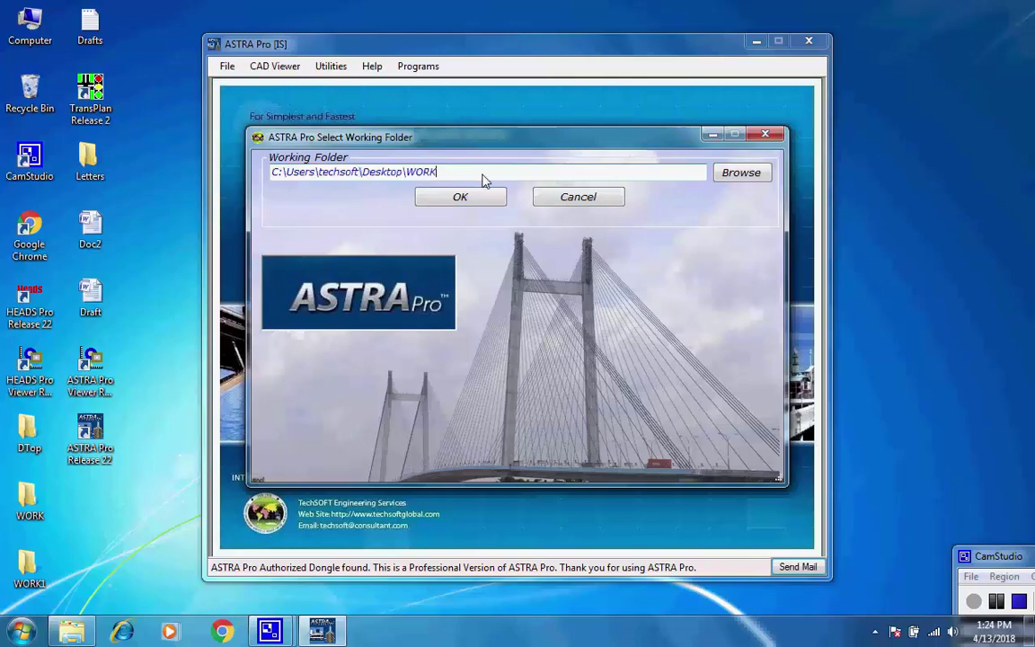
Accept the WORK desktop folder as working folder and open the steel plate/box girder composite bridge design with Limit State Method and IRC/IS Standard
{"action": "left_click", "coordinate": [477, 205]}
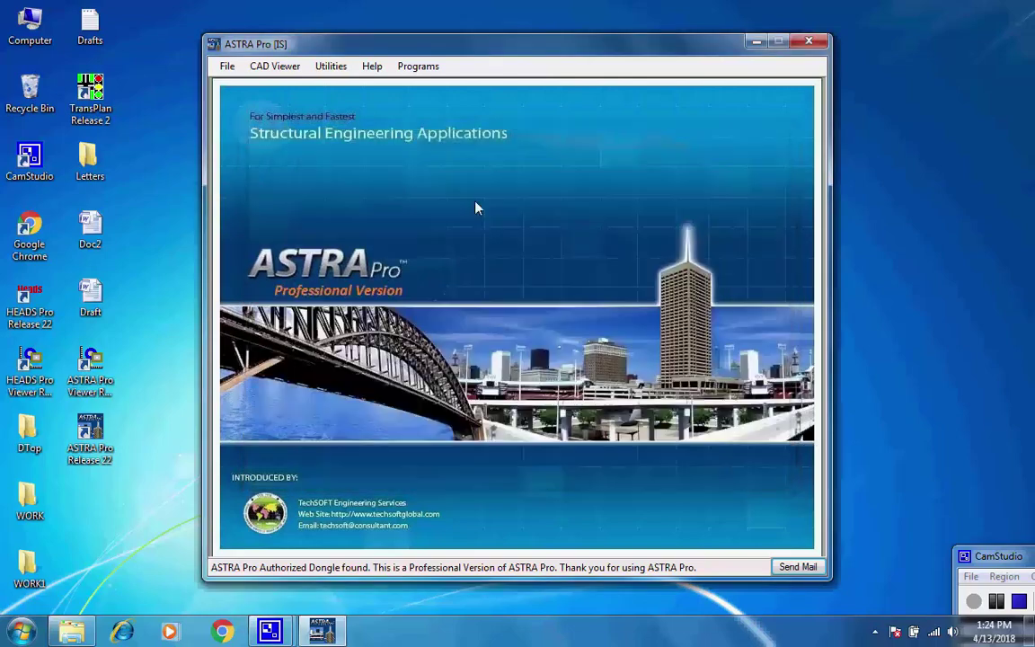
{"action": "left_click", "coordinate": [228, 67]}
{"action": "mouse_move", "coordinate": [335, 128]}
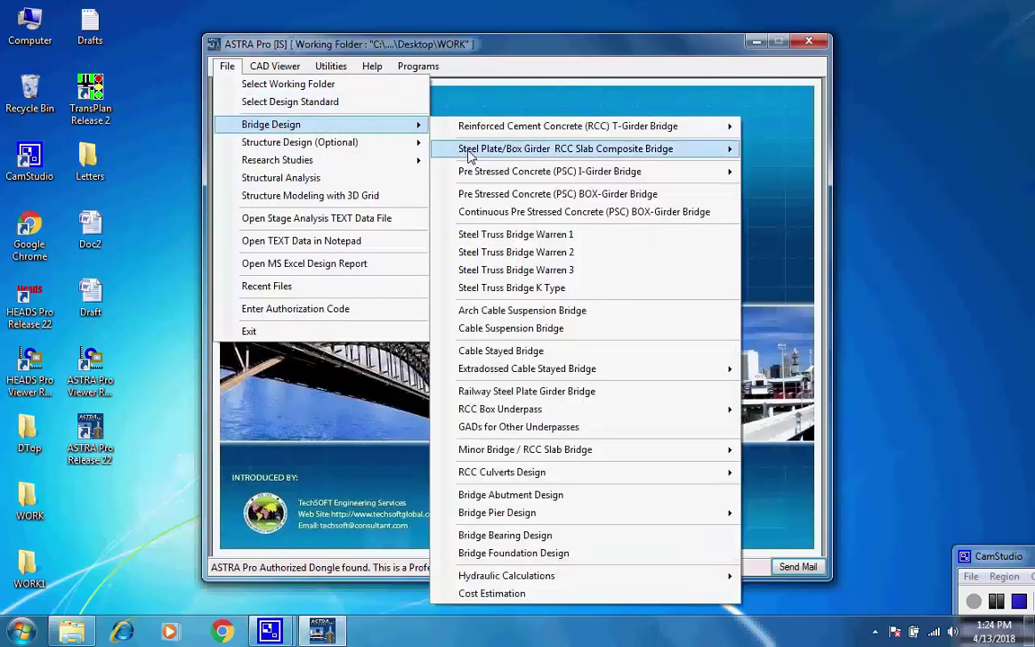
{"action": "mouse_move", "coordinate": [469, 157]}
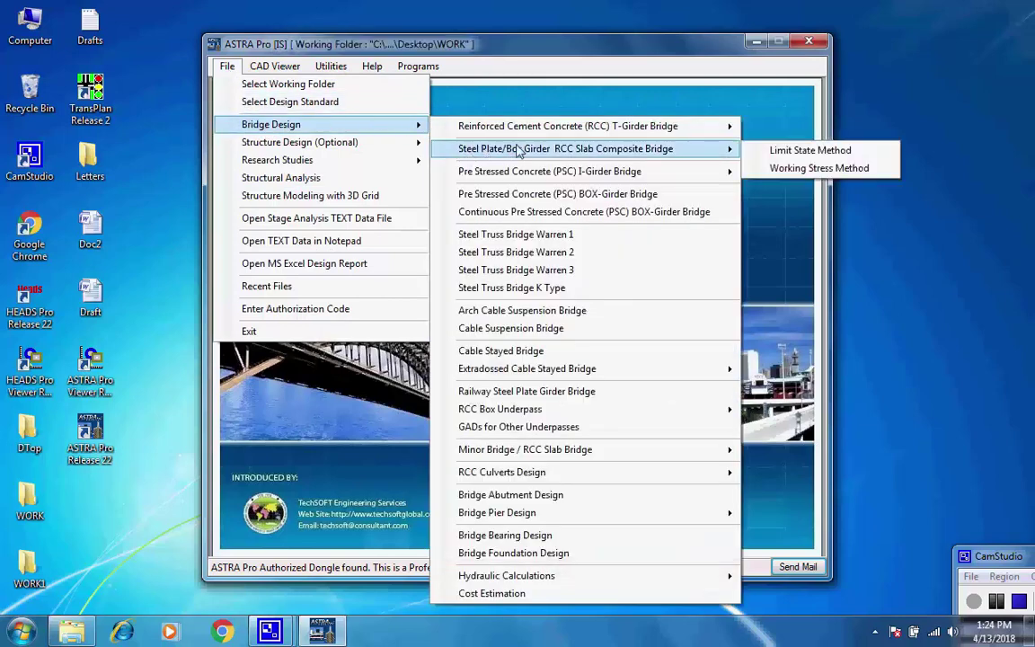
{"action": "left_click", "coordinate": [778, 155]}
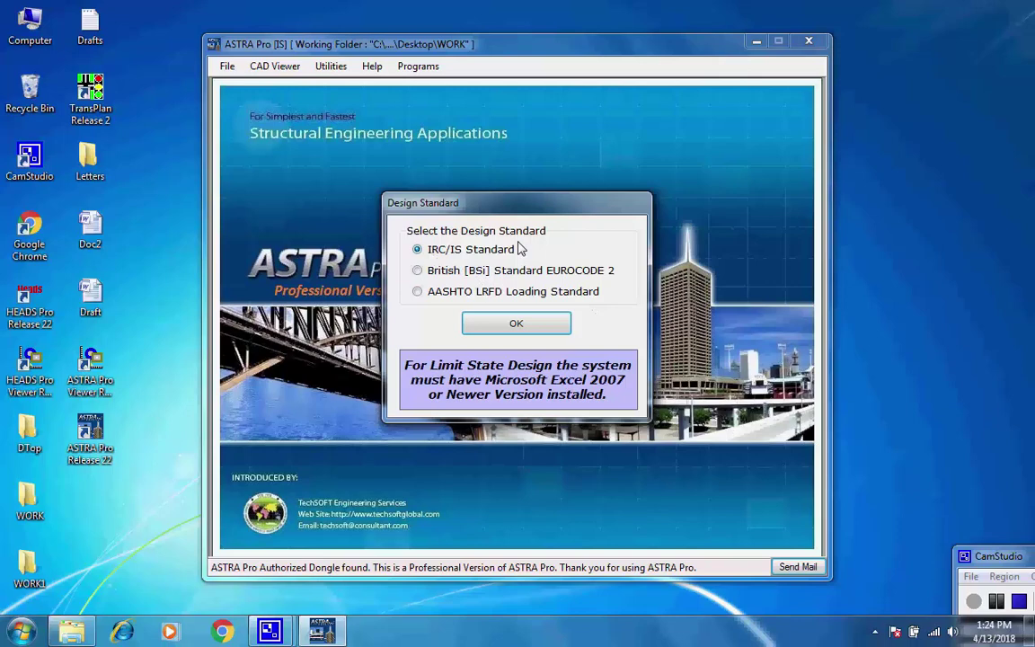
{"action": "left_click", "coordinate": [517, 329]}
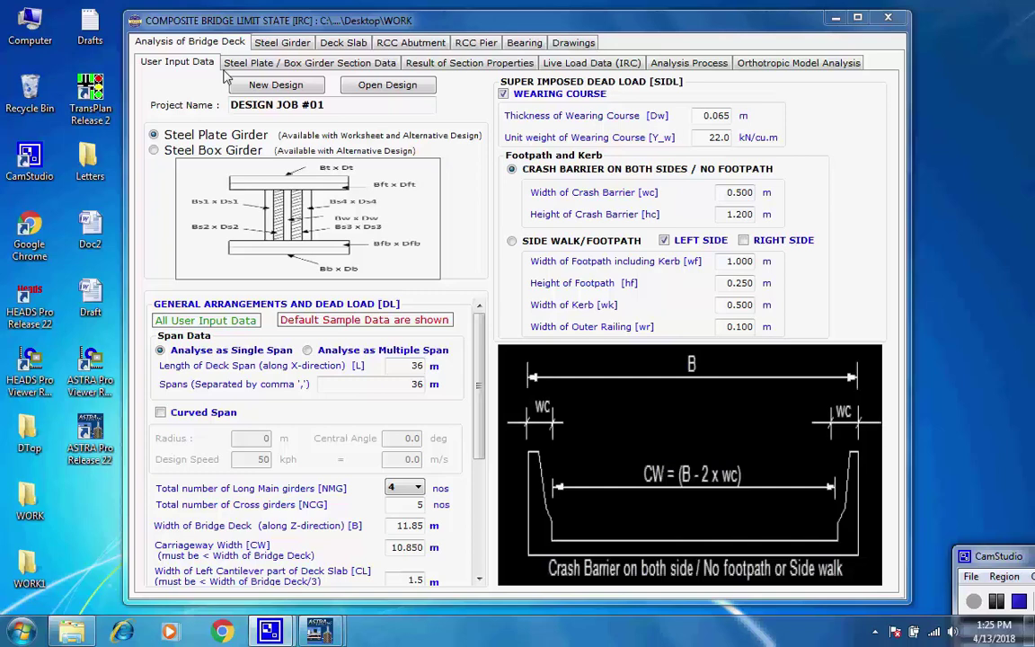
Create a new design as DESIGN JOB #01, keeping 4 long main girders and a single 36 m deck span
{"action": "left_click", "coordinate": [275, 85]}
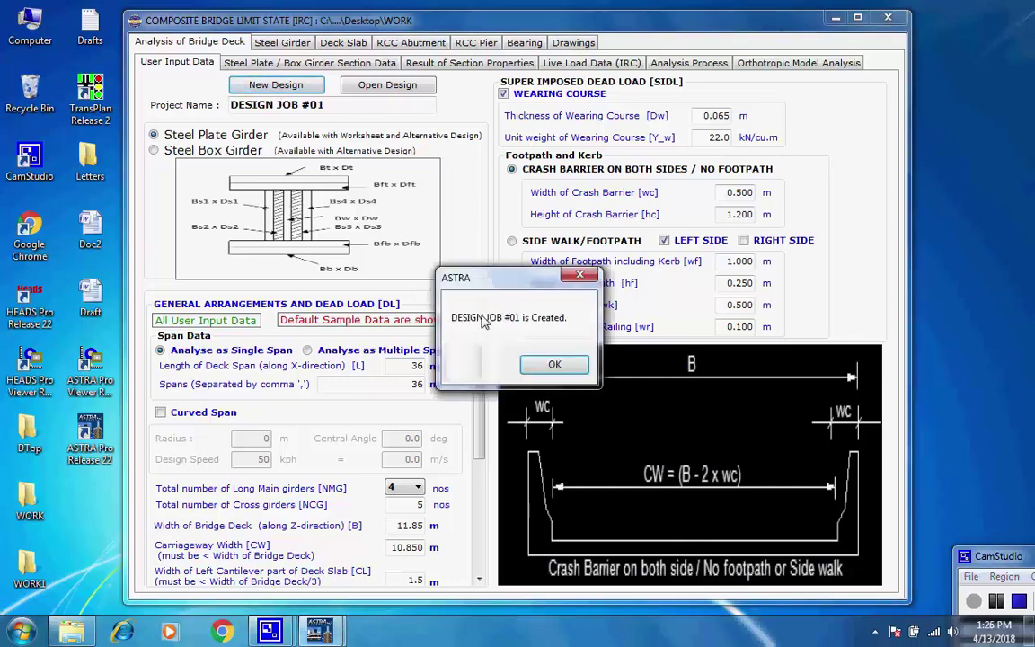
{"action": "left_click", "coordinate": [554, 364]}
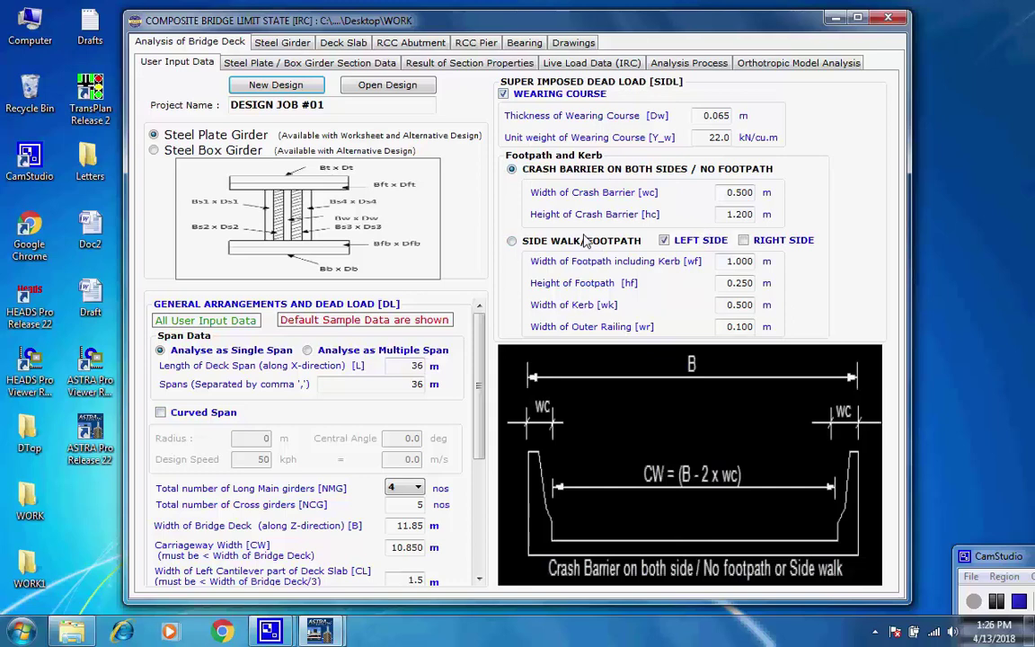
{"action": "left_click", "coordinate": [420, 488]}
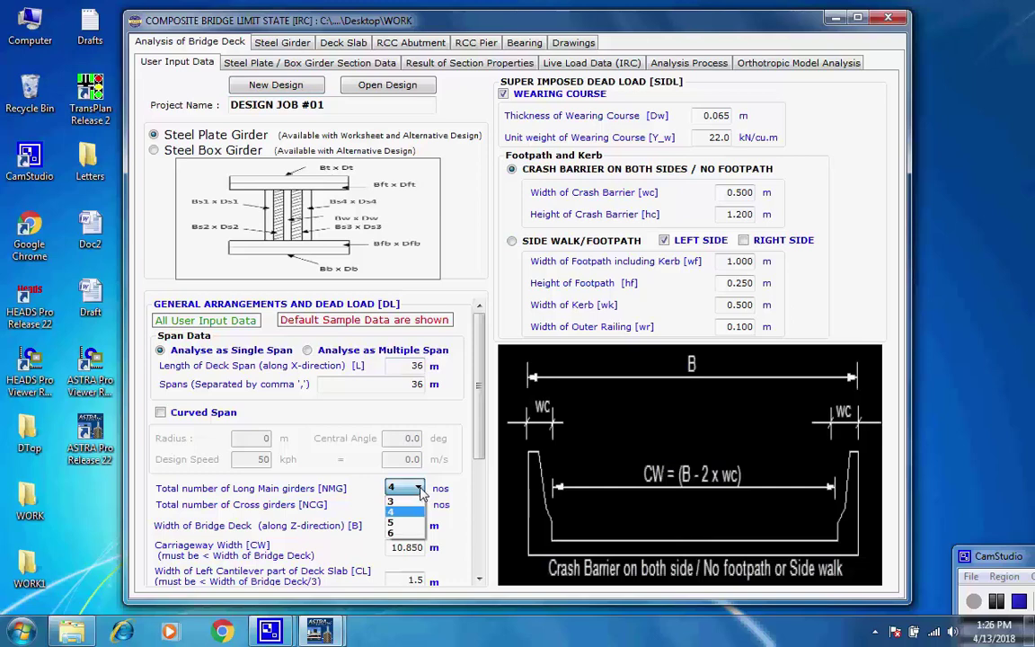
{"action": "left_click", "coordinate": [398, 511]}
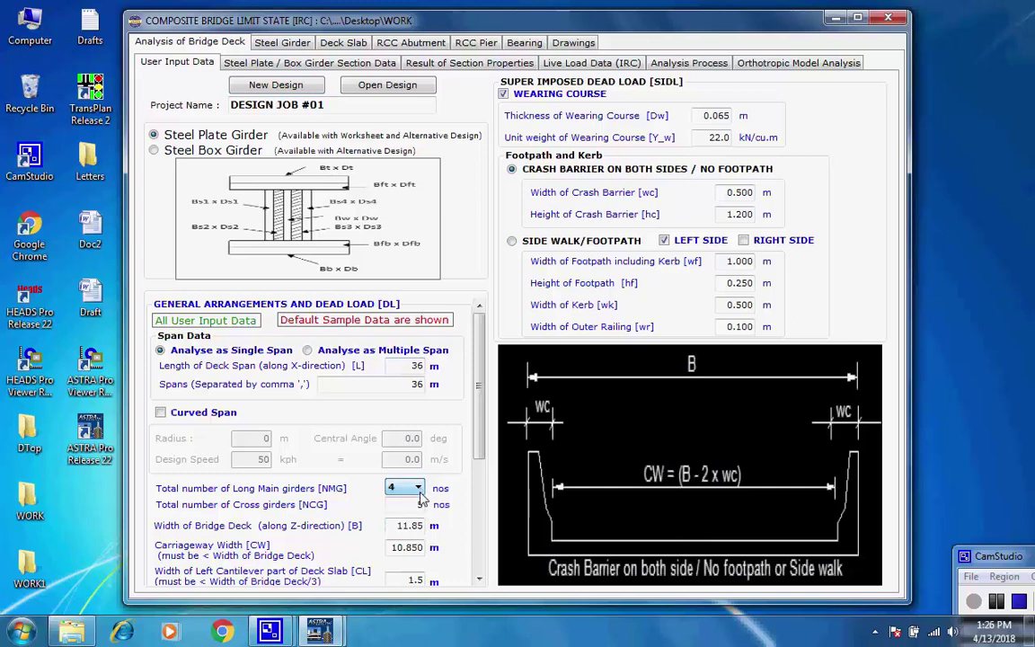
{"action": "double_click", "coordinate": [424, 368]}
{"action": "double_click", "coordinate": [418, 385]}
{"action": "left_click", "coordinate": [422, 387]}
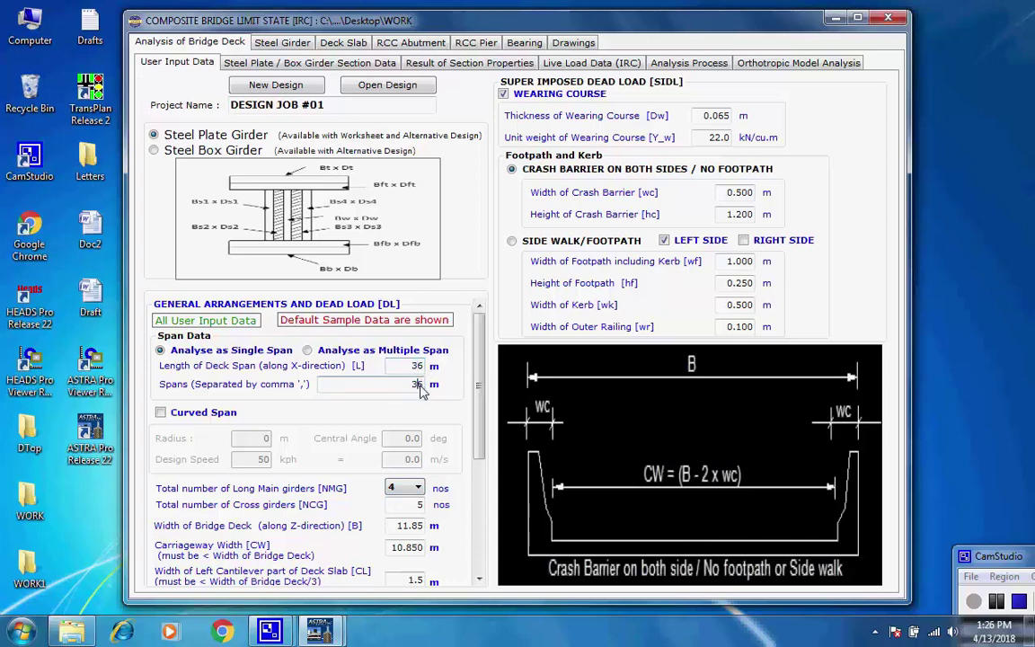
Review the steel plate/box girder section data and view the section diagram explaining its dimensions
{"action": "left_click", "coordinate": [294, 64]}
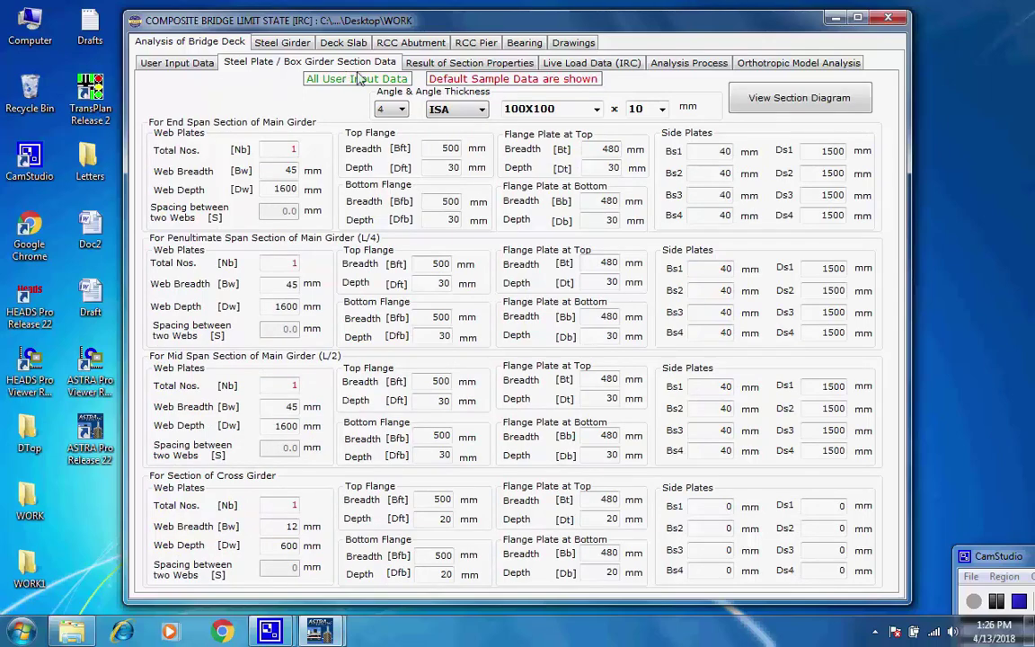
{"action": "left_click", "coordinate": [771, 106]}
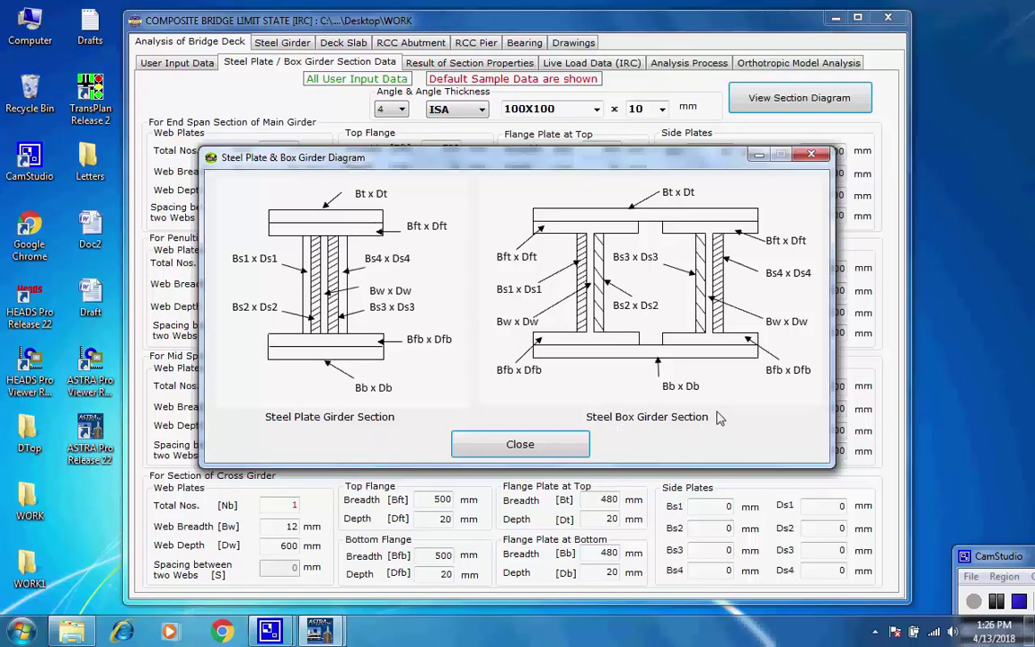
{"action": "left_click", "coordinate": [516, 443]}
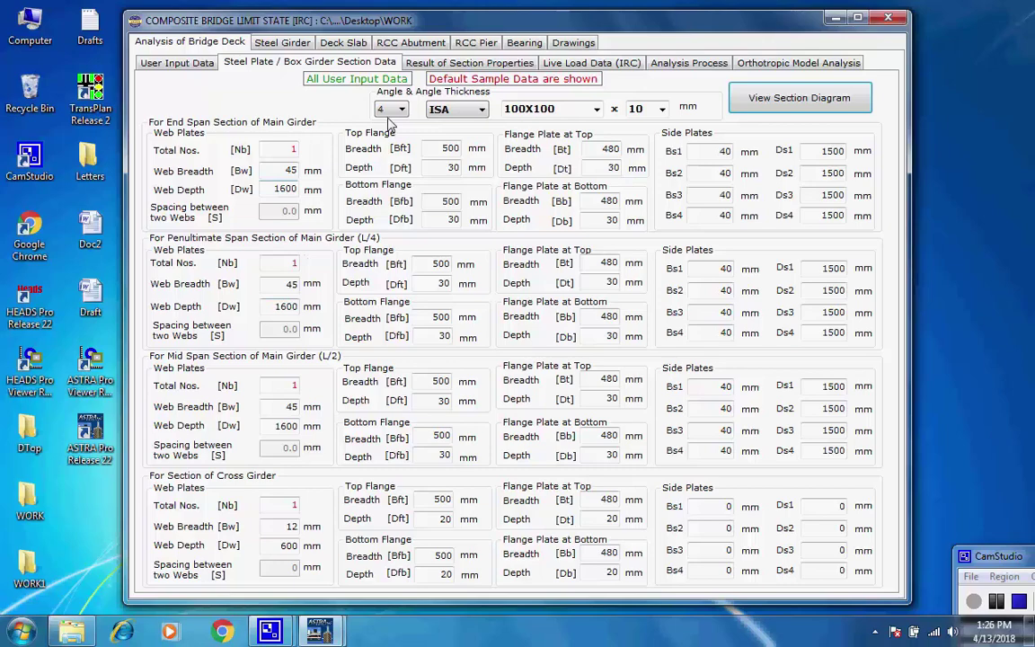
Examine the calculated section properties, including the moment of inertia calculation and the composite bridge load computation
{"action": "left_click", "coordinate": [432, 64]}
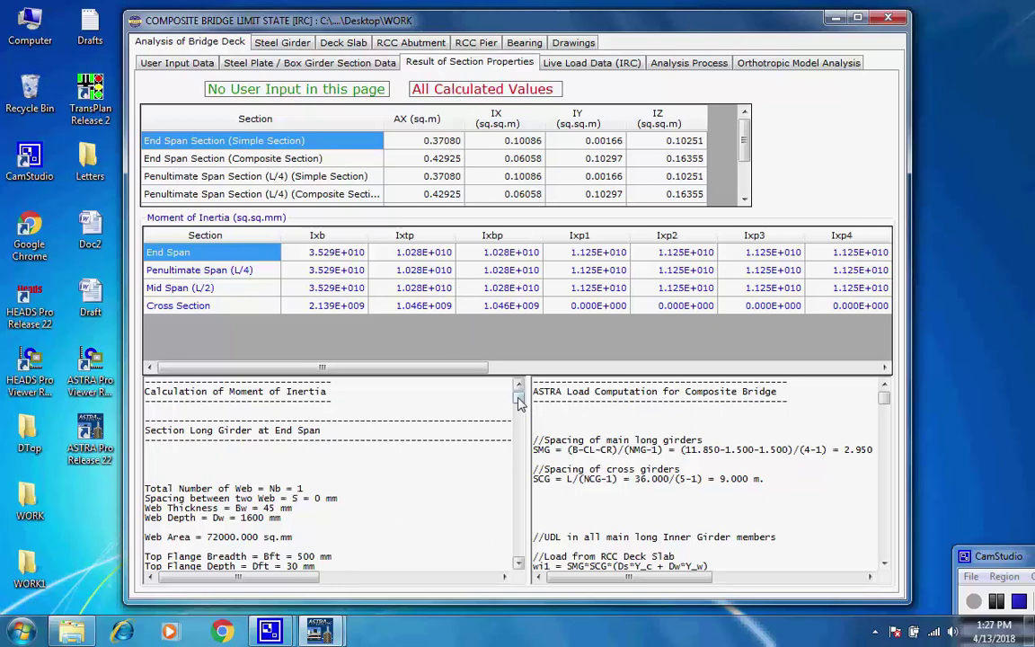
{"action": "mouse_move", "coordinate": [518, 397]}
{"action": "left_mouse_down"}
{"action": "mouse_move", "coordinate": [524, 539]}
{"action": "mouse_move", "coordinate": [538, 409]}
{"action": "mouse_move", "coordinate": [524, 398]}
{"action": "mouse_move", "coordinate": [531, 432]}
{"action": "mouse_move", "coordinate": [524, 397]}
{"action": "left_mouse_up"}
{"action": "left_click_drag", "start_coordinate": [884, 399], "coordinate": [881, 578]}
{"action": "scroll", "coordinate": [878, 440], "scroll_direction": "up", "scroll_amount": 15}
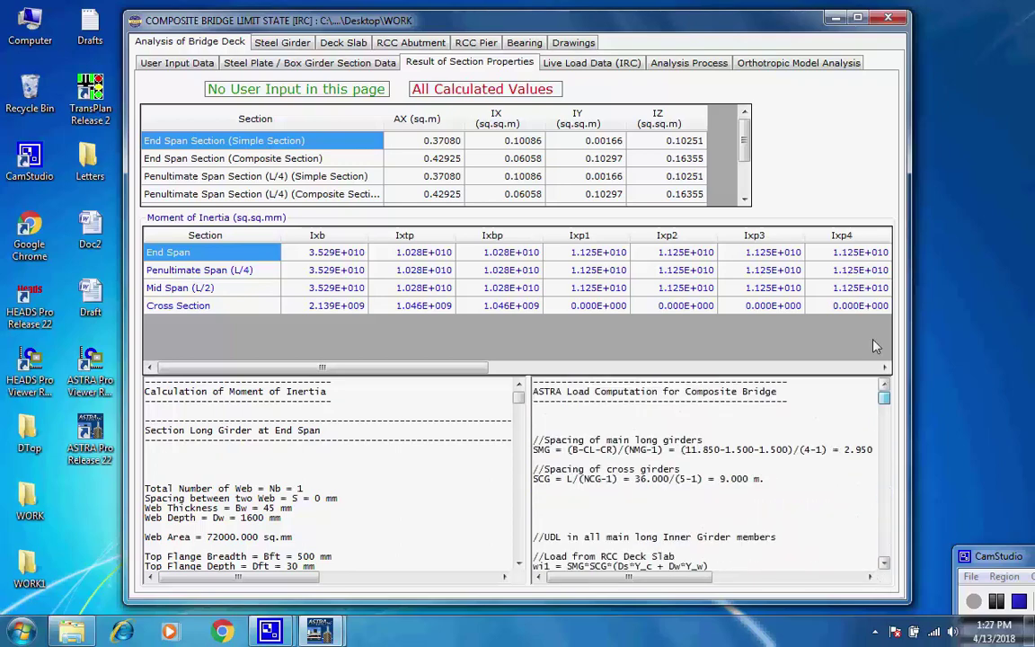
Check the IRC live load data, matching the vehicle types of LOAD 1 and LOAD 2 with their load type definitions
{"action": "left_click", "coordinate": [573, 64]}
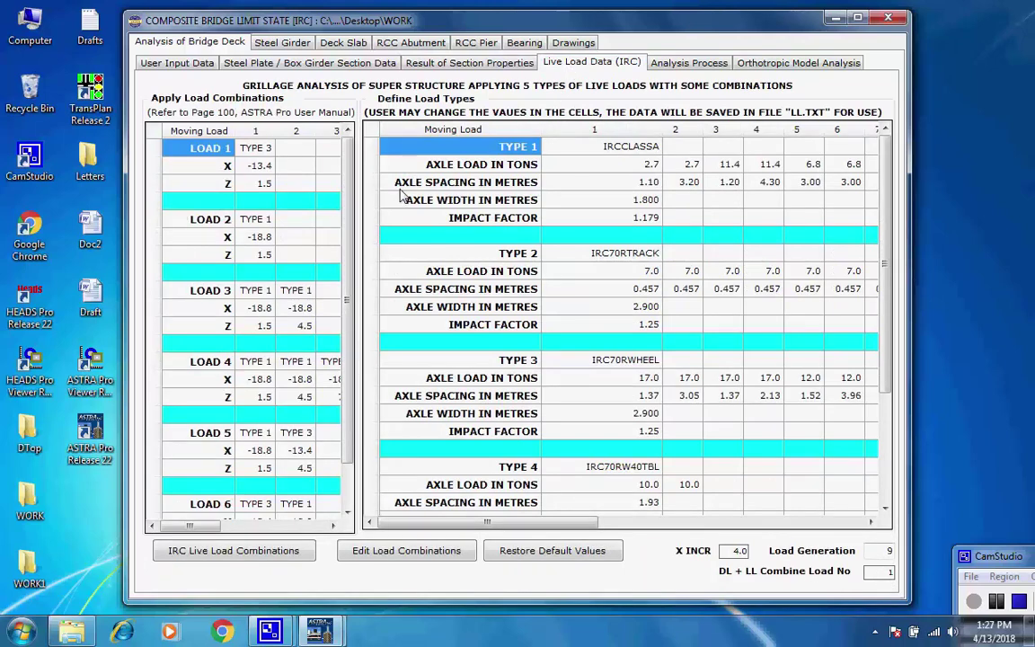
{"action": "left_click", "coordinate": [262, 153]}
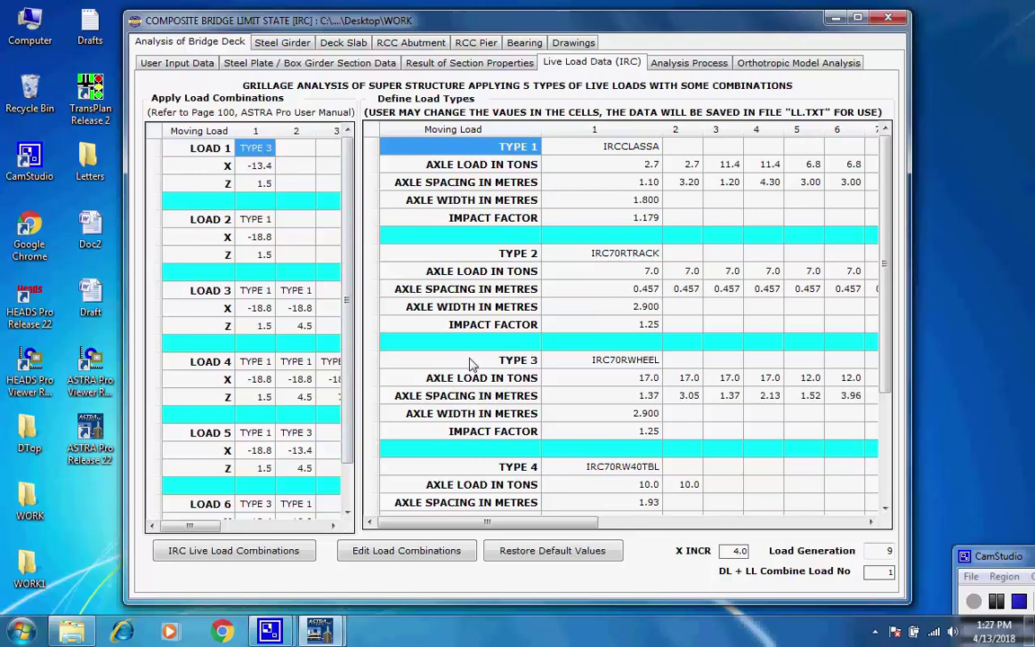
{"action": "left_click", "coordinate": [520, 363]}
{"action": "left_click", "coordinate": [629, 363]}
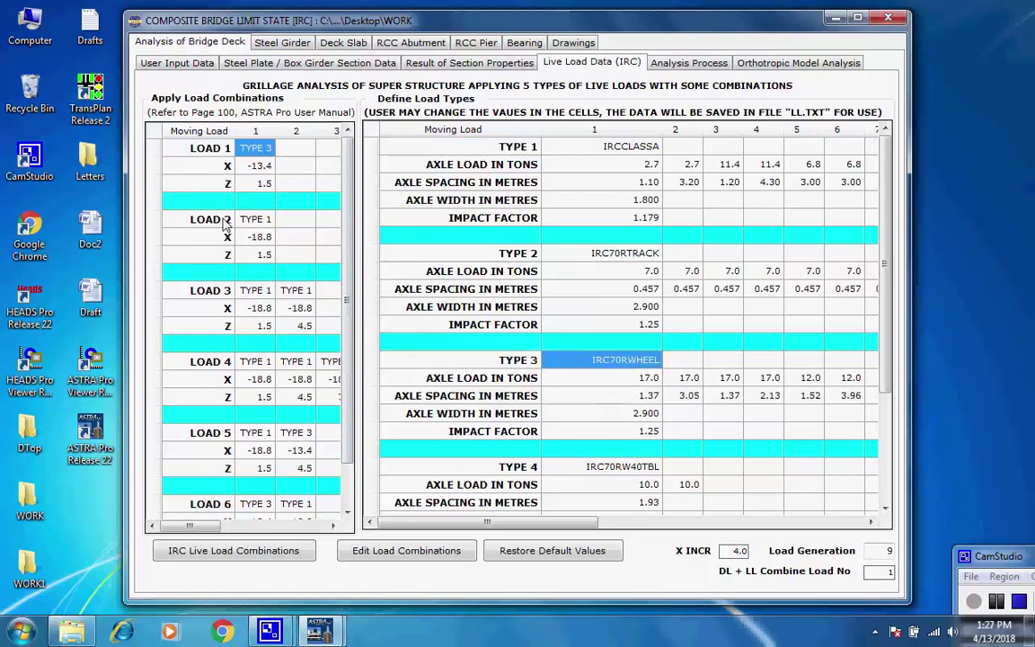
{"action": "left_click", "coordinate": [258, 223]}
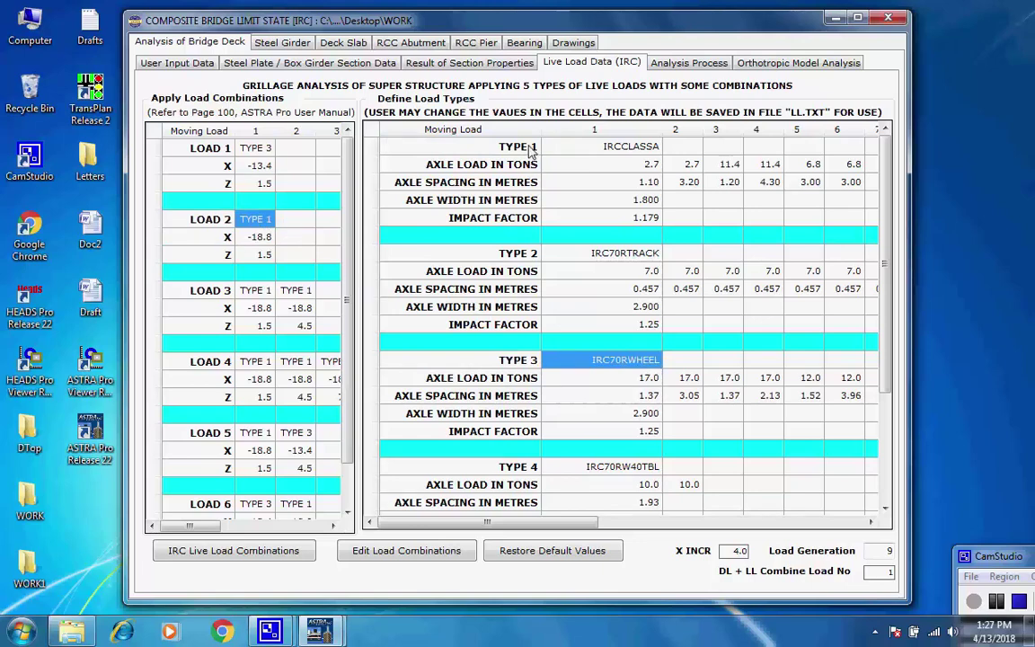
{"action": "left_click", "coordinate": [478, 144]}
{"action": "left_click", "coordinate": [633, 148]}
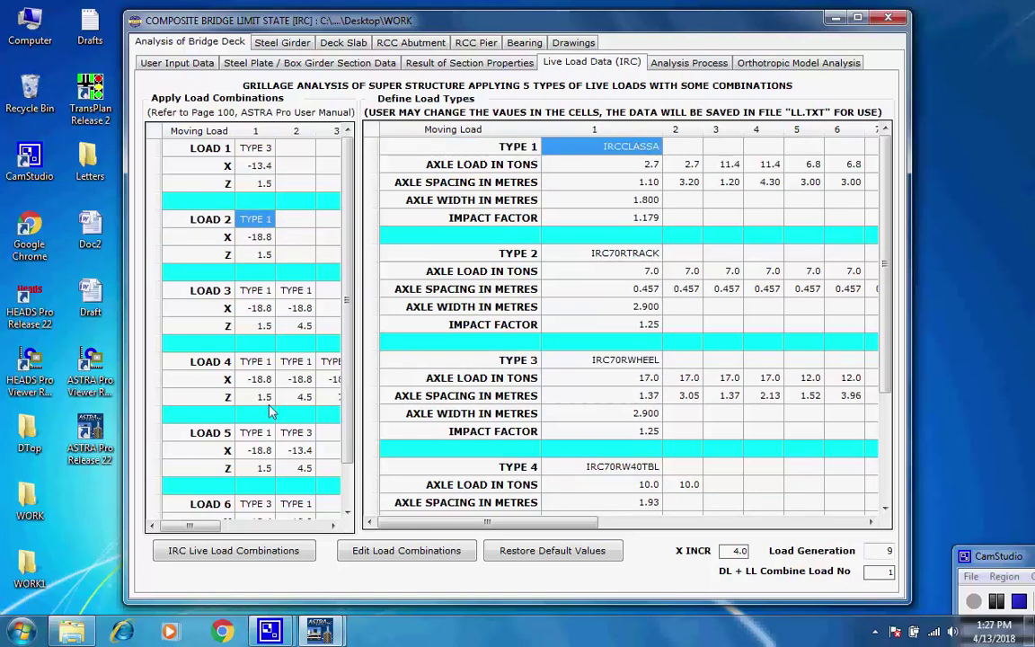
Check the vehicle types combined in LOAD 3 and LOAD 4 against the TYPE 1 load definition
{"action": "left_click", "coordinate": [218, 295]}
{"action": "left_click", "coordinate": [258, 292]}
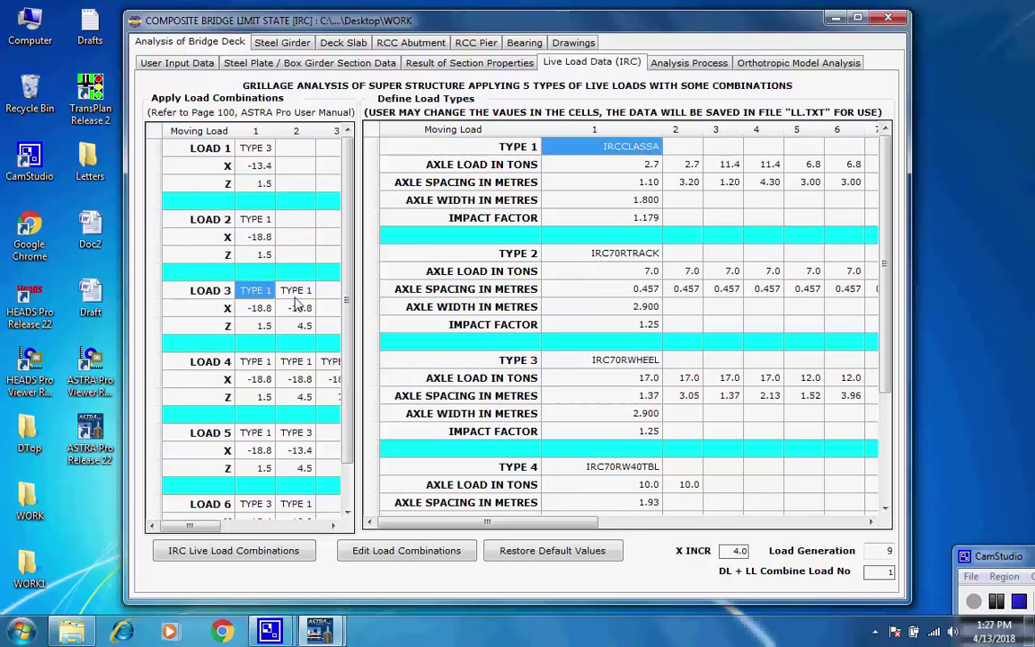
{"action": "left_click", "coordinate": [297, 292]}
{"action": "left_click", "coordinate": [478, 142]}
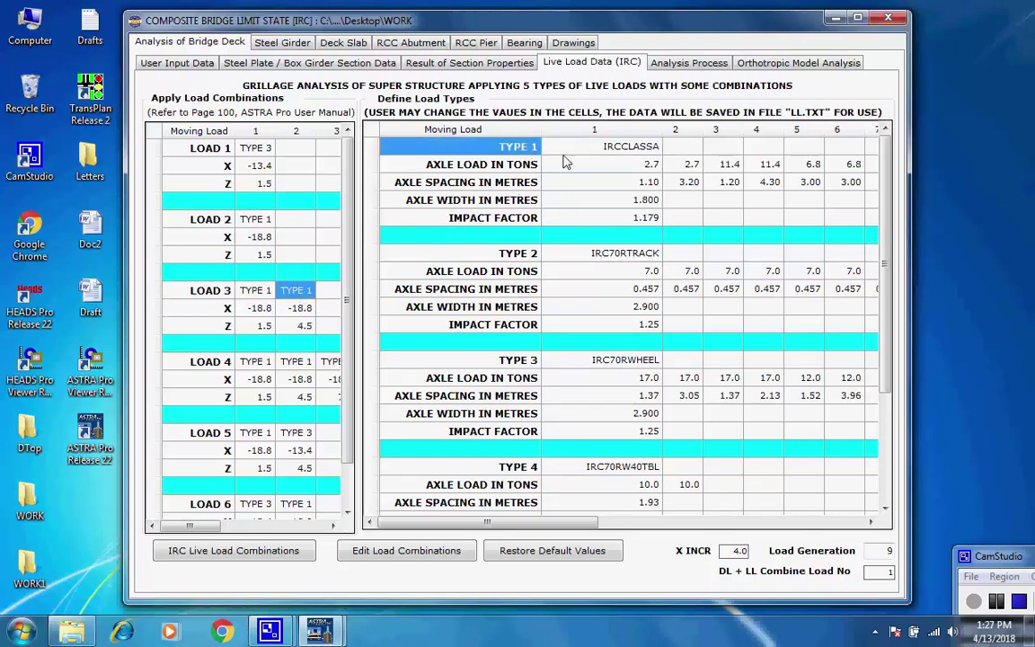
{"action": "left_click", "coordinate": [566, 144]}
{"action": "left_click", "coordinate": [221, 368]}
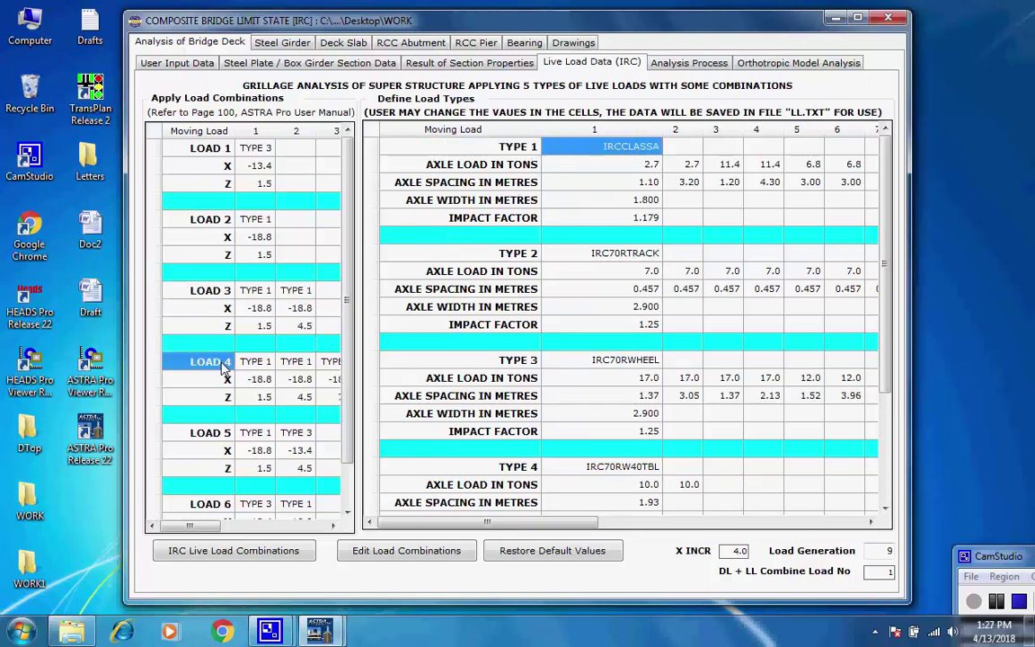
{"action": "left_click", "coordinate": [259, 364]}
{"action": "left_click", "coordinate": [298, 362]}
{"action": "type", "text": "TYPE 3"}
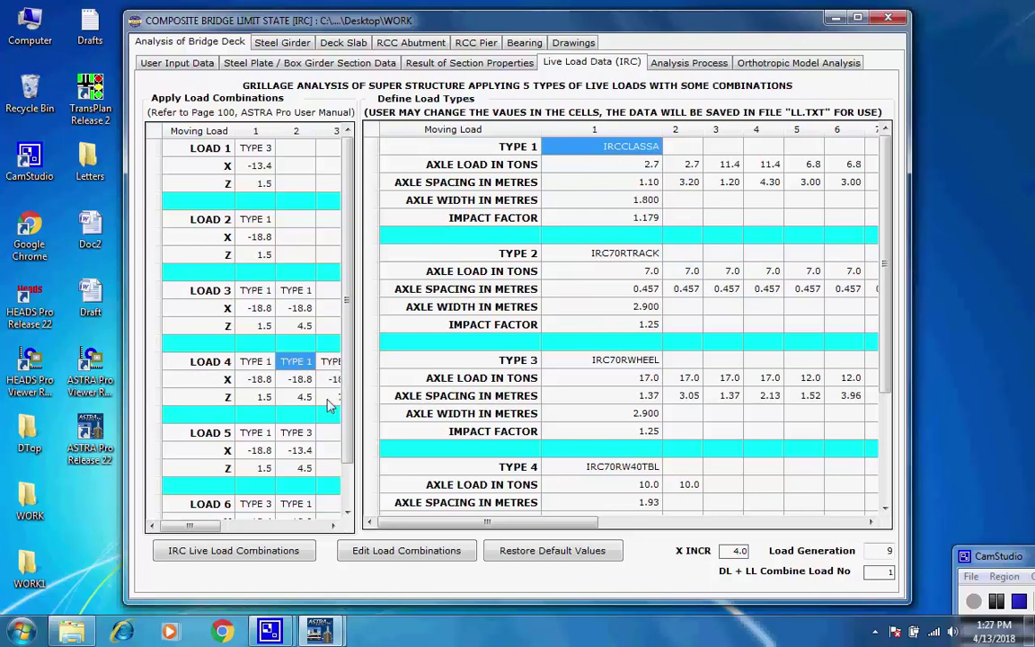
{"action": "mouse_move", "coordinate": [190, 528]}
{"action": "left_mouse_down"}
{"action": "mouse_move", "coordinate": [223, 530]}
{"action": "mouse_move", "coordinate": [196, 528]}
{"action": "left_mouse_up"}
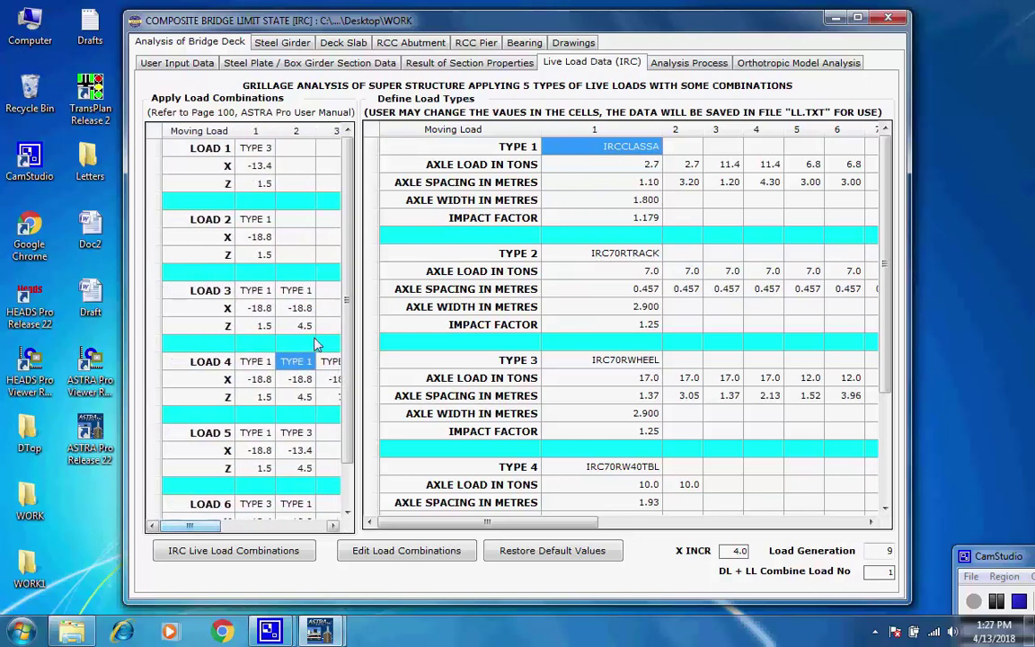
{"action": "left_click", "coordinate": [330, 363]}
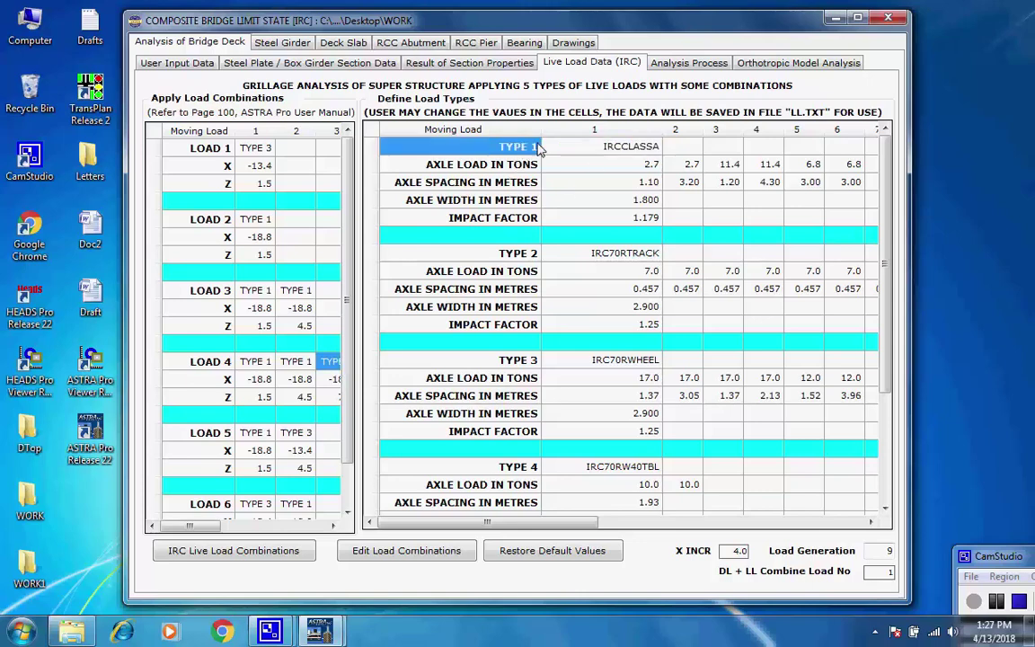
Check the vehicle types in LOAD 5 and LOAD 6 against the TYPE 1 and TYPE 3 definitions, and inspect the X increment
{"action": "left_click", "coordinate": [250, 436]}
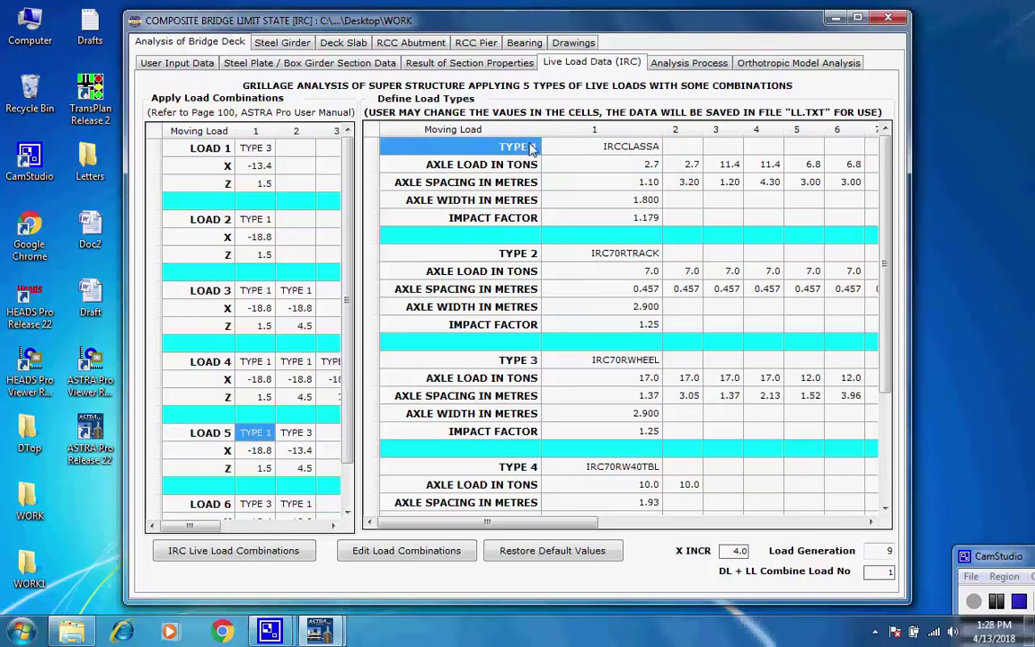
{"action": "left_click", "coordinate": [301, 435]}
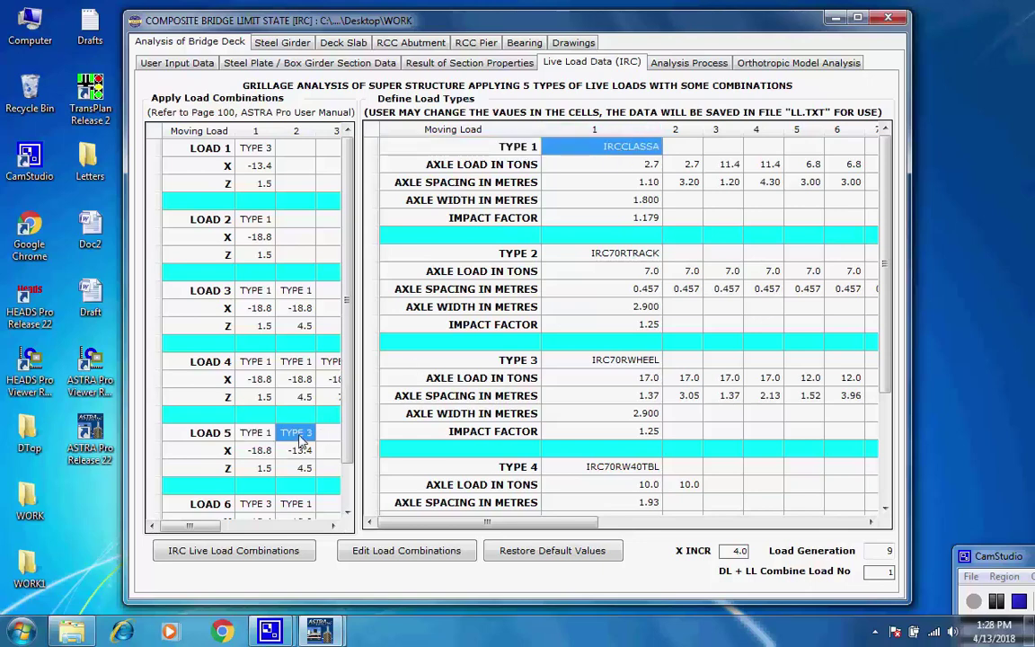
{"action": "left_click", "coordinate": [507, 362]}
{"action": "left_click", "coordinate": [614, 363]}
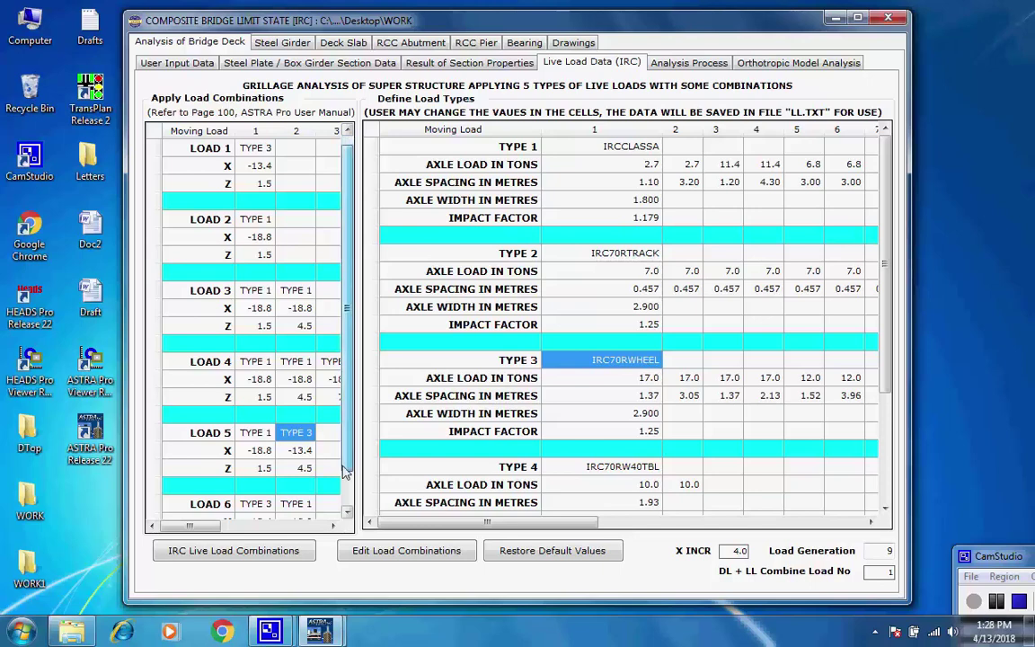
{"action": "left_click", "coordinate": [345, 511]}
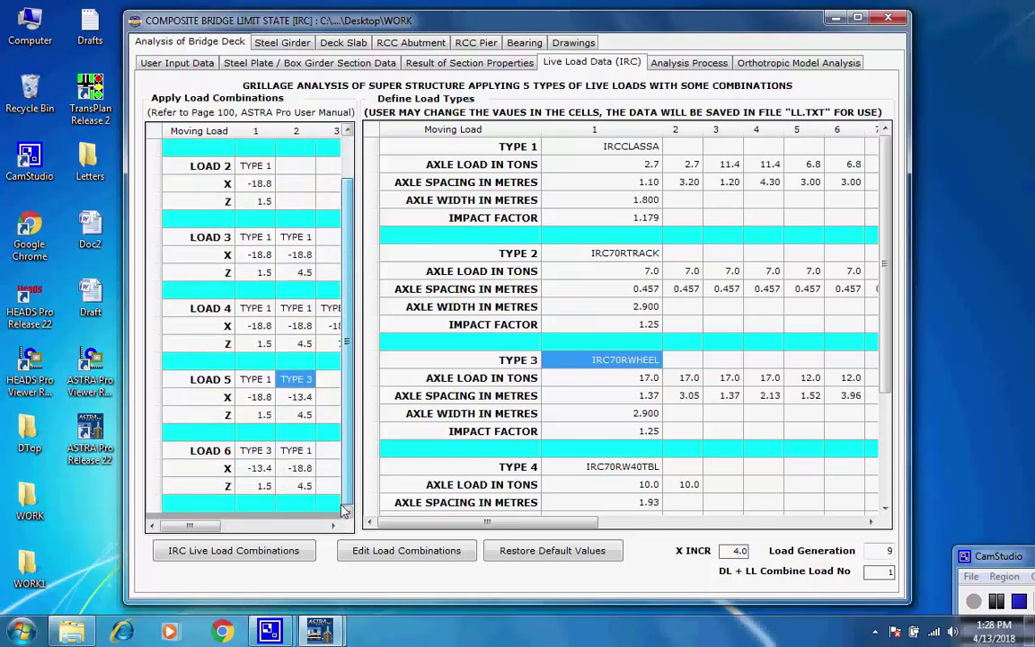
{"action": "left_click", "coordinate": [256, 451]}
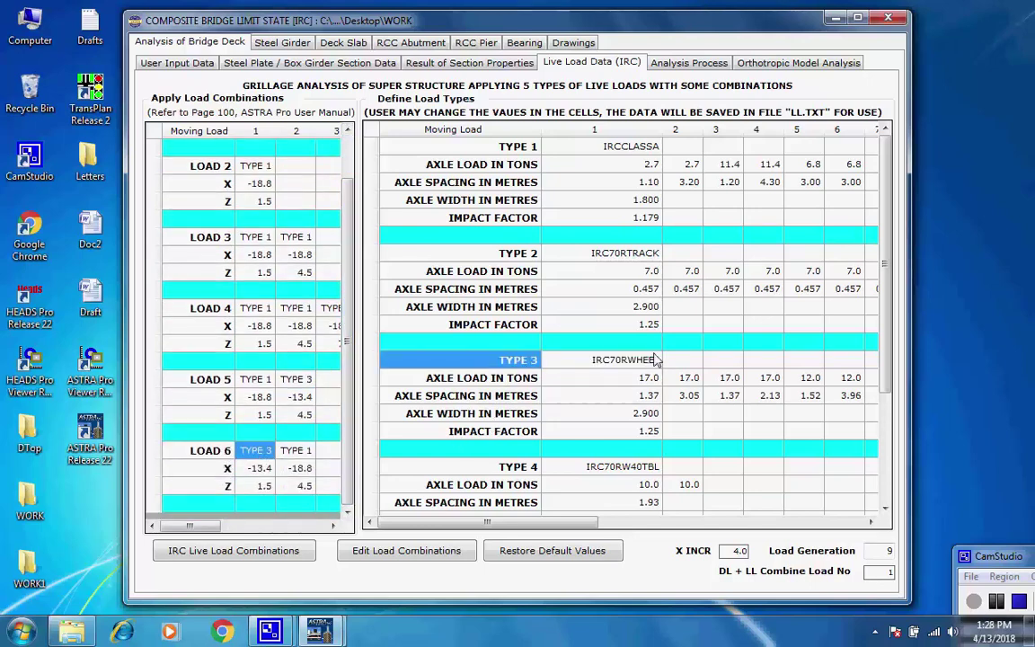
{"action": "left_click", "coordinate": [296, 451]}
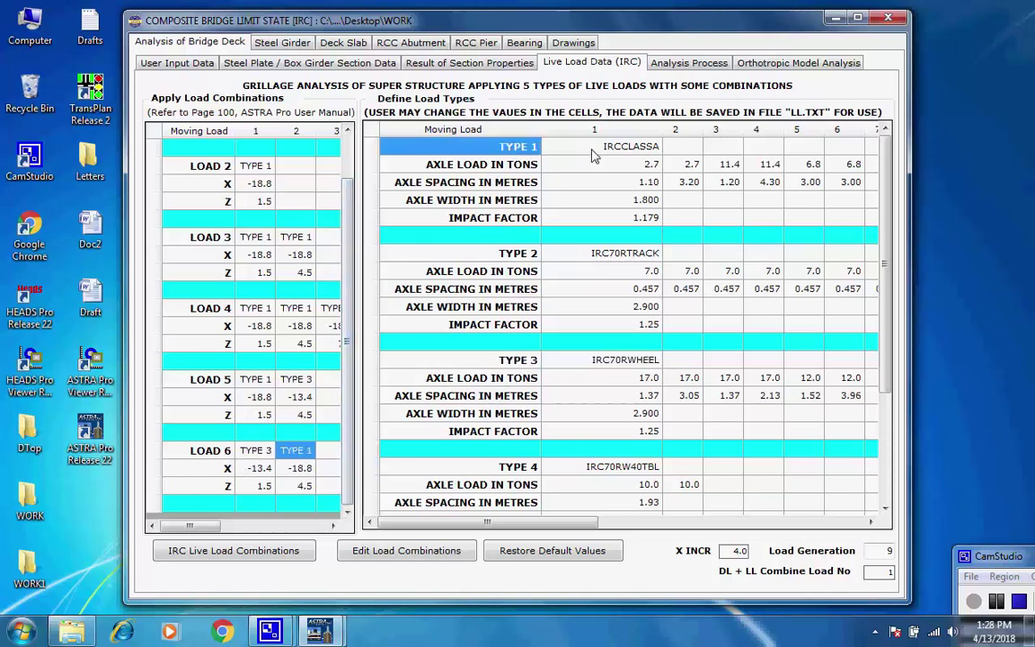
{"action": "left_click", "coordinate": [557, 146]}
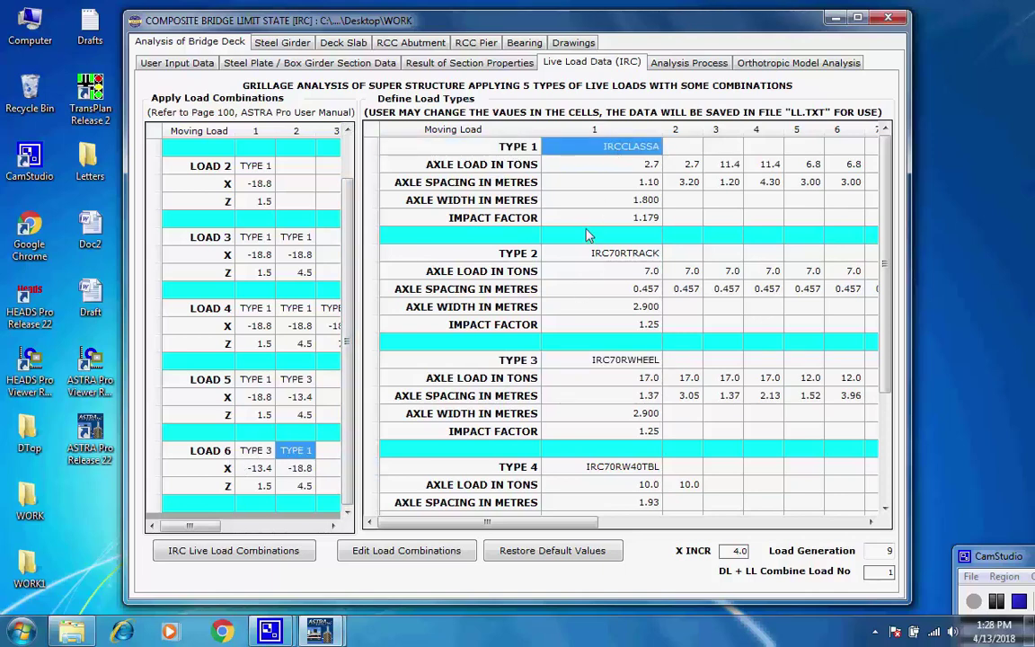
{"action": "left_click", "coordinate": [726, 552]}
{"action": "left_click", "coordinate": [730, 554]}
Create the bridge deck analysis data in separate files, keeping the default pinned start support and fixed end support
{"action": "left_click", "coordinate": [690, 64]}
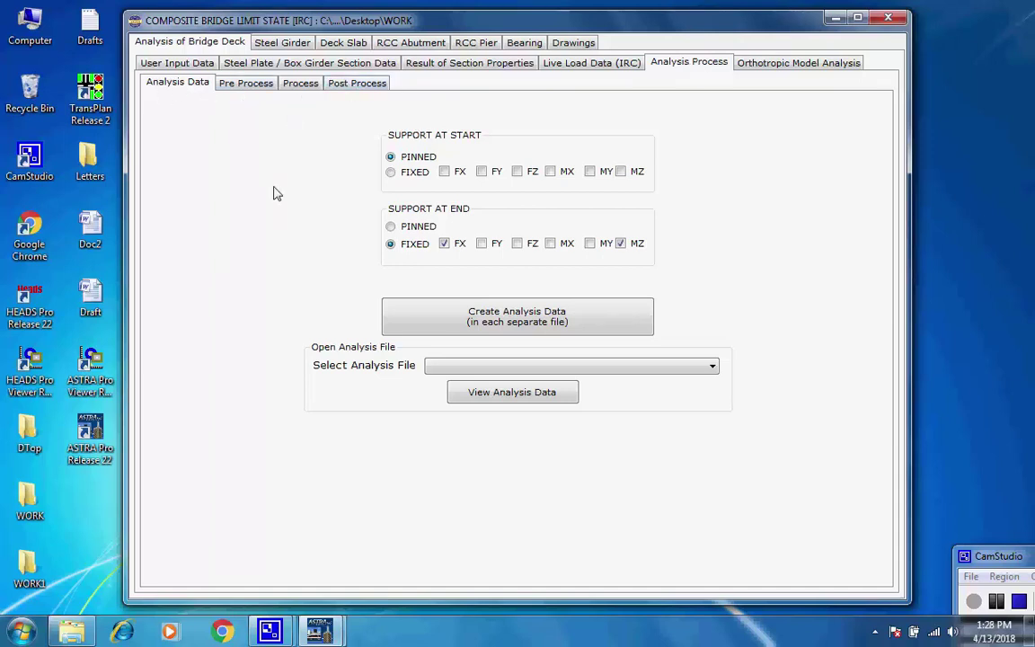
{"action": "left_click", "coordinate": [498, 323]}
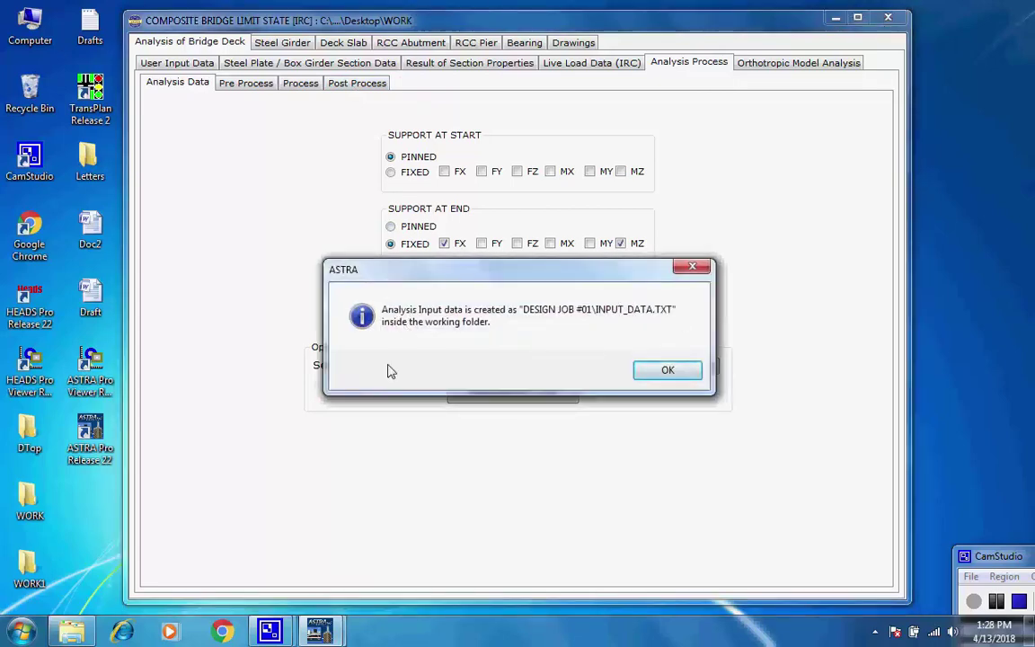
View the analysis input file for LIVE LOAD ANALYSIS (2 Lane IRCCLASSA) through its closing load definitions, and close the opened text files
{"action": "left_click", "coordinate": [663, 370]}
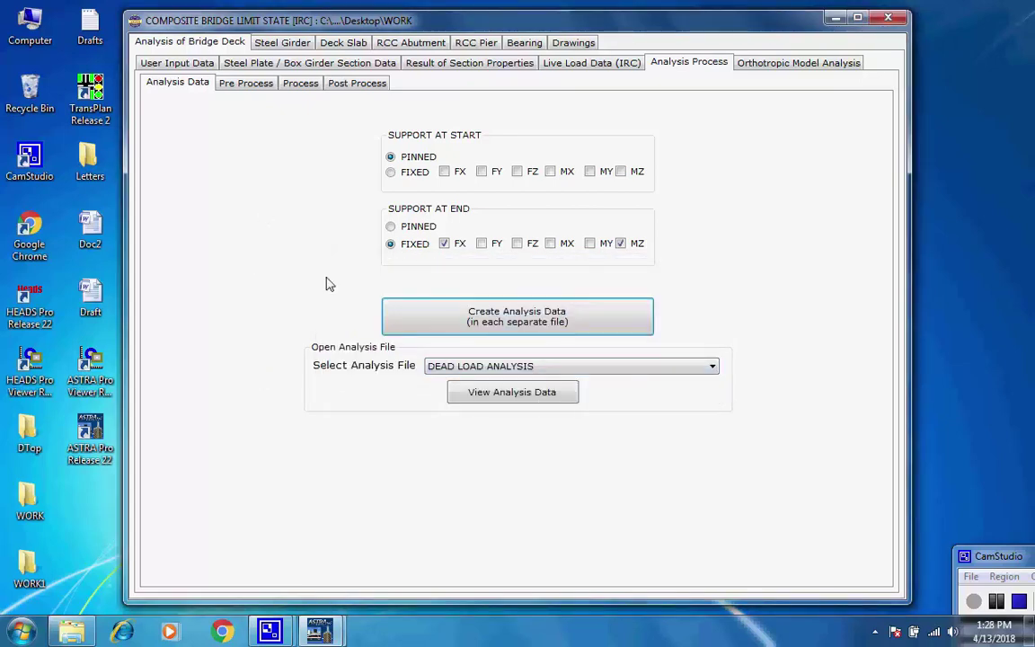
{"action": "left_click", "coordinate": [712, 368]}
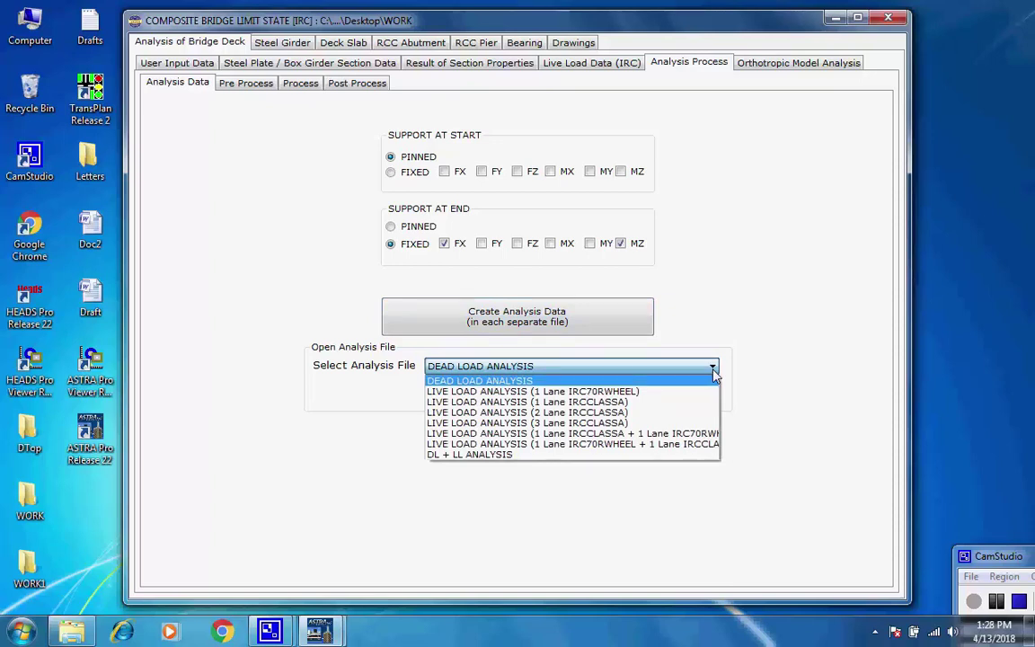
{"action": "left_click", "coordinate": [678, 413]}
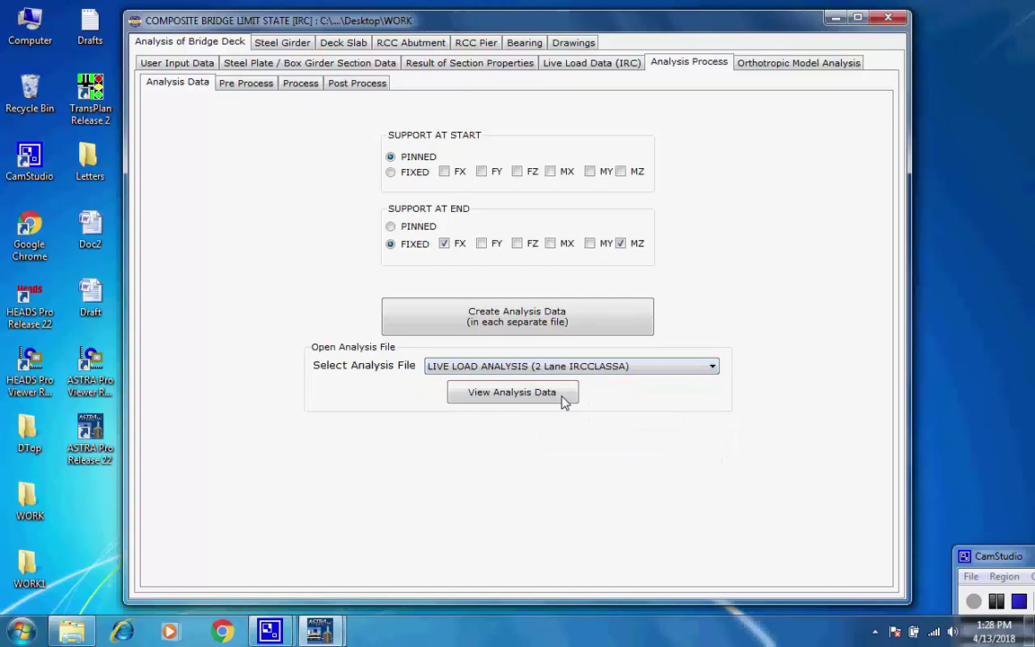
{"action": "left_click", "coordinate": [499, 395]}
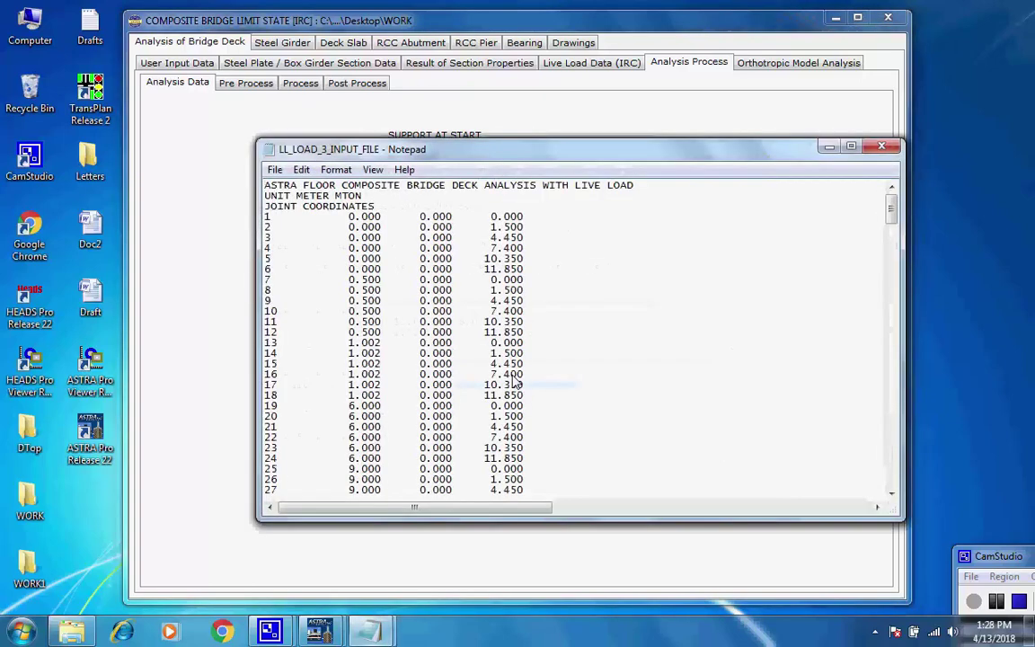
{"action": "left_click_drag", "start_coordinate": [894, 221], "coordinate": [894, 482]}
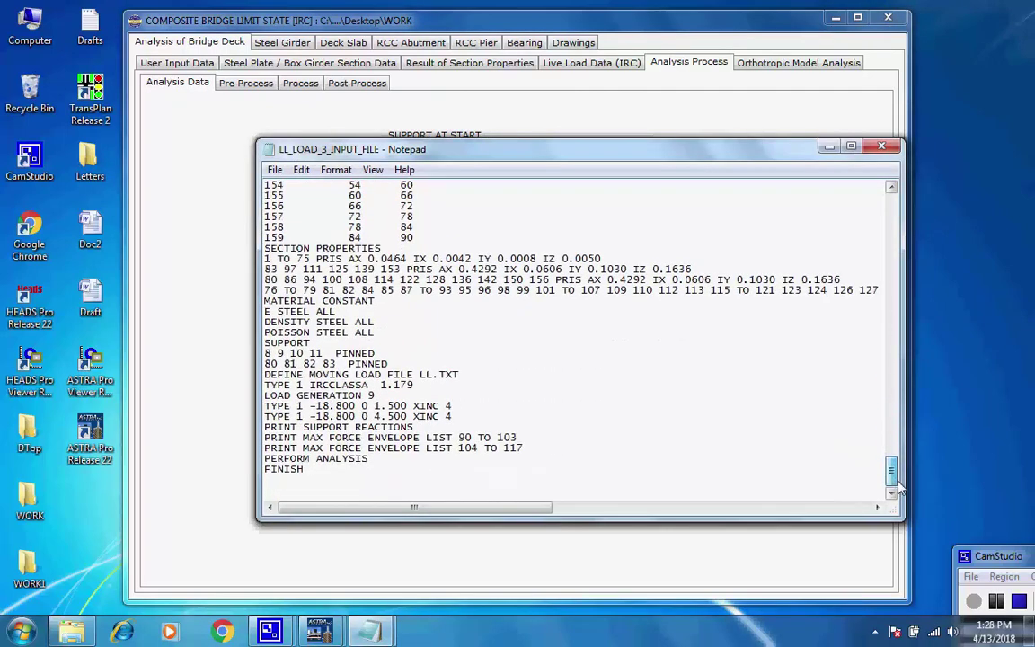
{"action": "left_click_drag", "start_coordinate": [899, 485], "coordinate": [893, 418]}
{"action": "left_click", "coordinate": [883, 147]}
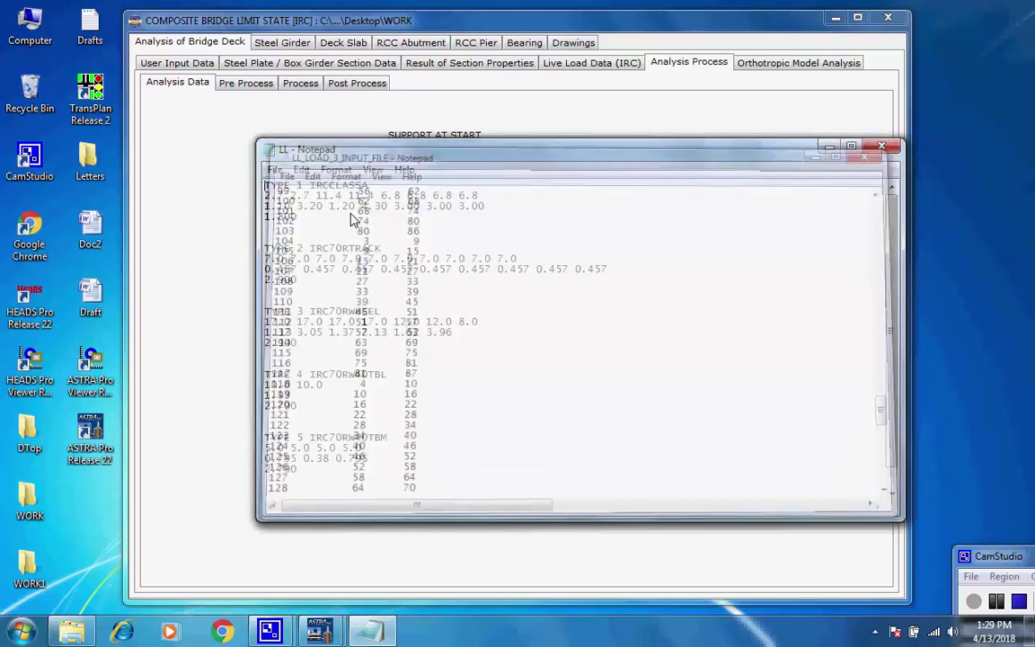
{"action": "left_click", "coordinate": [882, 146]}
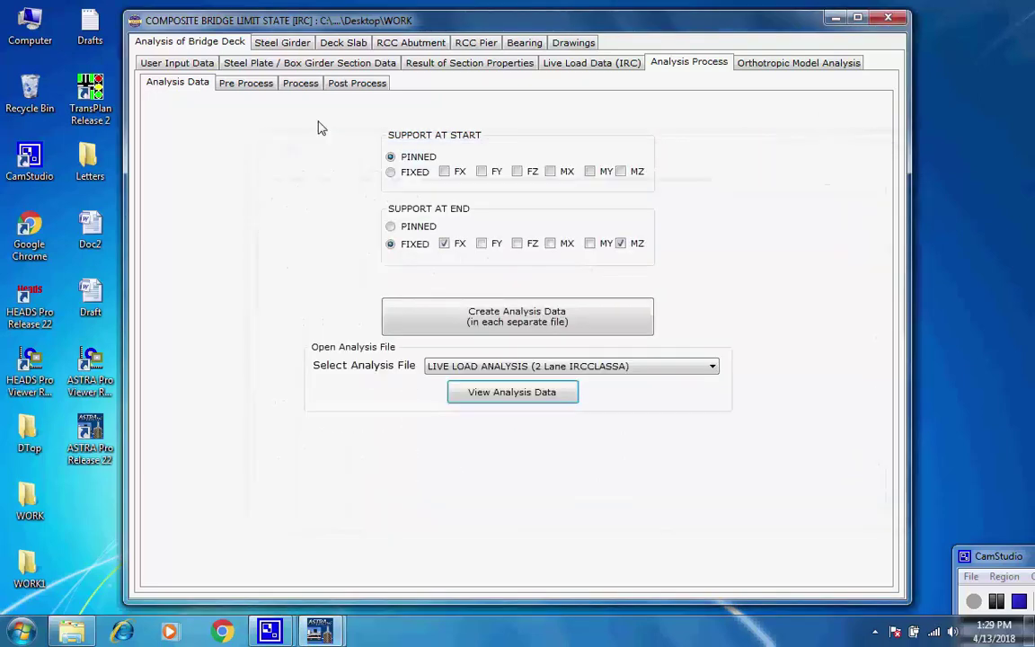
Display the DEAD LOAD ANALYSIS deck model in a tilted 3D view for pre-processing, with label text size 2
{"action": "left_click", "coordinate": [246, 83]}
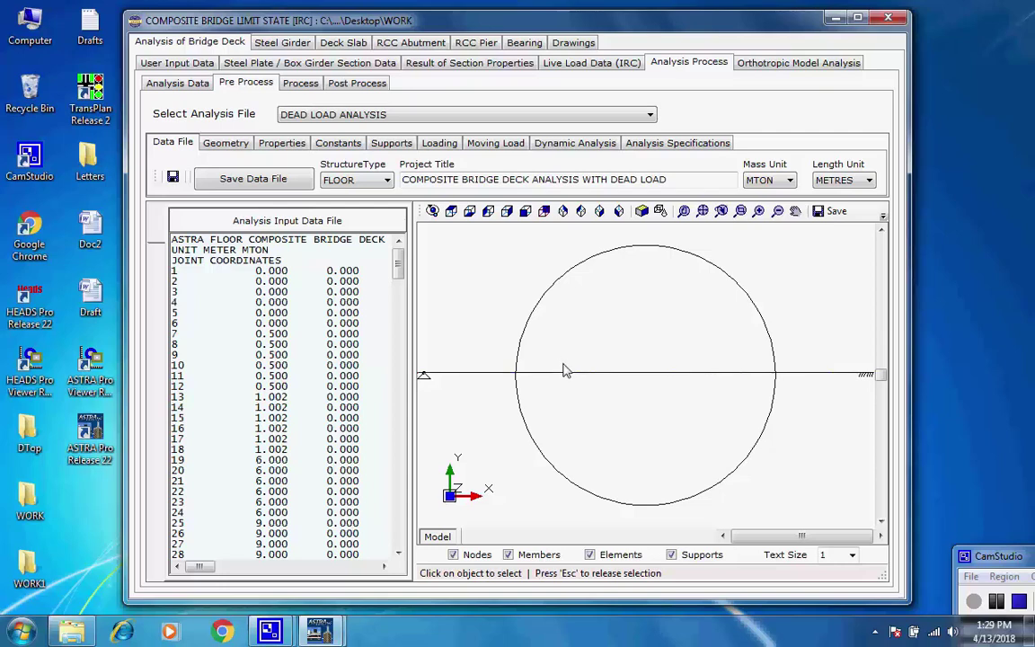
{"action": "left_click_drag", "start_coordinate": [564, 371], "coordinate": [552, 347]}
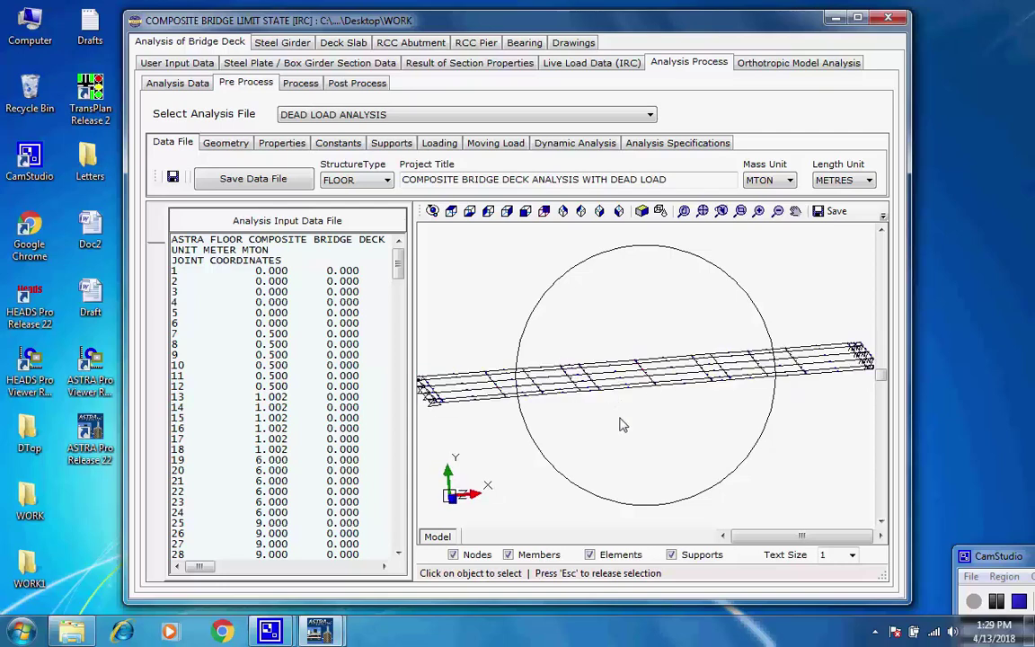
{"action": "left_click_drag", "start_coordinate": [622, 424], "coordinate": [710, 446]}
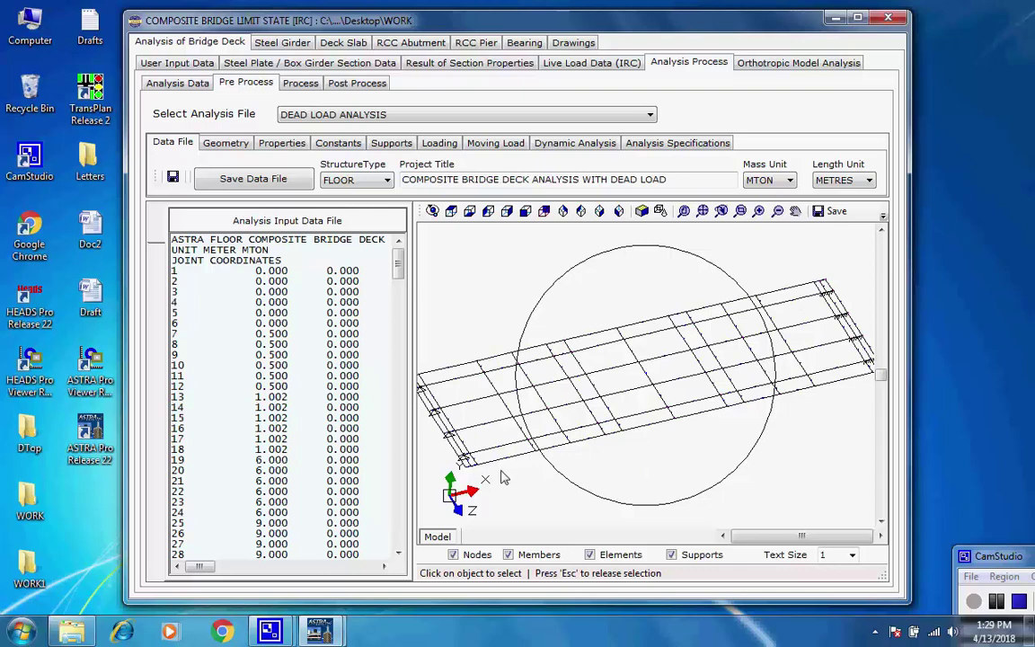
{"action": "left_click", "coordinate": [851, 555]}
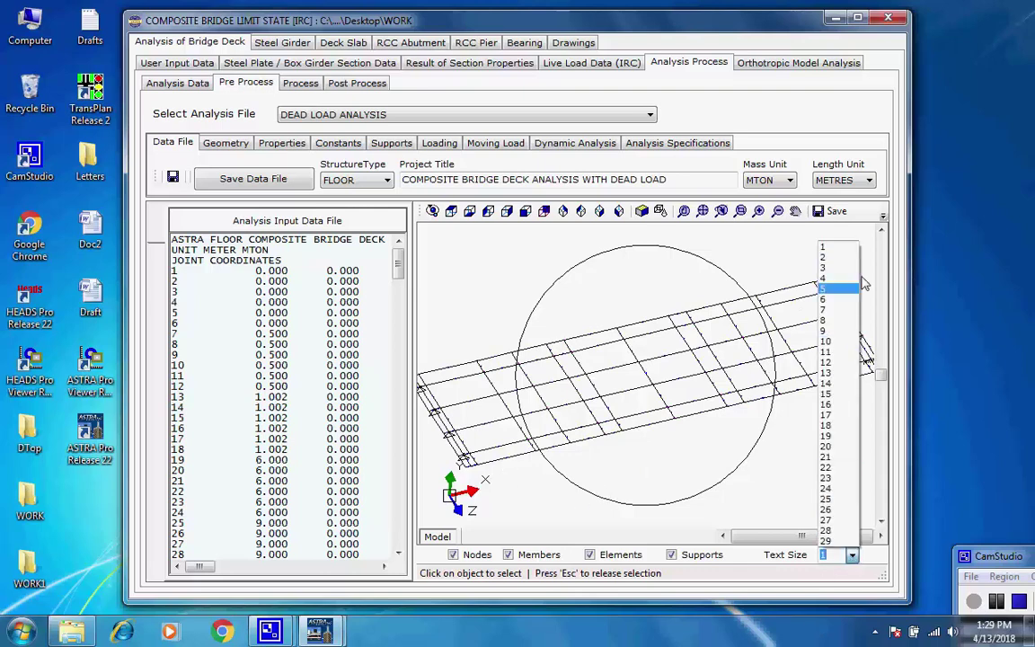
{"action": "left_click", "coordinate": [845, 258]}
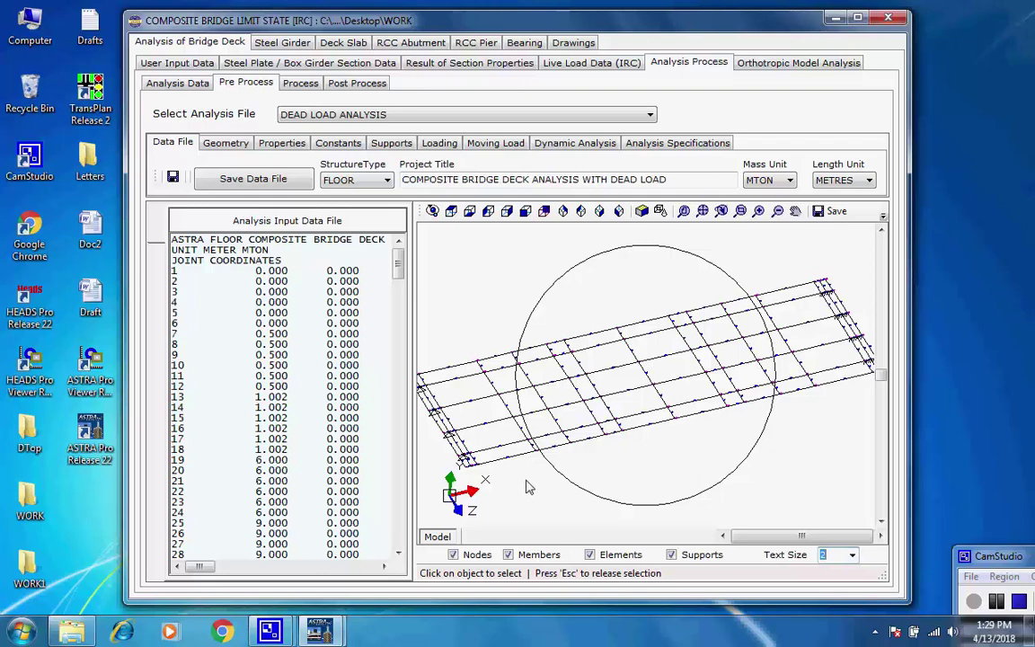
Examine the node and member numbers on the dead load deck grid alongside its analysis input data
{"action": "left_click", "coordinate": [530, 470]}
{"action": "scroll", "coordinate": [545, 416], "scroll_direction": "up", "scroll_amount": 5}
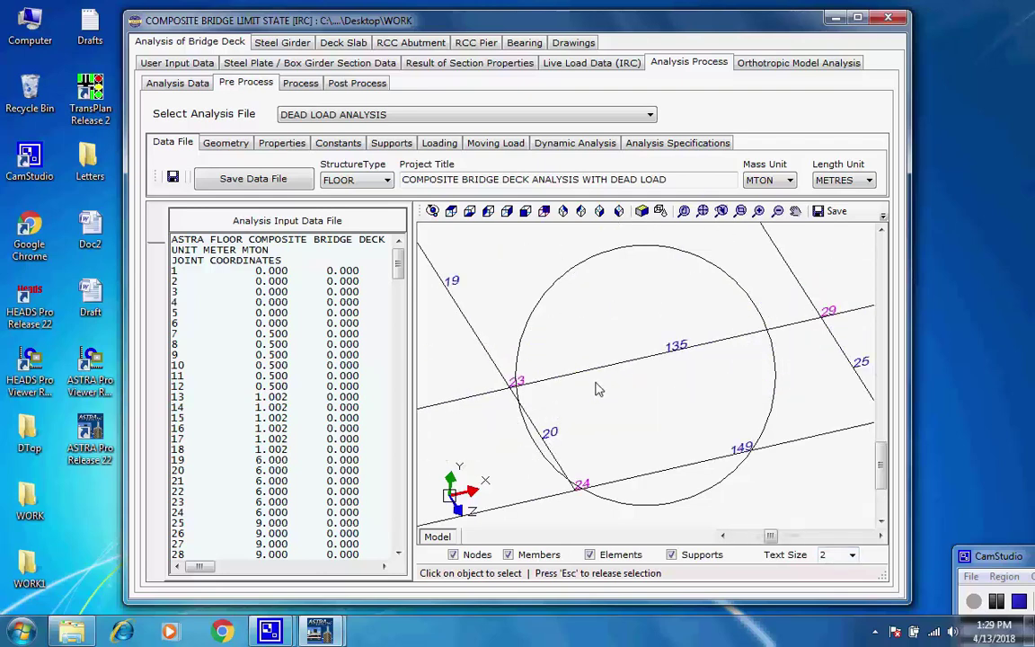
{"action": "scroll", "coordinate": [608, 400], "scroll_direction": "down", "scroll_amount": 5}
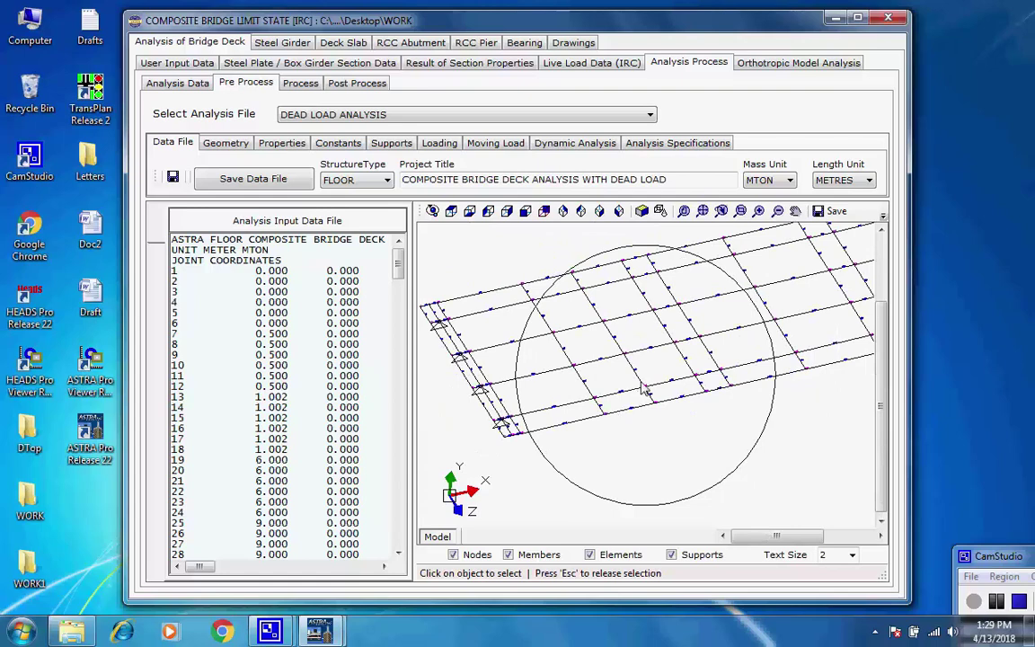
{"action": "left_click_drag", "start_coordinate": [643, 388], "coordinate": [614, 446]}
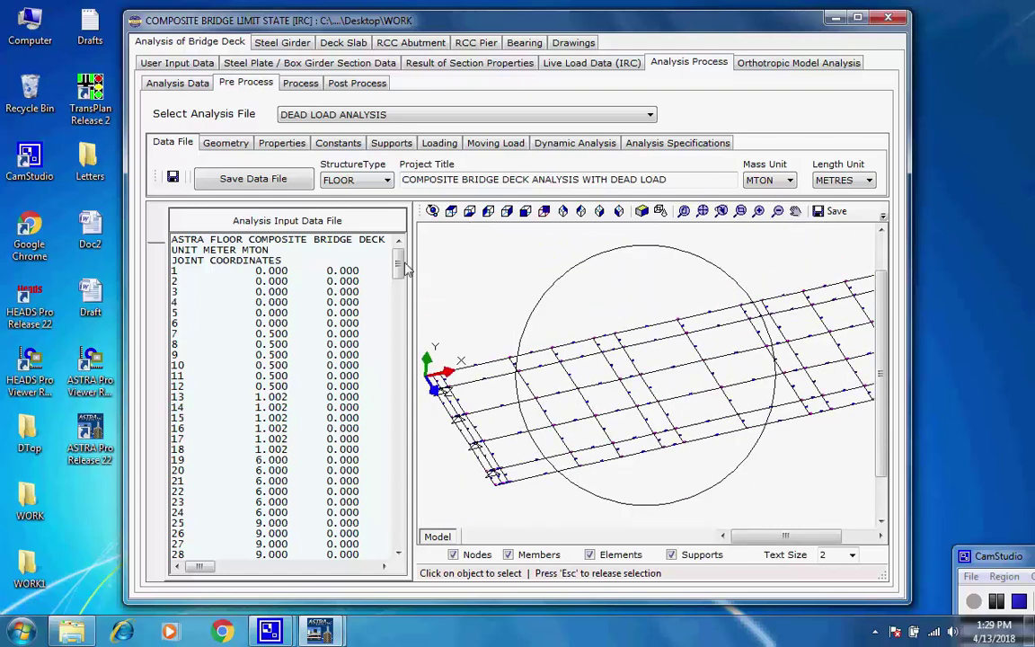
{"action": "left_click_drag", "start_coordinate": [397, 262], "coordinate": [429, 210]}
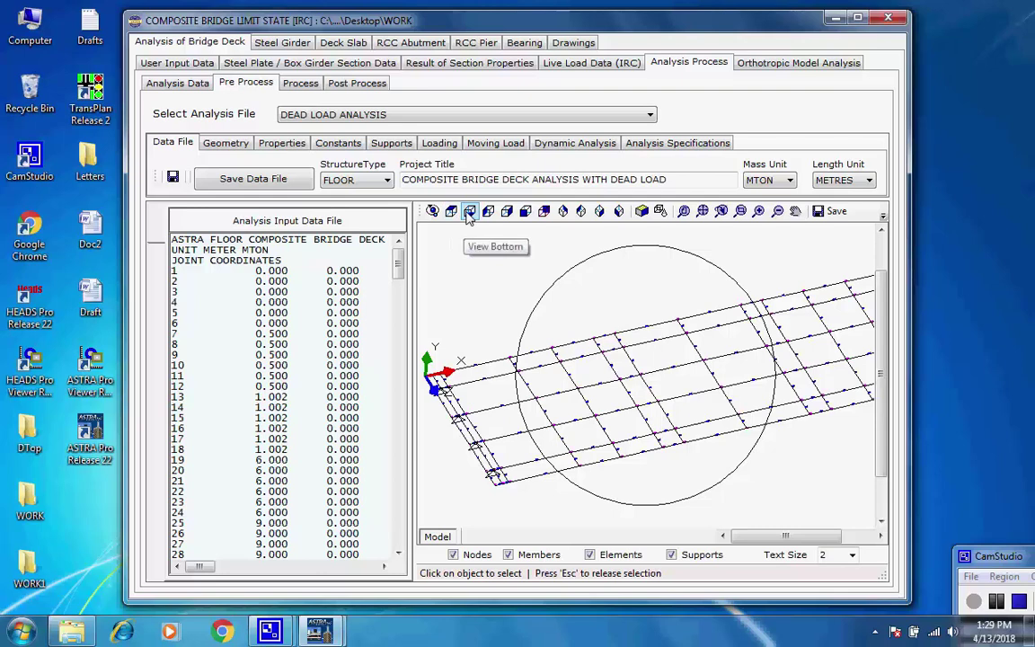
{"action": "left_click", "coordinate": [650, 118]}
{"action": "left_click", "coordinate": [650, 123]}
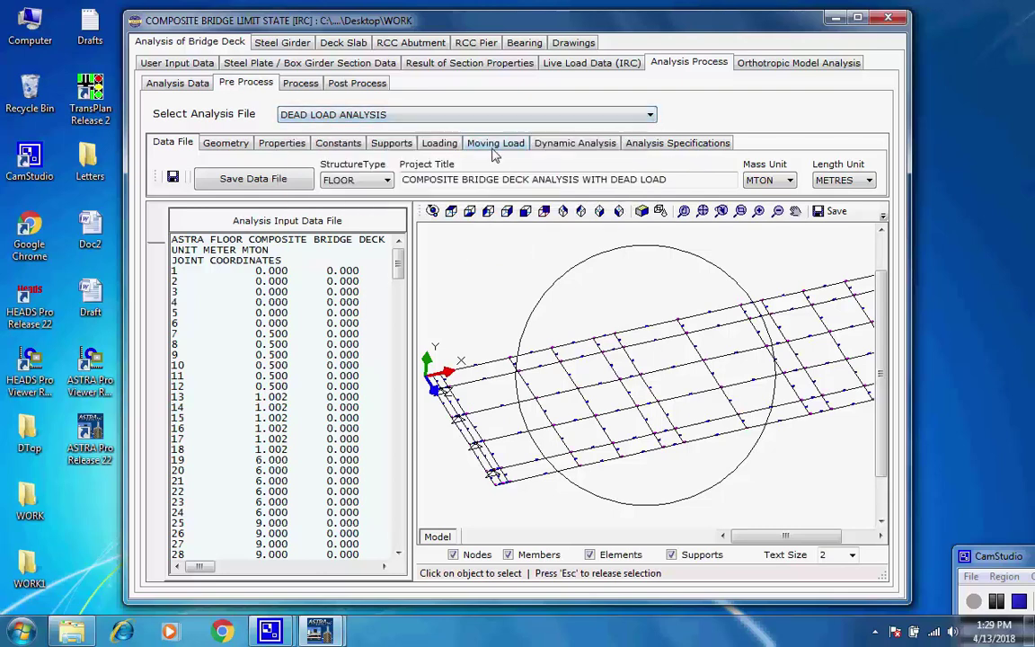
Review the dead load model's joint geometry, section properties, MATERIAL_1 constants and support definitions
{"action": "left_click", "coordinate": [209, 141]}
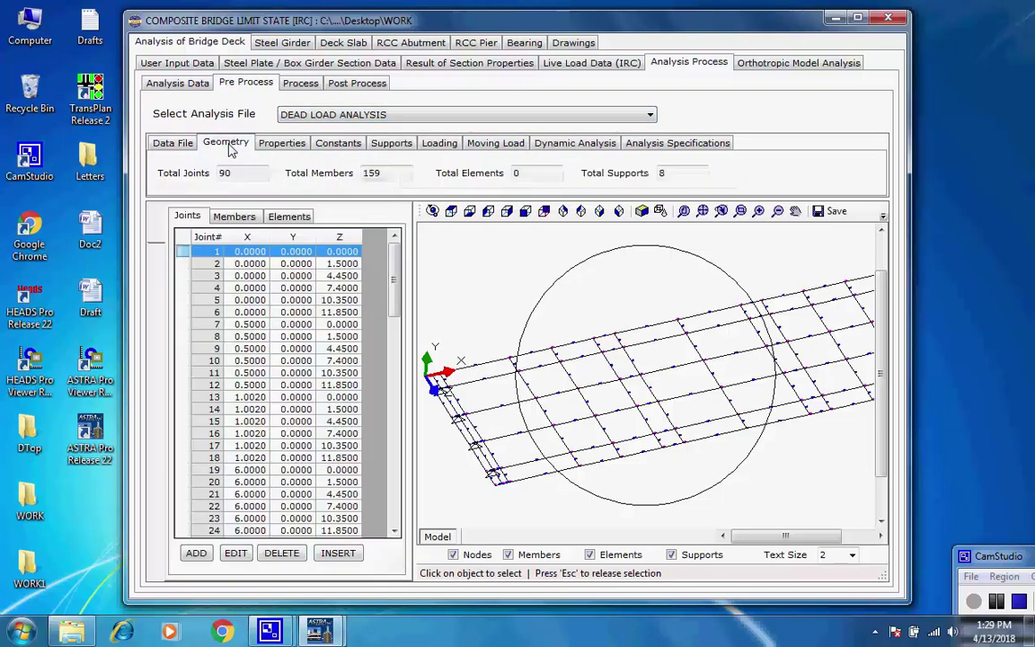
{"action": "left_click", "coordinate": [284, 145]}
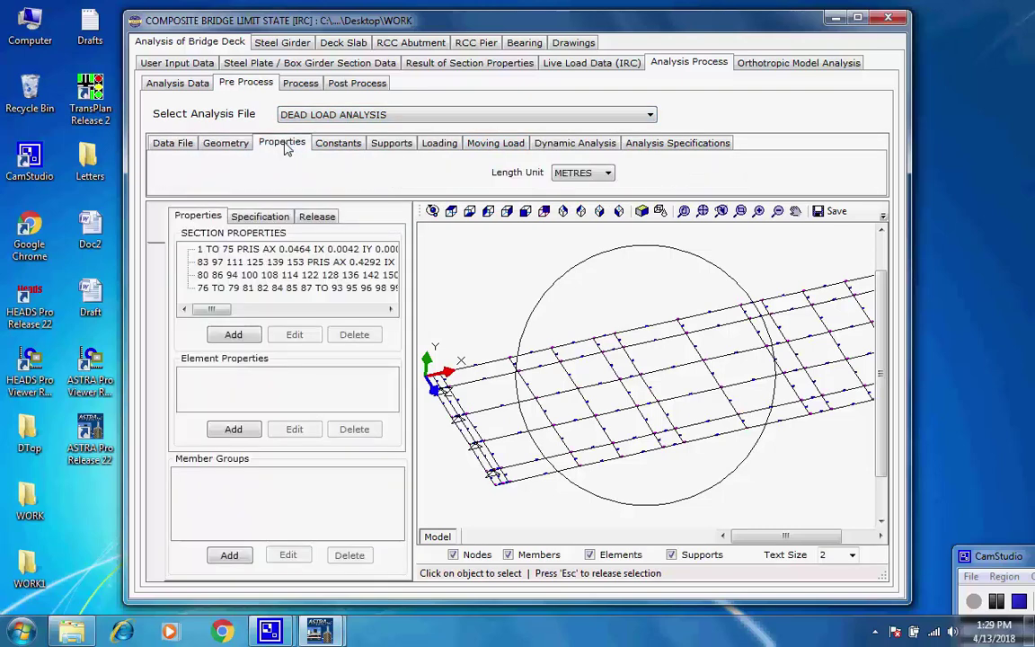
{"action": "left_click", "coordinate": [338, 145]}
{"action": "left_click", "coordinate": [181, 228]}
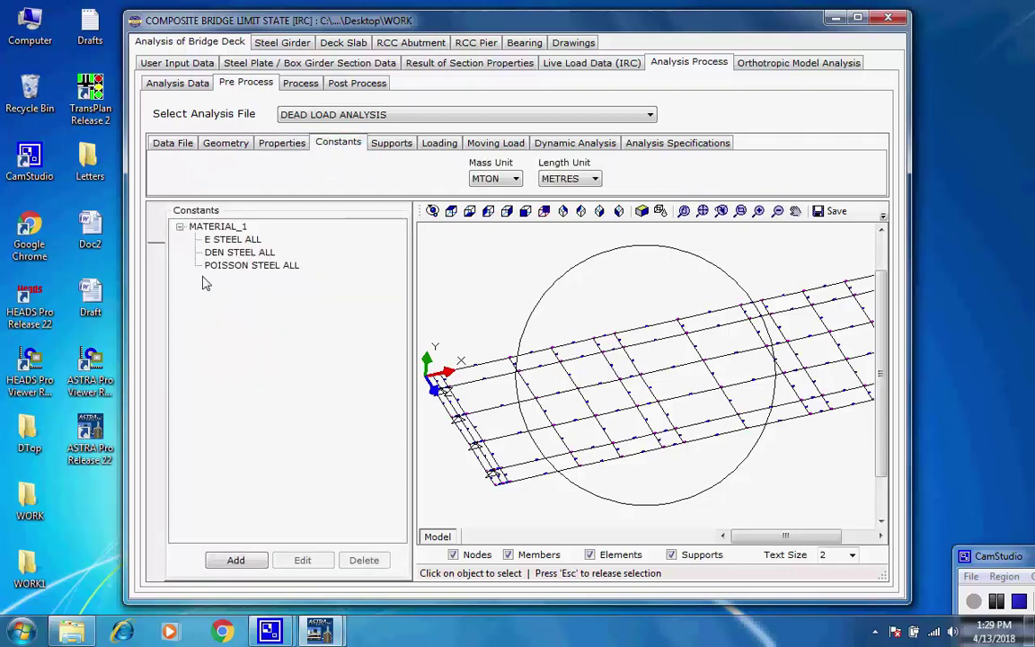
{"action": "left_click", "coordinate": [391, 144]}
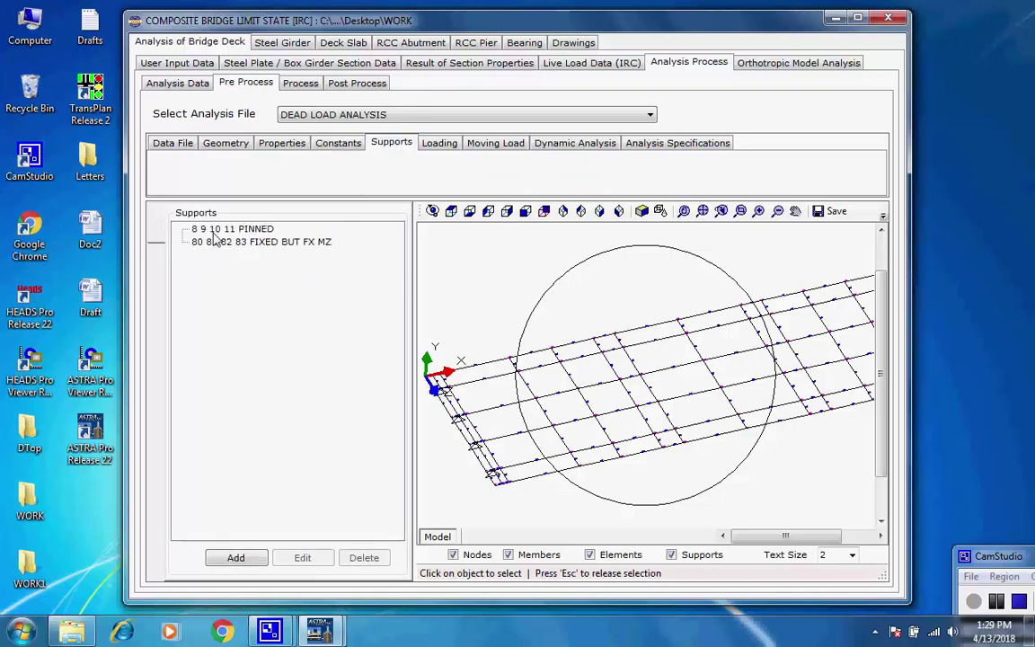
Inspect the member loads in the DEADLOAD, DEADLOAD FROM GREEN CONCRETE, SIDL and SURFACINGS load cases
{"action": "left_click", "coordinate": [437, 144]}
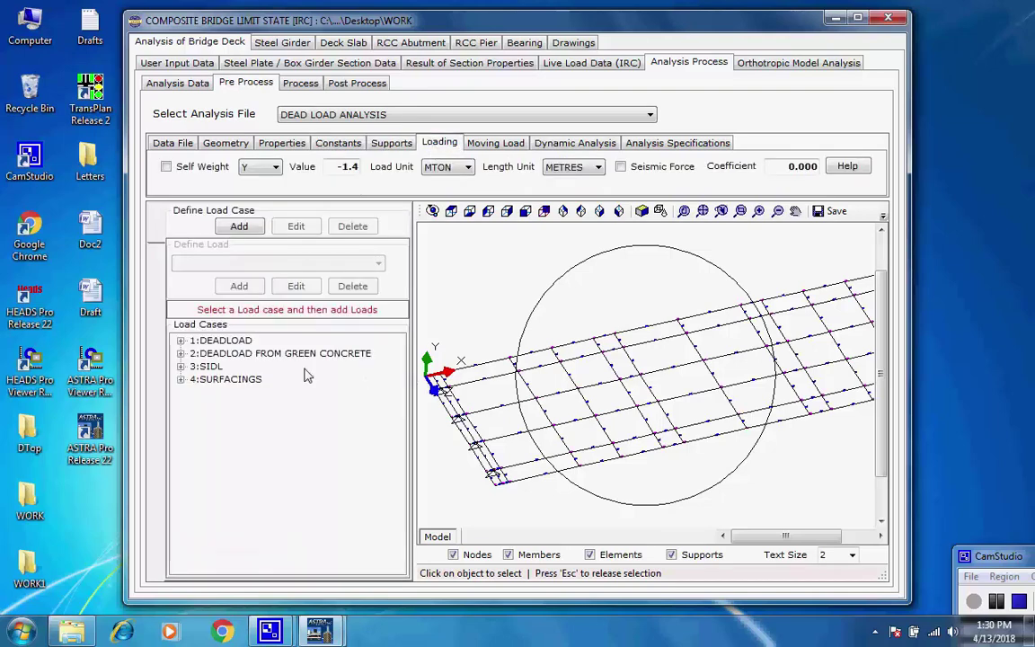
{"action": "left_click", "coordinate": [181, 340]}
{"action": "left_click", "coordinate": [196, 353]}
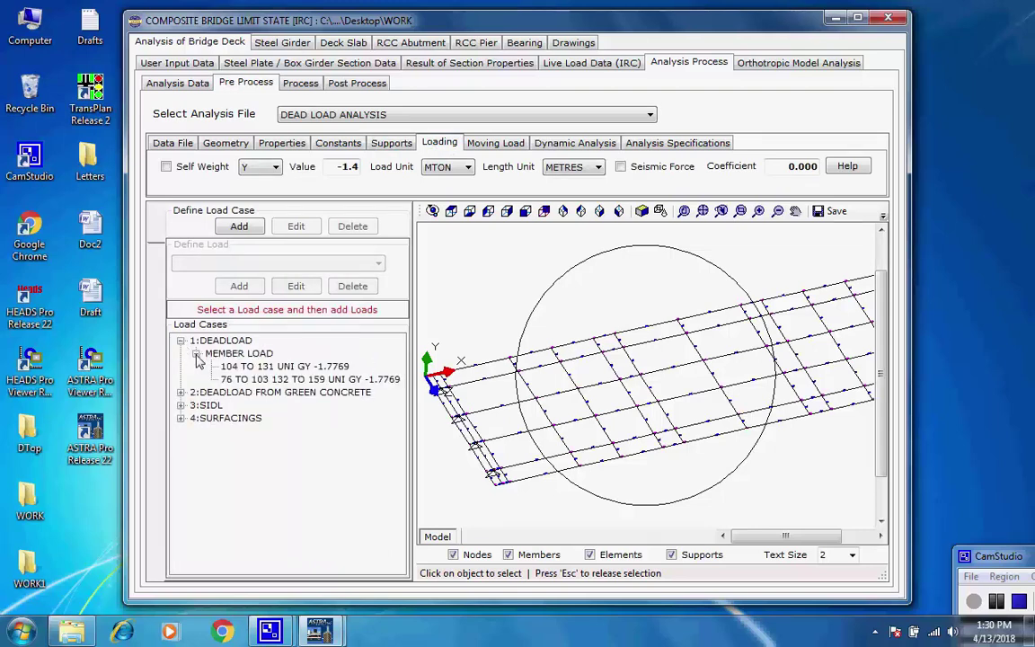
{"action": "left_click", "coordinate": [180, 393]}
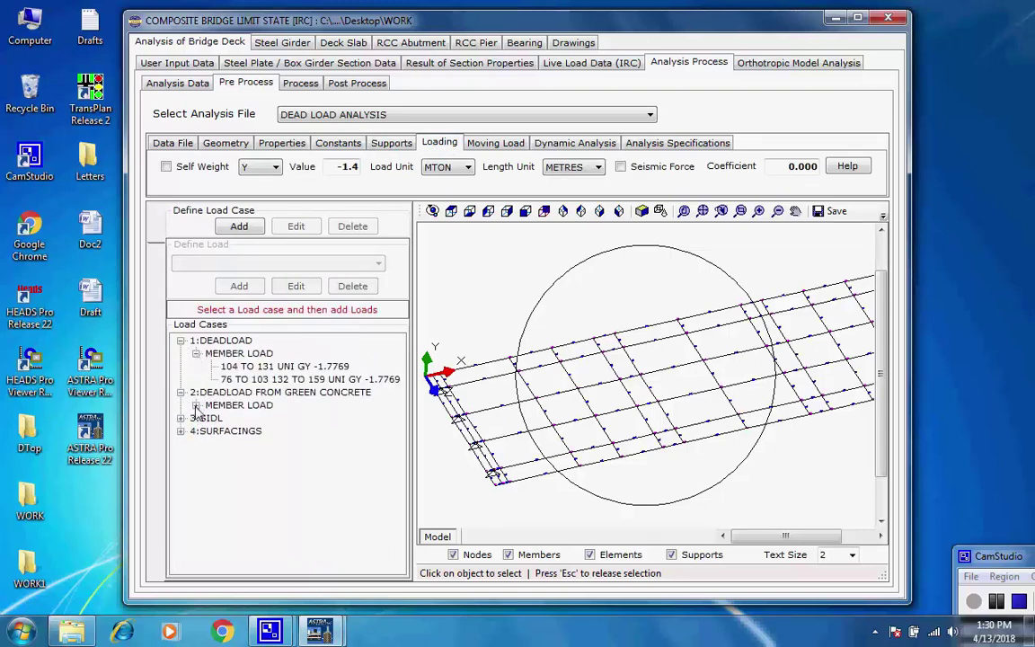
{"action": "left_click", "coordinate": [196, 405]}
{"action": "left_click", "coordinate": [181, 443]}
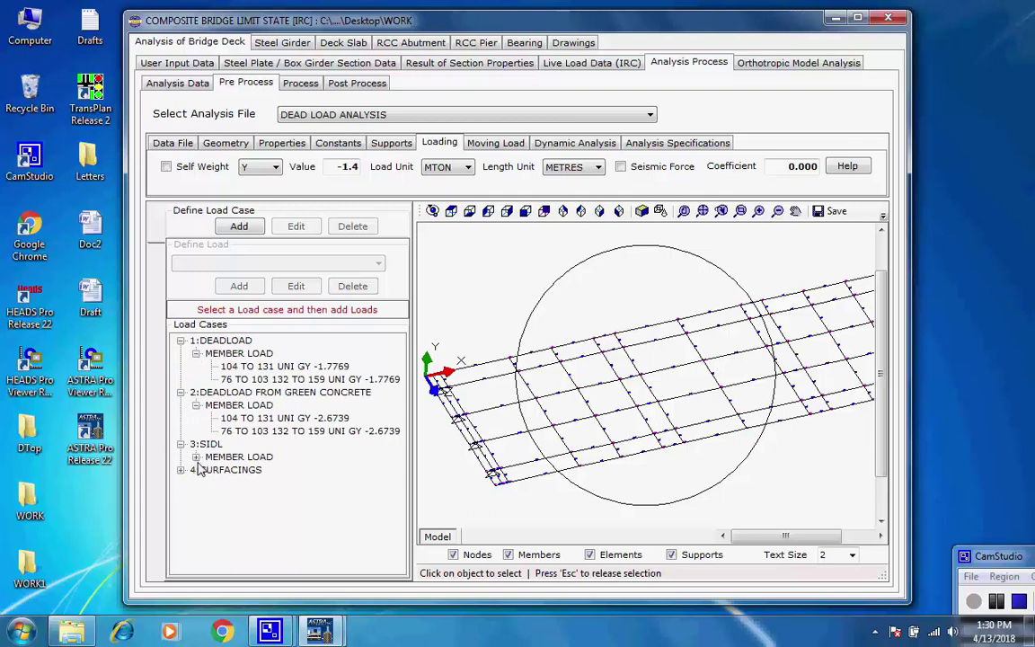
{"action": "left_click", "coordinate": [196, 457]}
{"action": "left_click", "coordinate": [180, 482]}
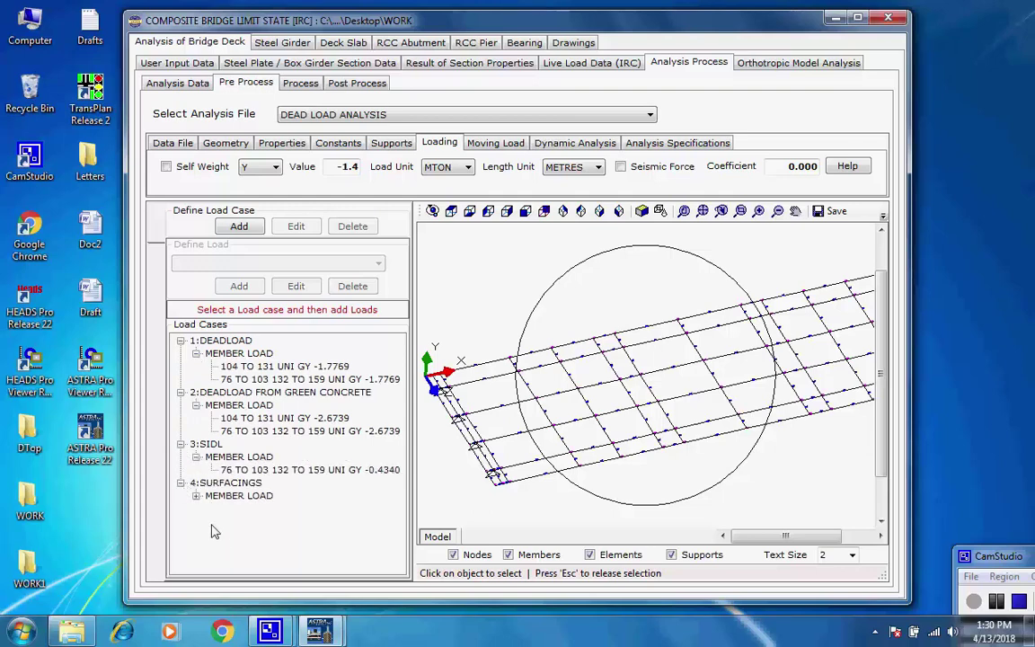
{"action": "left_click", "coordinate": [196, 496]}
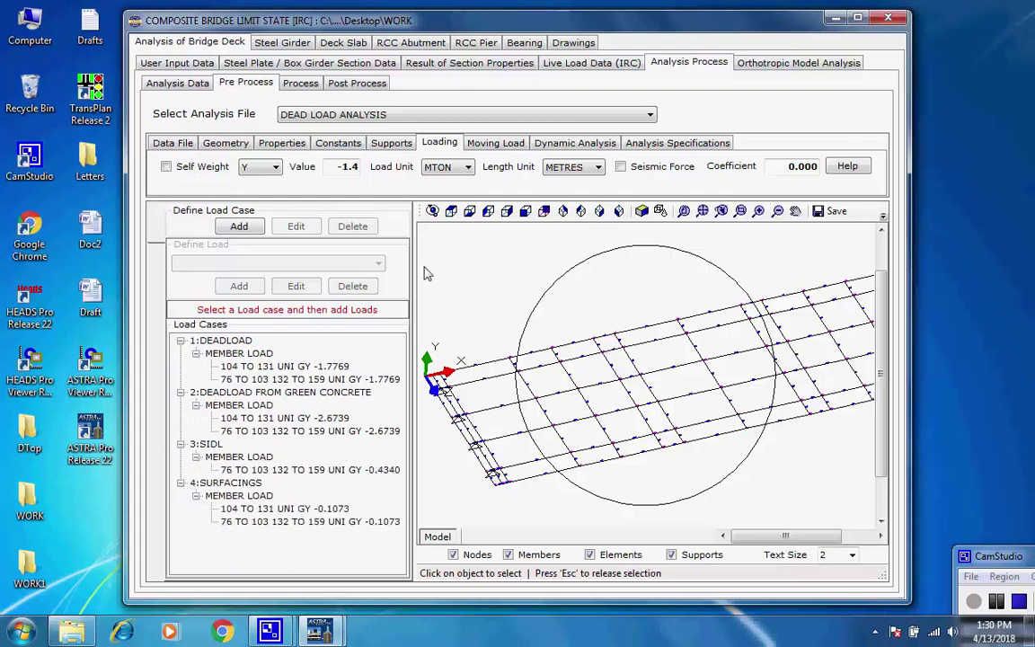
Switch the pre-process model to LIVE LOAD ANALYSIS (3 Lane IRCCLASSA) and show its moving load data
{"action": "left_click", "coordinate": [496, 144]}
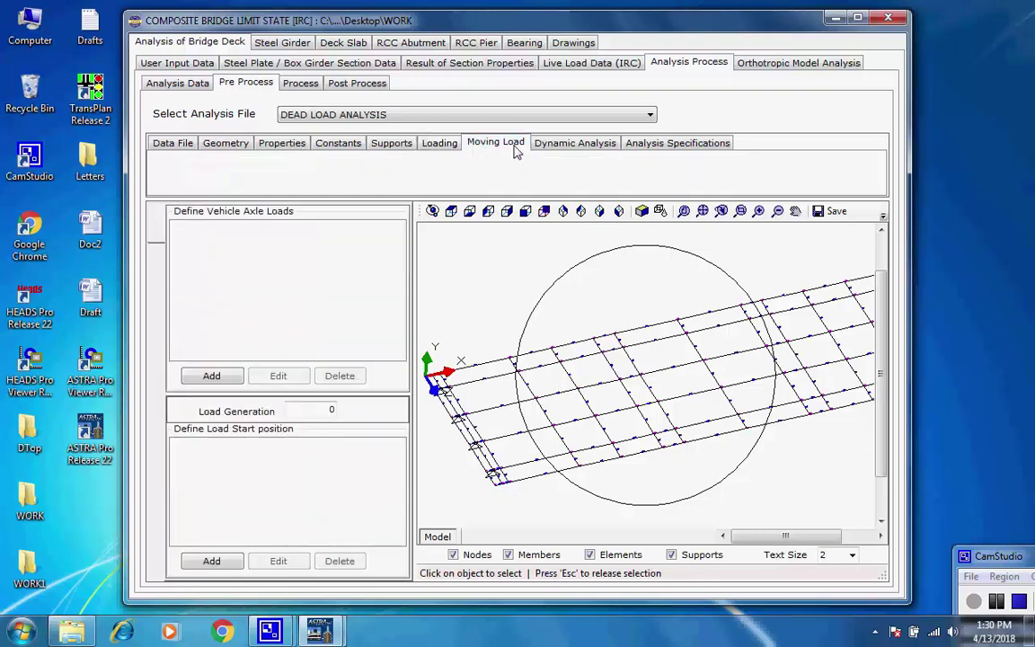
{"action": "left_click", "coordinate": [651, 117]}
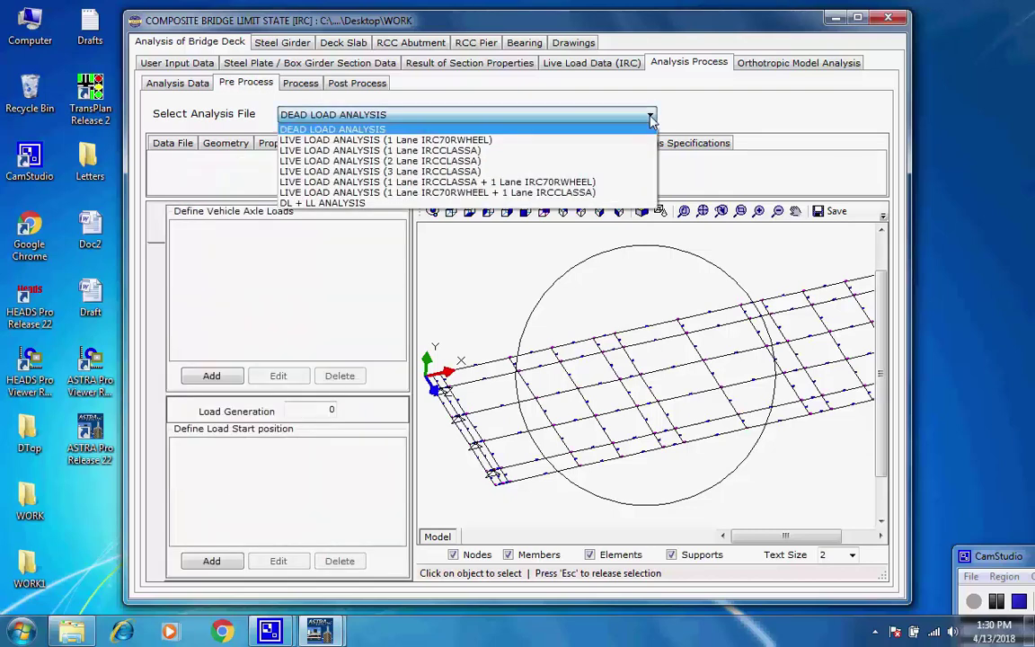
{"action": "left_click", "coordinate": [571, 173]}
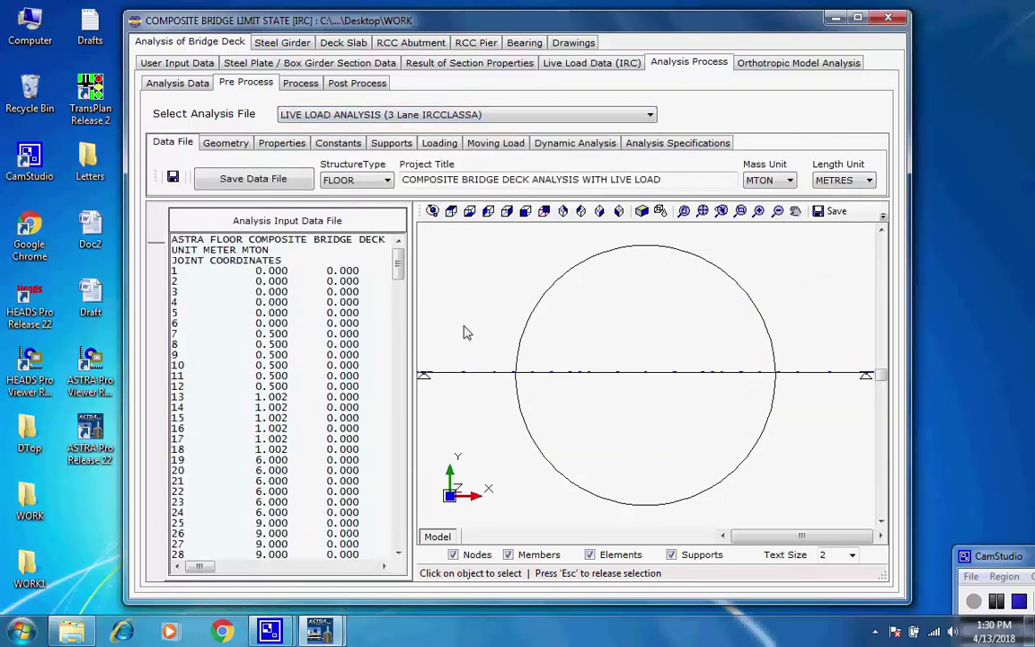
{"action": "left_click", "coordinate": [510, 146]}
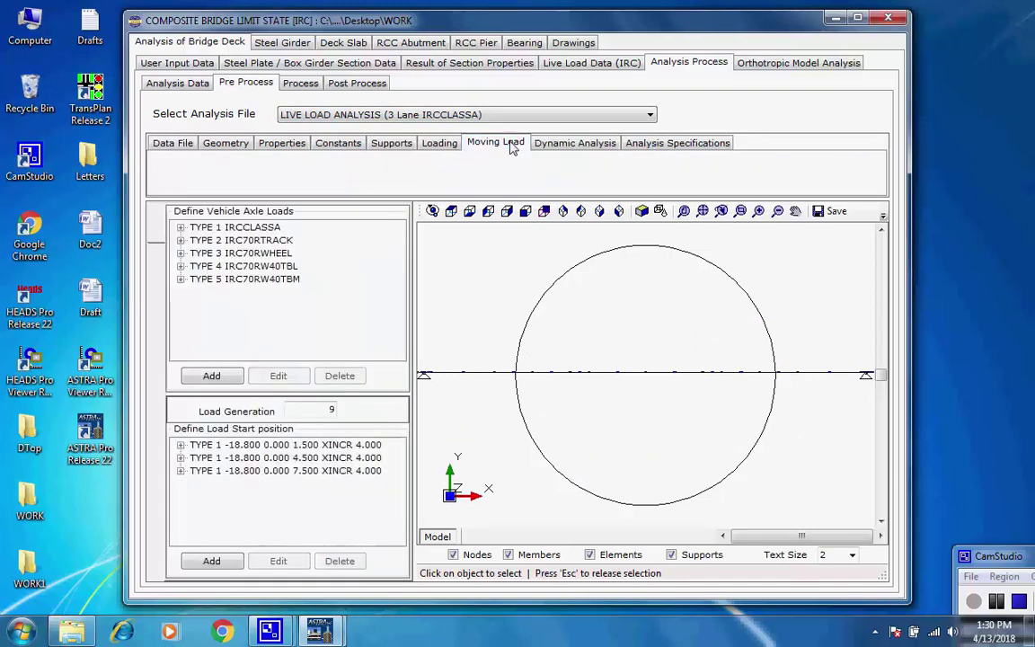
Inspect the axle loads, distances and load widths of vehicle TYPE 1 through TYPE 5
{"action": "left_click", "coordinate": [181, 229]}
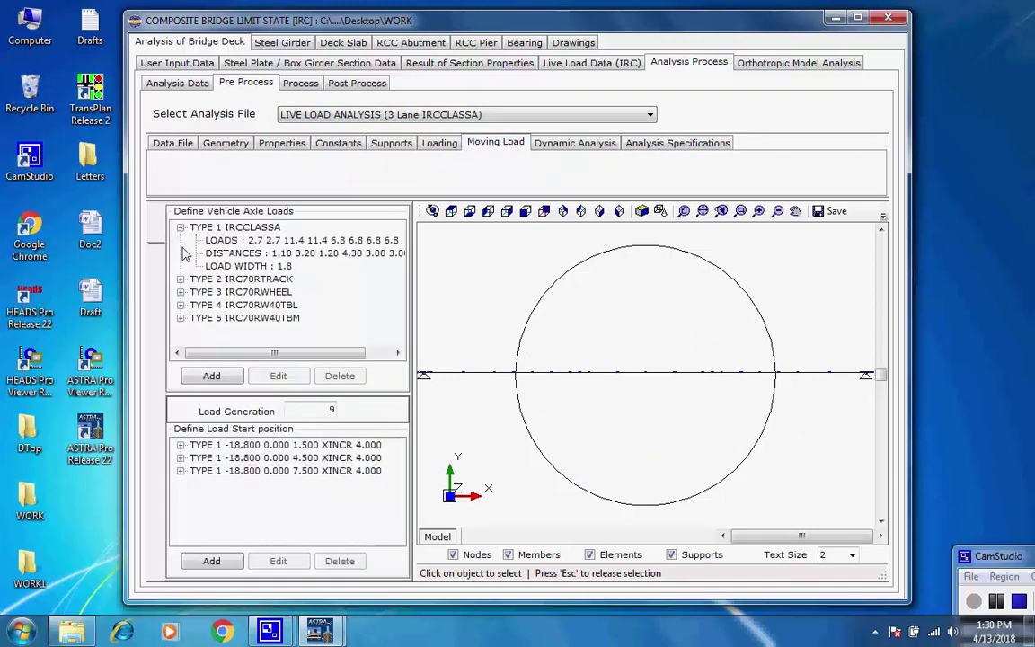
{"action": "left_click", "coordinate": [180, 280]}
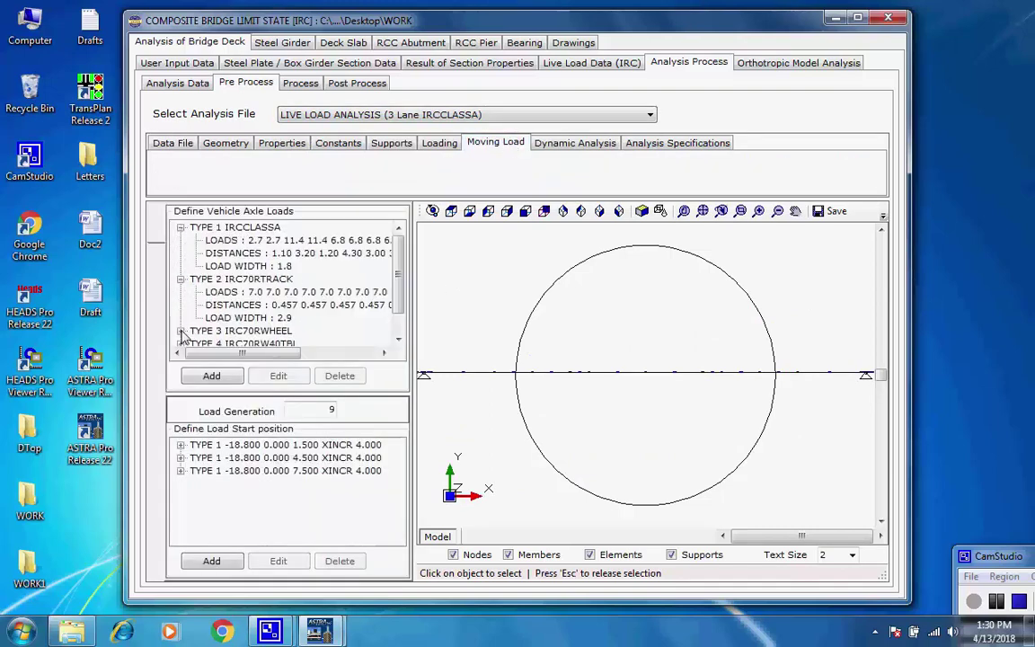
{"action": "left_click", "coordinate": [180, 331]}
{"action": "scroll", "coordinate": [256, 283], "scroll_direction": "down", "scroll_amount": 1}
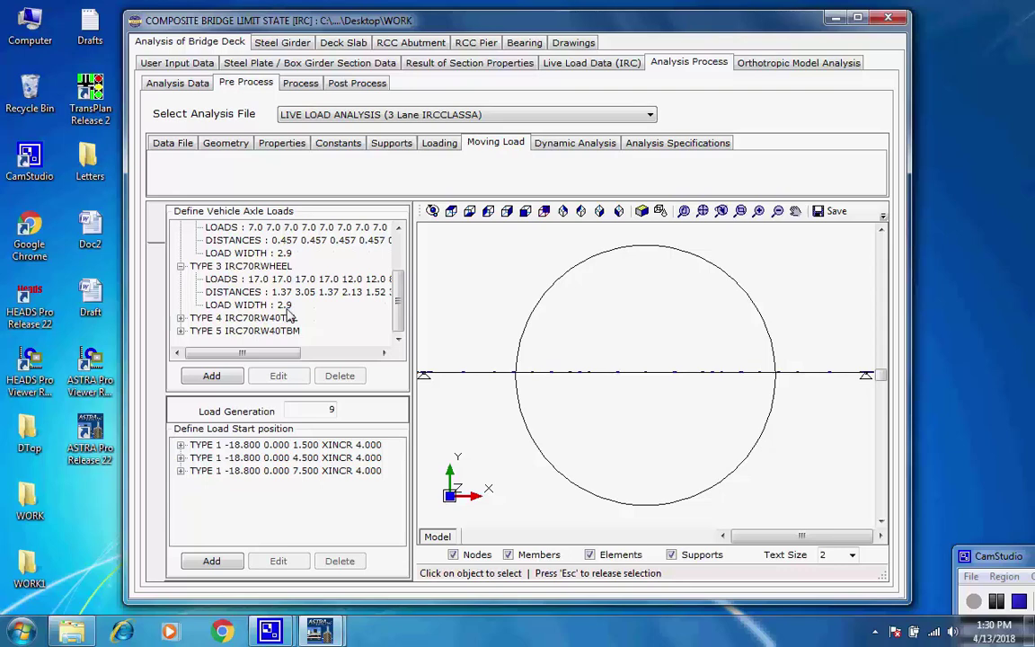
{"action": "left_click", "coordinate": [181, 318]}
{"action": "scroll", "coordinate": [181, 324], "scroll_direction": "down", "scroll_amount": 1}
{"action": "left_click", "coordinate": [181, 335]}
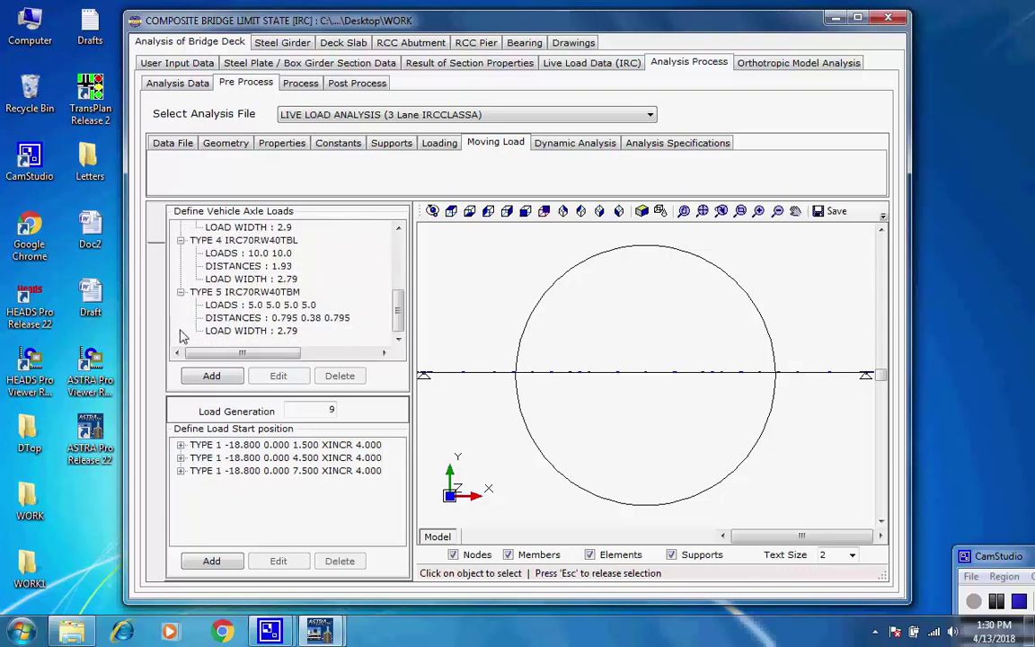
Inspect the start positions, X increments and impact factors of the three TYPE 1 loads and view the deck grid in 3D
{"action": "left_click", "coordinate": [181, 445]}
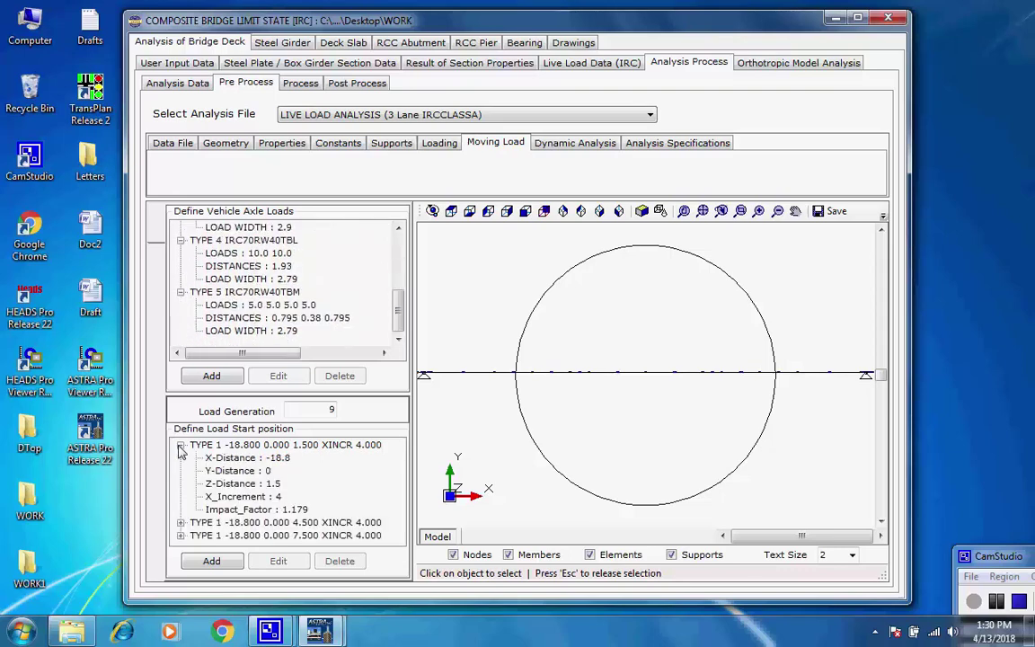
{"action": "left_click", "coordinate": [181, 522]}
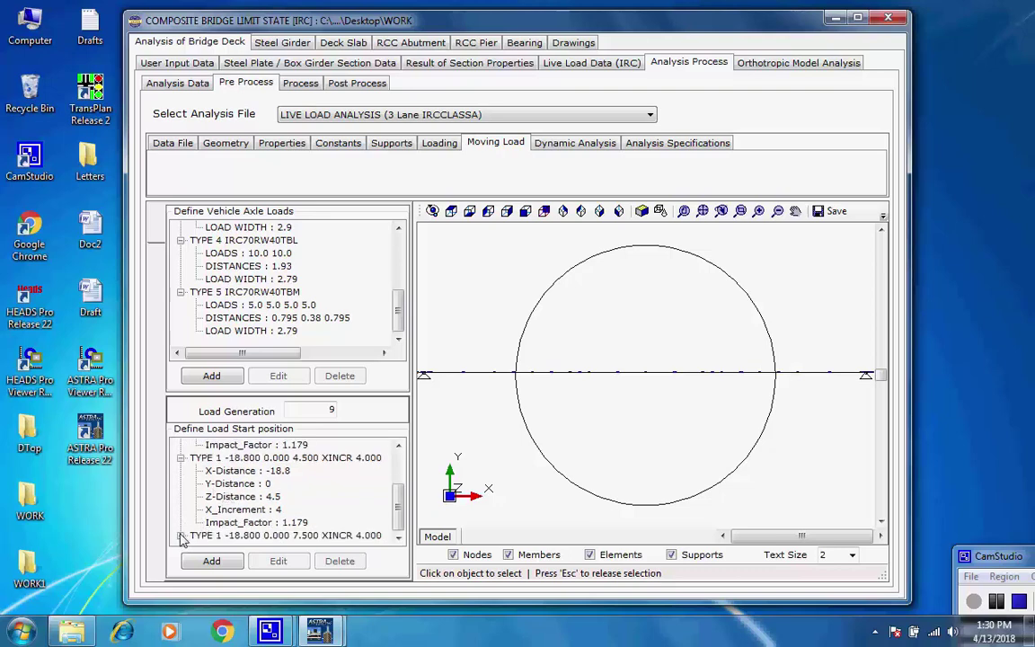
{"action": "left_click", "coordinate": [180, 536]}
{"action": "scroll", "coordinate": [341, 467], "scroll_direction": "up", "scroll_amount": 4}
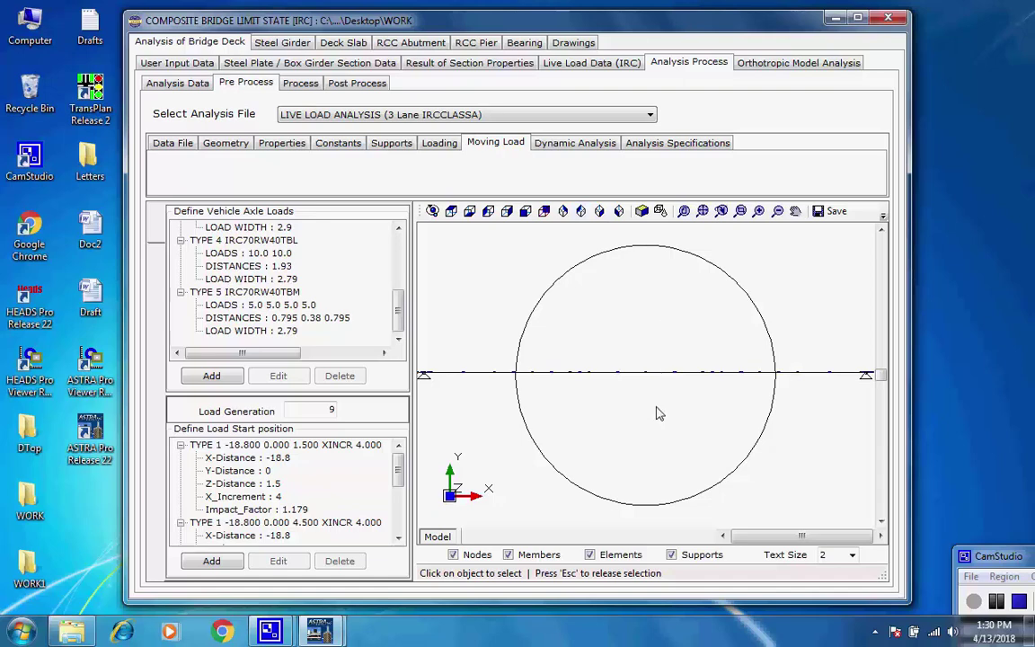
{"action": "left_click_drag", "start_coordinate": [677, 453], "coordinate": [787, 431]}
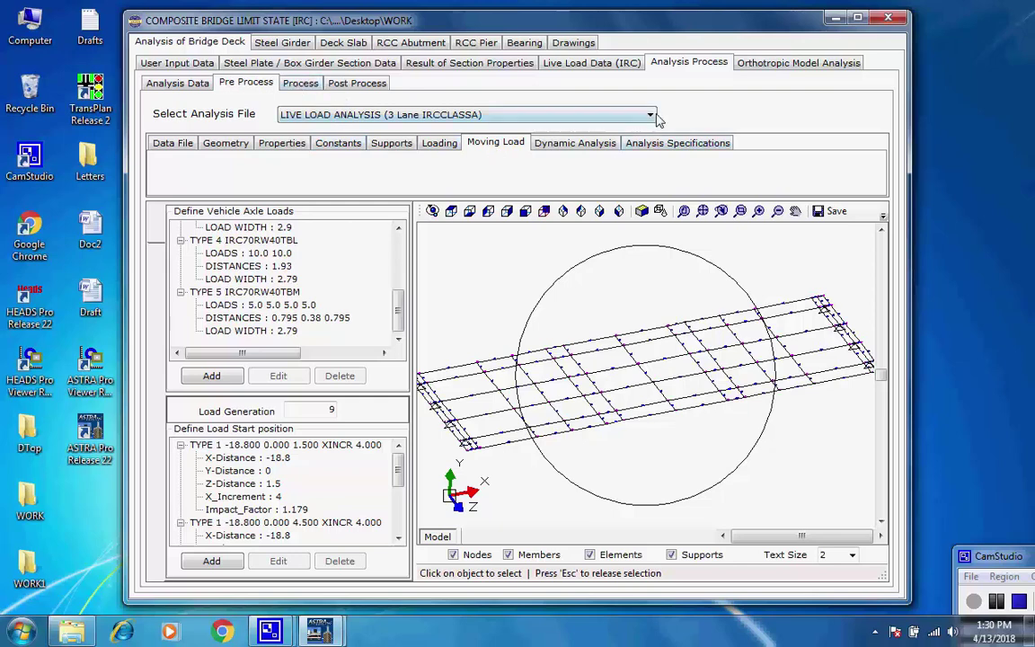
Switch the pre-process model to DEAD LOAD ANALYSIS and check the analysis files available at the Process stage
{"action": "left_click", "coordinate": [592, 110]}
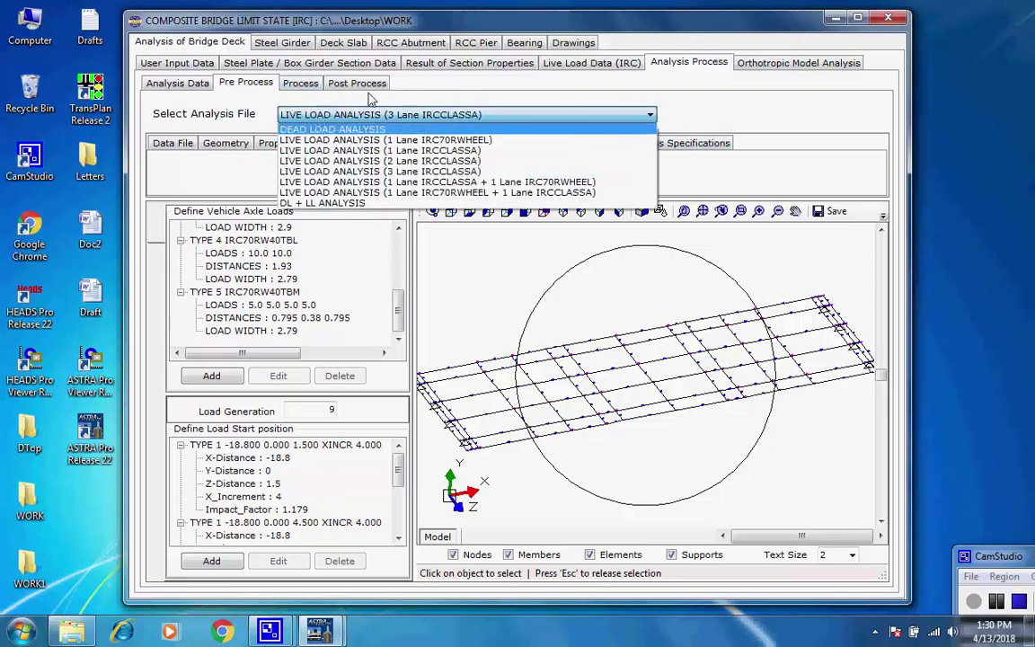
{"action": "left_click", "coordinate": [332, 129]}
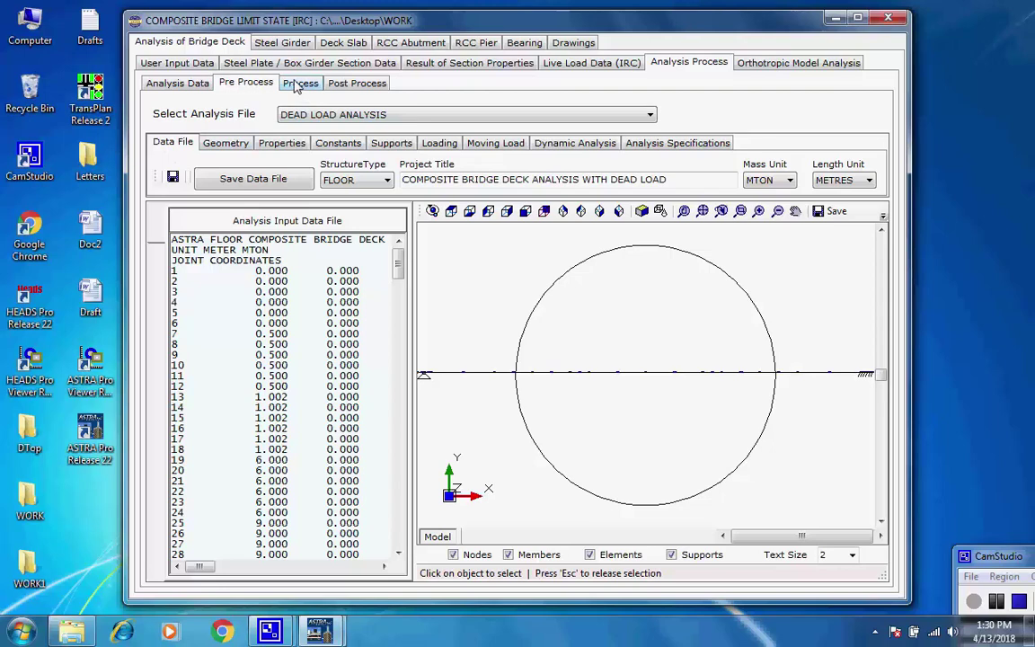
{"action": "left_click", "coordinate": [298, 84]}
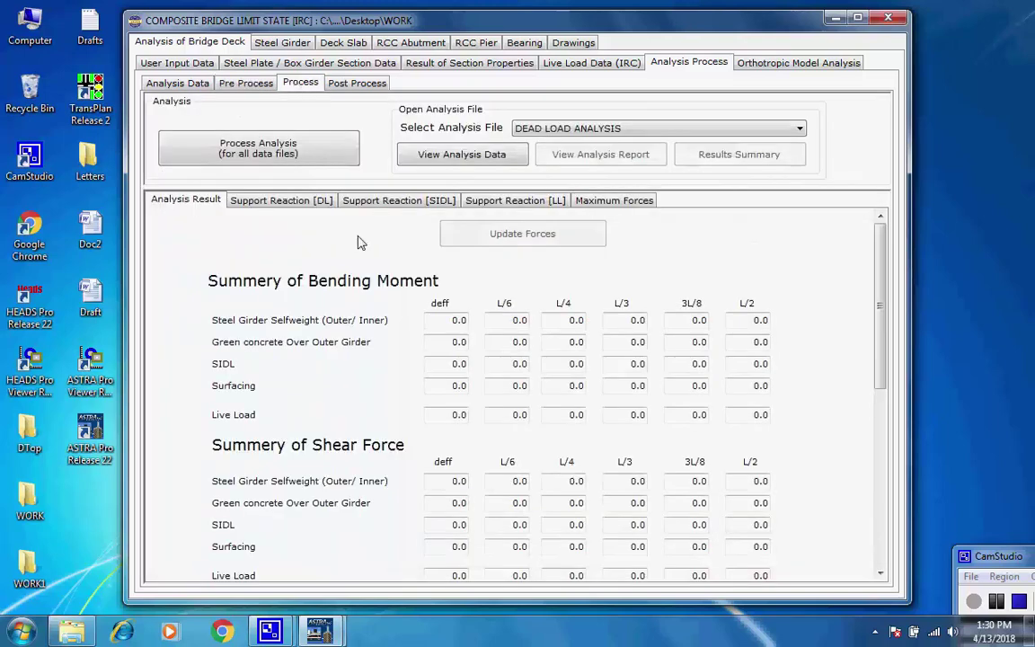
{"action": "left_click", "coordinate": [799, 131]}
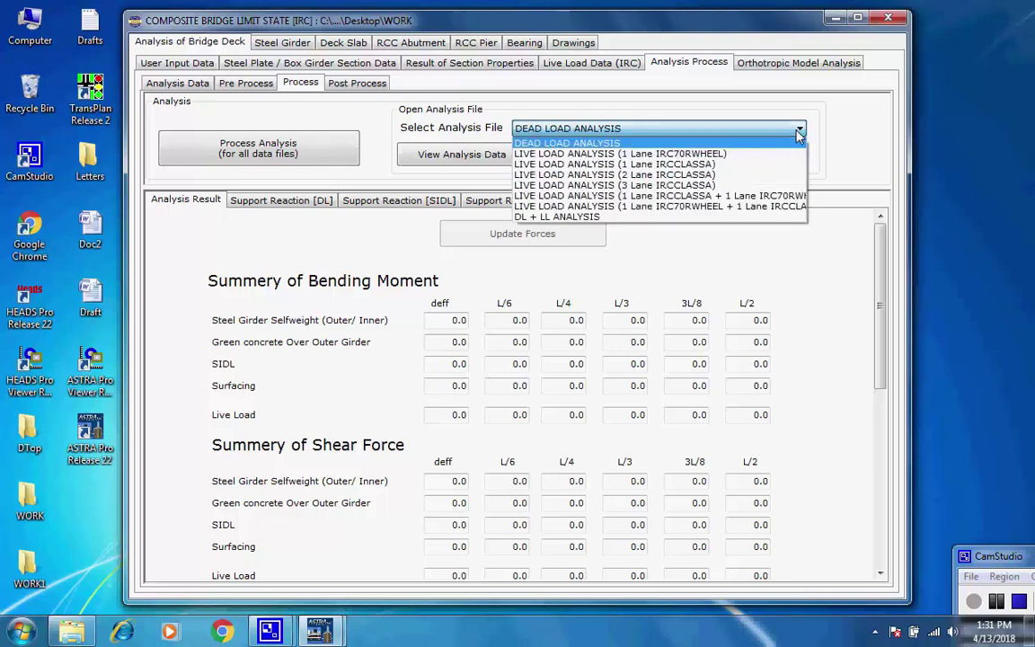
{"action": "left_click", "coordinate": [799, 132]}
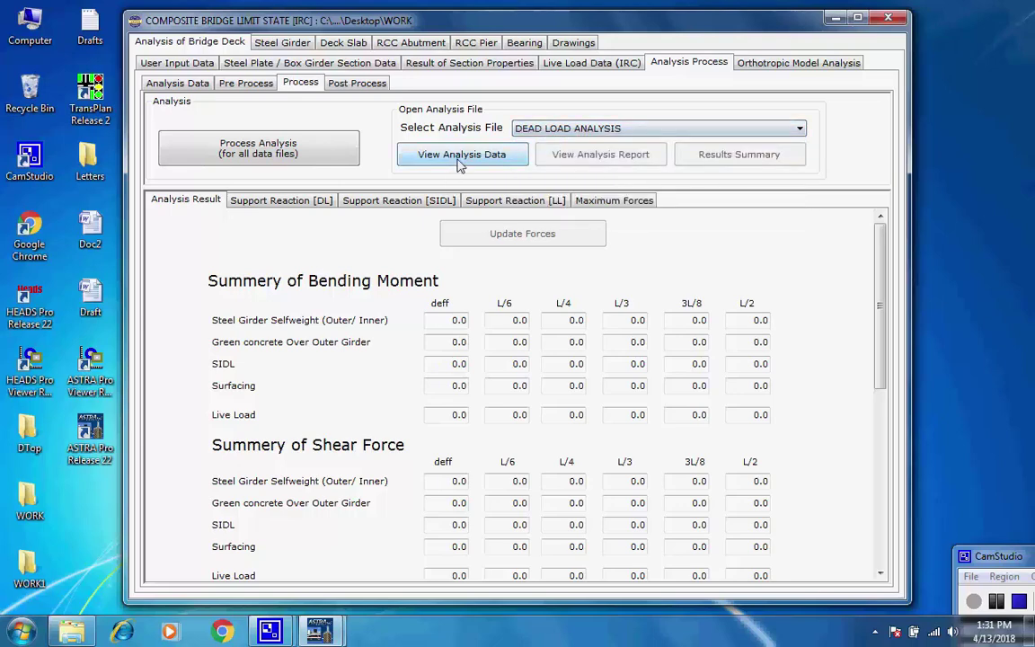
Start processing all nine analysis data files and run the dead load analysis through to its report
{"action": "left_click", "coordinate": [301, 153]}
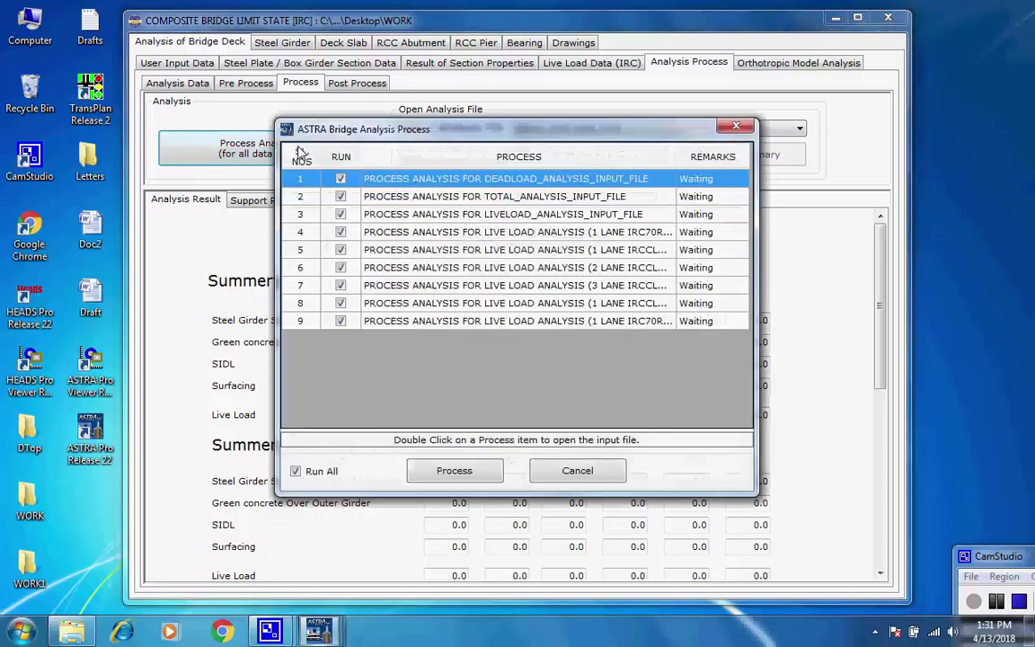
{"action": "left_click", "coordinate": [449, 478]}
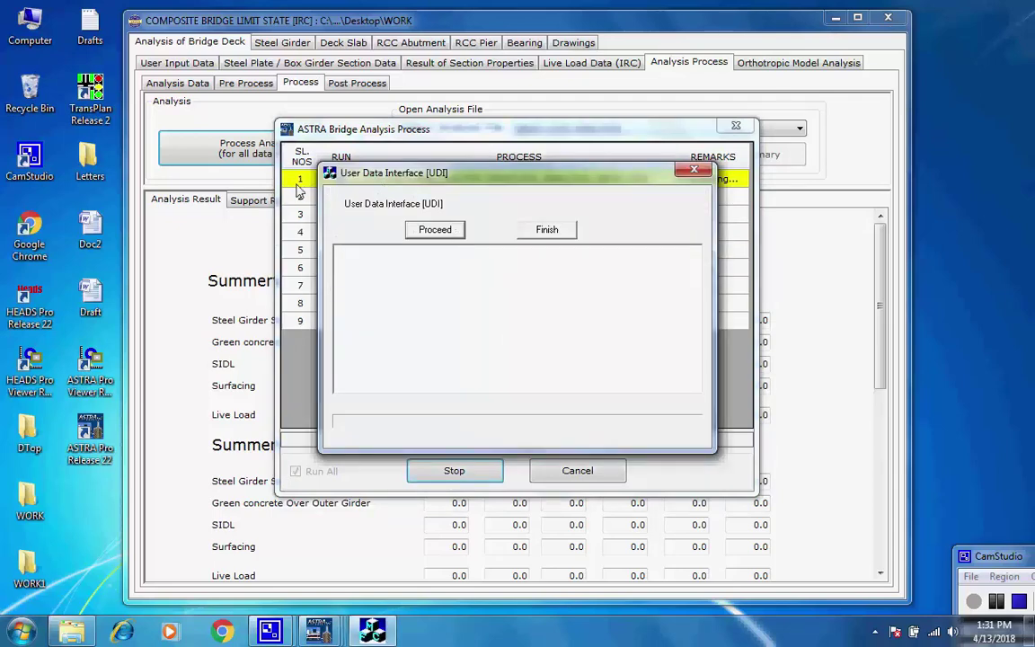
{"action": "left_click", "coordinate": [432, 230]}
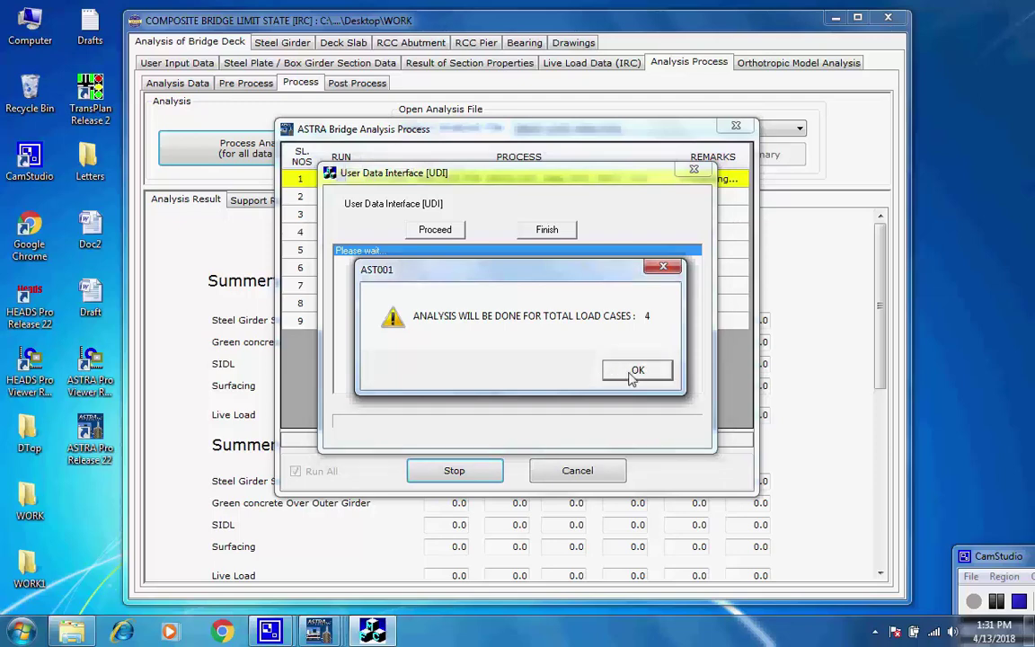
{"action": "left_click", "coordinate": [639, 371]}
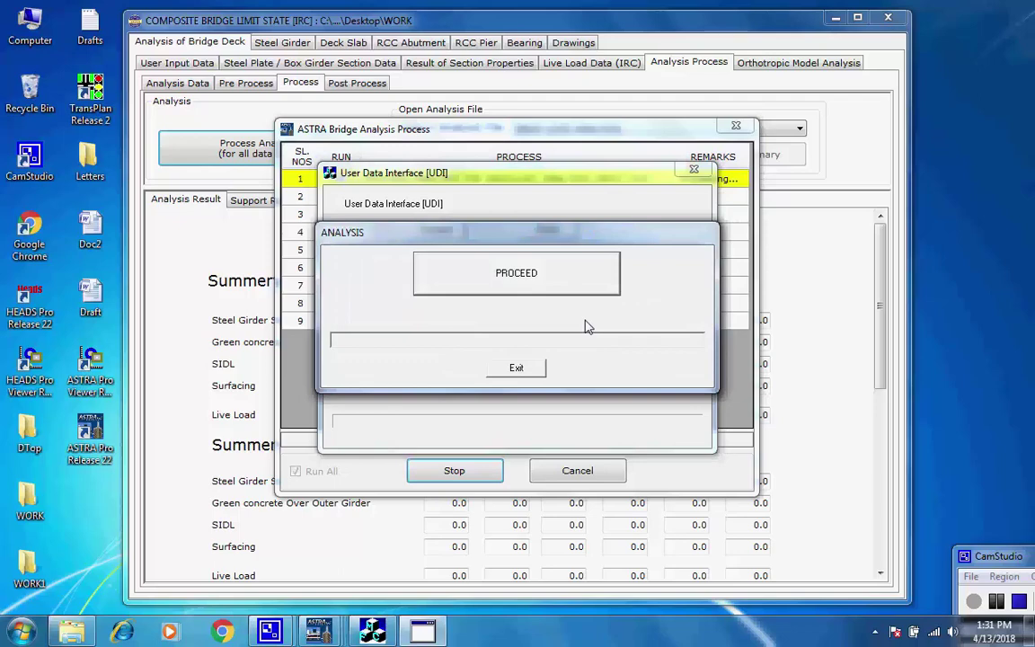
{"action": "left_click", "coordinate": [557, 286]}
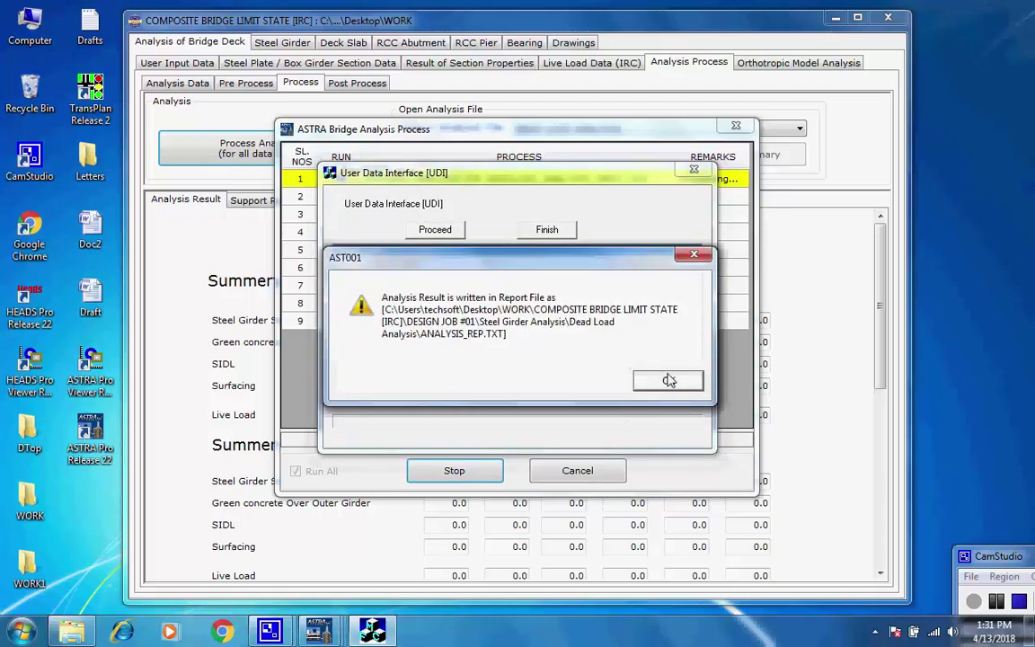
{"action": "left_click", "coordinate": [666, 379]}
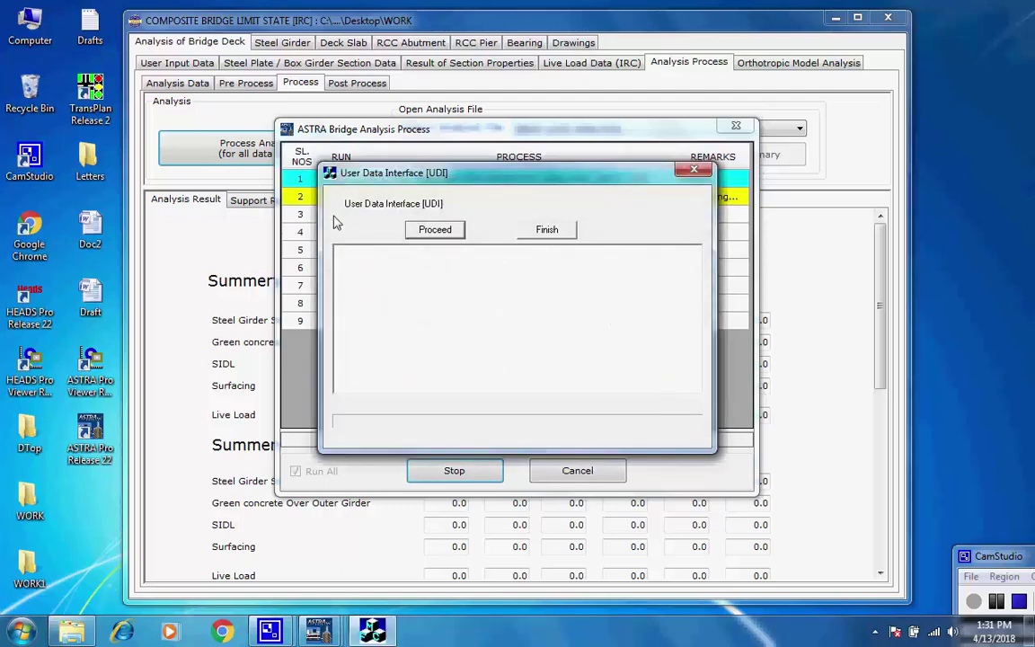
Run the total load, live load, 1 Lane IRC70RWHEEL, 1 Lane IRCCLASSA and 2 Lane IRCCLASSA analyses
{"action": "left_click", "coordinate": [429, 230]}
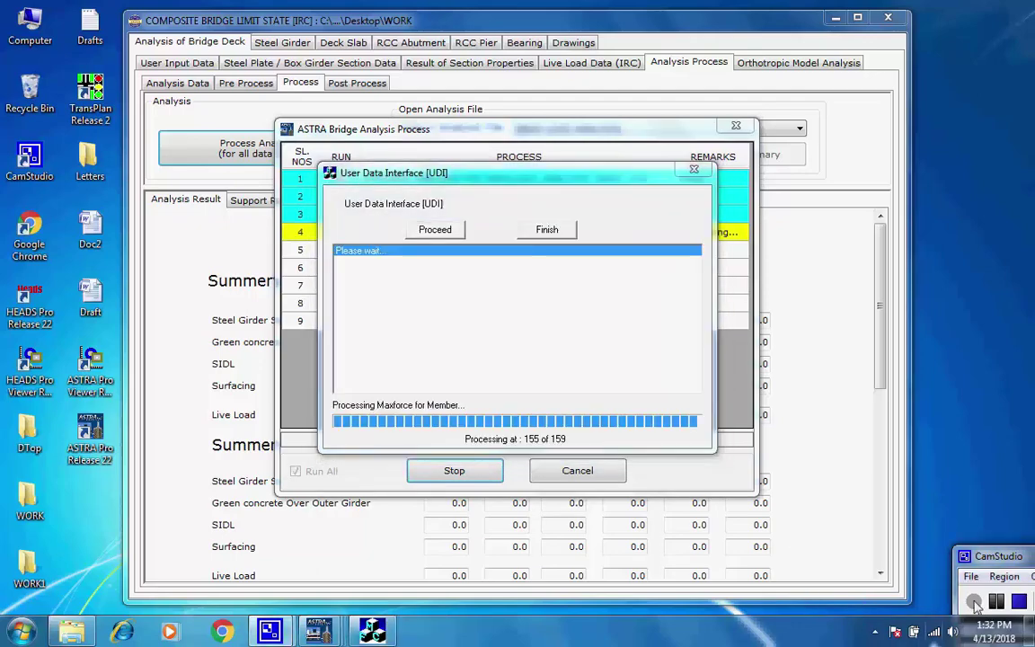
{"action": "left_click", "coordinate": [434, 232]}
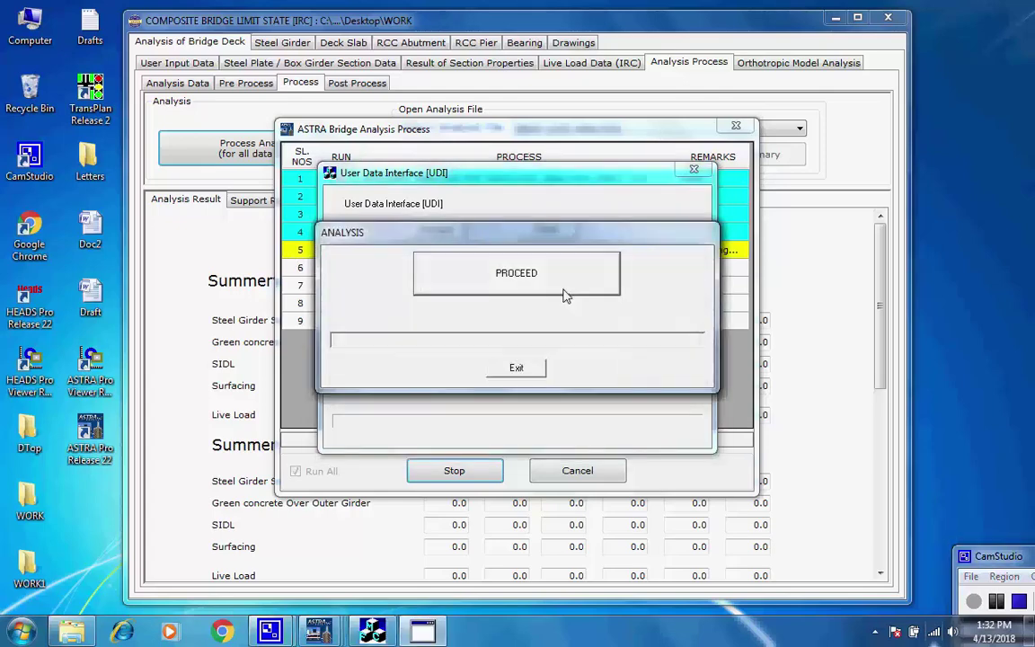
{"action": "left_click", "coordinate": [566, 291]}
{"action": "left_click", "coordinate": [668, 382]}
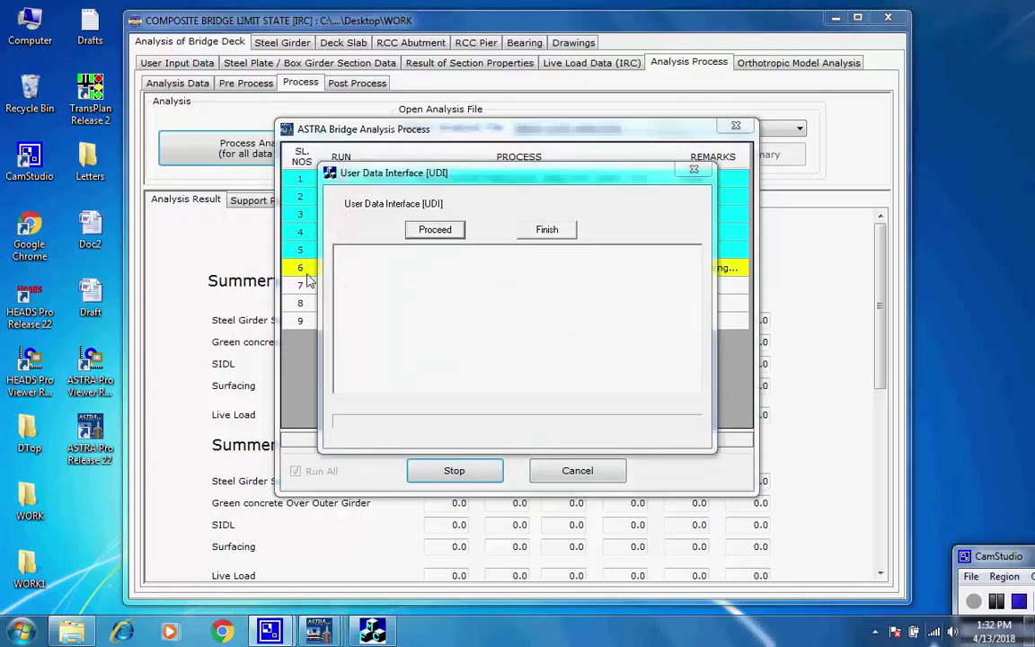
{"action": "left_click", "coordinate": [562, 282]}
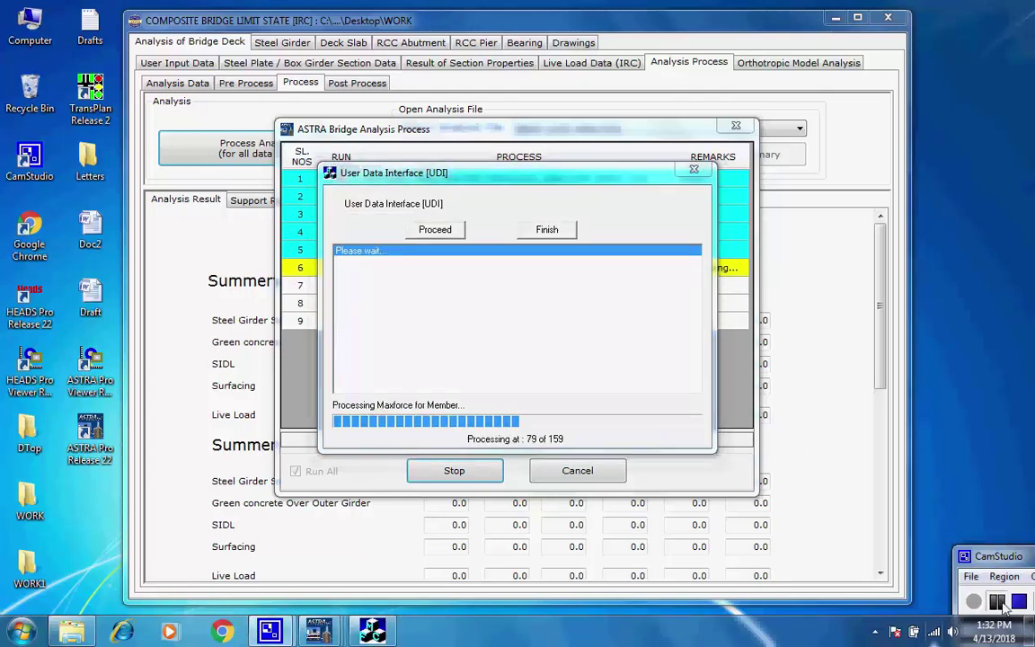
{"action": "left_click", "coordinate": [665, 378]}
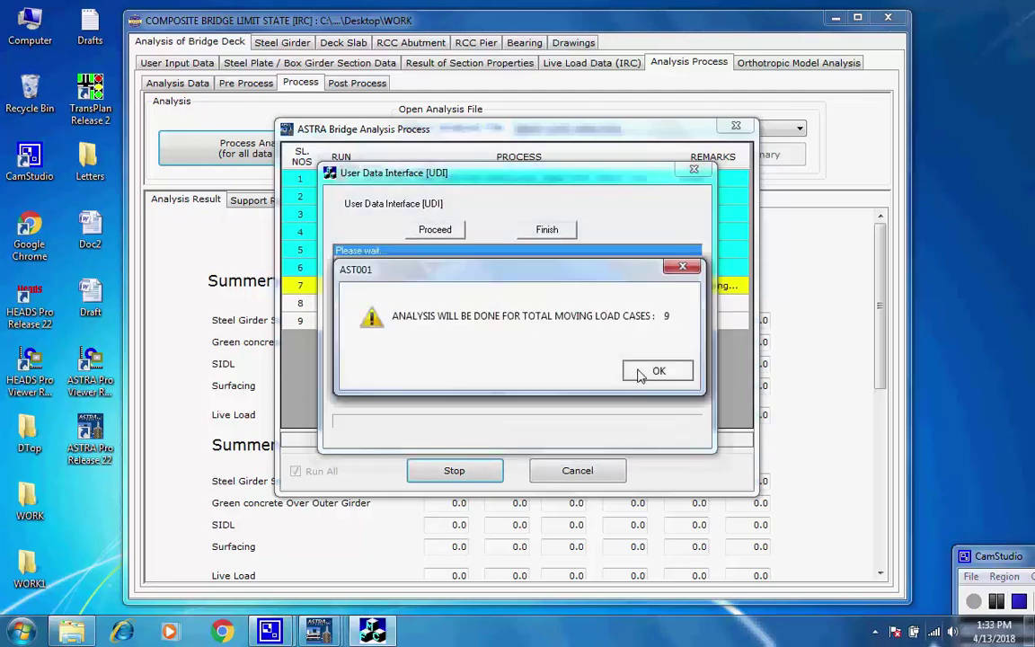
Run the 3 Lane IRCCLASSA analysis and both combined IRCCLASSA and IRC70RWHEEL analyses to finish the processing
{"action": "left_click", "coordinate": [642, 371]}
{"action": "left_click", "coordinate": [548, 274]}
{"action": "left_click", "coordinate": [670, 381]}
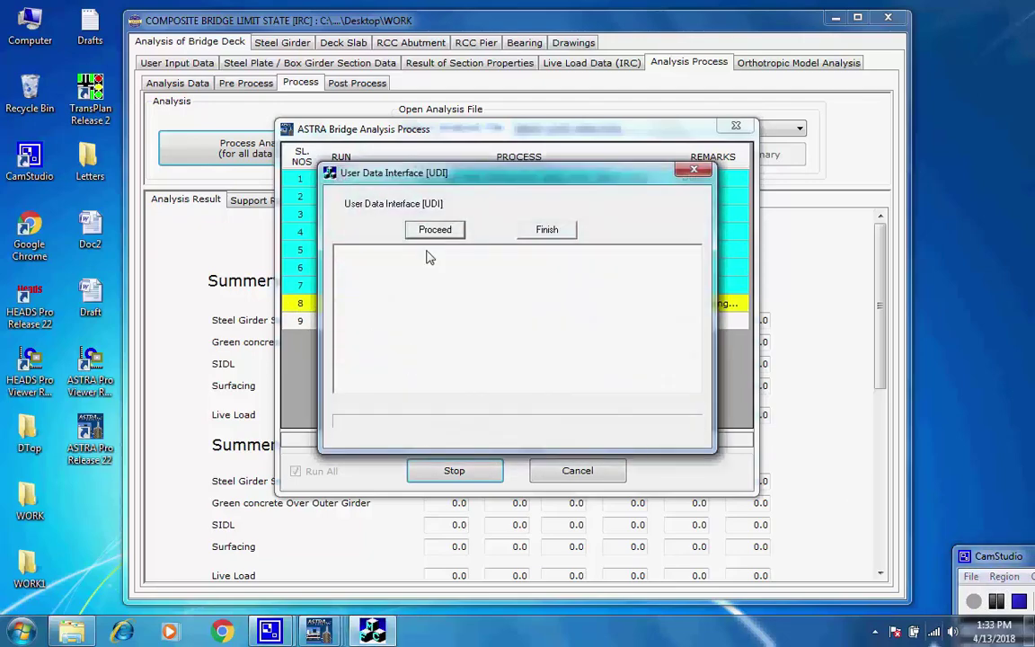
{"action": "left_click", "coordinate": [561, 292]}
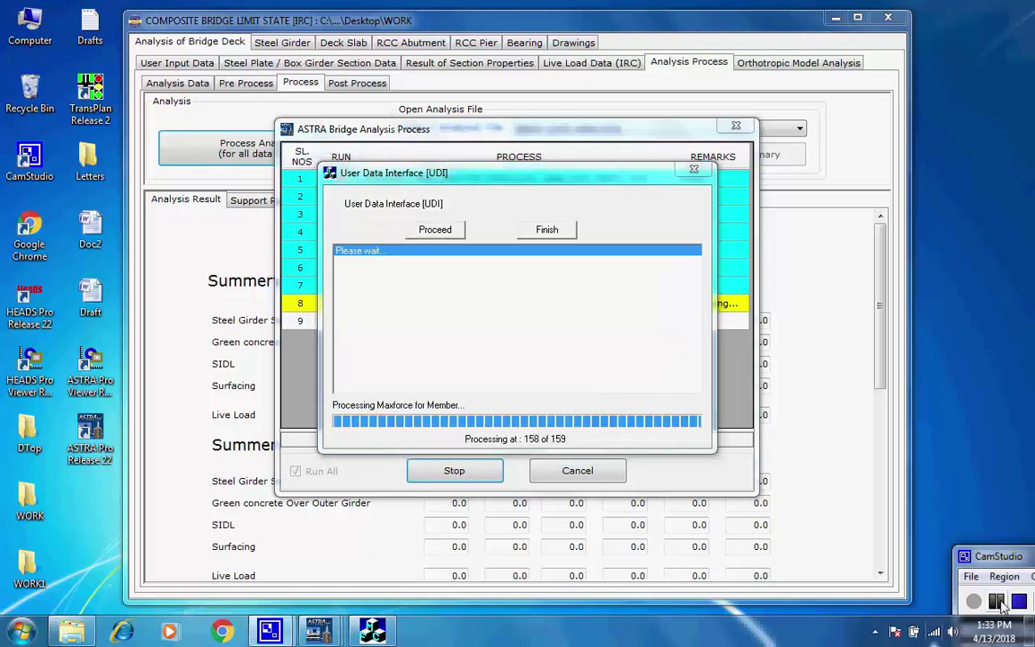
{"action": "key", "text": "Return"}
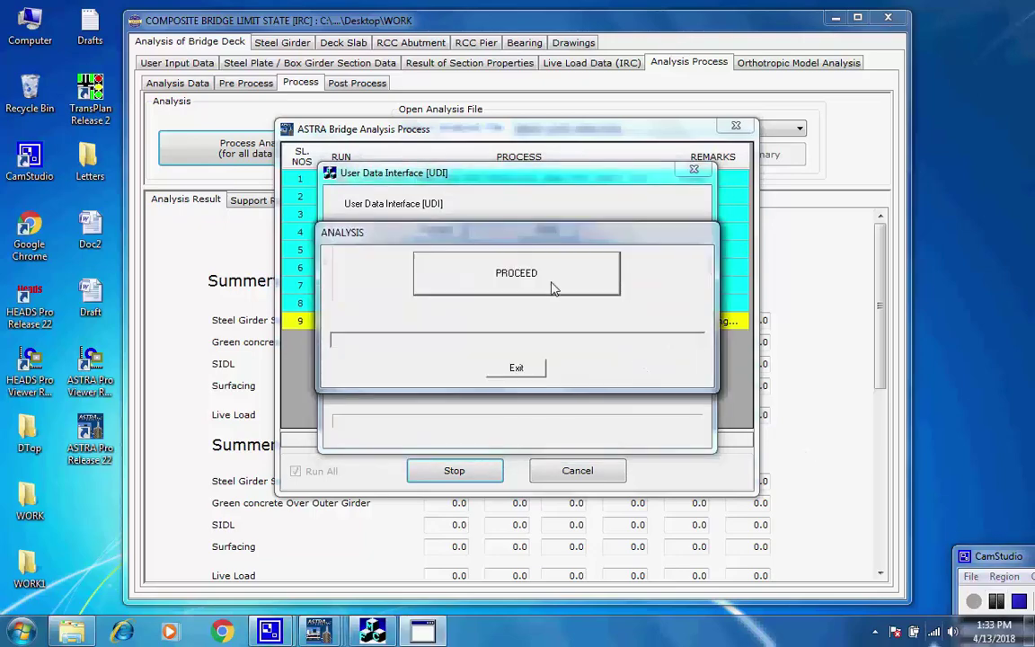
{"action": "left_click", "coordinate": [554, 286]}
{"action": "left_click", "coordinate": [670, 381]}
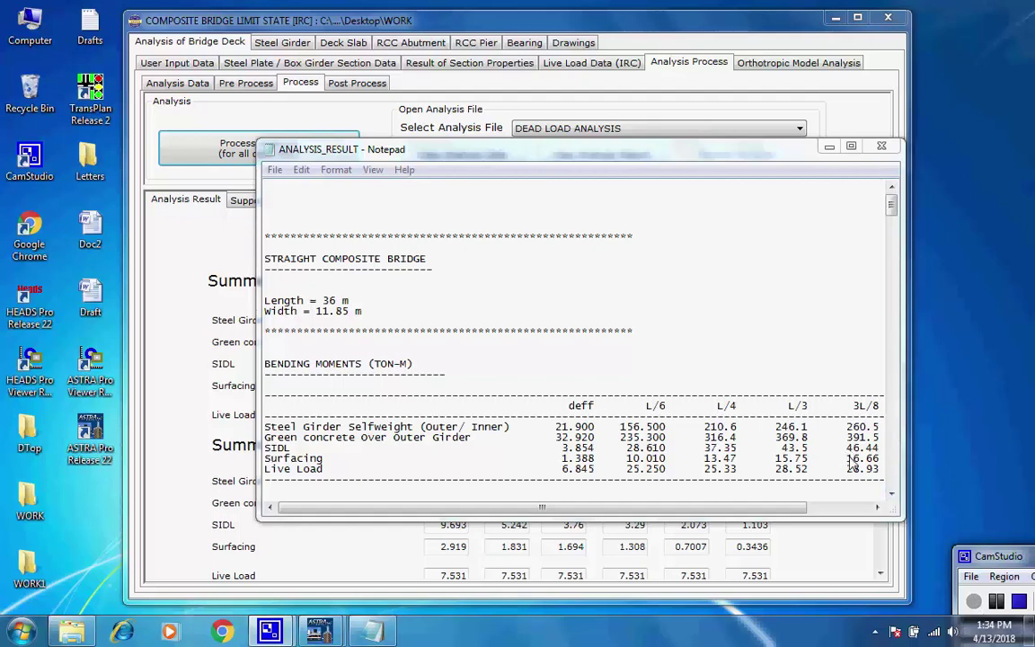
Read the bending moments in the ANALYSIS_RESULT report, close it, and review the moment, shear and main girder result summaries
{"action": "left_click", "coordinate": [820, 507]}
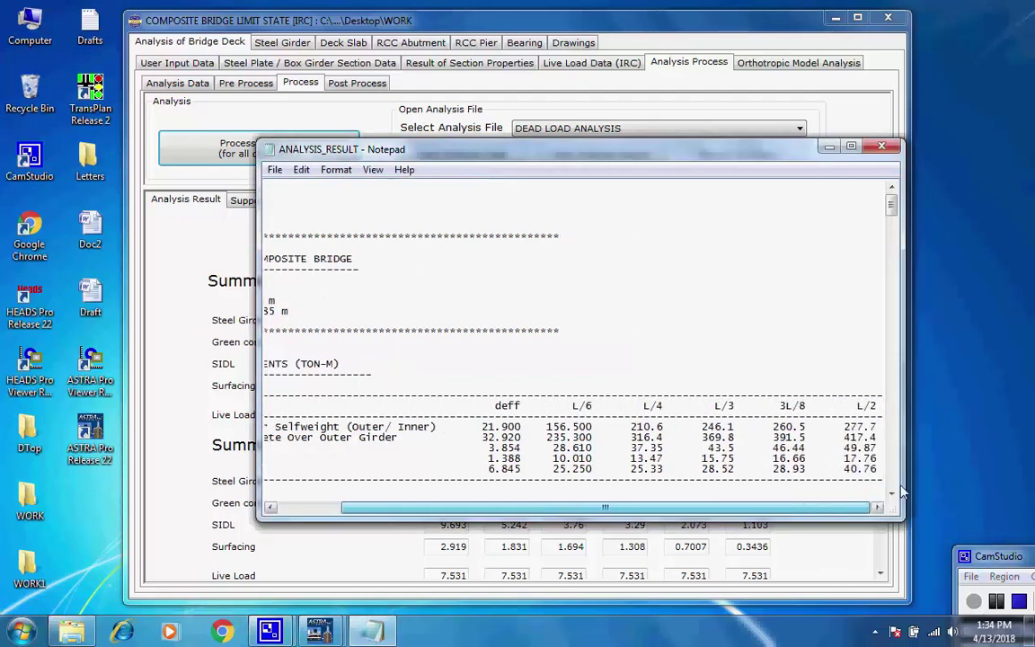
{"action": "left_click_drag", "start_coordinate": [740, 508], "coordinate": [676, 508]}
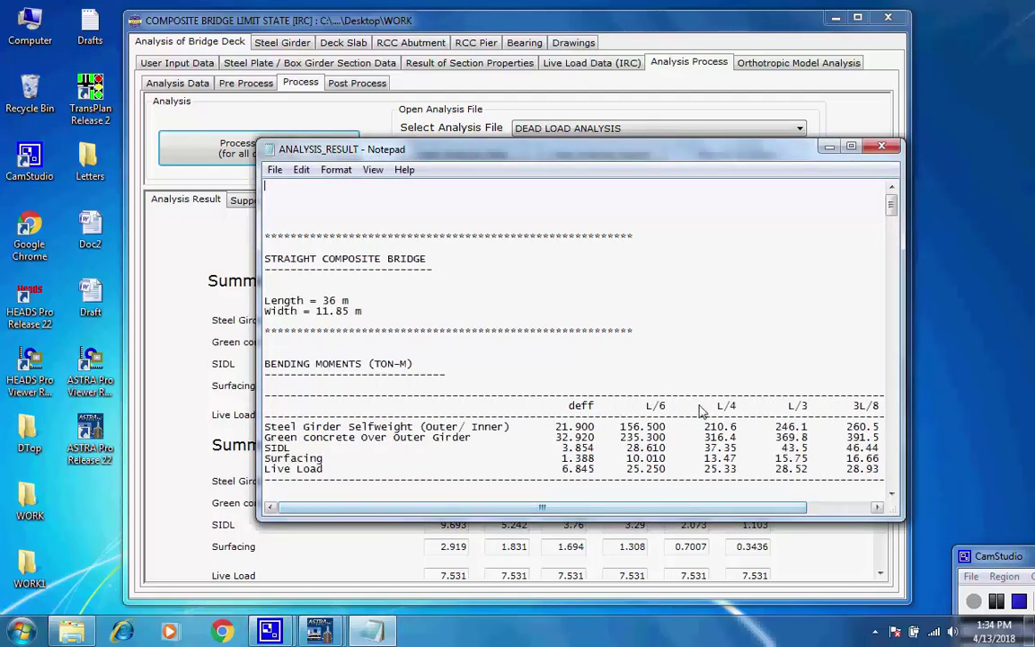
{"action": "left_click", "coordinate": [868, 148]}
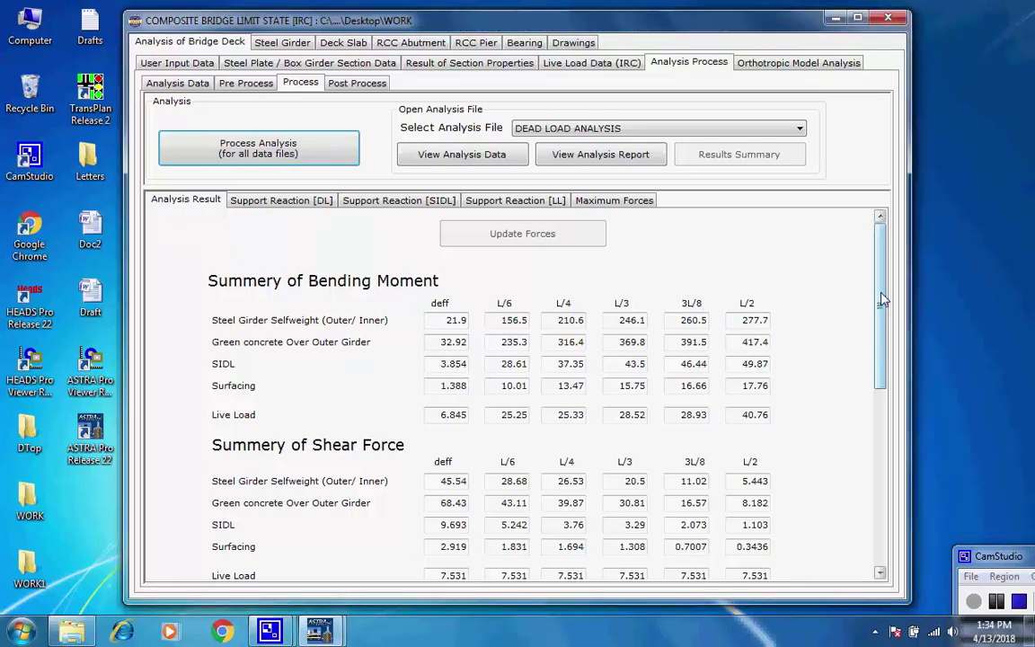
{"action": "left_click_drag", "start_coordinate": [881, 299], "coordinate": [887, 402]}
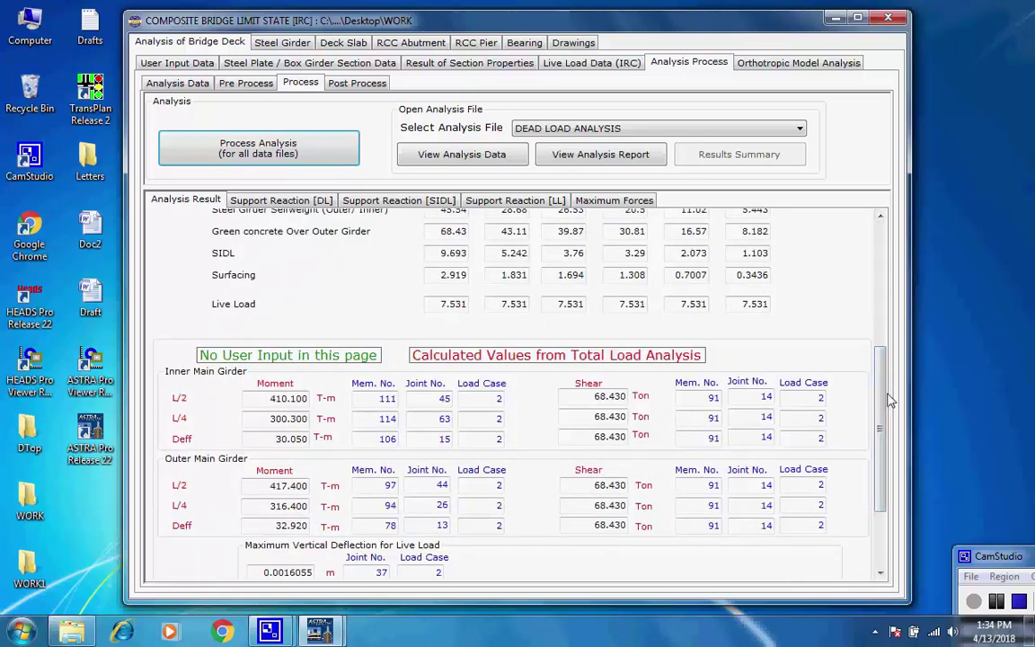
{"action": "left_click_drag", "start_coordinate": [890, 400], "coordinate": [388, 271]}
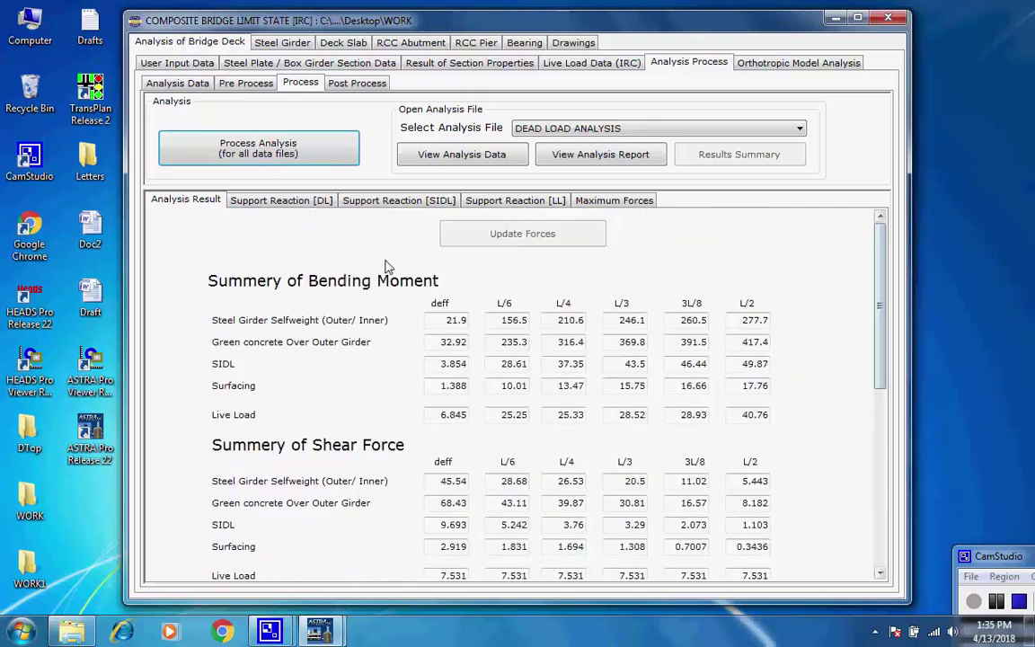
Review the left and right end support reactions for the DL, SIDL and LL cases
{"action": "left_click", "coordinate": [280, 202]}
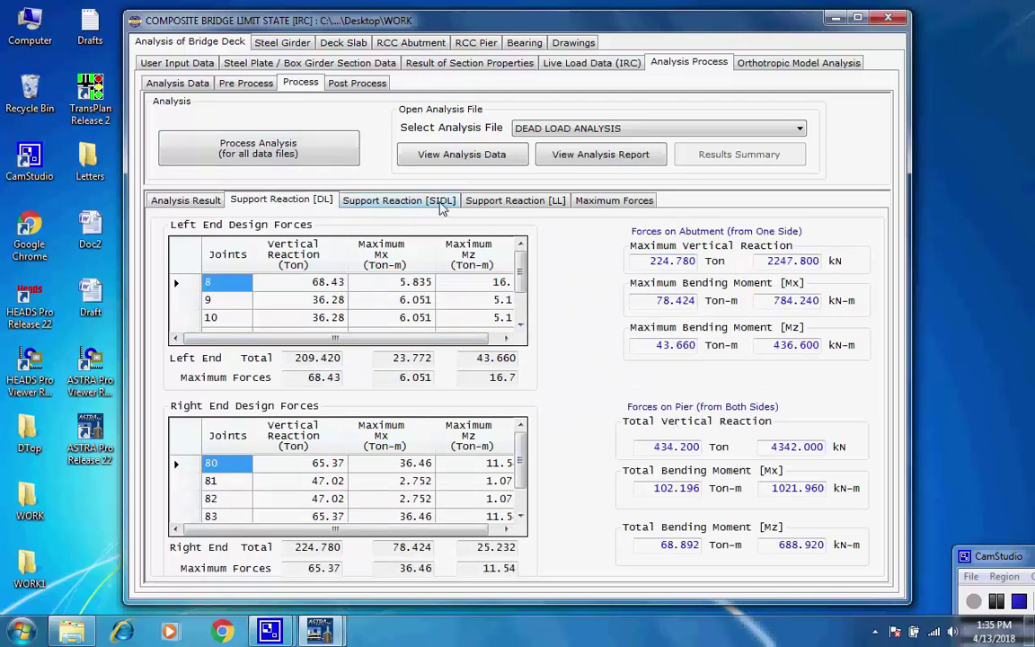
{"action": "left_click", "coordinate": [441, 201]}
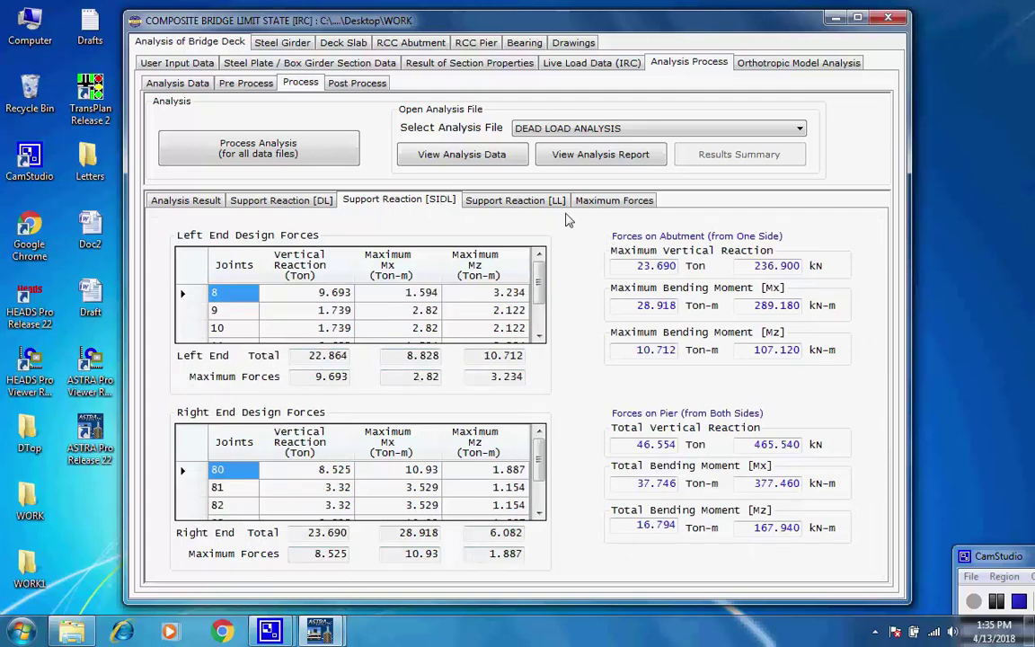
{"action": "left_click", "coordinate": [481, 198]}
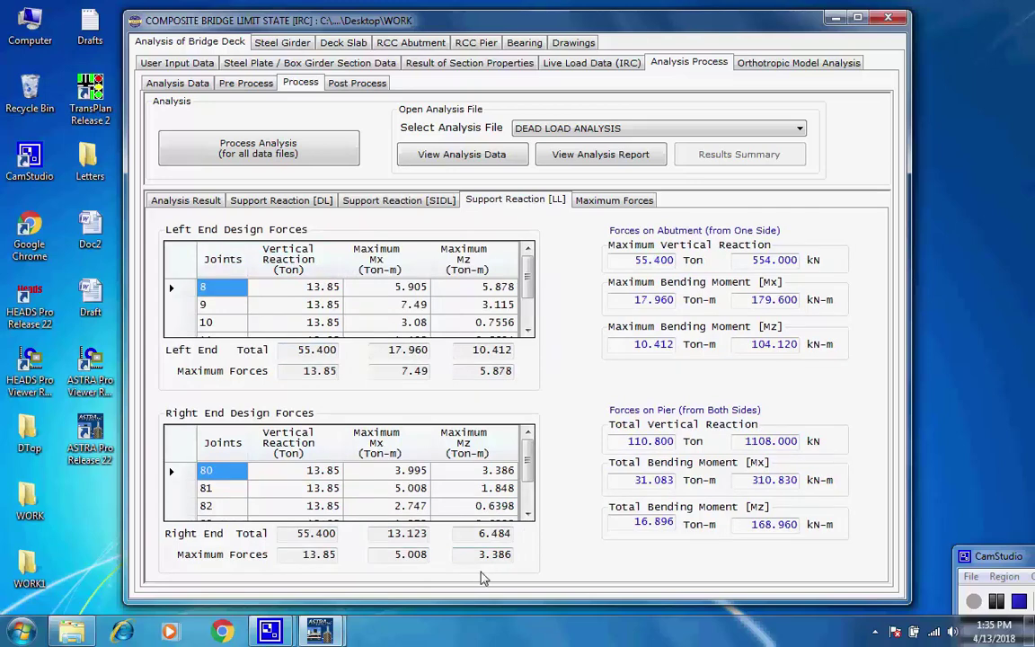
Examine the maximum bearing design forces, including the maximum and minimum vertical reactions in kN
{"action": "left_click", "coordinate": [600, 203]}
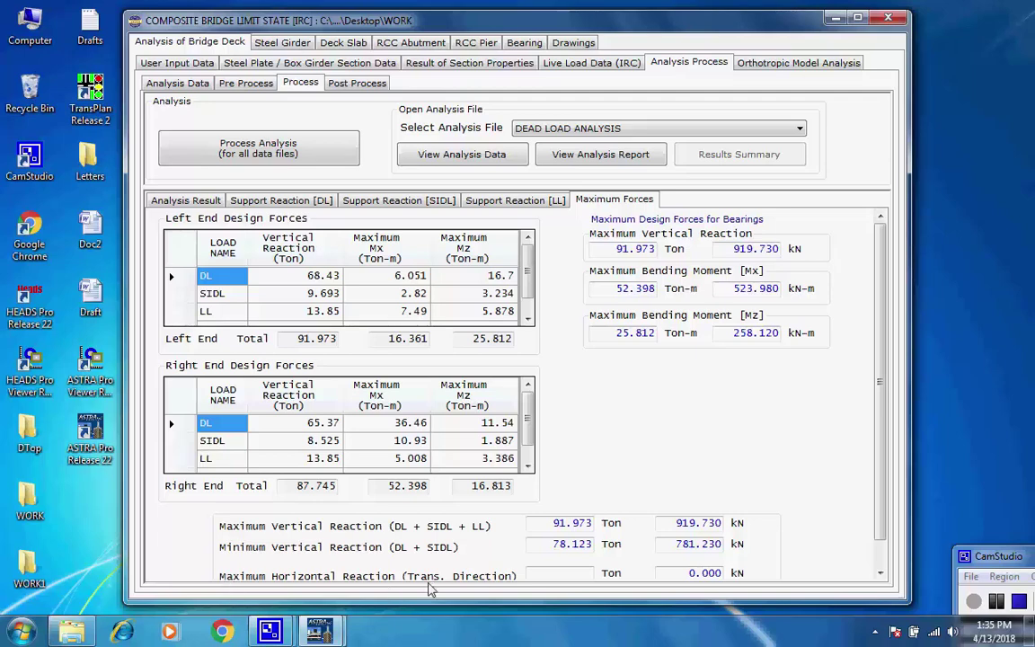
{"action": "left_click", "coordinate": [679, 525]}
{"action": "double_click", "coordinate": [687, 526]}
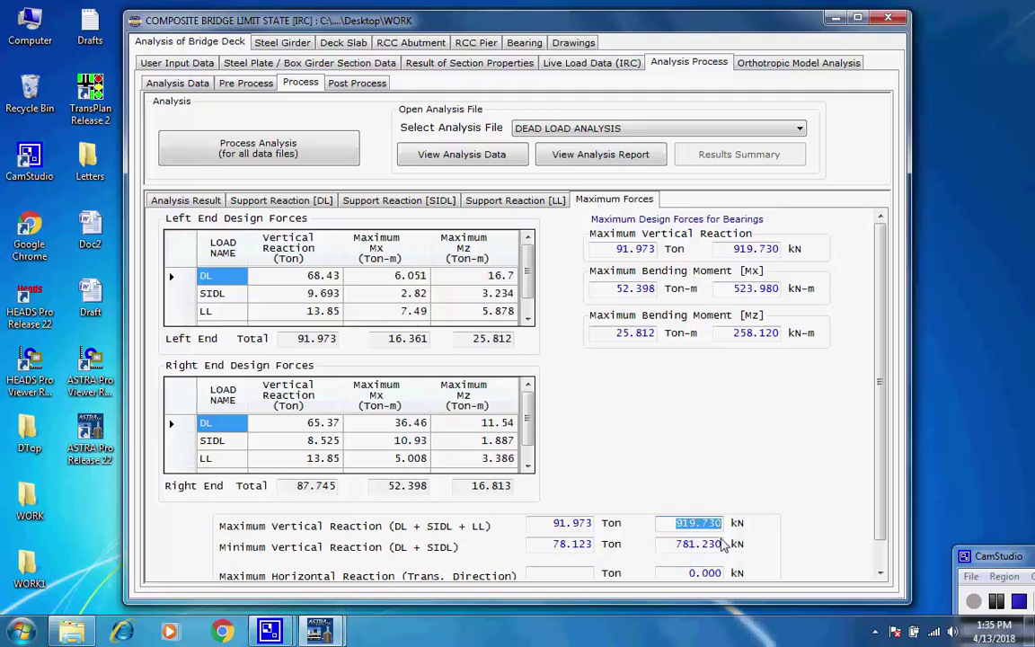
{"action": "left_click_drag", "start_coordinate": [676, 545], "coordinate": [737, 544]}
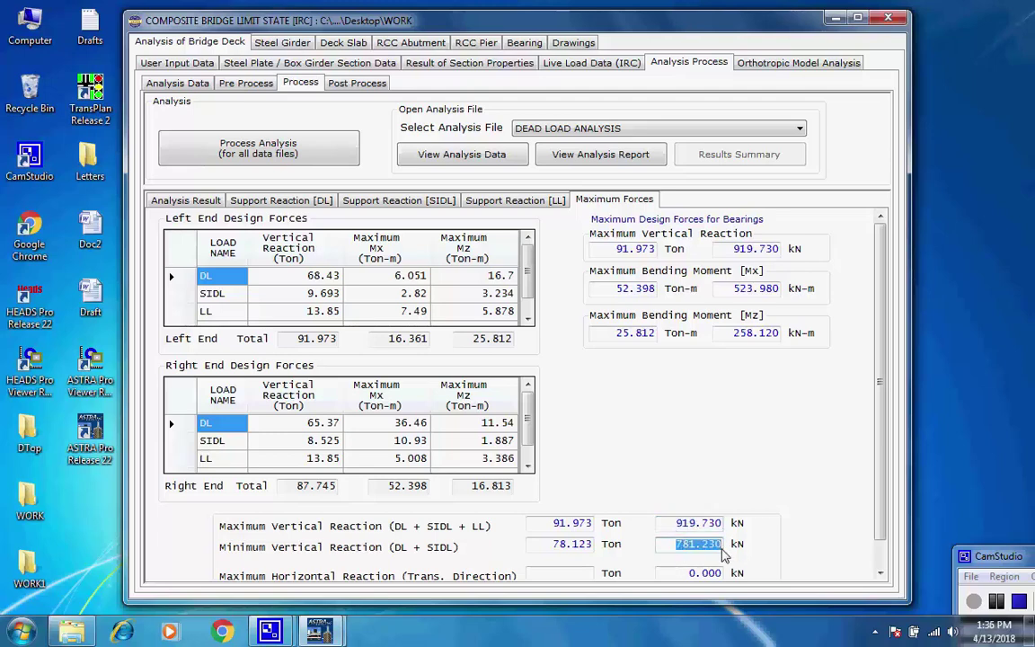
Check the normal vertical load and dead load carried into the bi-axial bearing design
{"action": "left_click", "coordinate": [723, 551]}
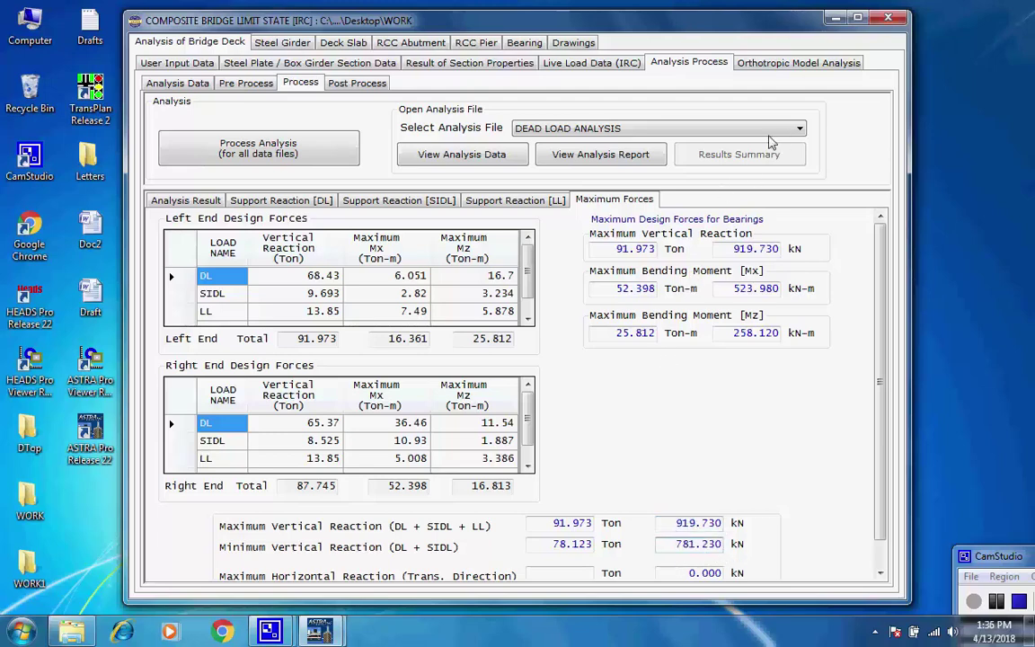
{"action": "left_click", "coordinate": [522, 43]}
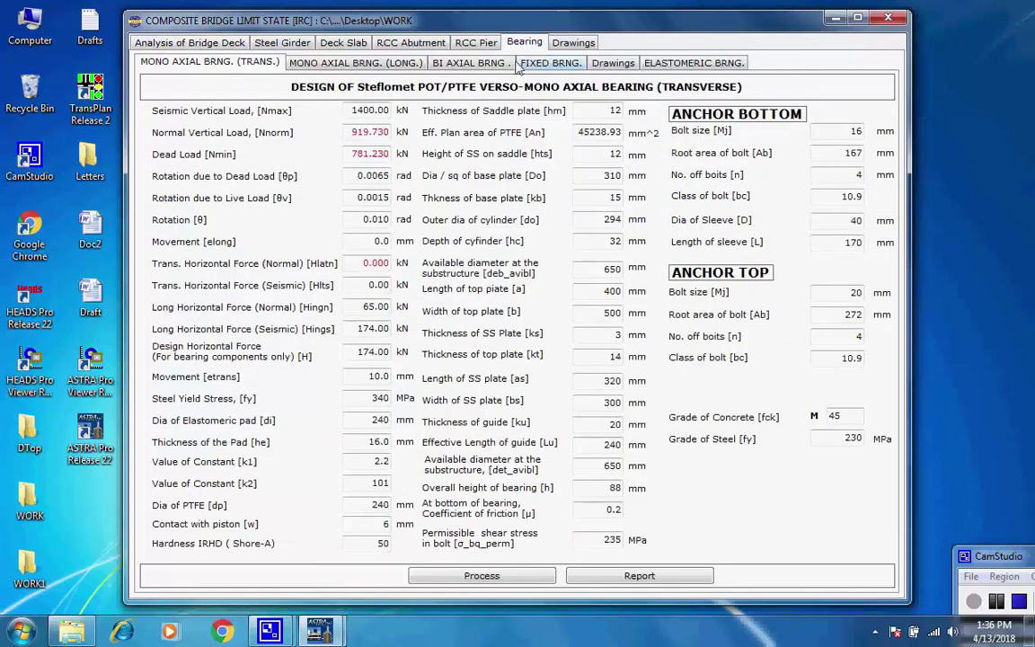
{"action": "left_click", "coordinate": [469, 64]}
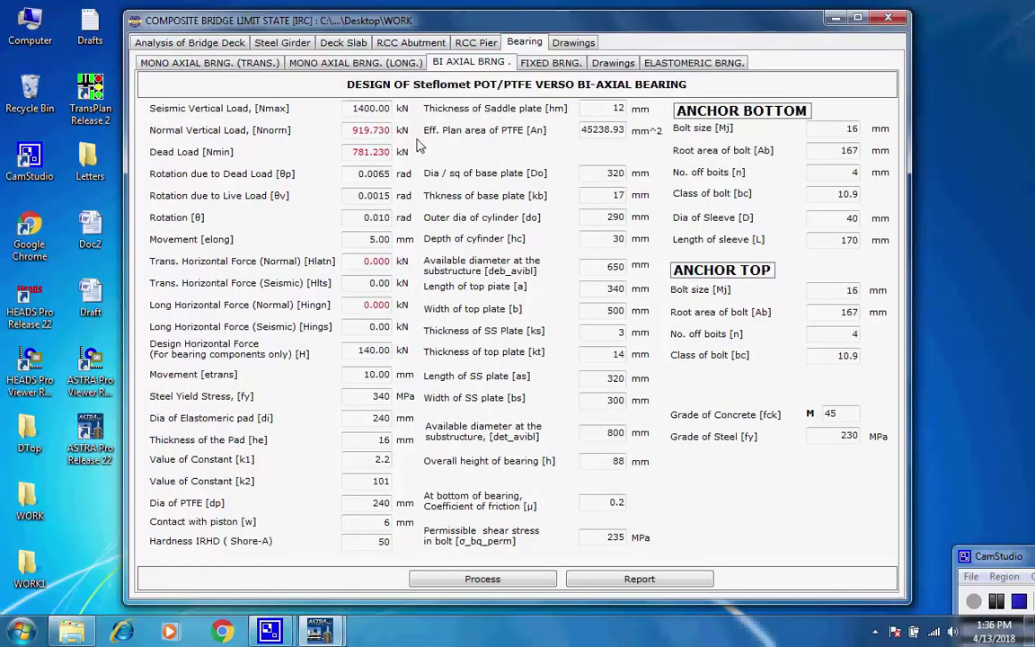
{"action": "double_click", "coordinate": [366, 133]}
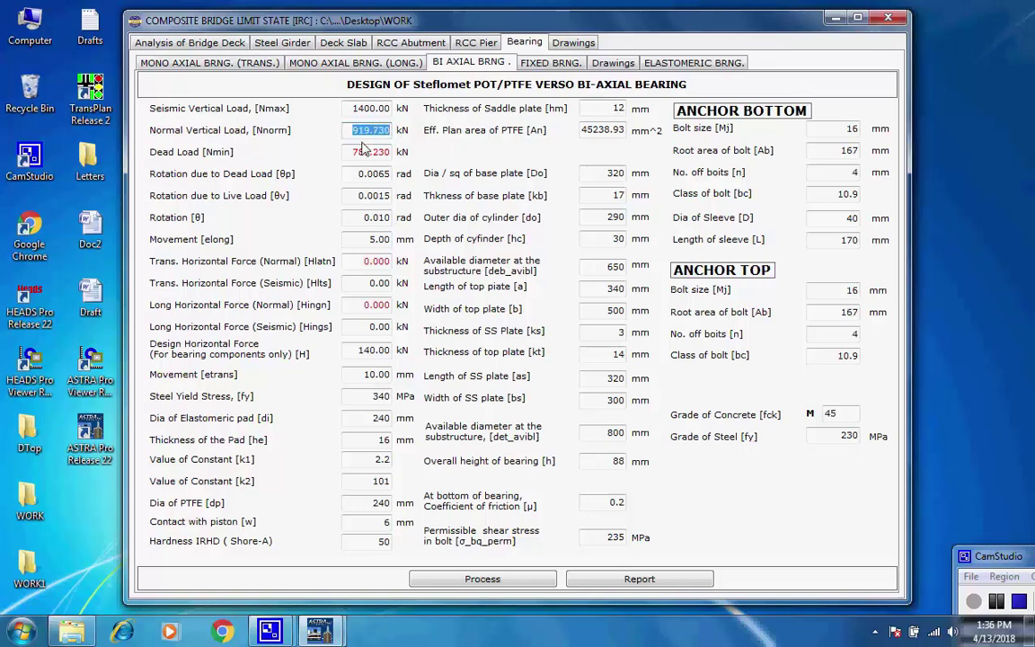
{"action": "double_click", "coordinate": [370, 153]}
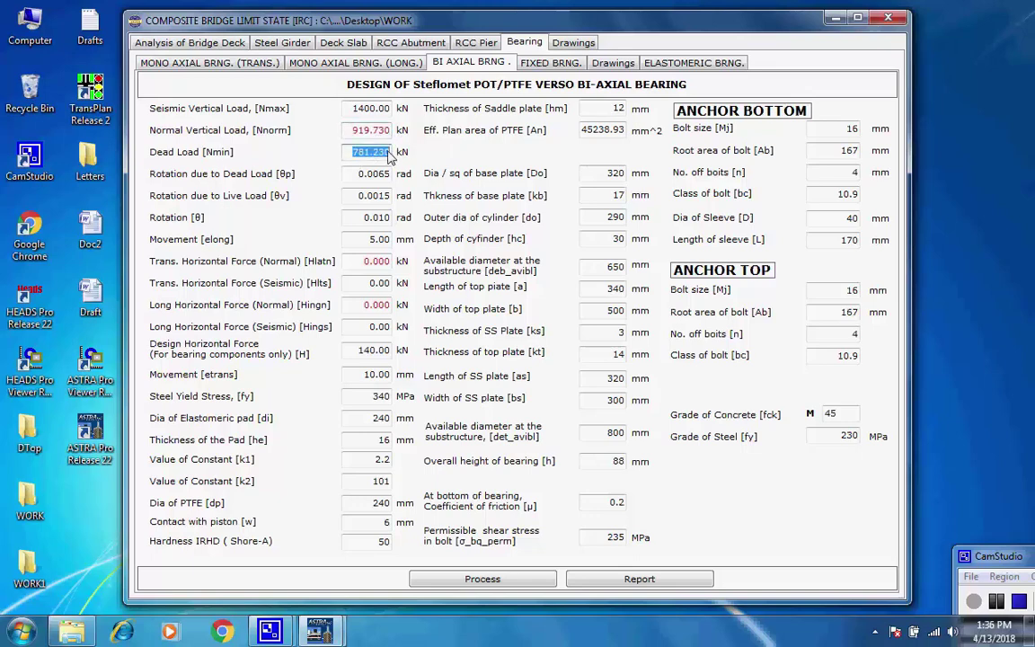
{"action": "left_click", "coordinate": [369, 153]}
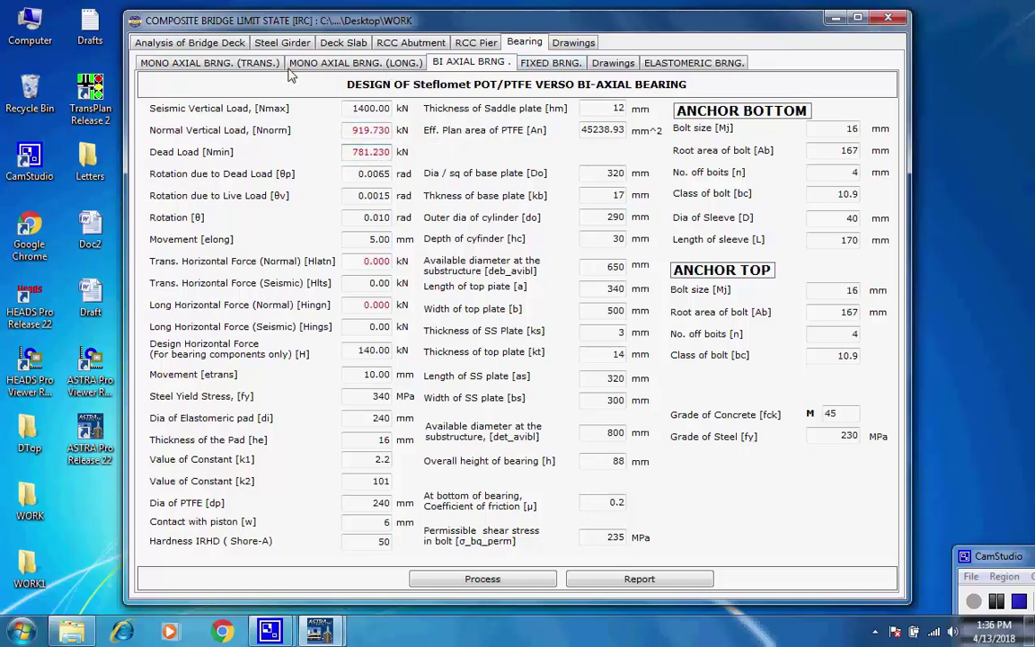
Cross-check the bearing loads against the maximum and minimum vertical reactions in kN in the deck analysis's maximum forces
{"action": "left_click", "coordinate": [205, 42]}
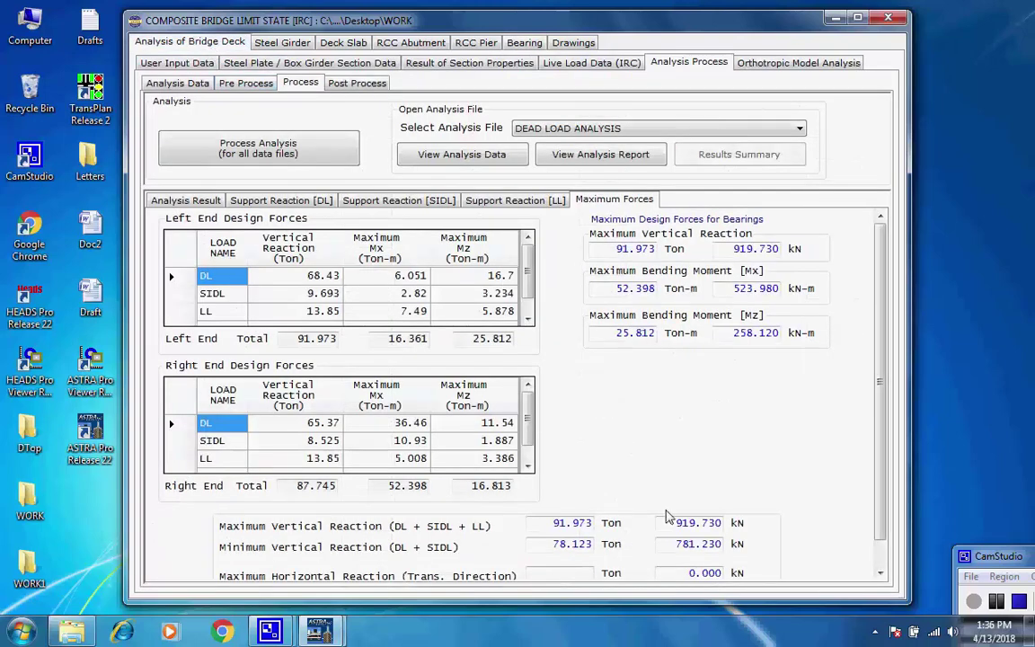
{"action": "double_click", "coordinate": [696, 523]}
{"action": "left_click", "coordinate": [696, 523]}
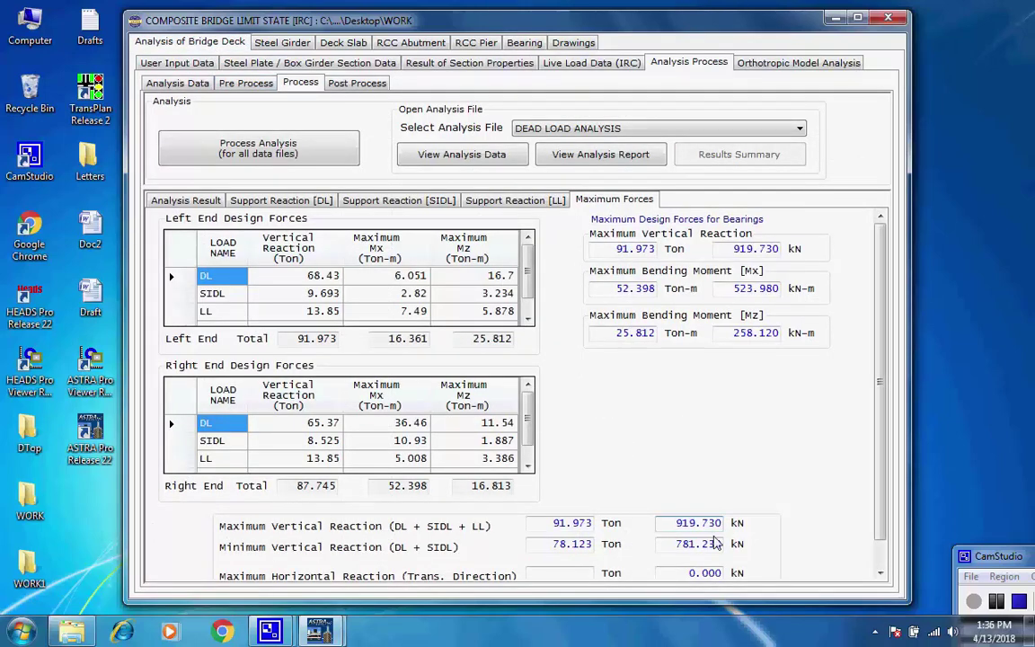
{"action": "double_click", "coordinate": [677, 546]}
{"action": "left_click", "coordinate": [721, 546]}
Load LIVE LOAD ANALYSIS (3 Lane IRCCLASSA) for post-processing and inspect the members of its deck grid model
{"action": "left_click", "coordinate": [353, 84]}
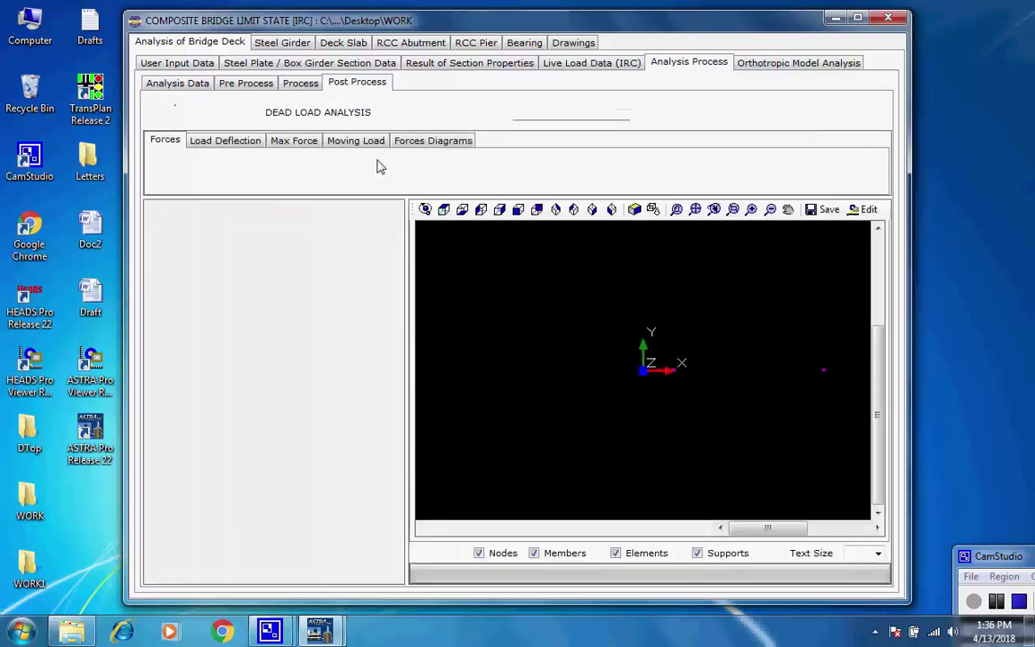
{"action": "left_click", "coordinate": [355, 140]}
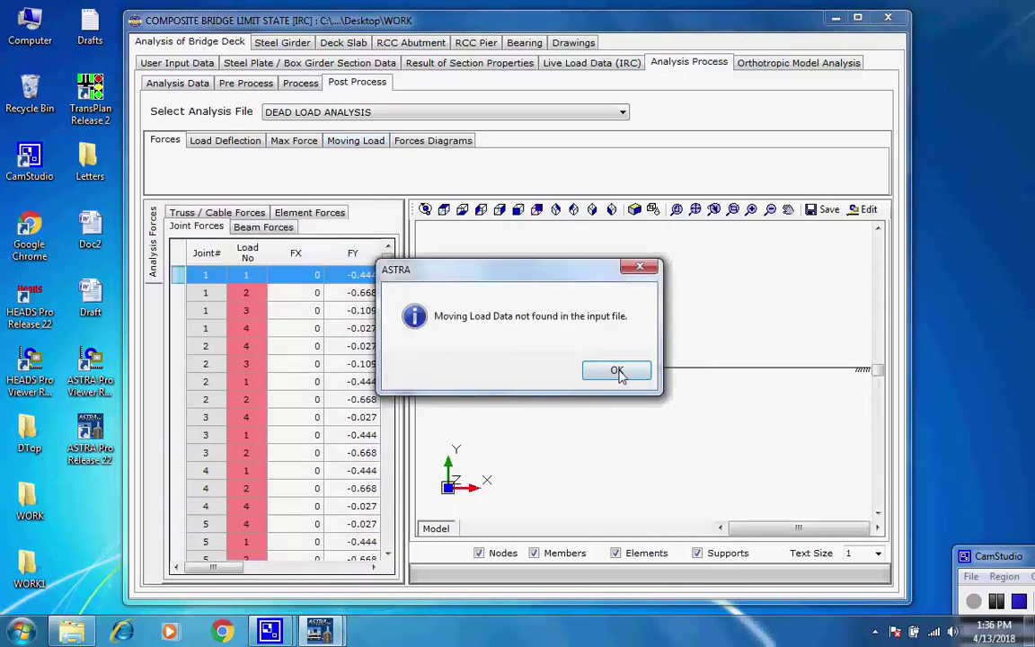
{"action": "left_click", "coordinate": [614, 369]}
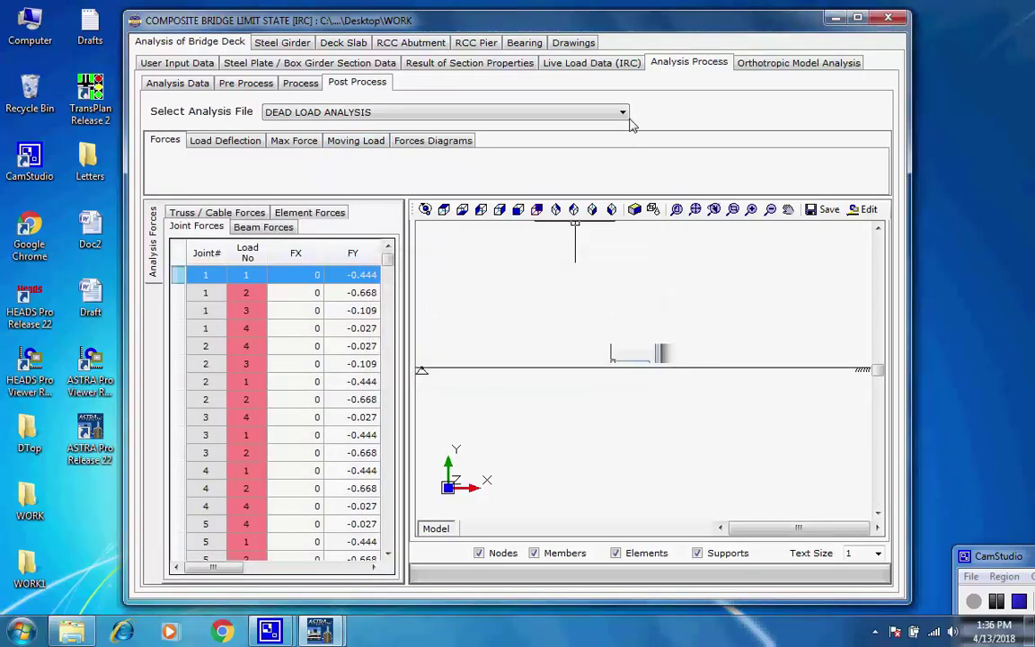
{"action": "left_click", "coordinate": [624, 117]}
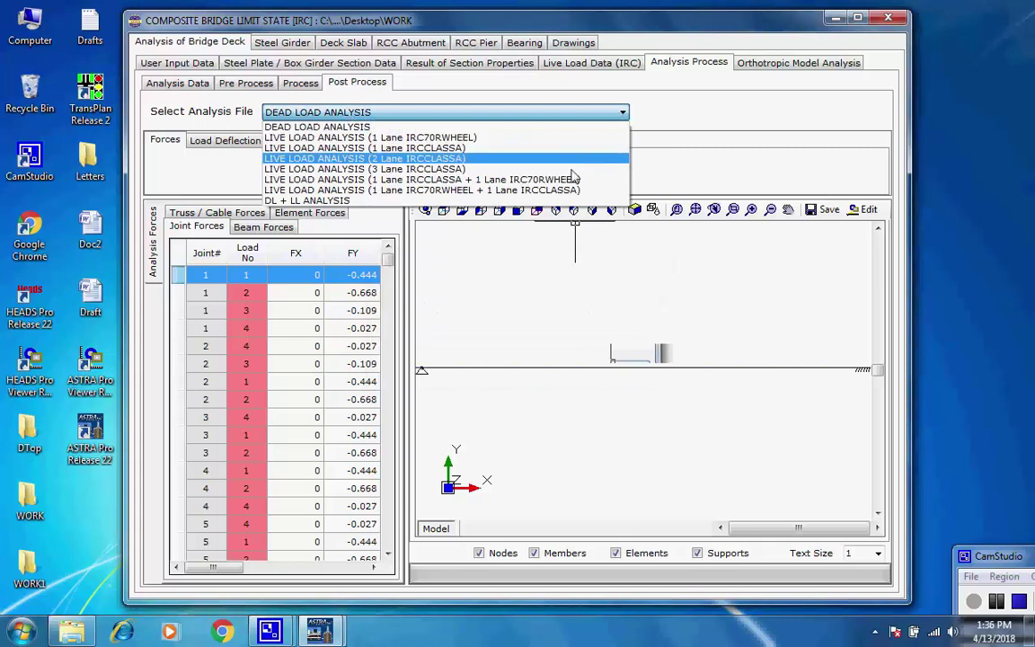
{"action": "left_click", "coordinate": [499, 169]}
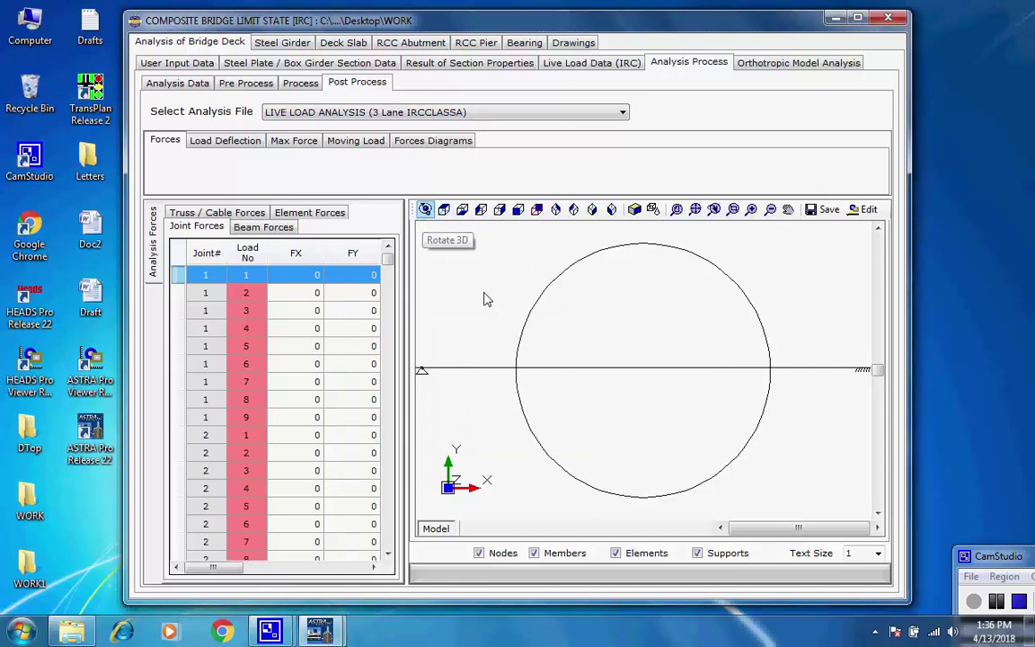
{"action": "left_click_drag", "start_coordinate": [602, 381], "coordinate": [568, 423]}
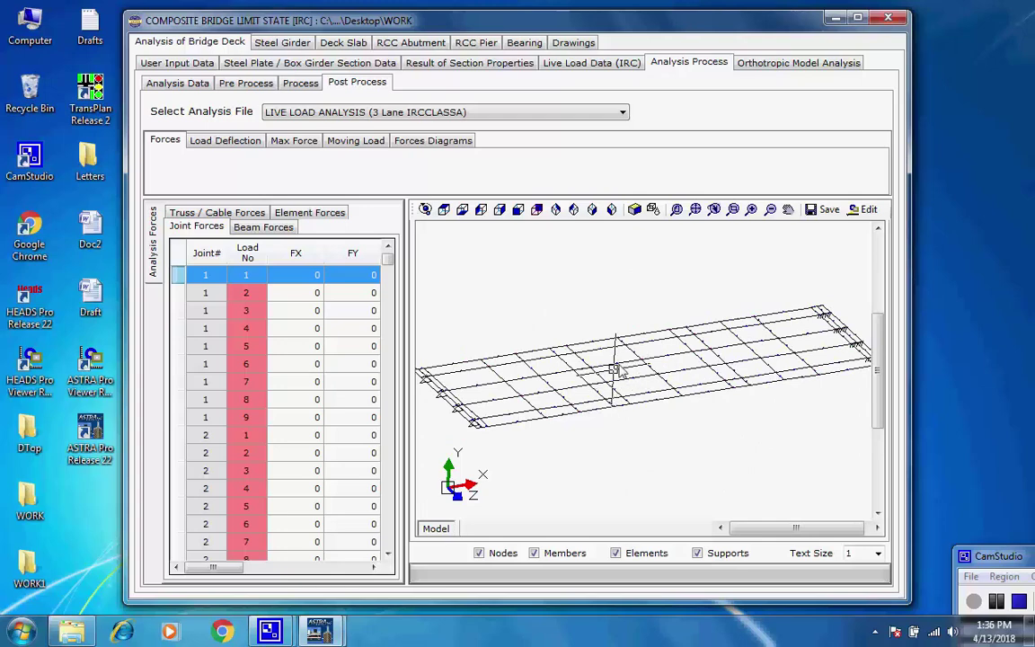
{"action": "mouse_move", "coordinate": [614, 350]}
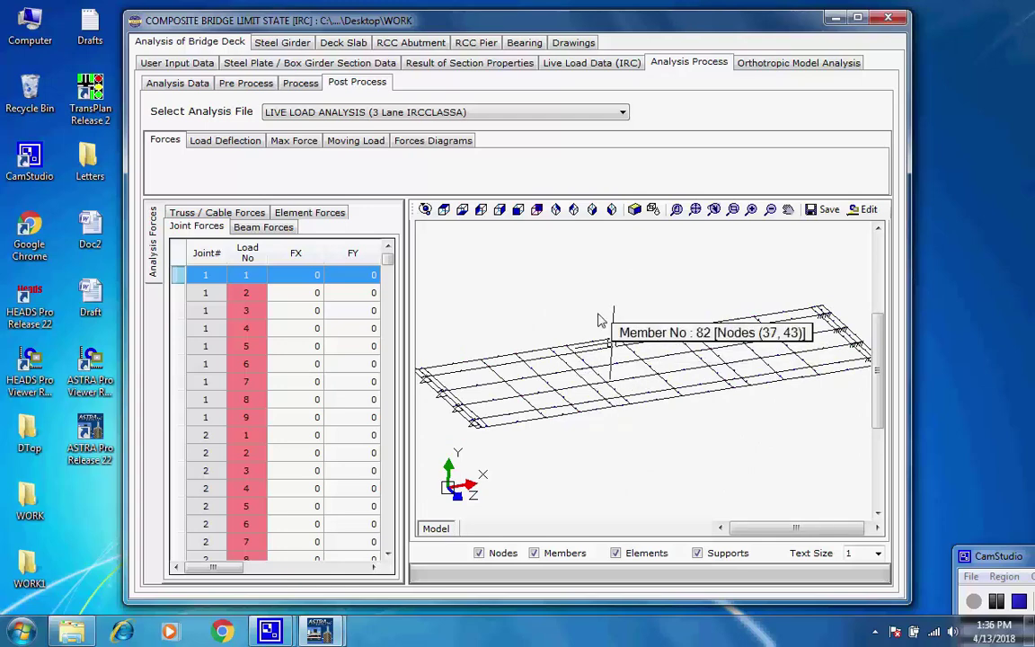
Review the moving load definition, covering the IRCCLASSA axle loads, spacings and width and the three TYPE 1 start positions
{"action": "left_click", "coordinate": [374, 144]}
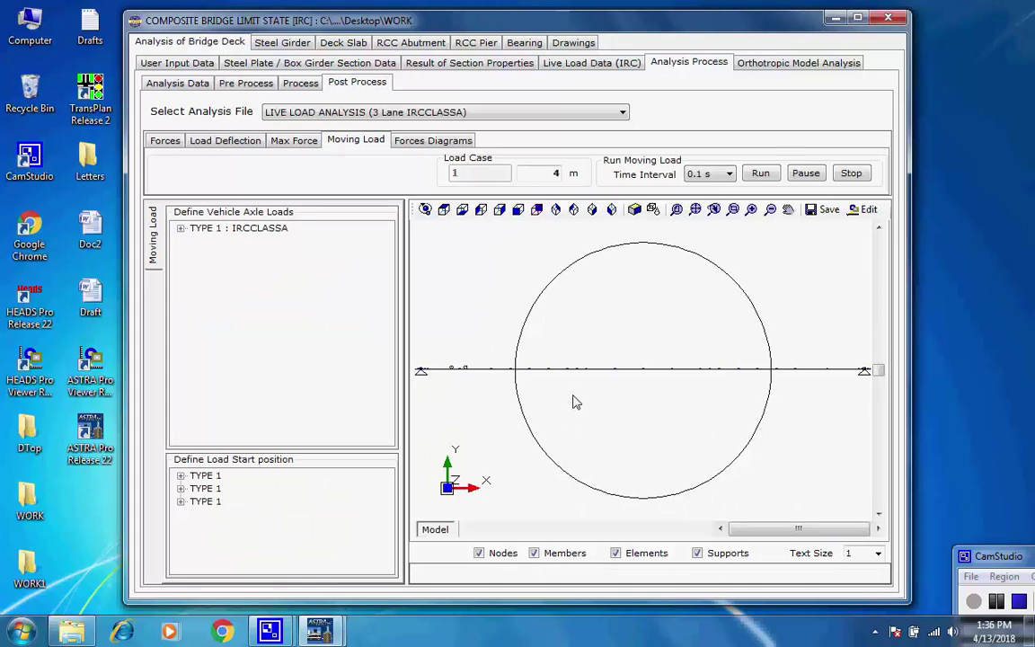
{"action": "left_click", "coordinate": [181, 229]}
{"action": "left_click", "coordinate": [181, 475]}
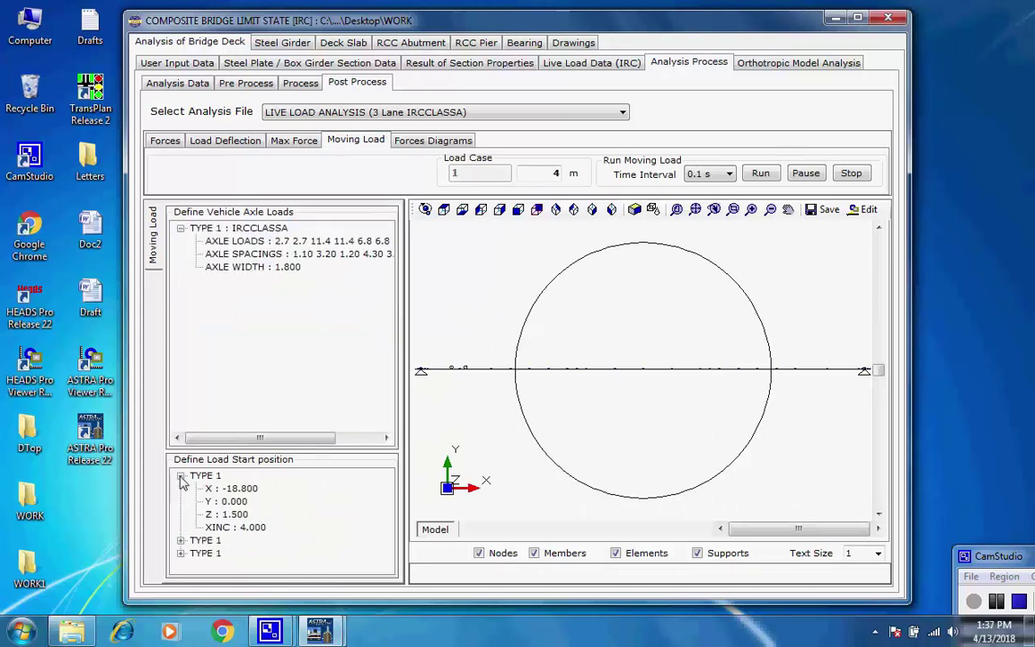
{"action": "left_click", "coordinate": [181, 540]}
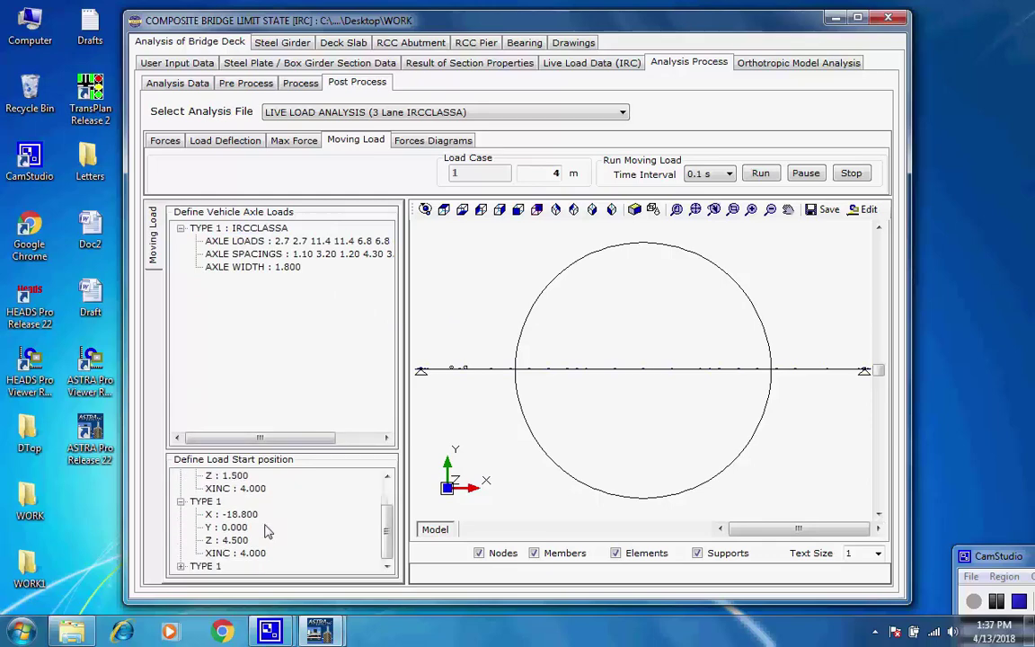
{"action": "left_click", "coordinate": [181, 566]}
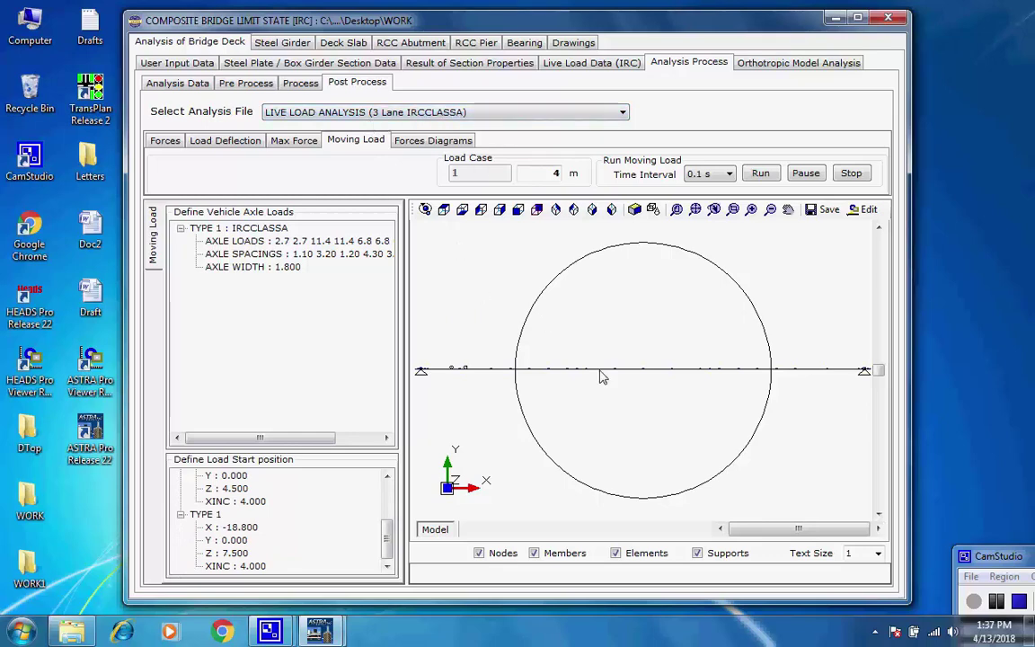
Run the moving load simulation across the deck grid with a 0.1 s time interval, and stop it
{"action": "left_click_drag", "start_coordinate": [601, 376], "coordinate": [725, 418]}
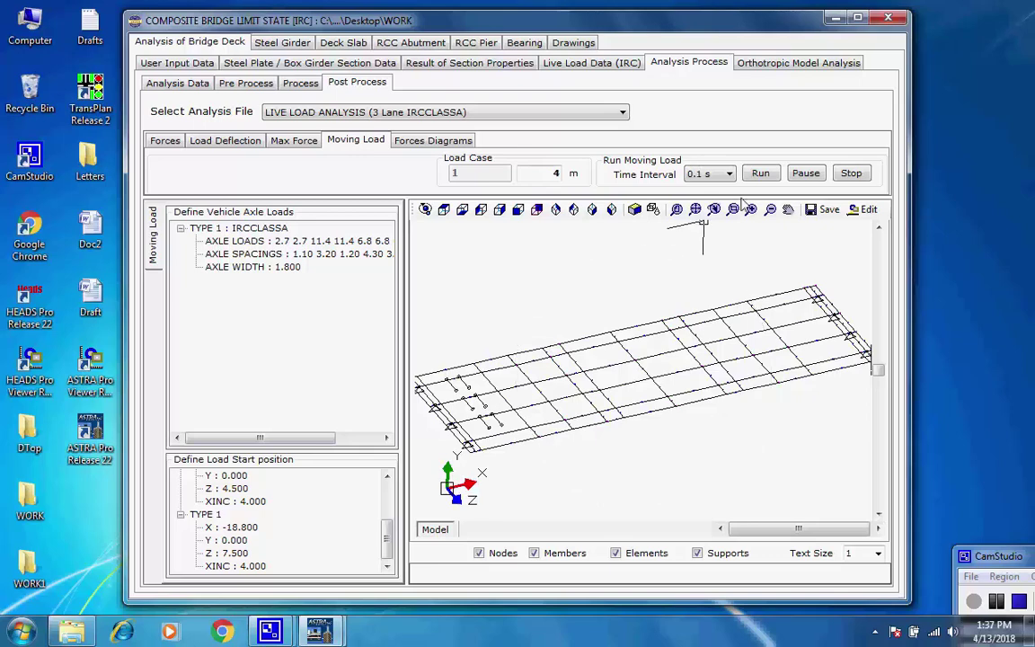
{"action": "left_click", "coordinate": [763, 175]}
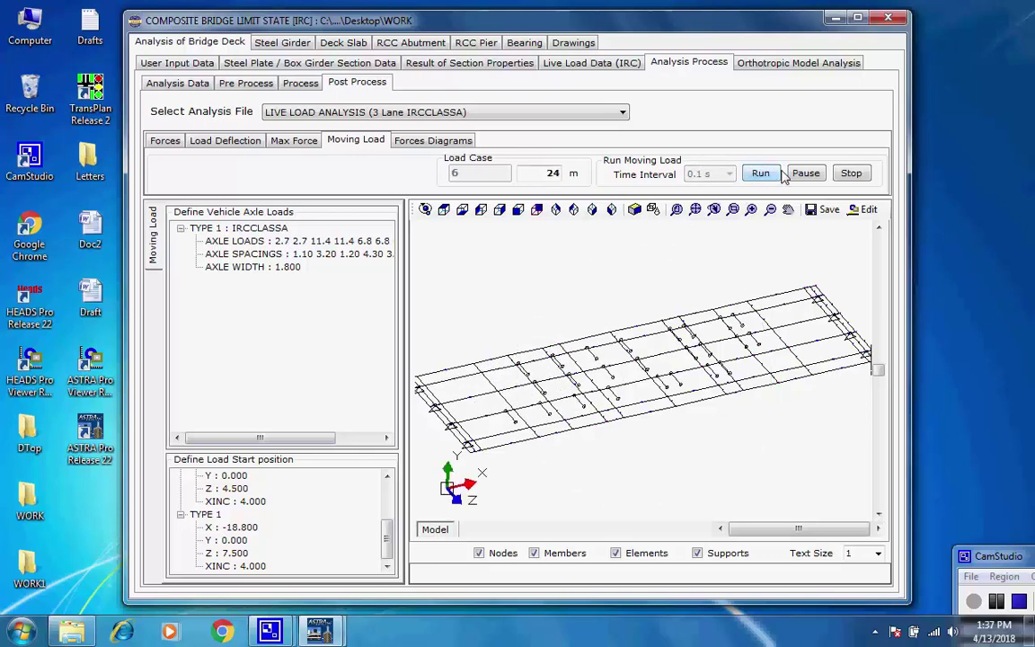
{"action": "left_click", "coordinate": [850, 174]}
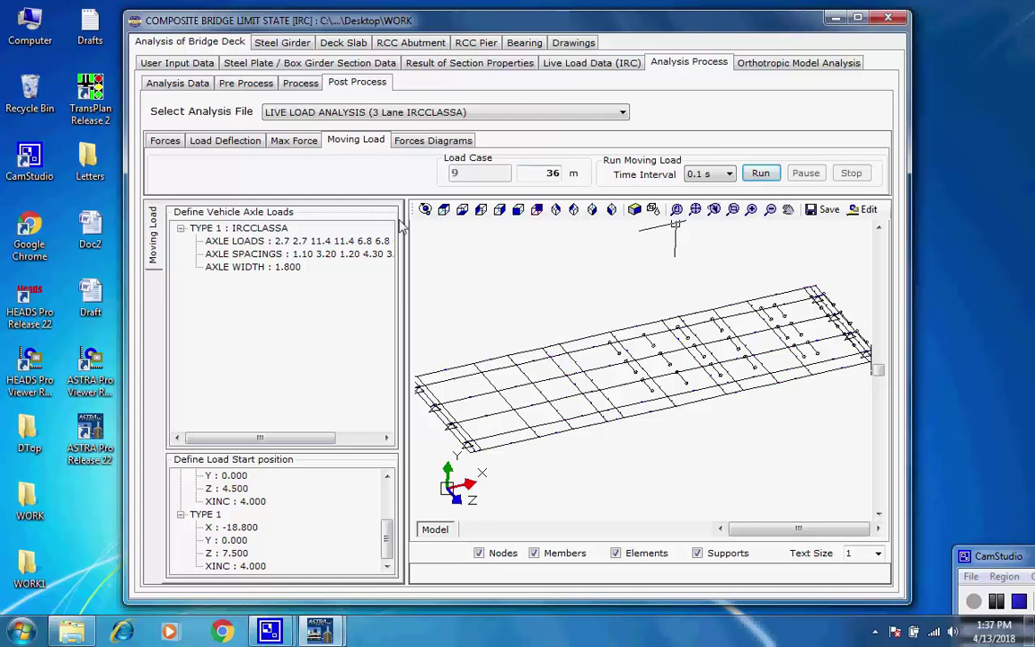
Draw the orthotropic analysis model of the bridge with all its components and view the deck and girders in 3D
{"action": "left_click", "coordinate": [169, 86]}
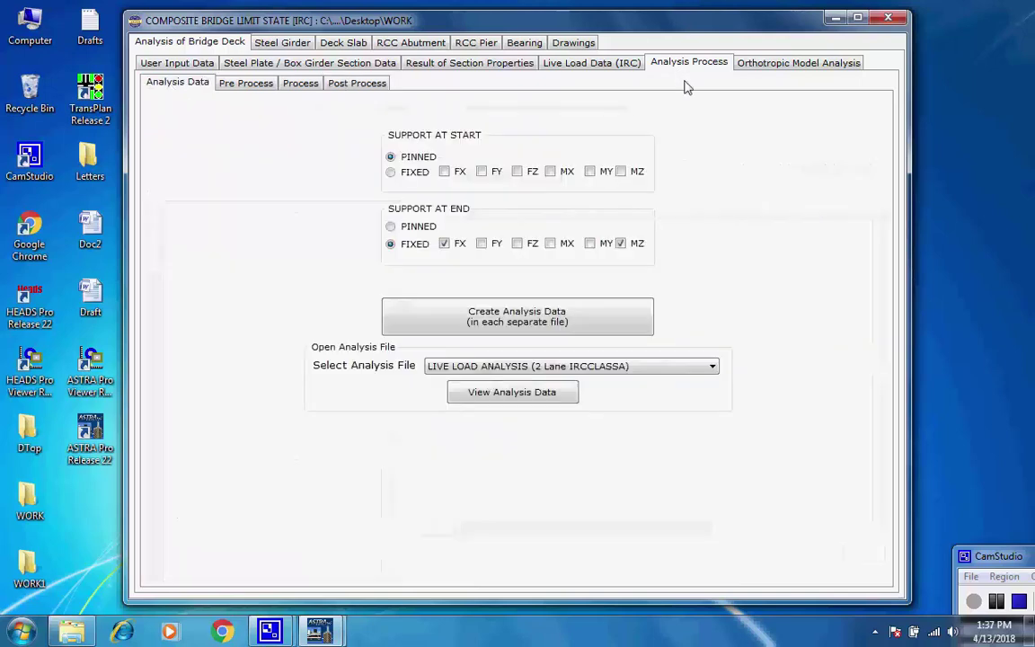
{"action": "left_click", "coordinate": [757, 65]}
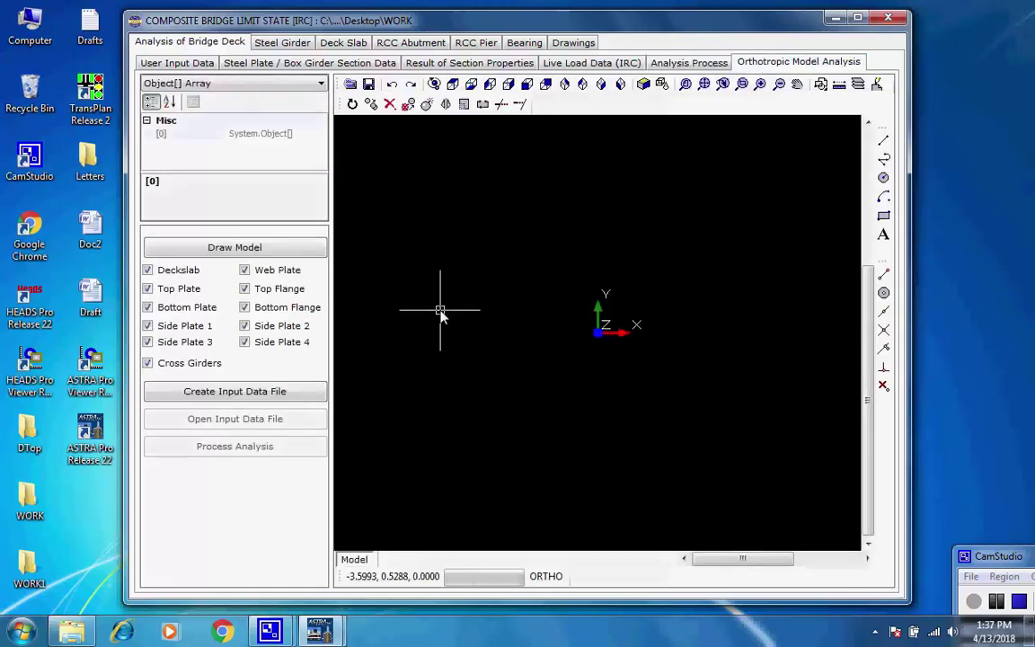
{"action": "left_click", "coordinate": [222, 250]}
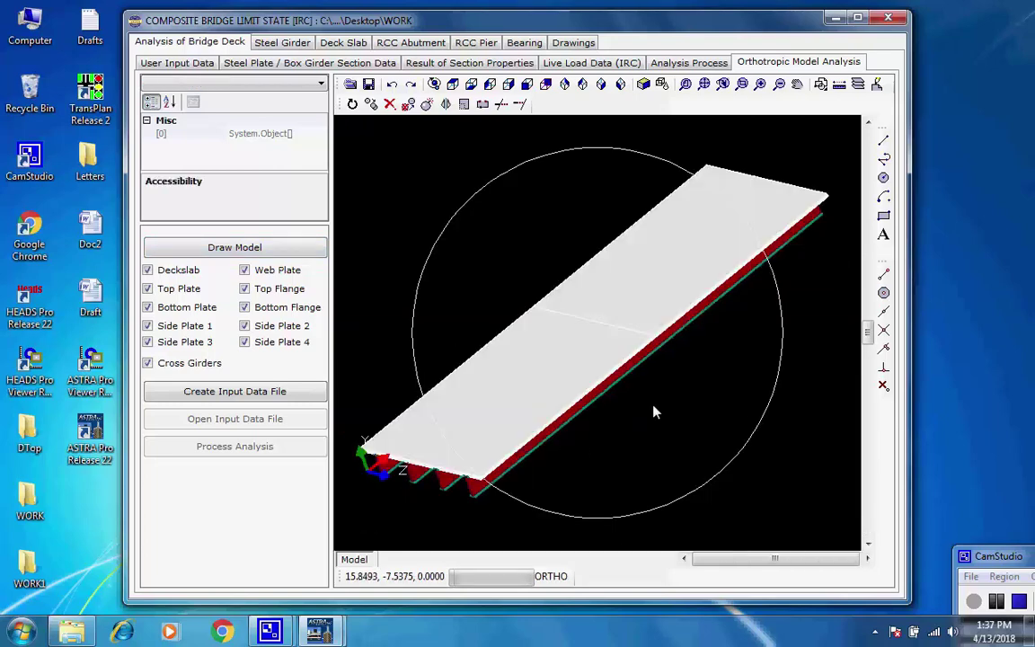
{"action": "left_click_drag", "start_coordinate": [653, 411], "coordinate": [530, 386]}
{"action": "scroll", "coordinate": [391, 433], "scroll_direction": "up", "scroll_amount": 3}
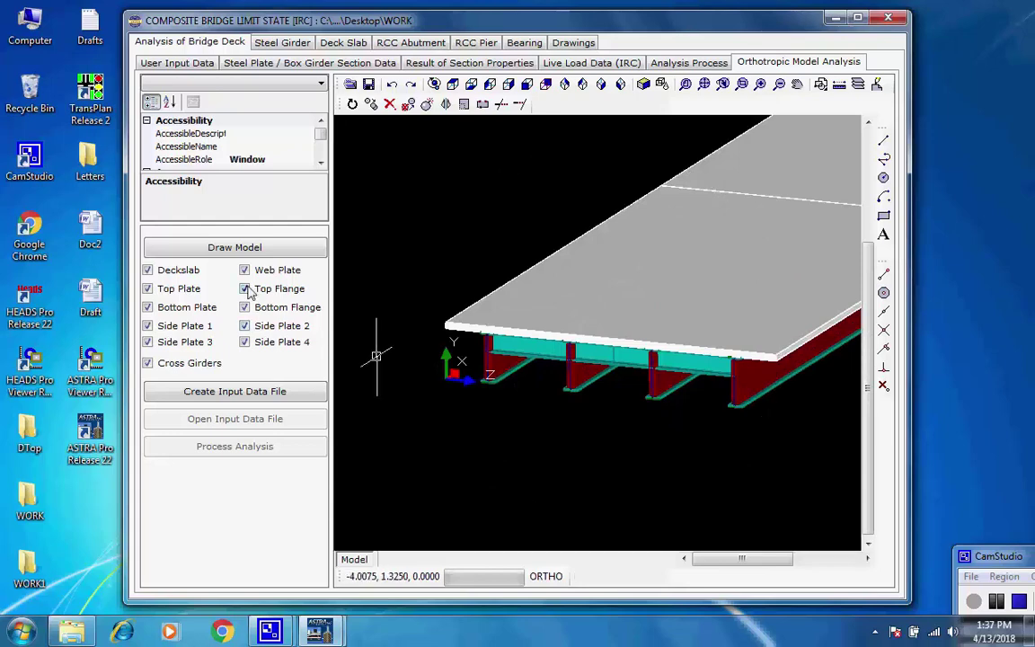
Hide the deck slab in the orthotropic model, inspect the main and cross girders, and close the bridge design window
{"action": "left_click", "coordinate": [148, 271]}
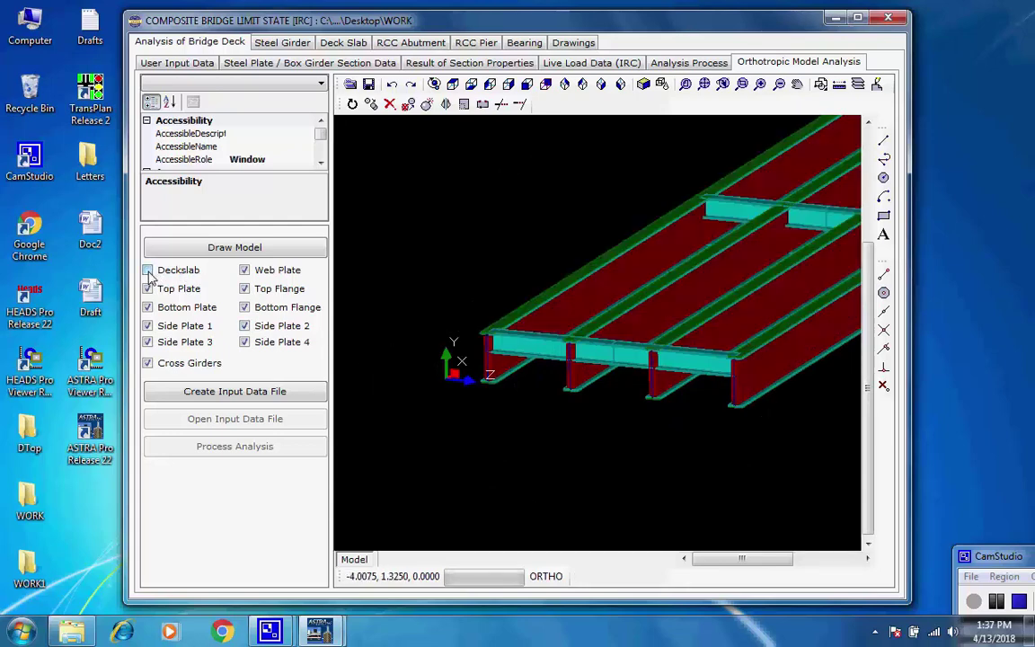
{"action": "left_click_drag", "start_coordinate": [684, 312], "coordinate": [582, 369]}
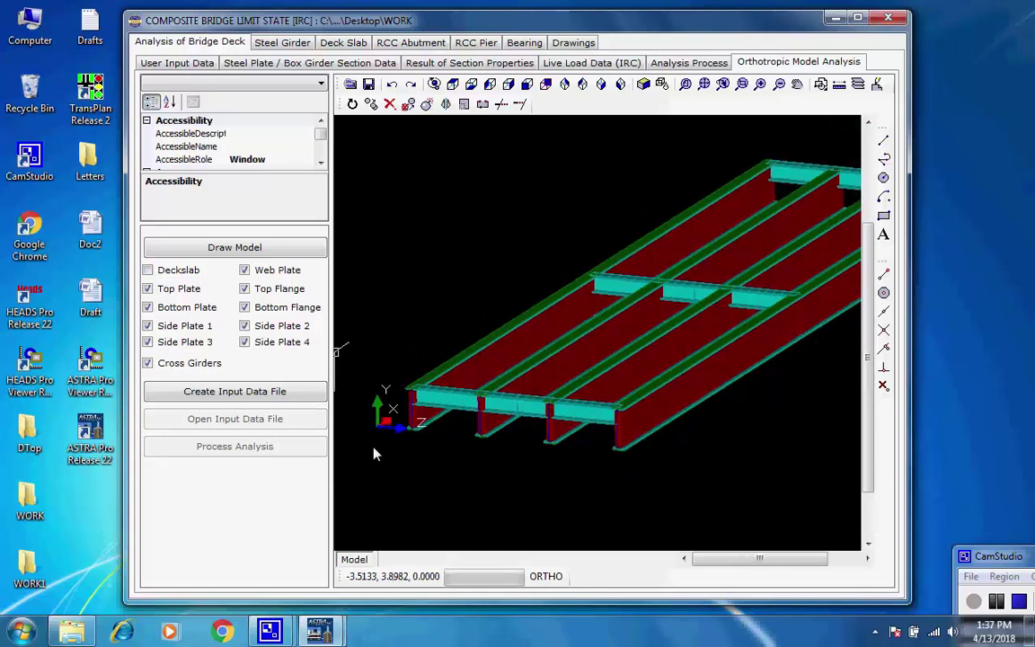
{"action": "scroll", "coordinate": [375, 450], "scroll_direction": "up", "scroll_amount": 3}
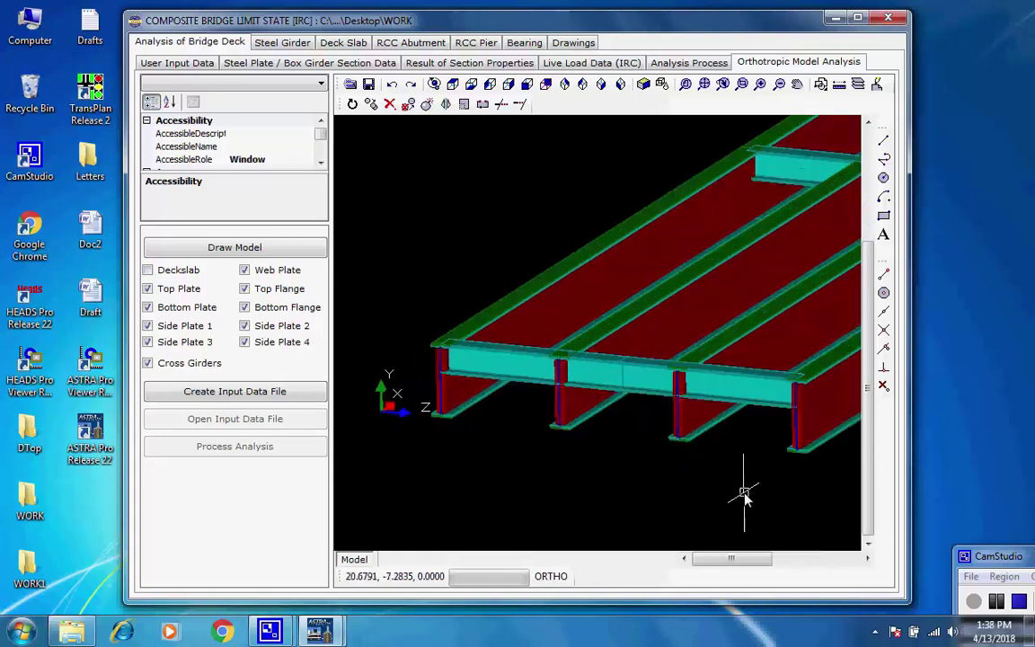
{"action": "scroll", "coordinate": [708, 464], "scroll_direction": "up", "scroll_amount": 3}
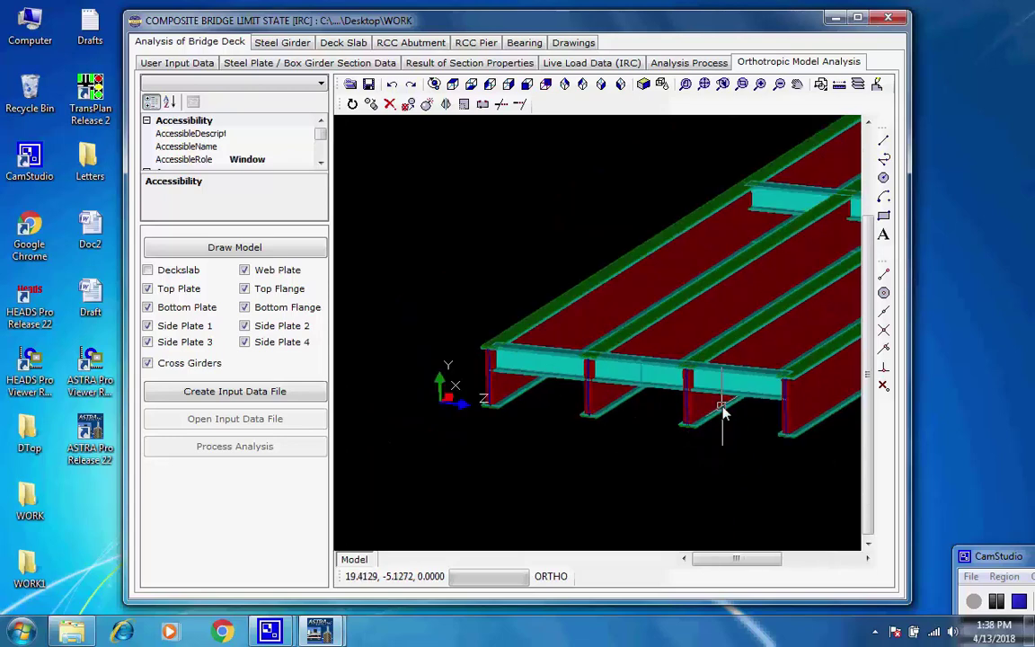
{"action": "scroll", "coordinate": [636, 401], "scroll_direction": "down", "scroll_amount": 1}
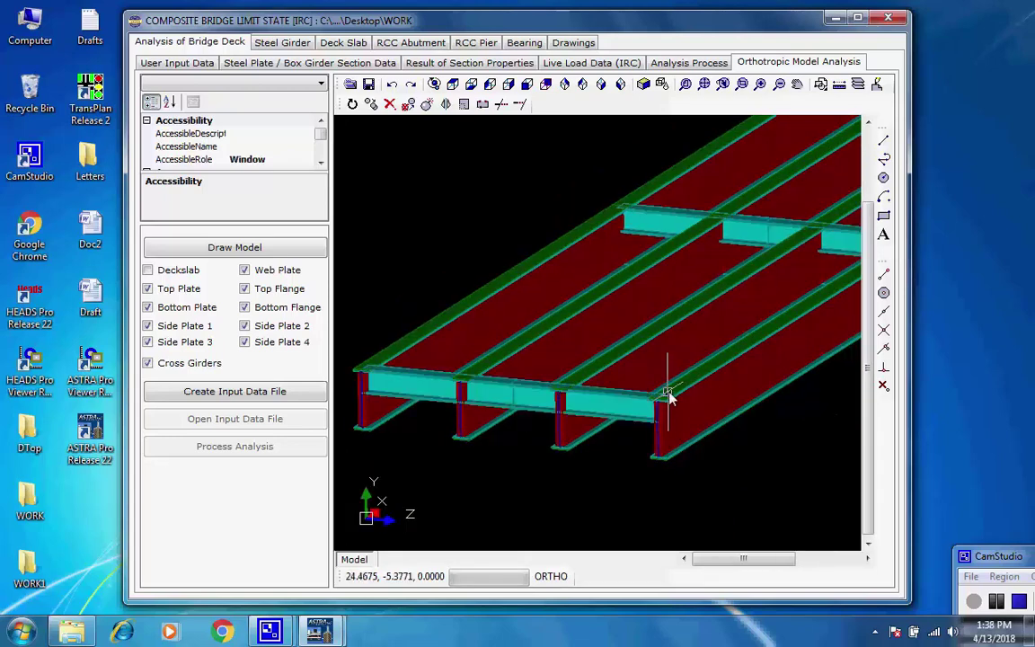
{"action": "scroll", "coordinate": [670, 397], "scroll_direction": "down", "scroll_amount": 1}
{"action": "scroll", "coordinate": [631, 365], "scroll_direction": "down", "scroll_amount": 2}
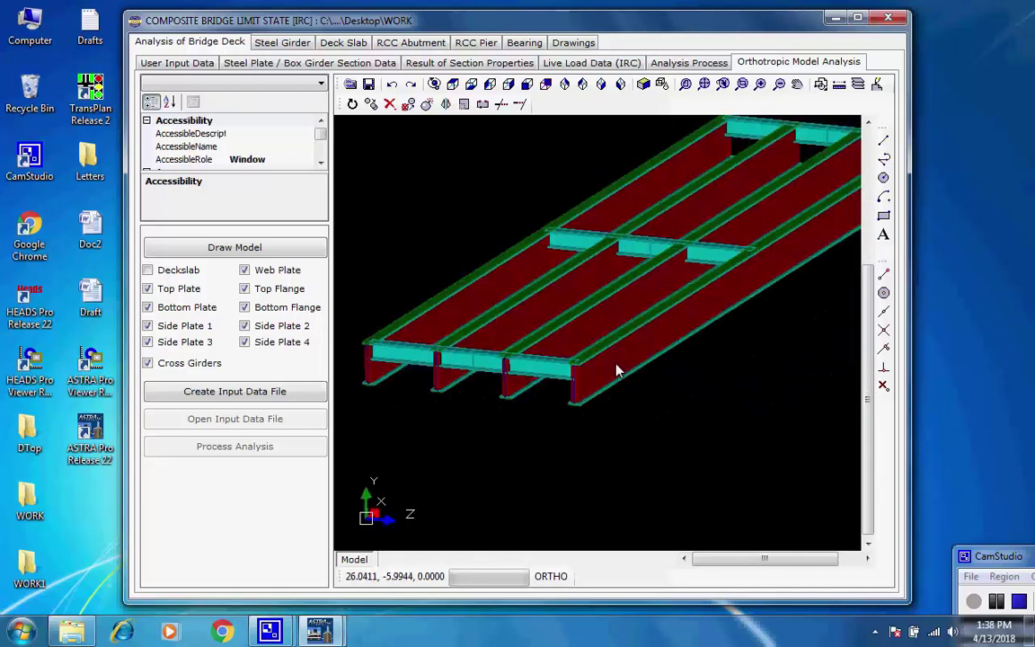
{"action": "scroll", "coordinate": [716, 394], "scroll_direction": "up", "scroll_amount": 1}
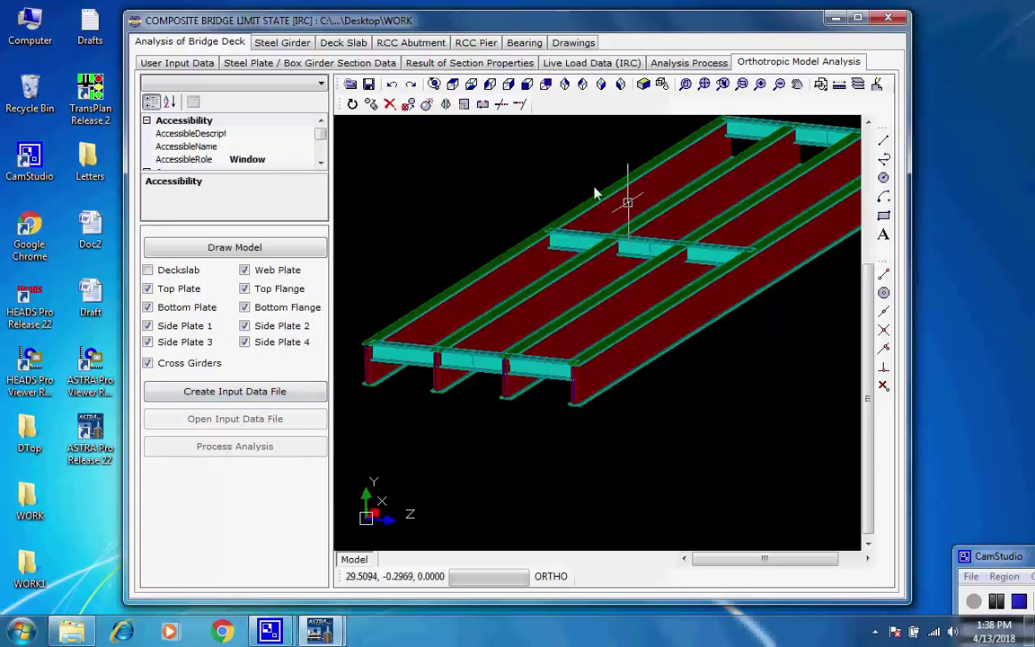
{"action": "left_click", "coordinate": [890, 19]}
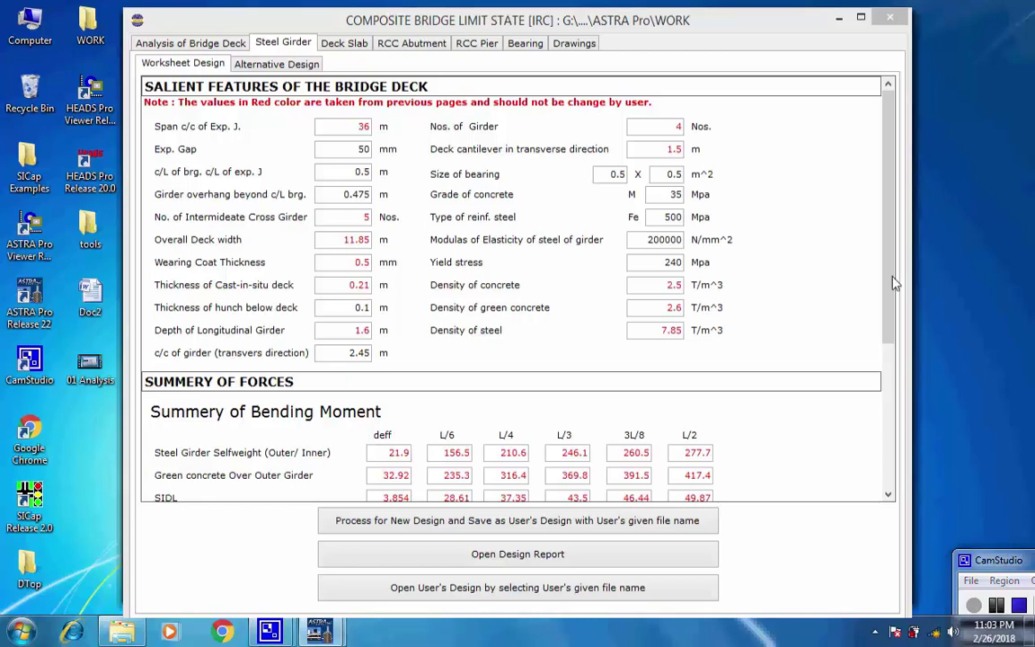
Review the steel girder worksheet inputs, from the bridge deck's salient features to the bending moment and shear force summaries
{"action": "left_click", "coordinate": [891, 244]}
{"action": "left_click_drag", "start_coordinate": [891, 244], "coordinate": [886, 271]}
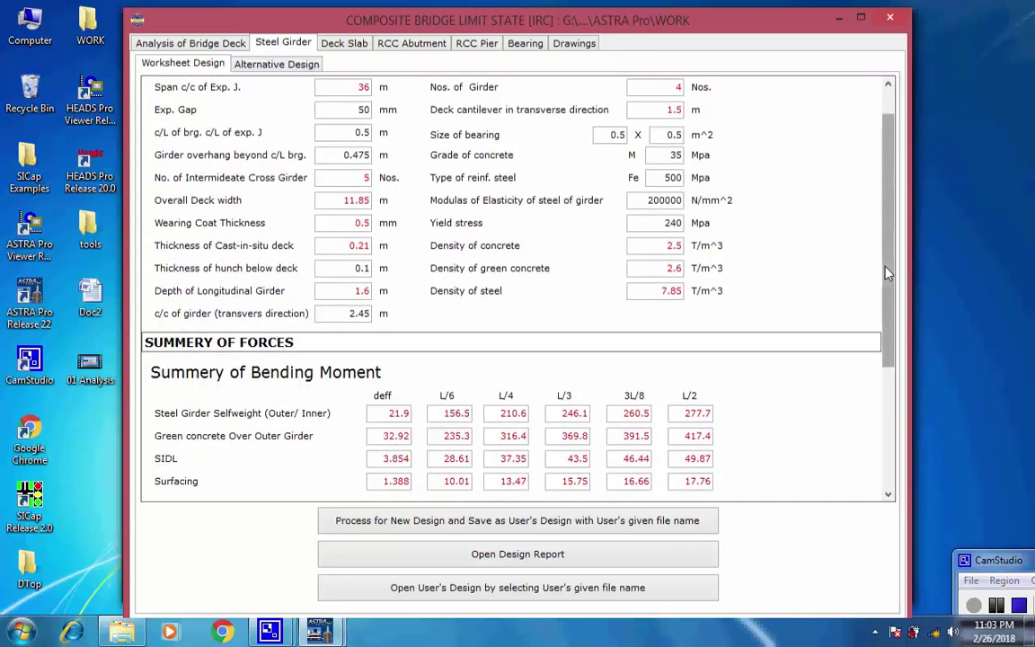
{"action": "double_click", "coordinate": [373, 87]}
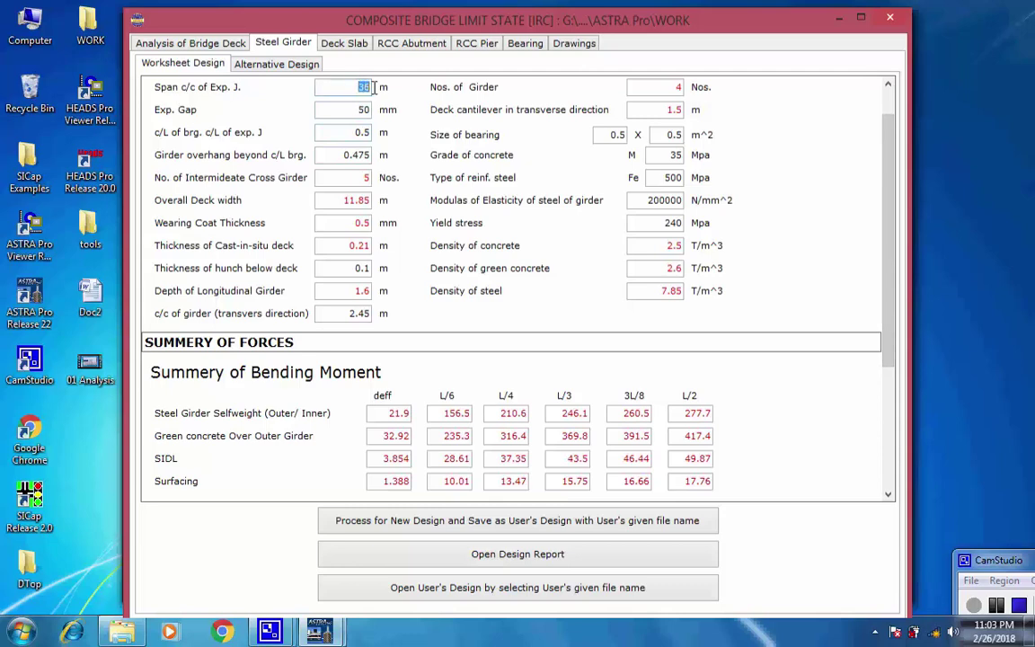
{"action": "double_click", "coordinate": [666, 90]}
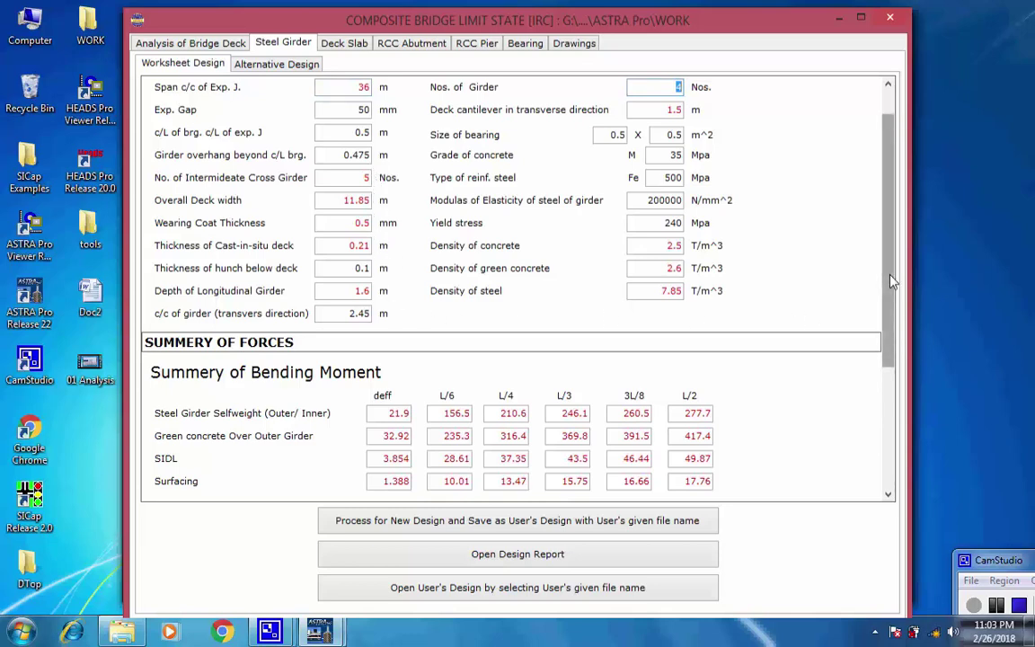
{"action": "left_click_drag", "start_coordinate": [891, 281], "coordinate": [908, 388]}
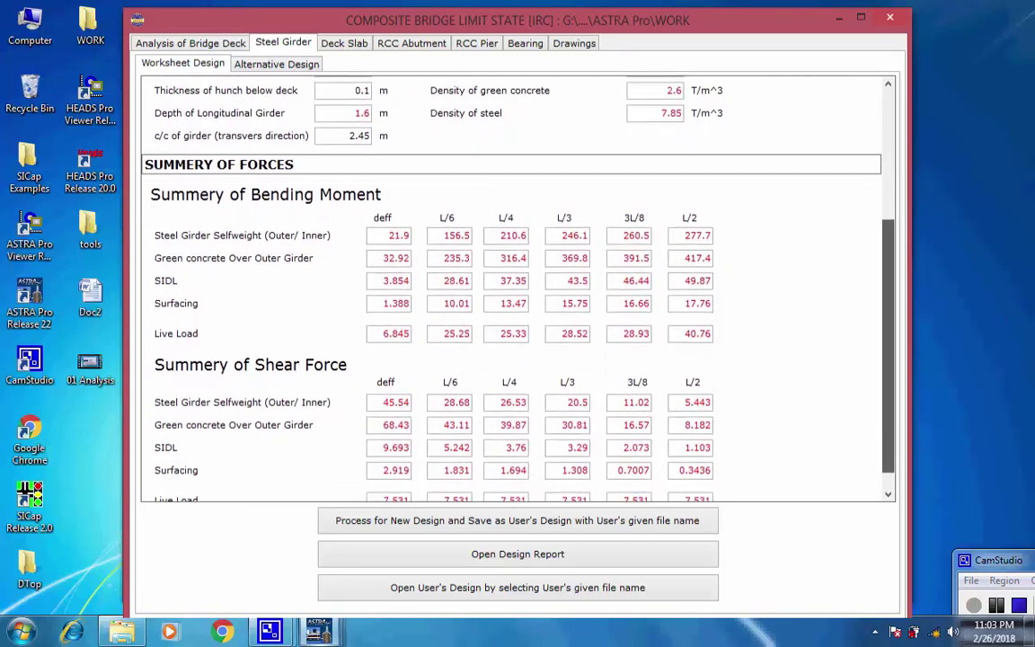
{"action": "left_click_drag", "start_coordinate": [888, 345], "coordinate": [885, 366]}
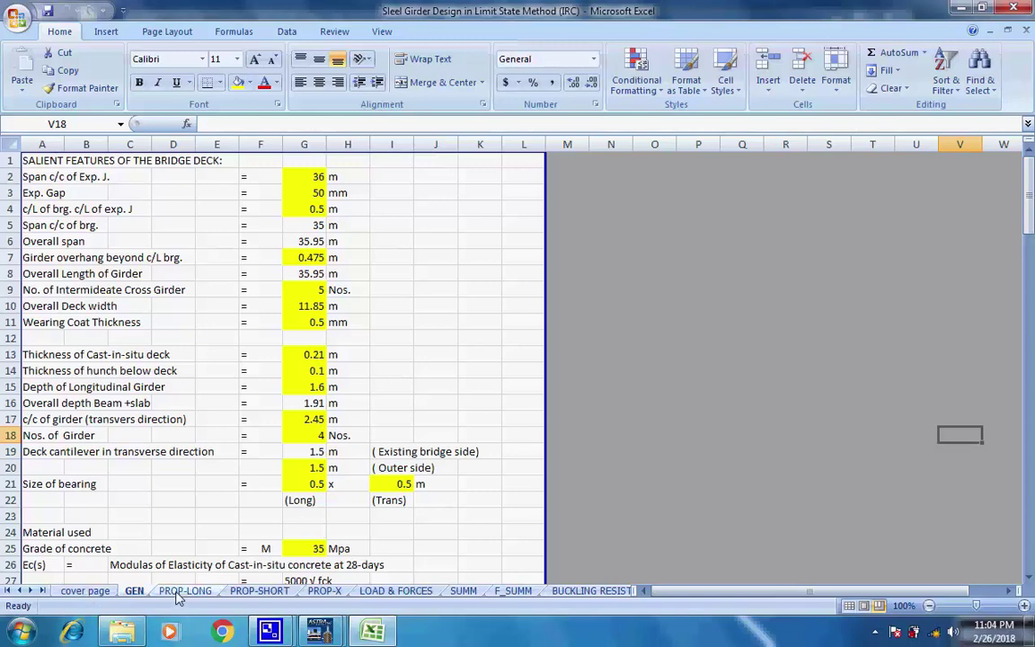
In the Excel design report, review the cover page, the GEN deck features and the long-term outer girder properties in PROP-LONG
{"action": "left_click", "coordinate": [90, 592]}
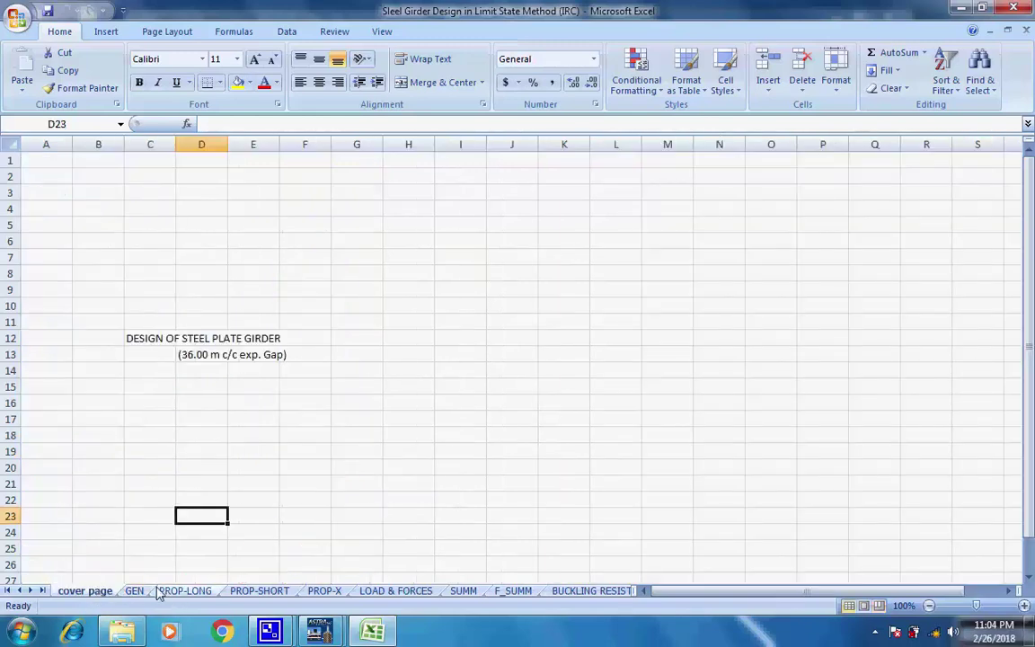
{"action": "left_click", "coordinate": [135, 591]}
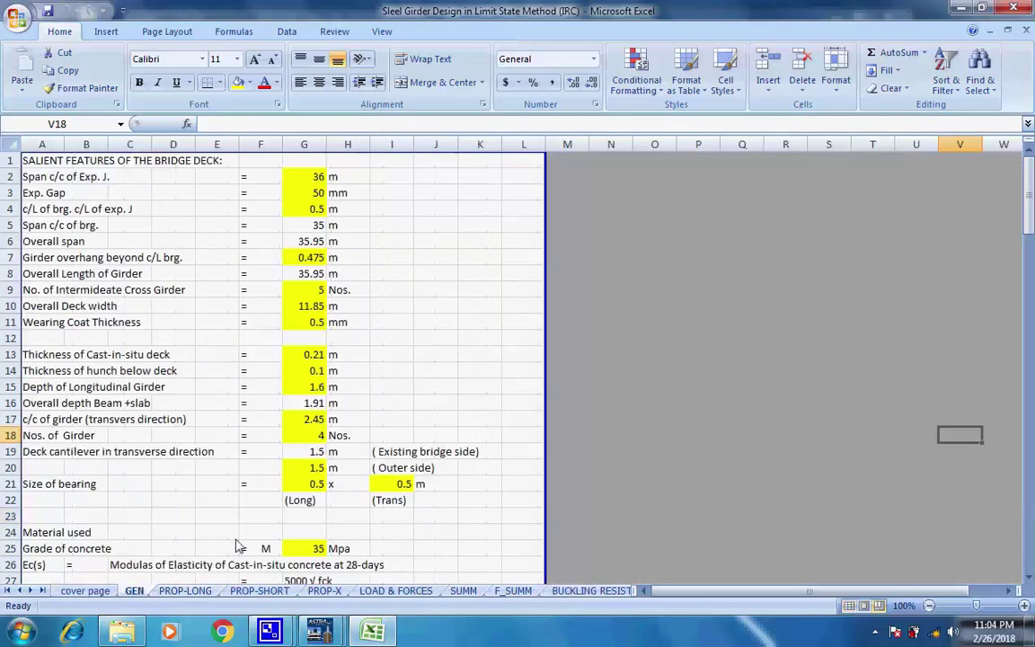
{"action": "left_click", "coordinate": [185, 591]}
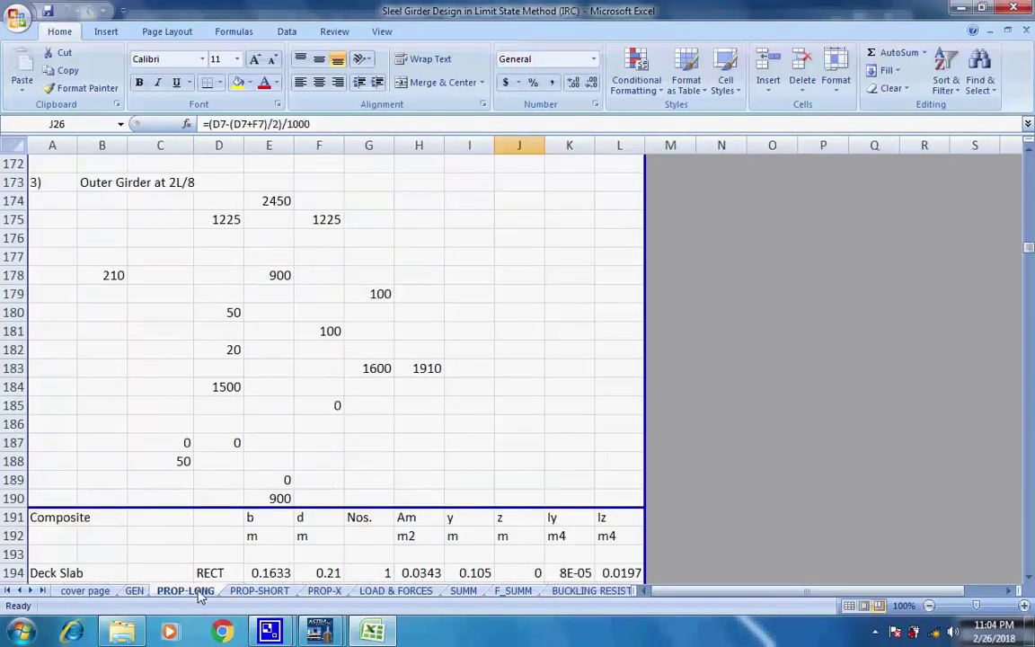
{"action": "scroll", "coordinate": [333, 510], "scroll_direction": "up", "scroll_amount": 20}
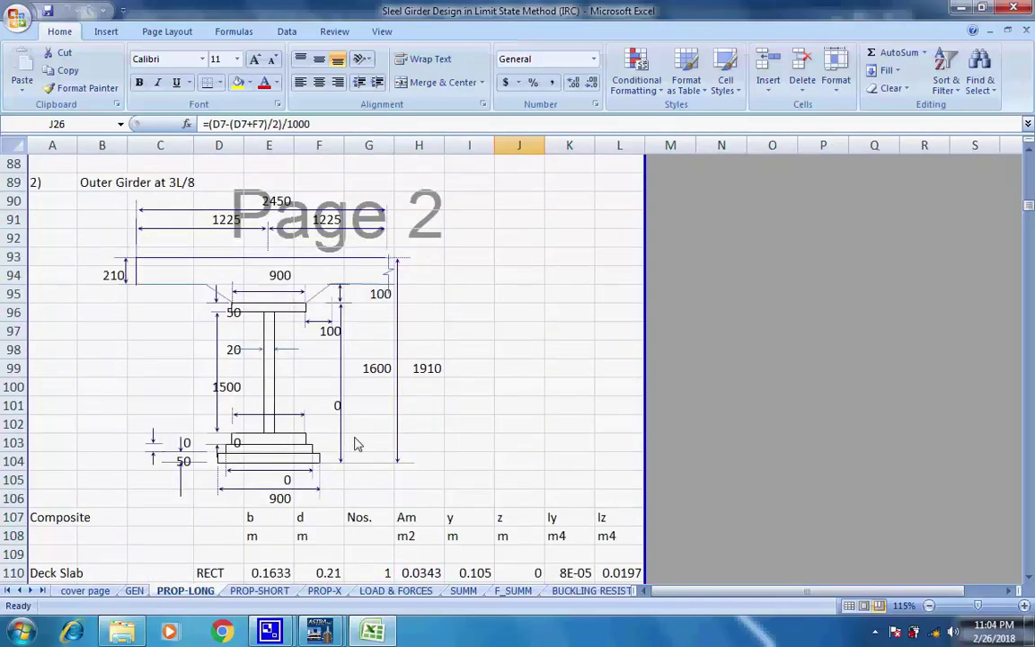
{"action": "scroll", "coordinate": [355, 443], "scroll_direction": "up", "scroll_amount": 20}
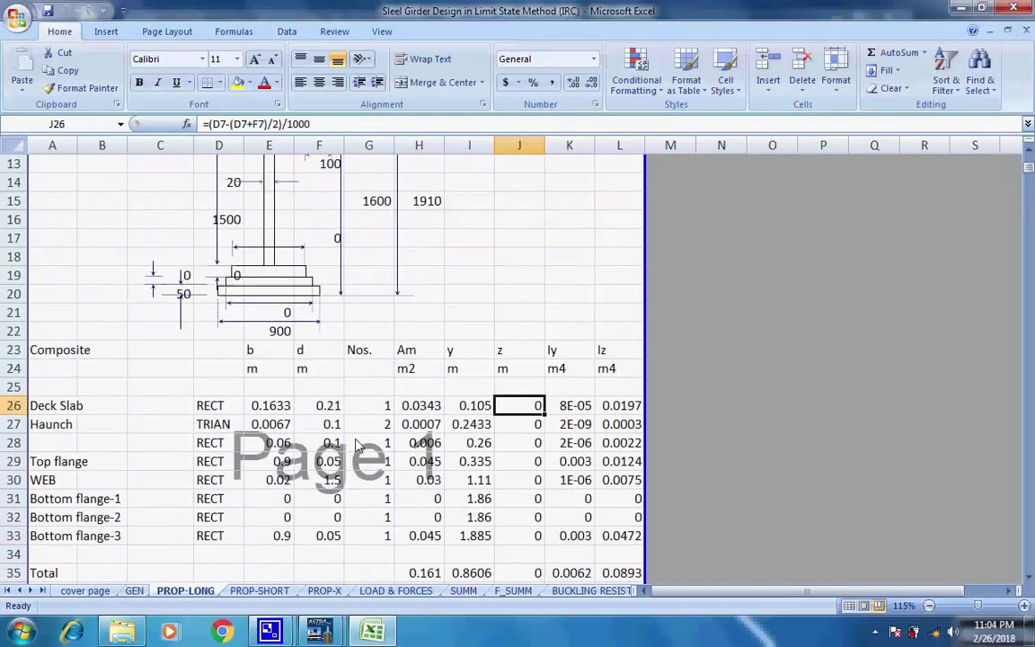
{"action": "scroll", "coordinate": [355, 443], "scroll_direction": "up", "scroll_amount": 4}
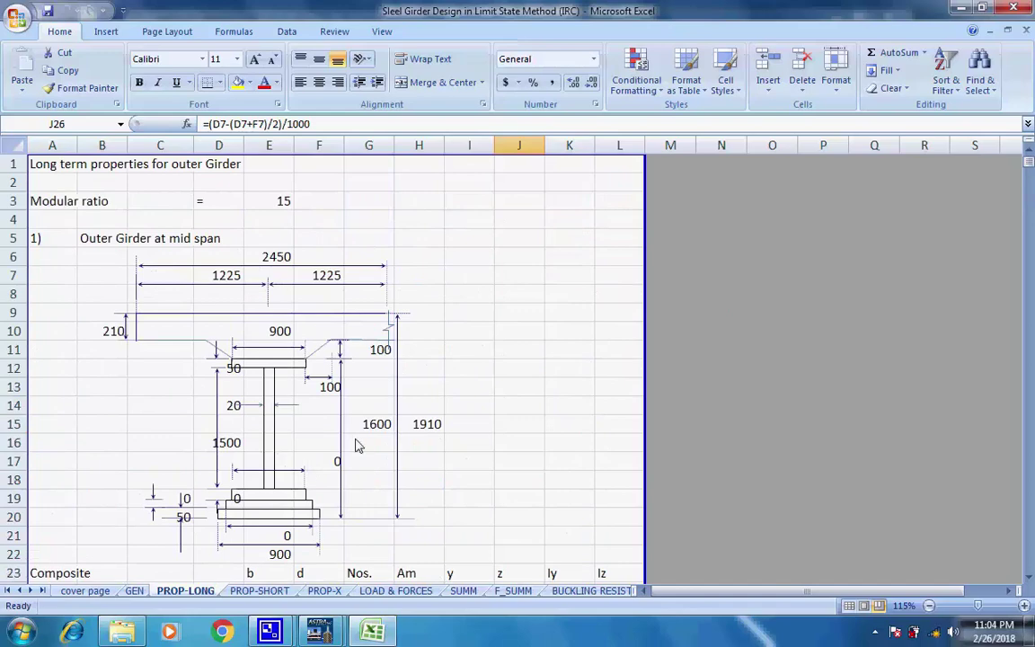
Examine the short-term outer girder properties in PROP-SHORT and the cross girder section in PROP-X
{"action": "left_click", "coordinate": [259, 590]}
{"action": "scroll", "coordinate": [348, 539], "scroll_direction": "up", "scroll_amount": 8}
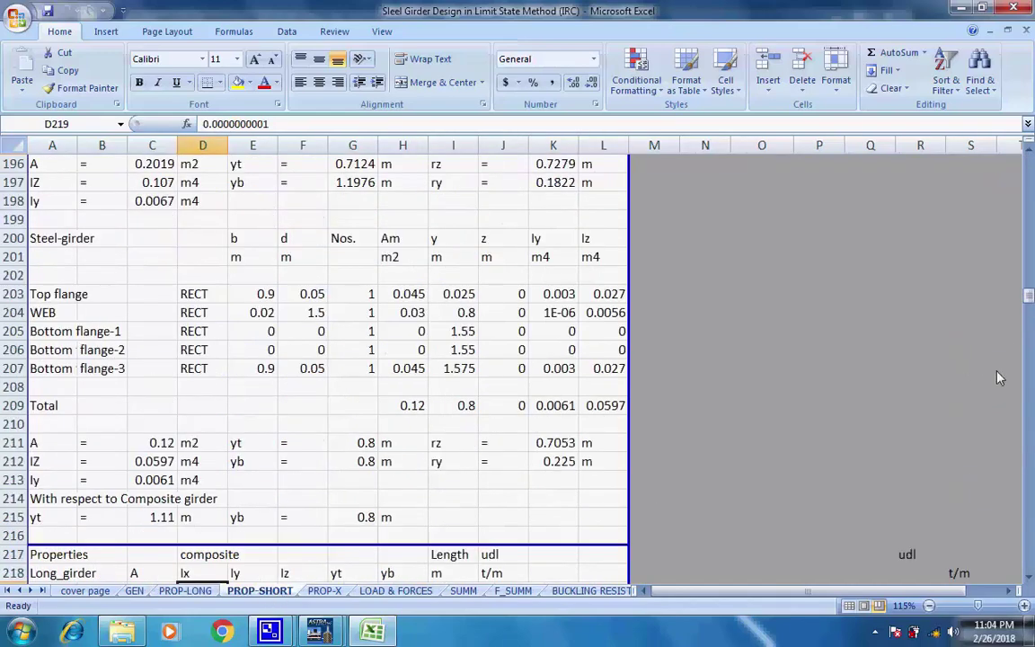
{"action": "left_click_drag", "start_coordinate": [1028, 294], "coordinate": [1027, 160]}
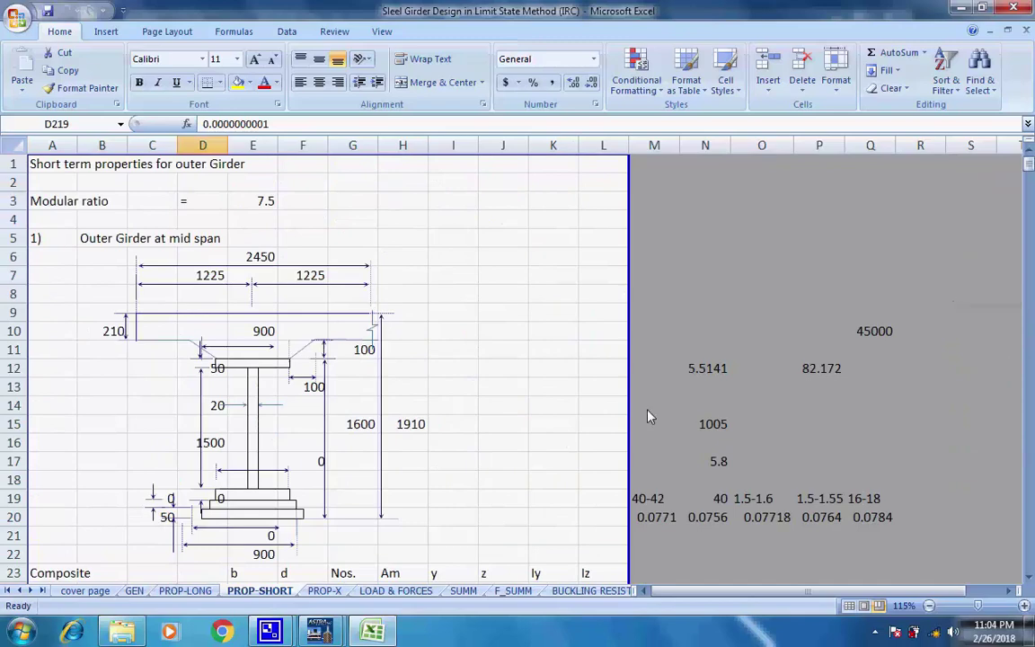
{"action": "left_click", "coordinate": [323, 591]}
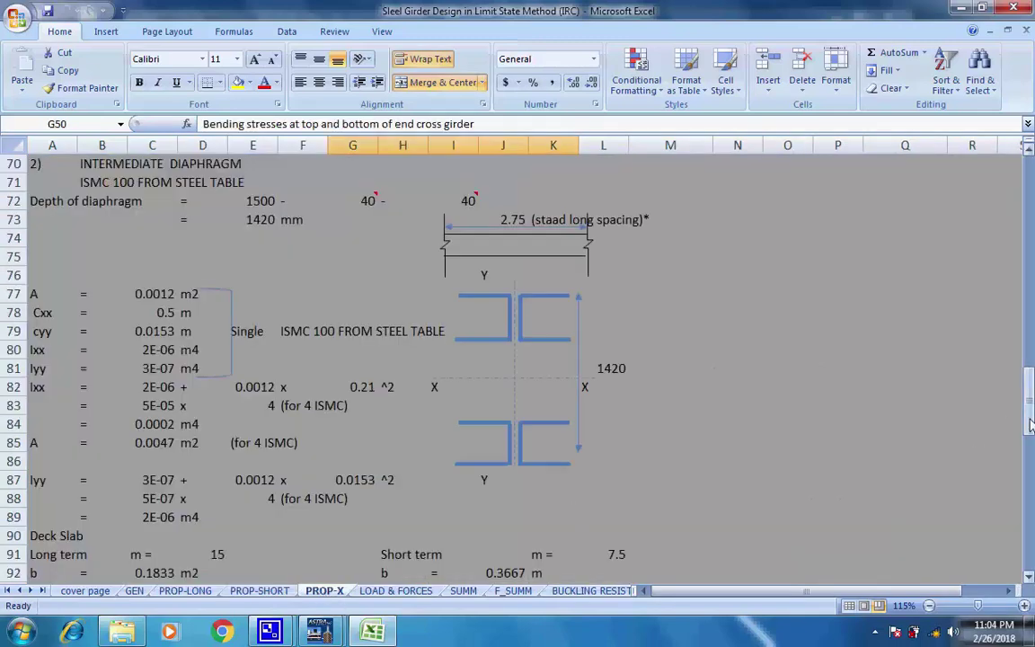
{"action": "left_click_drag", "start_coordinate": [1029, 415], "coordinate": [1029, 169]}
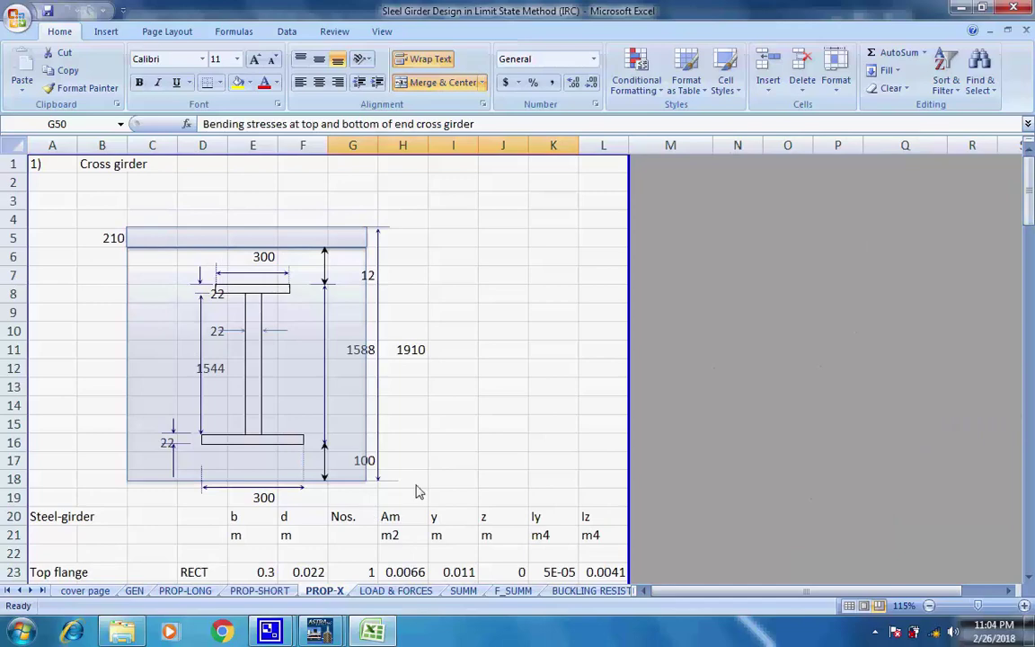
Review the girder self-weight and slab loads in LOAD & FORCES and the moment and shear summaries in SUMM and F_SUMM
{"action": "left_click", "coordinate": [394, 591]}
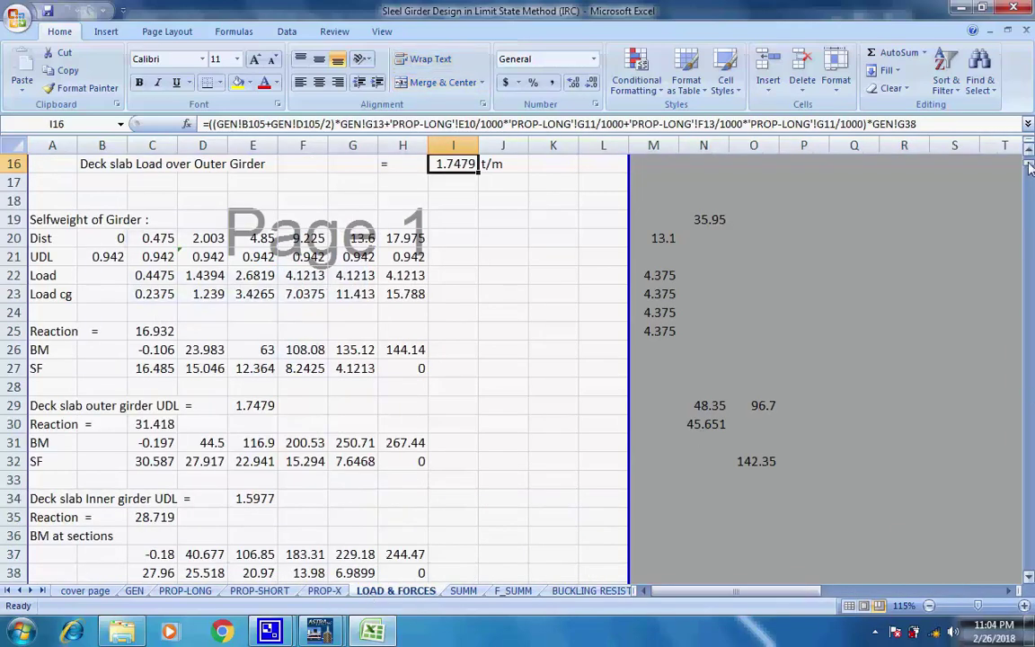
{"action": "left_click_drag", "start_coordinate": [1030, 169], "coordinate": [1029, 158]}
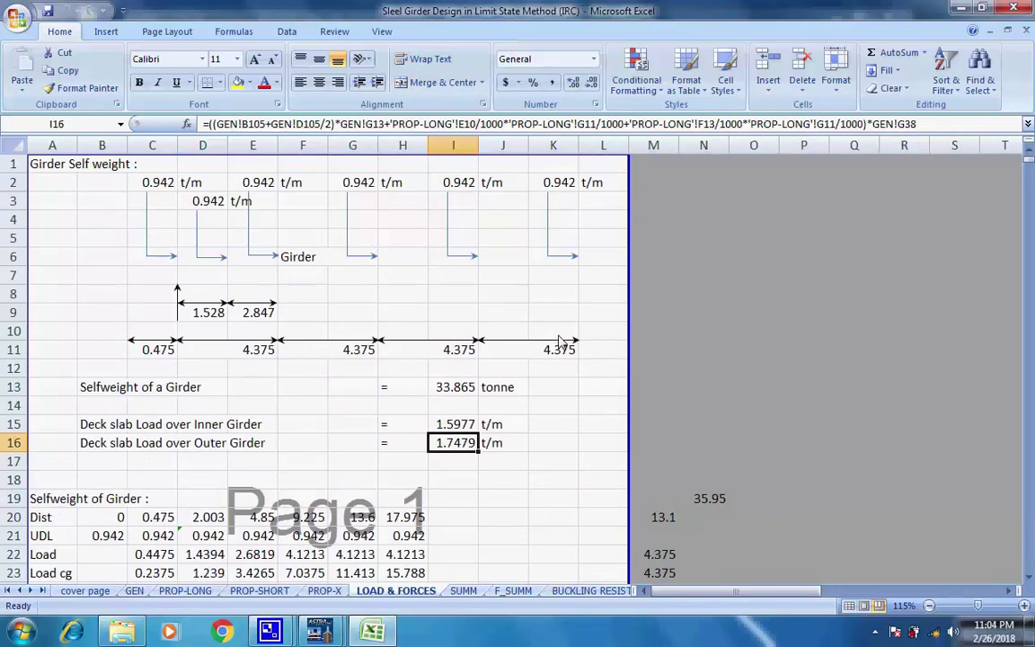
{"action": "left_click", "coordinate": [463, 591]}
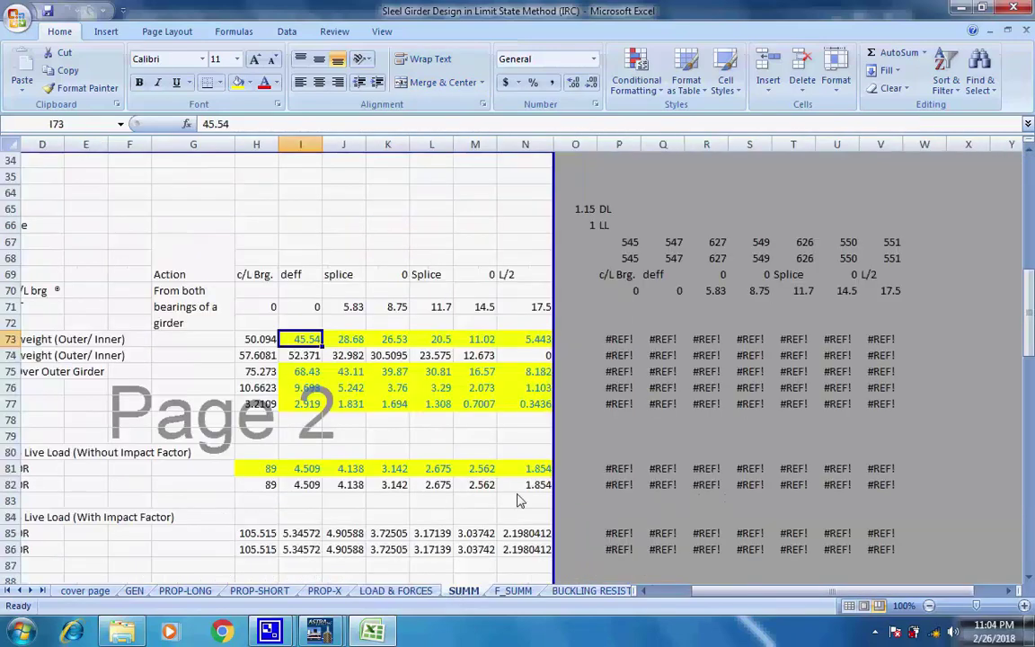
{"action": "scroll", "coordinate": [519, 501], "scroll_direction": "up", "scroll_amount": 20}
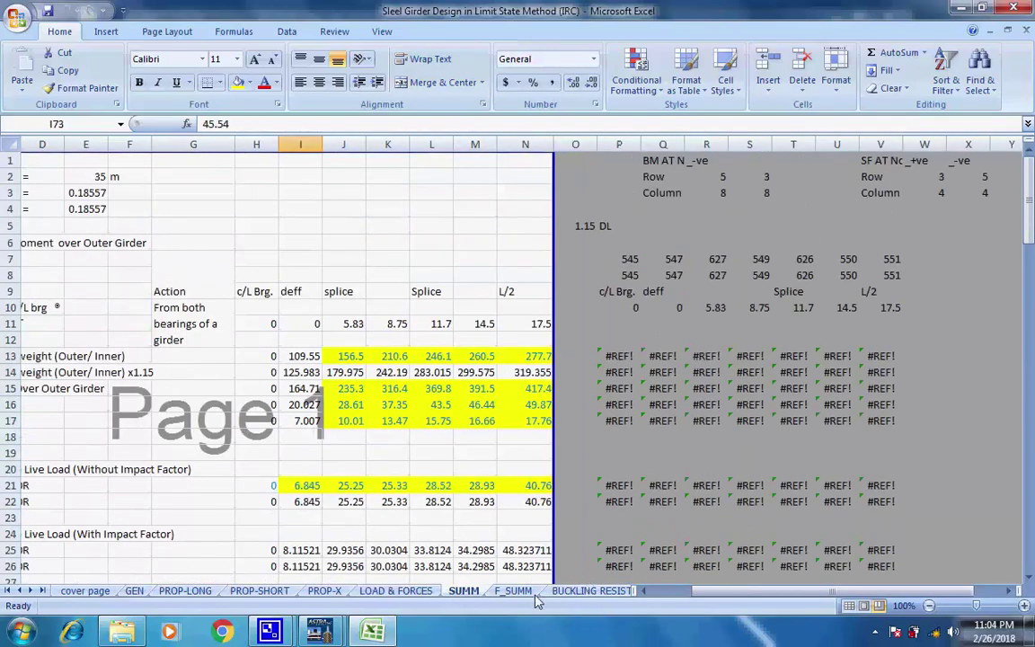
{"action": "left_click", "coordinate": [516, 591]}
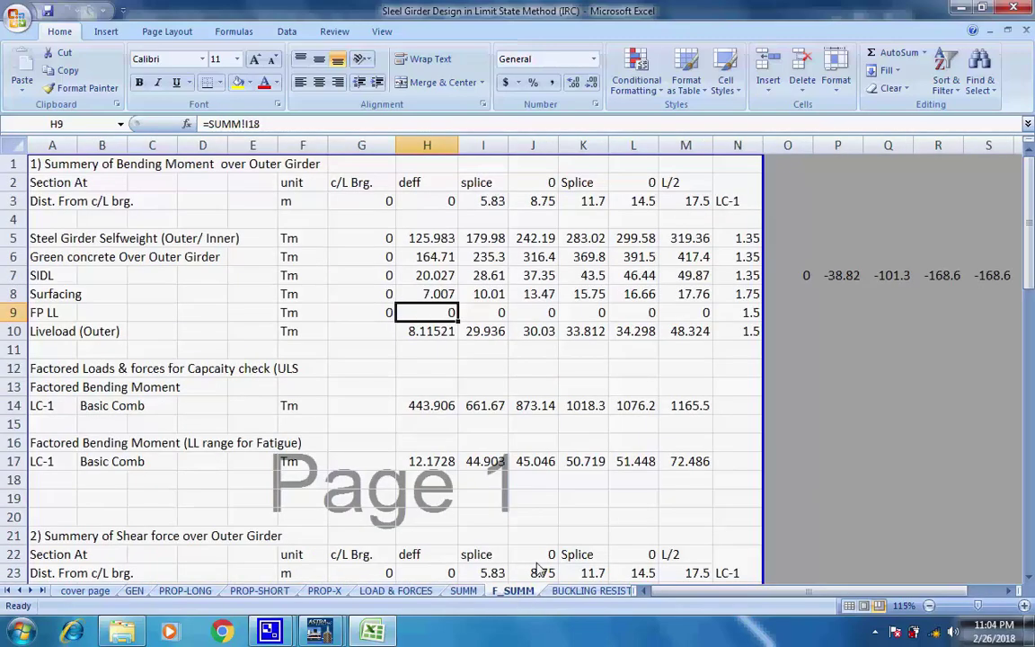
Examine the torsional buckling resistance check for the girder launching stage in BUCKLING RESISTANCE_GL
{"action": "left_click", "coordinate": [597, 591]}
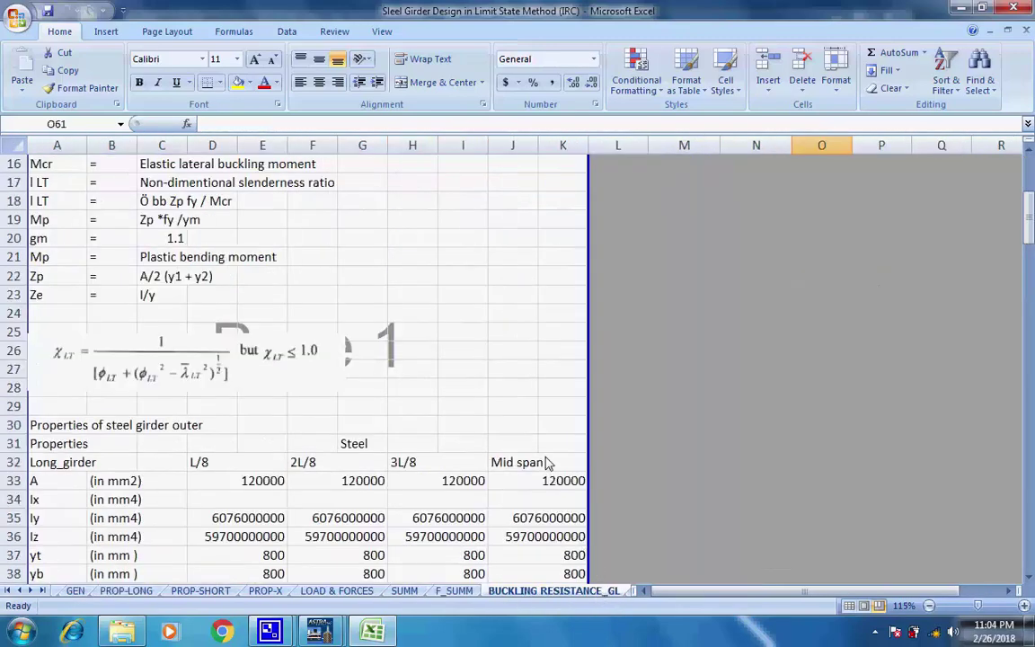
{"action": "scroll", "coordinate": [550, 465], "scroll_direction": "up", "scroll_amount": 5}
{"action": "scroll", "coordinate": [555, 478], "scroll_direction": "down", "scroll_amount": 7}
{"action": "scroll", "coordinate": [556, 478], "scroll_direction": "up", "scroll_amount": 7}
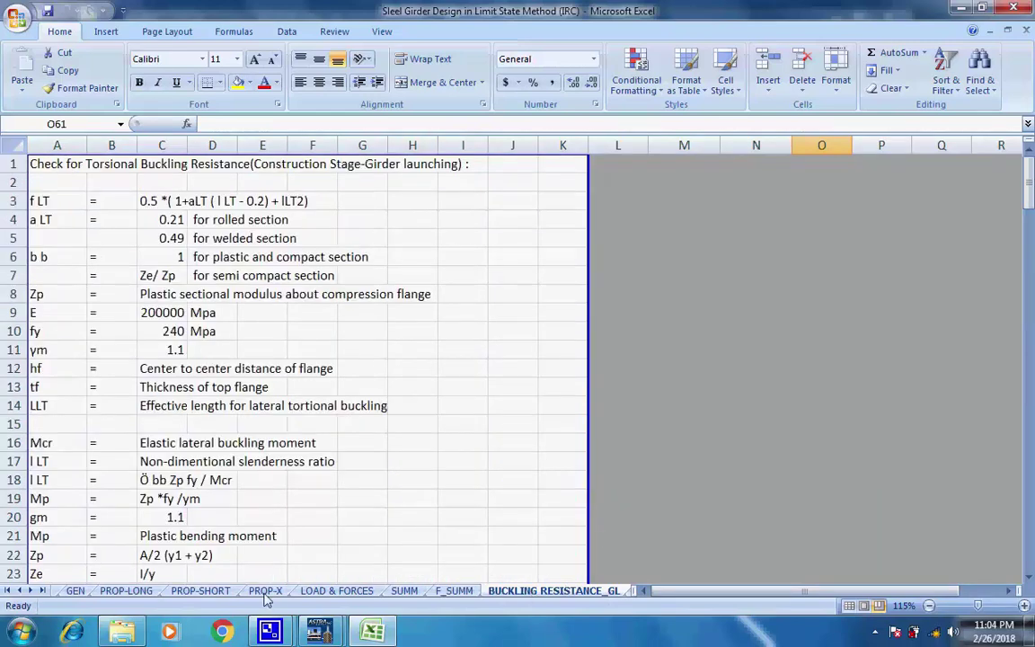
Review the effective slab width calculation in the ULS sheet and the shear plane checks in the Trans Shear sheet
{"action": "left_click", "coordinate": [30, 590]}
{"action": "left_click", "coordinate": [31, 590]}
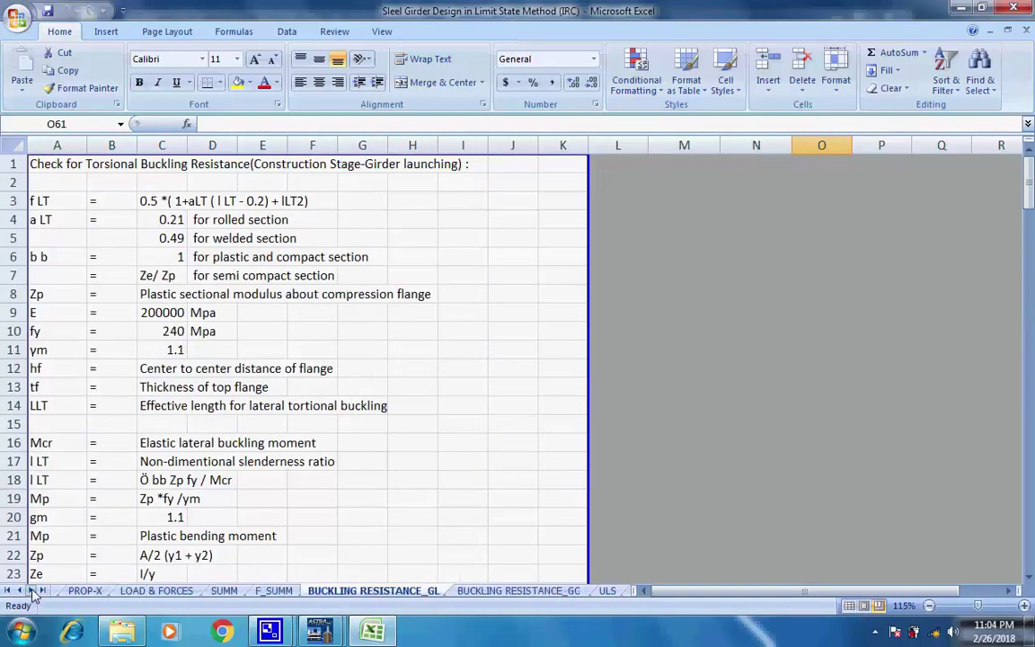
{"action": "left_click", "coordinate": [31, 590]}
{"action": "left_click", "coordinate": [31, 591]}
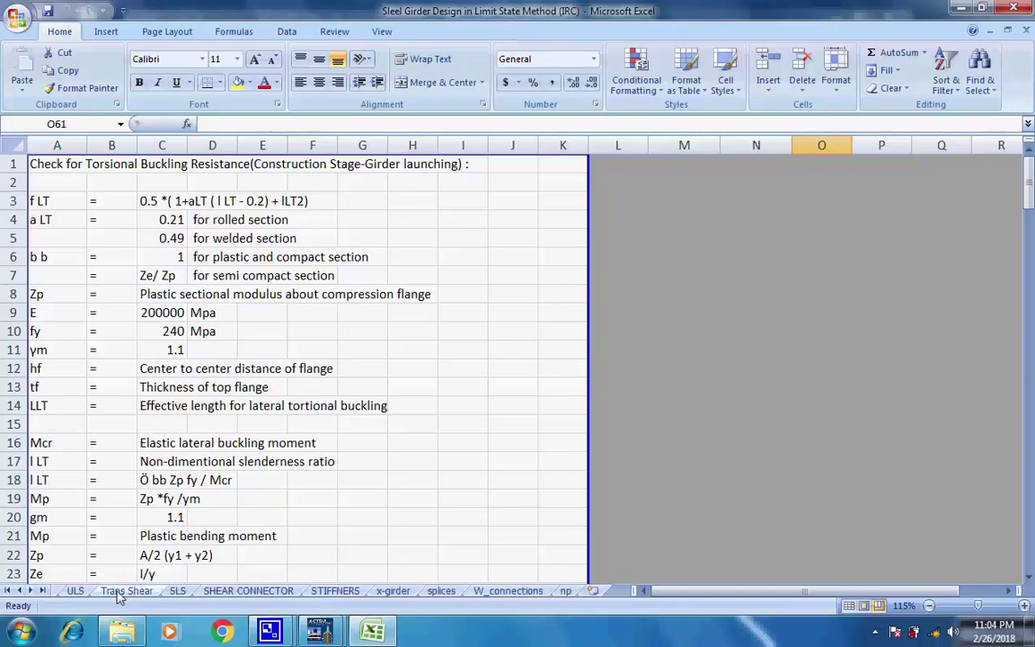
{"action": "left_click", "coordinate": [75, 593]}
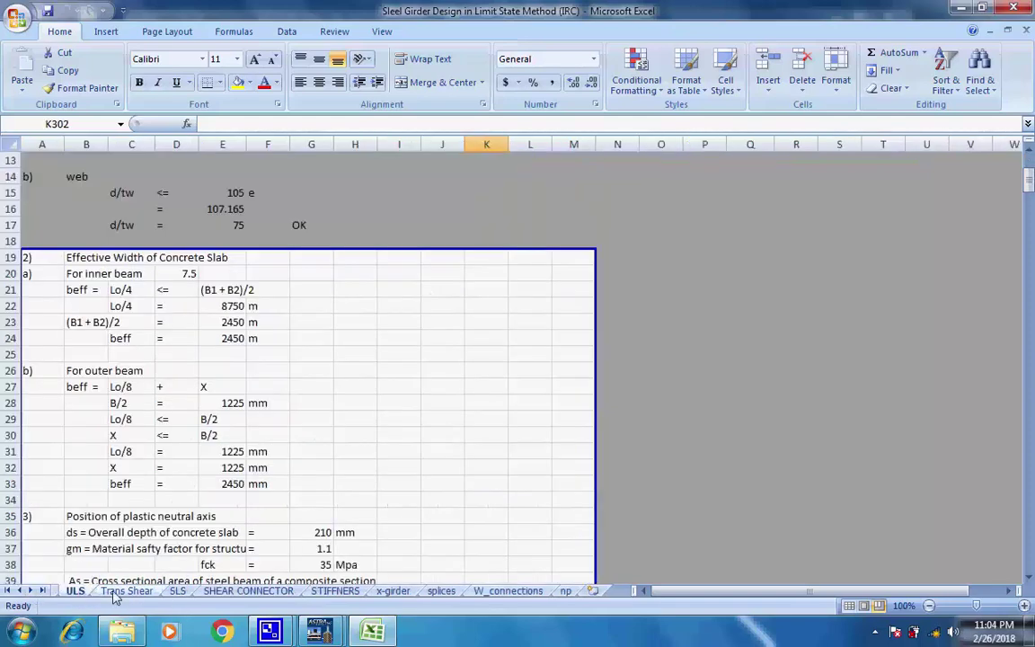
{"action": "left_click", "coordinate": [133, 592]}
{"action": "scroll", "coordinate": [376, 511], "scroll_direction": "up", "scroll_amount": 15}
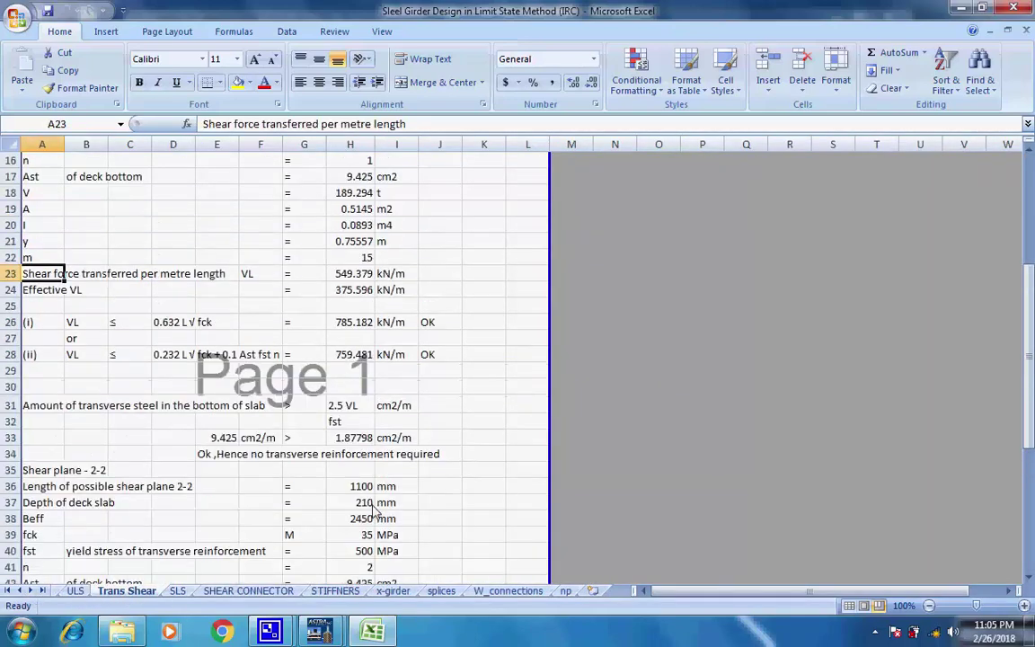
Look through the SLS sheet, the shear connector spacing summary and the load carrying stiffener drawings in STIFFNERS
{"action": "left_click", "coordinate": [177, 591]}
{"action": "left_click", "coordinate": [260, 591]}
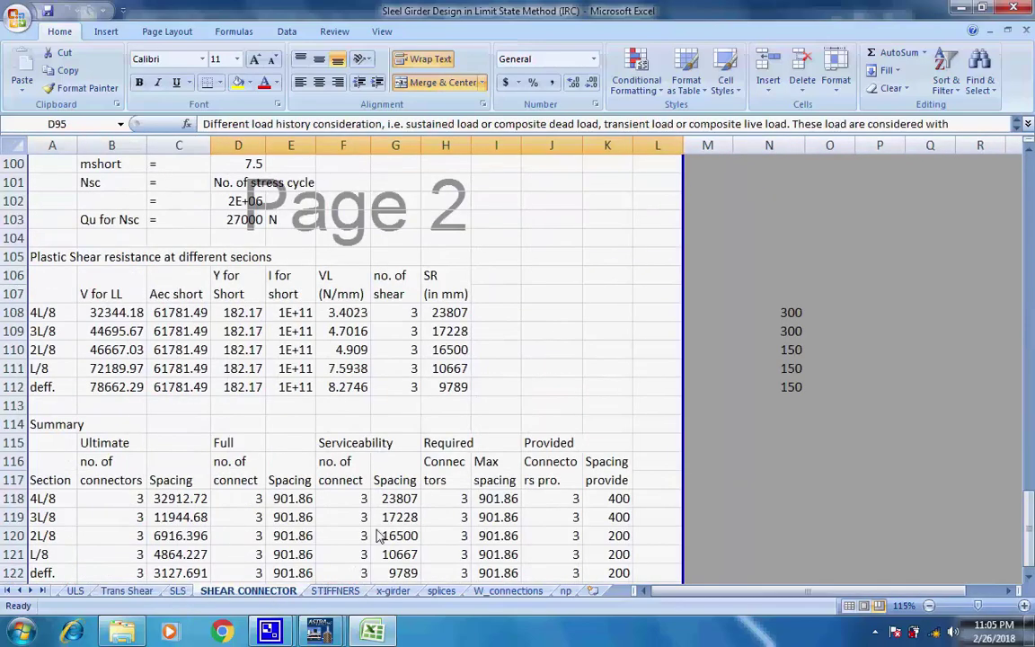
{"action": "scroll", "coordinate": [345, 481], "scroll_direction": "up", "scroll_amount": 6}
{"action": "left_click", "coordinate": [338, 581]}
{"action": "scroll", "coordinate": [519, 513], "scroll_direction": "up", "scroll_amount": 10}
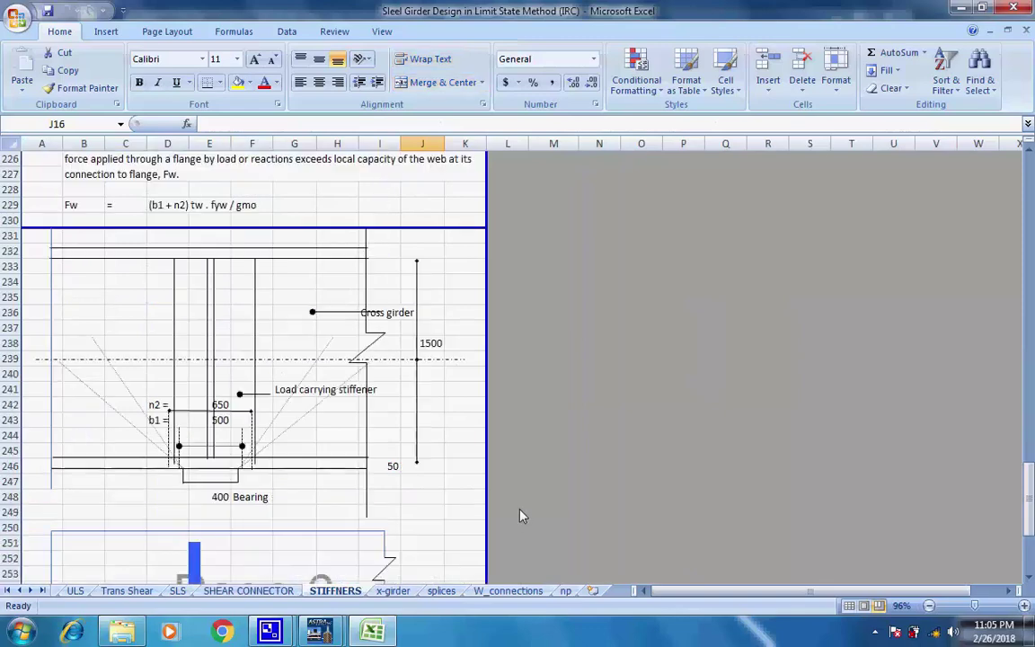
{"action": "scroll", "coordinate": [520, 514], "scroll_direction": "down", "scroll_amount": 3}
{"action": "scroll", "coordinate": [519, 515], "scroll_direction": "down", "scroll_amount": 2}
{"action": "scroll", "coordinate": [519, 514], "scroll_direction": "up", "scroll_amount": 12}
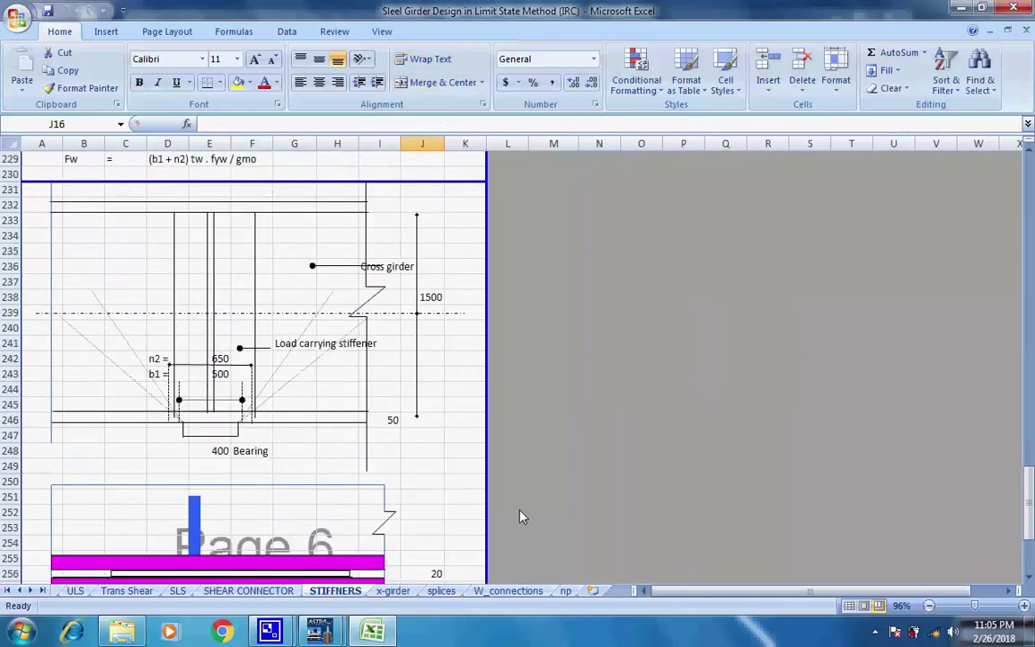
Review the end cross-girder forces in the x-girder sheet and the web splice design in the splices sheet
{"action": "left_click", "coordinate": [392, 590]}
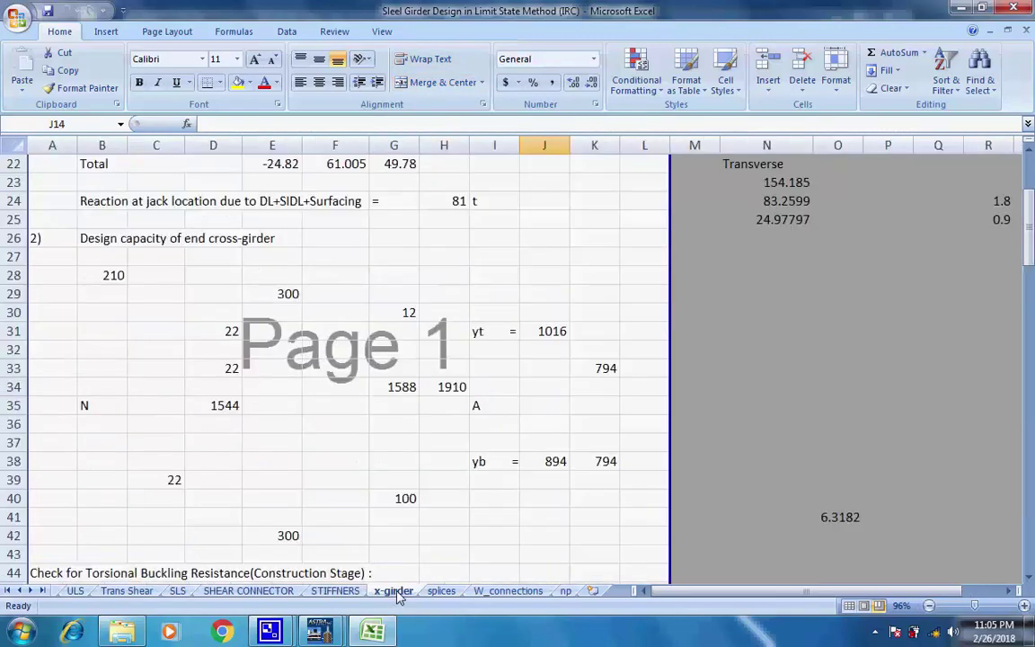
{"action": "scroll", "coordinate": [490, 536], "scroll_direction": "up", "scroll_amount": 7}
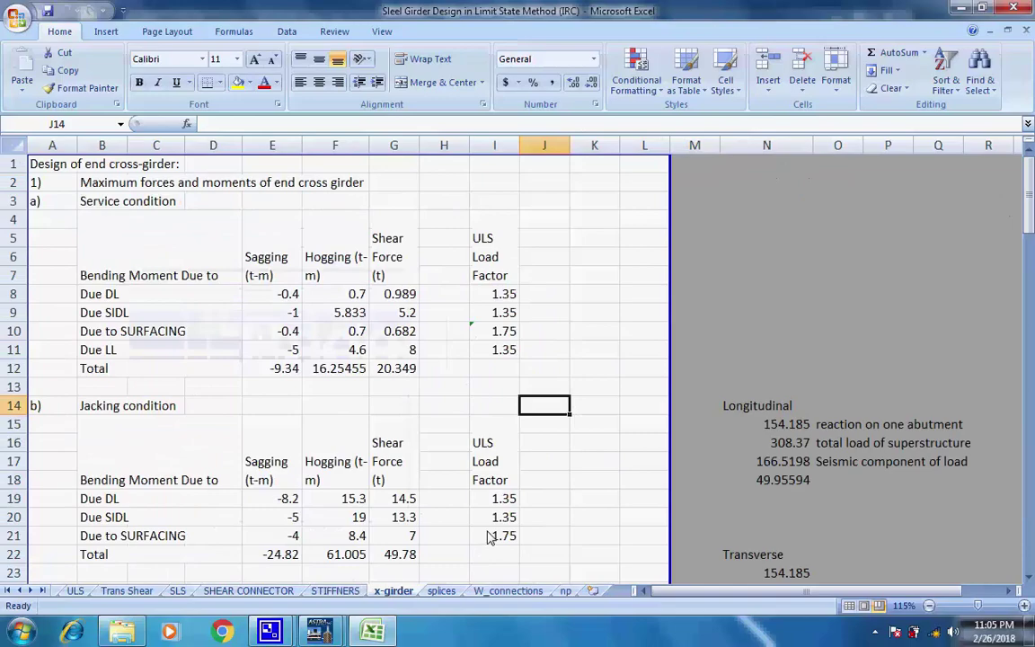
{"action": "left_click", "coordinate": [441, 591]}
{"action": "scroll", "coordinate": [485, 523], "scroll_direction": "up", "scroll_amount": 9}
{"action": "scroll", "coordinate": [476, 509], "scroll_direction": "up", "scroll_amount": 3}
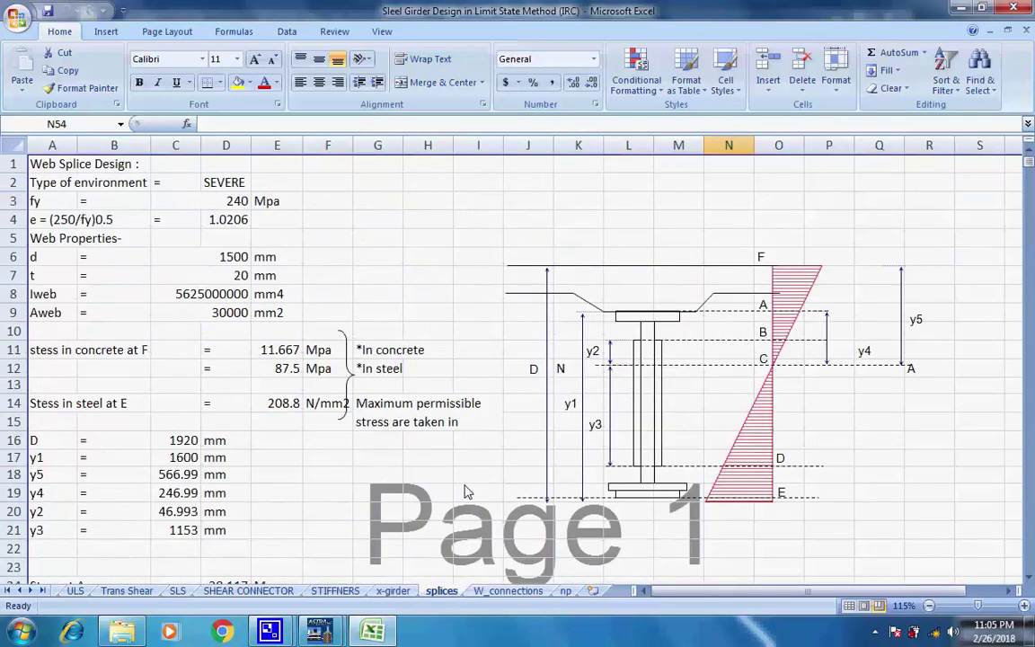
View the welded connection design in W_connections and the np sheet, and close the design report workbook
{"action": "left_click", "coordinate": [508, 591]}
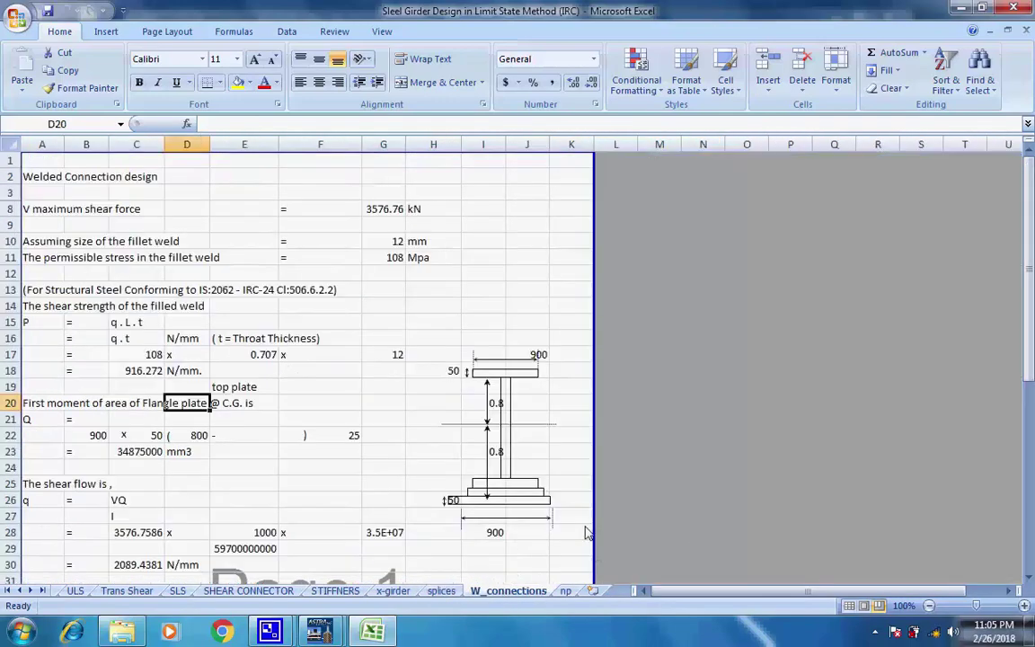
{"action": "left_click", "coordinate": [566, 590]}
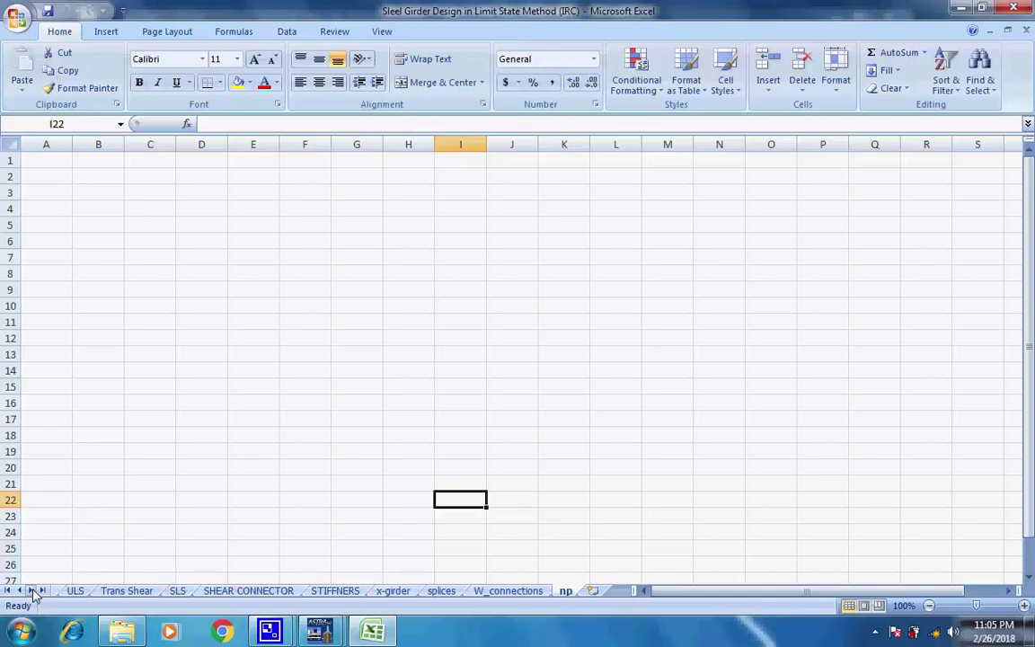
{"action": "left_click", "coordinate": [1018, 11]}
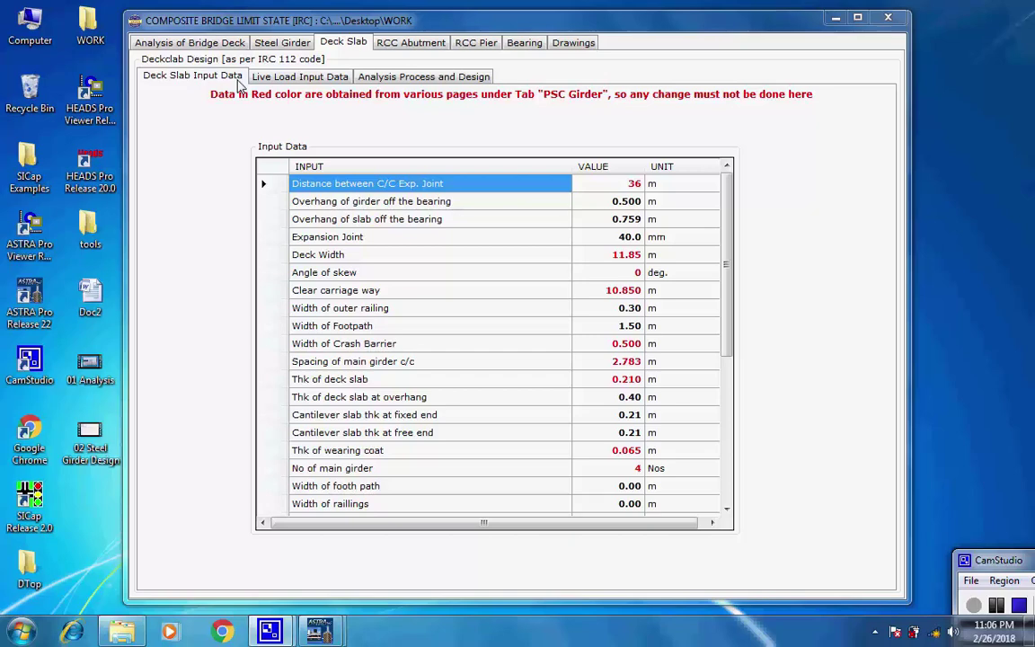
Review the deck slab's live load input data for each load case from LOAD 1 to LOAD 6
{"action": "left_click", "coordinate": [328, 81]}
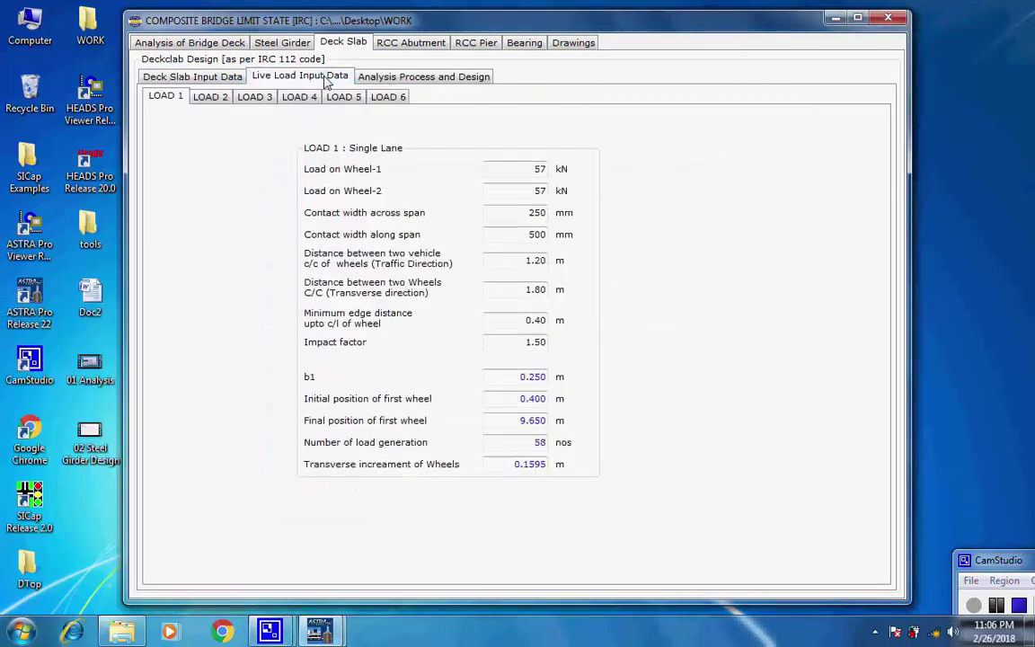
{"action": "left_click", "coordinate": [209, 97]}
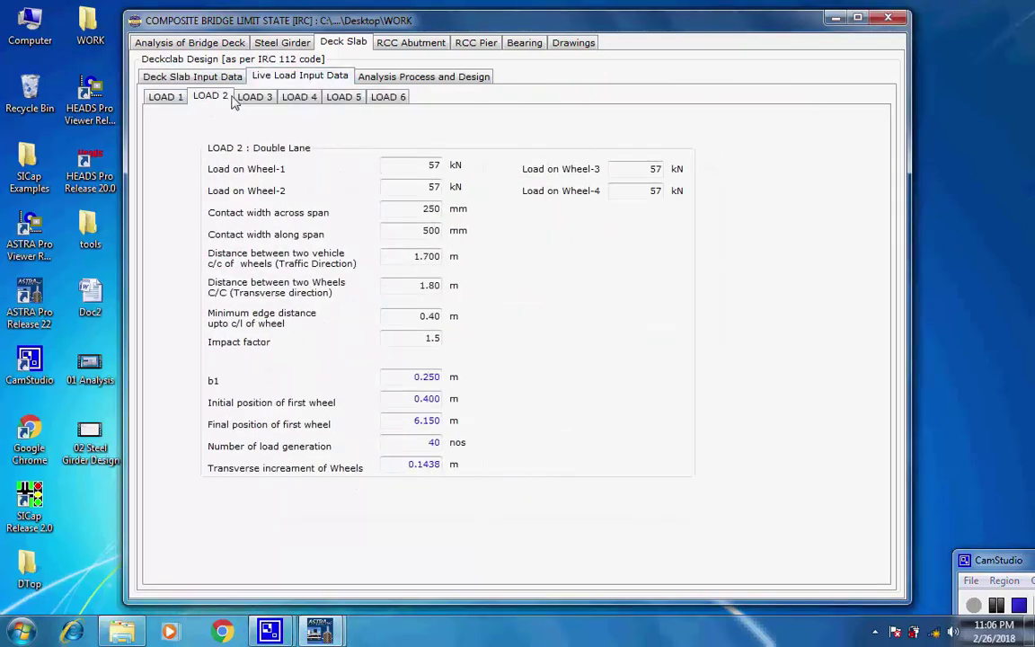
{"action": "left_click", "coordinate": [250, 99]}
{"action": "left_click", "coordinate": [299, 98]}
{"action": "left_click", "coordinate": [344, 98]}
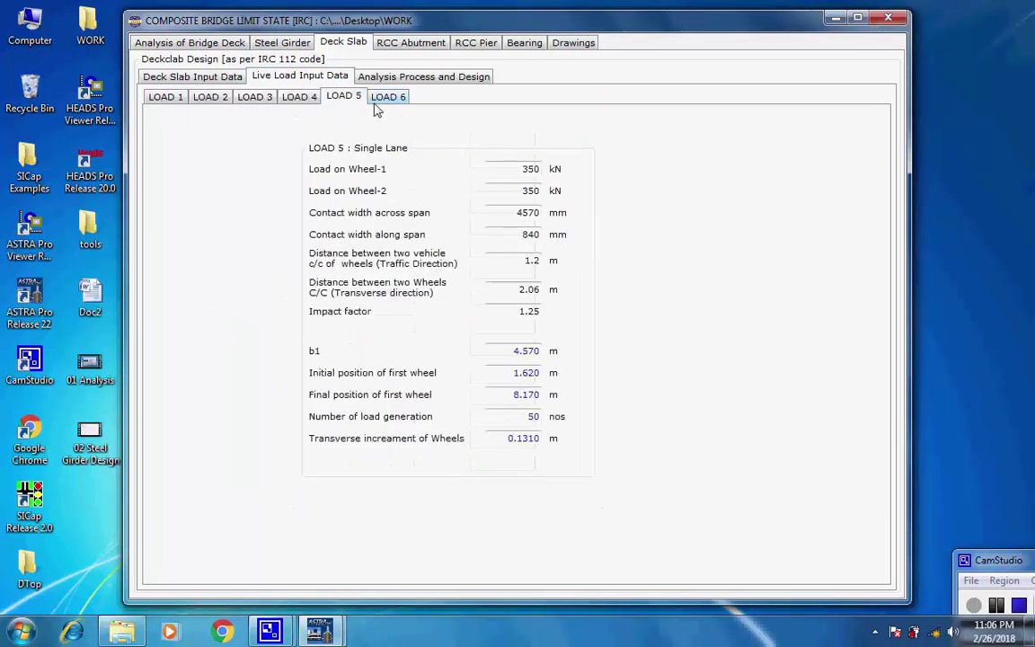
{"action": "left_click", "coordinate": [387, 98]}
Look over the reinforcement design inputs, then recheck the deck slab and live load input data
{"action": "left_click", "coordinate": [389, 79]}
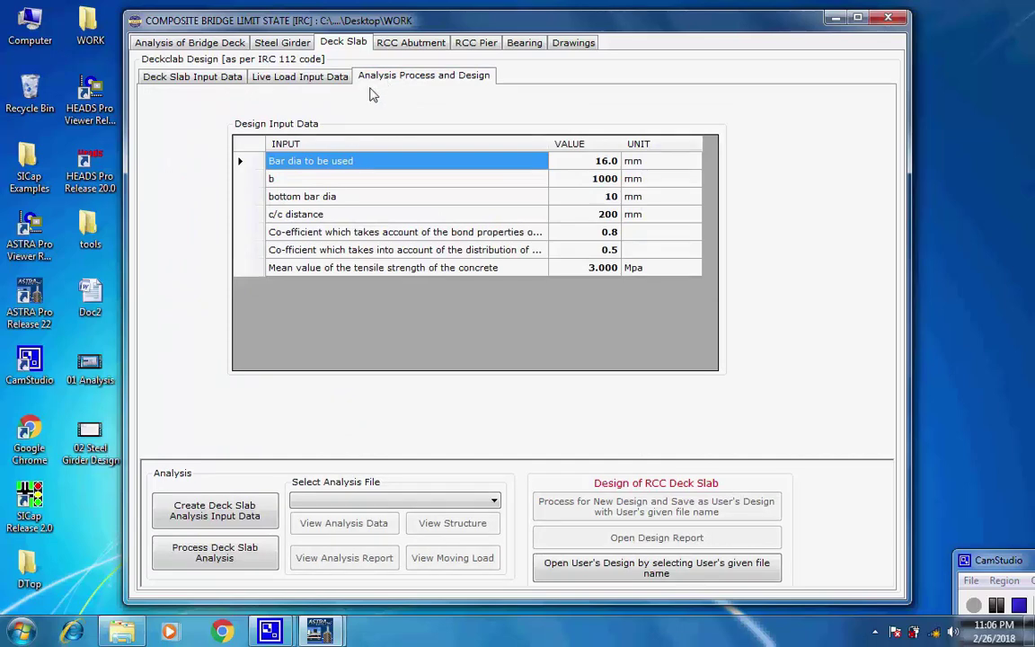
{"action": "left_click", "coordinate": [215, 79]}
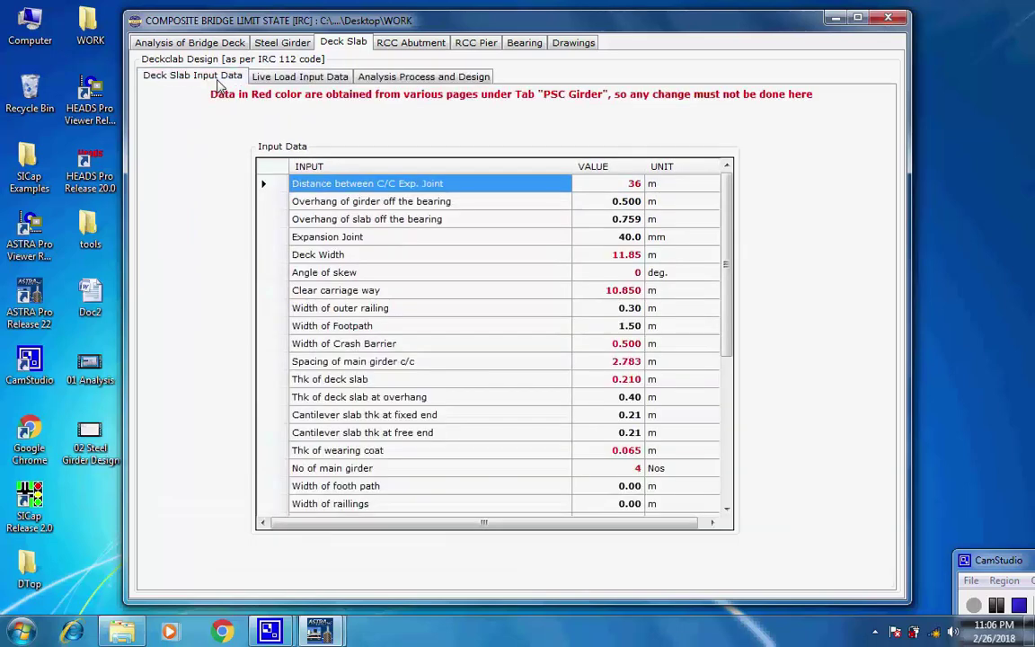
{"action": "left_click", "coordinate": [302, 77]}
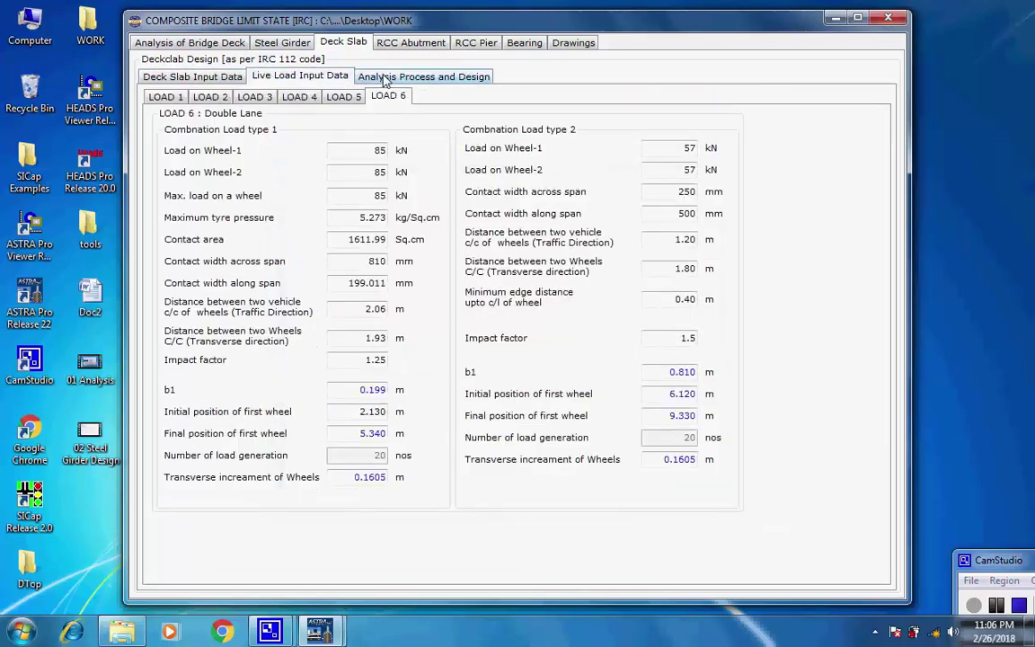
{"action": "left_click", "coordinate": [385, 79]}
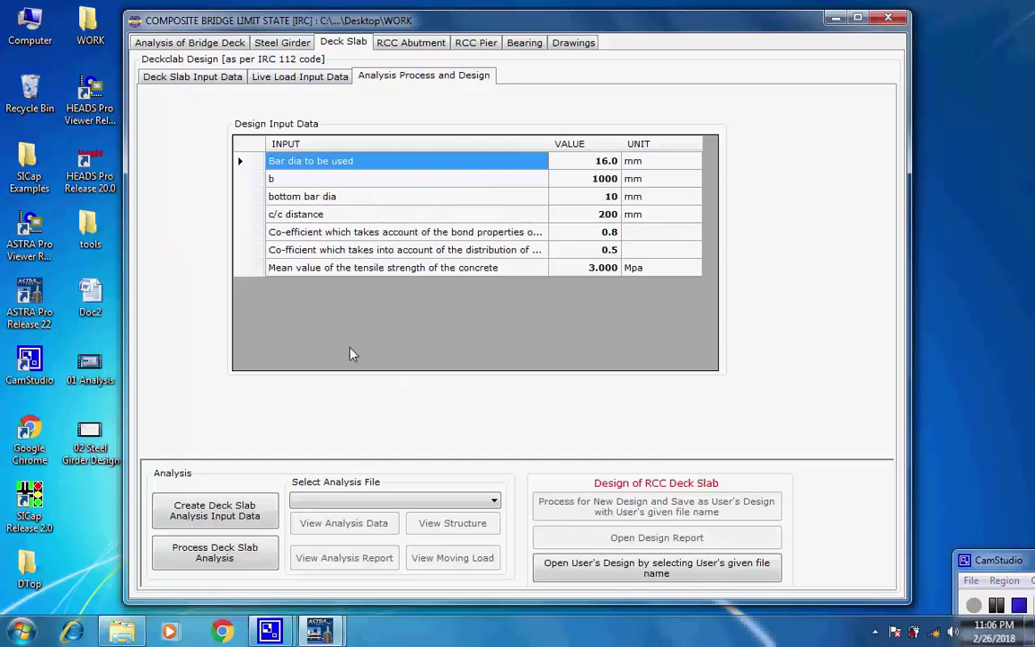
Create the deck slab analysis input data and check the list of analysis files, keeping Dead Load Analysis selected
{"action": "left_click", "coordinate": [215, 515]}
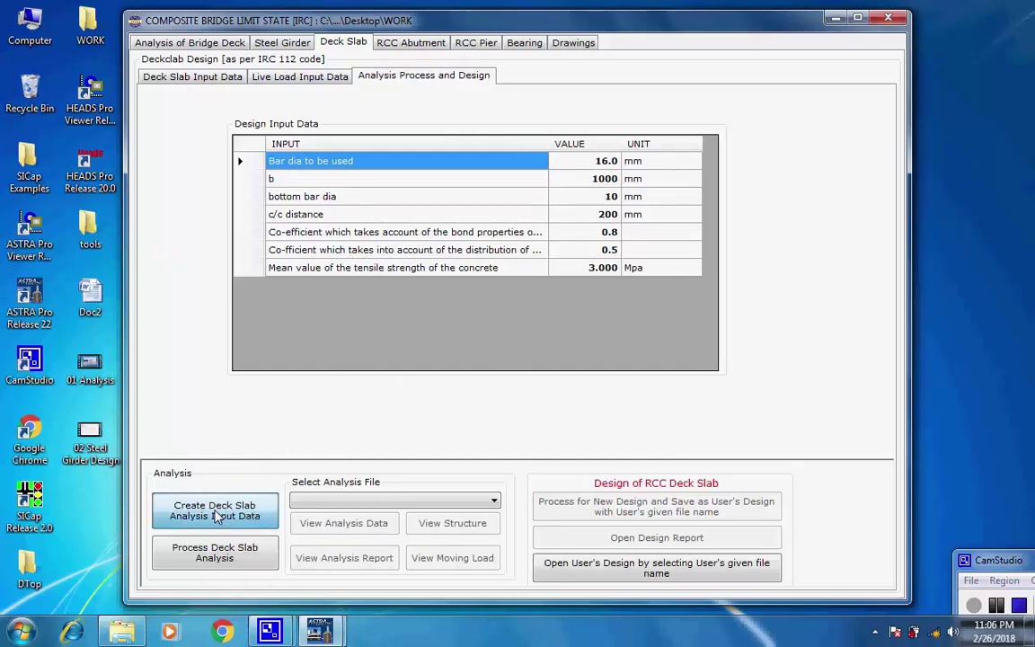
{"action": "left_click", "coordinate": [656, 370]}
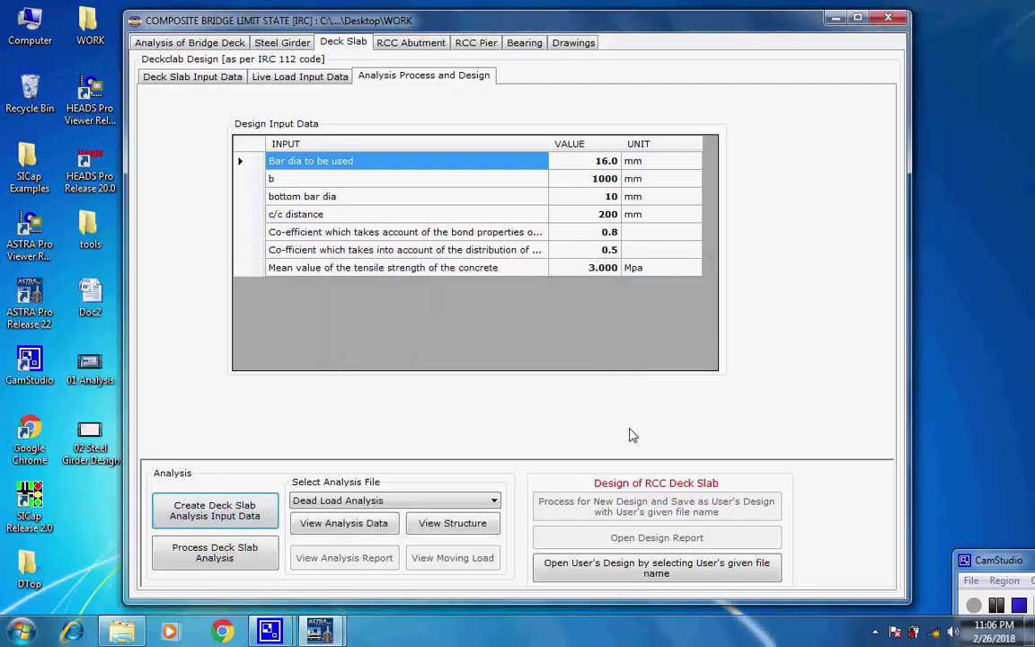
{"action": "left_click", "coordinate": [493, 500]}
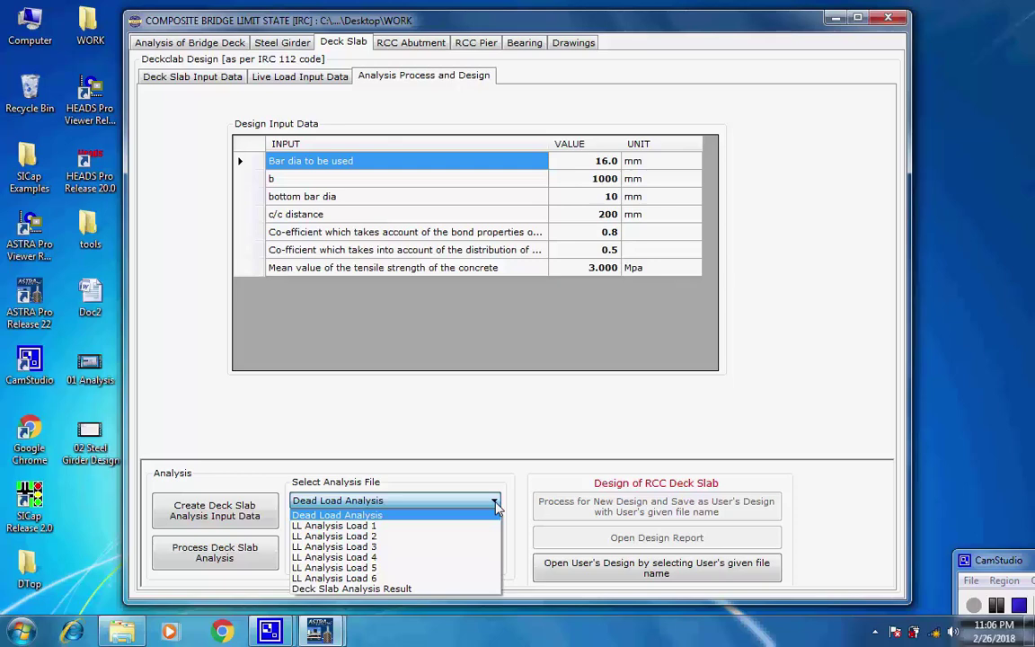
{"action": "left_click", "coordinate": [495, 503]}
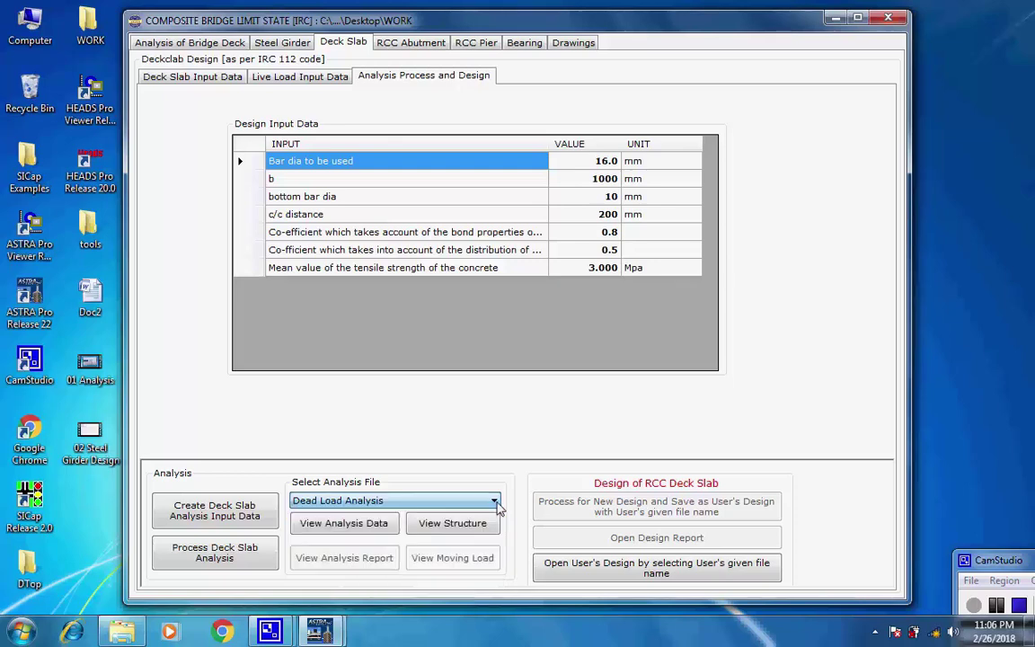
Process the deck slab analysis for all load cases and acknowledge the written report file
{"action": "left_click", "coordinate": [215, 552]}
{"action": "left_click", "coordinate": [454, 470]}
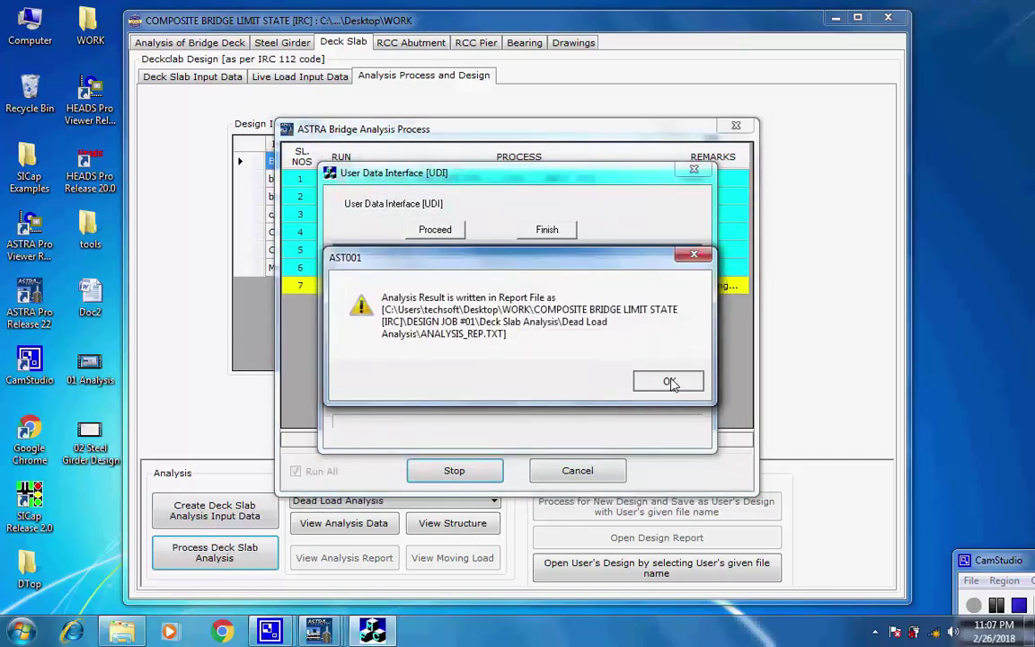
{"action": "left_click", "coordinate": [669, 383]}
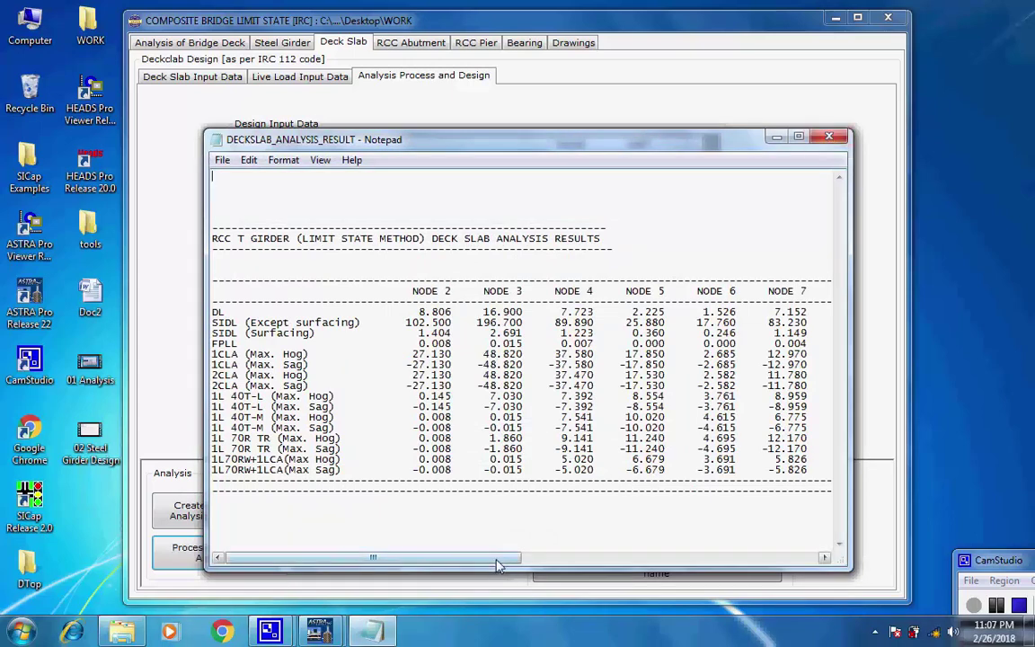
Review the nodal results in the DECKSLAB_ANALYSIS_RESULT report, close it, and check the available analysis files
{"action": "left_click_drag", "start_coordinate": [496, 558], "coordinate": [813, 565]}
{"action": "left_click_drag", "start_coordinate": [746, 558], "coordinate": [459, 539]}
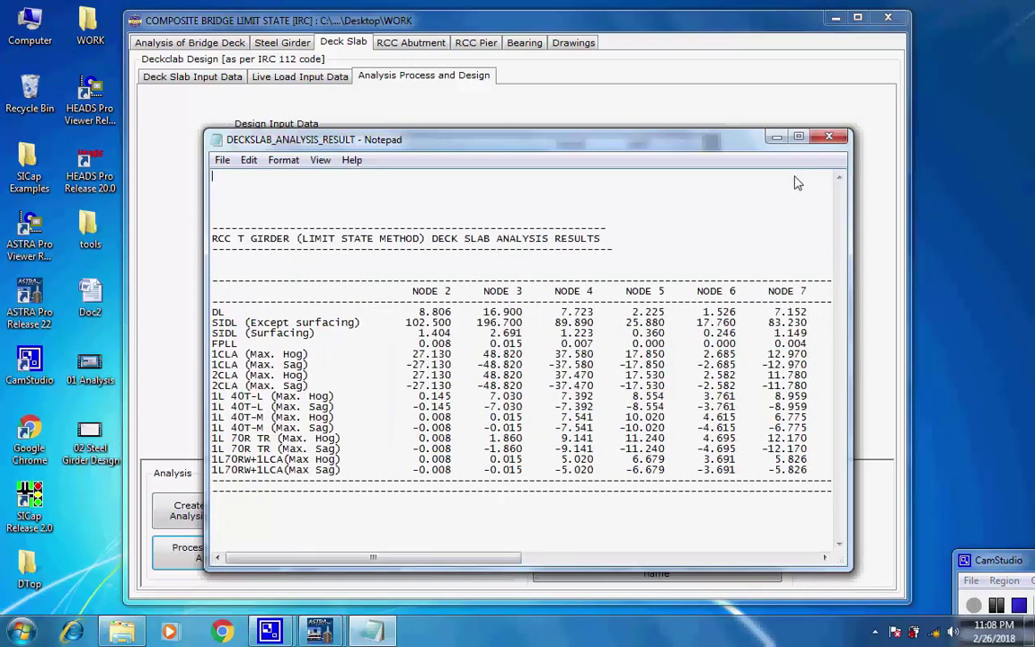
{"action": "left_click", "coordinate": [829, 137]}
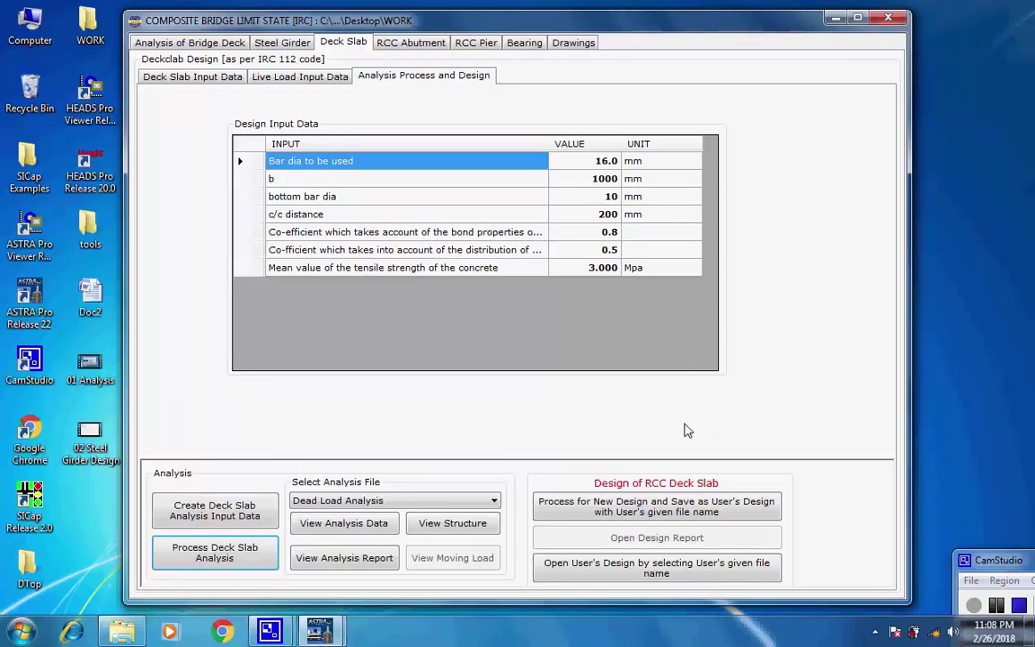
{"action": "left_click", "coordinate": [494, 502]}
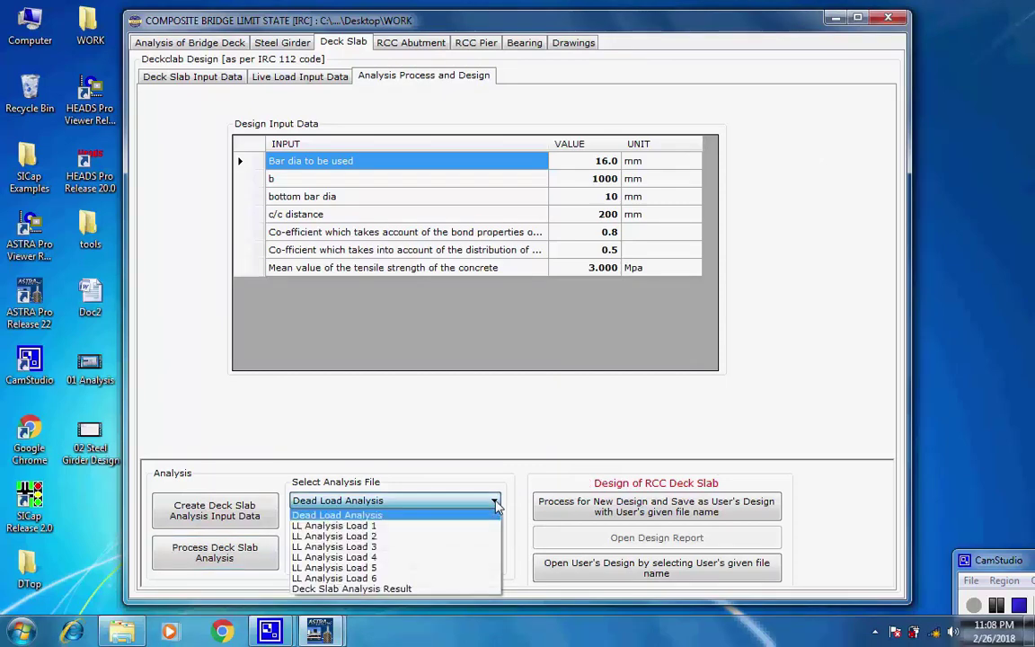
{"action": "left_click", "coordinate": [497, 506]}
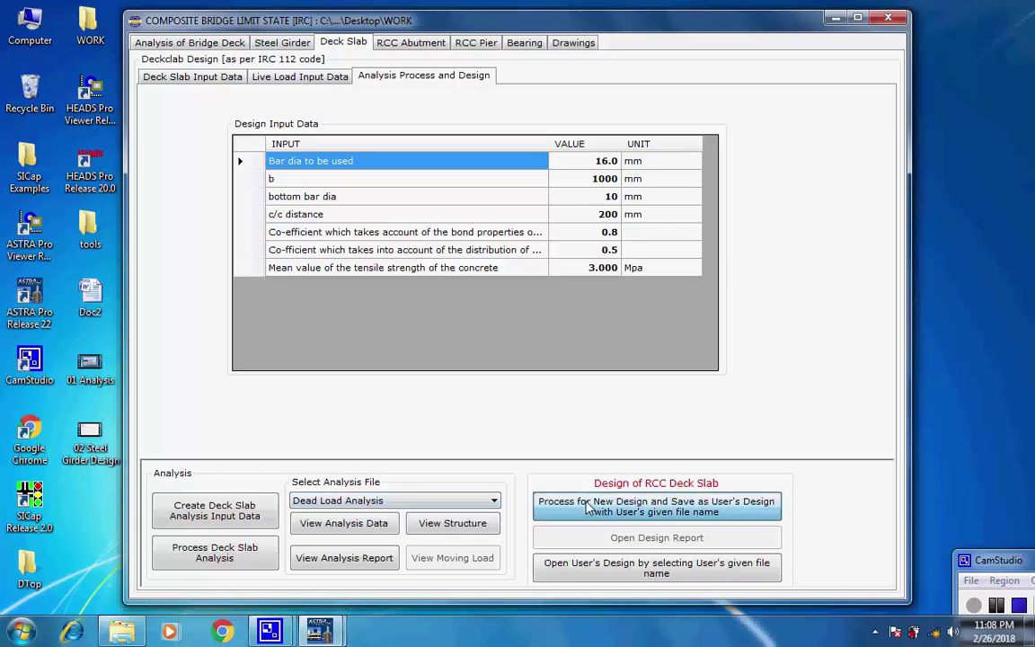
Process a new RCC deck slab design and show the start of the 2.LiveLoad sheet in its workbook
{"action": "left_click", "coordinate": [588, 507]}
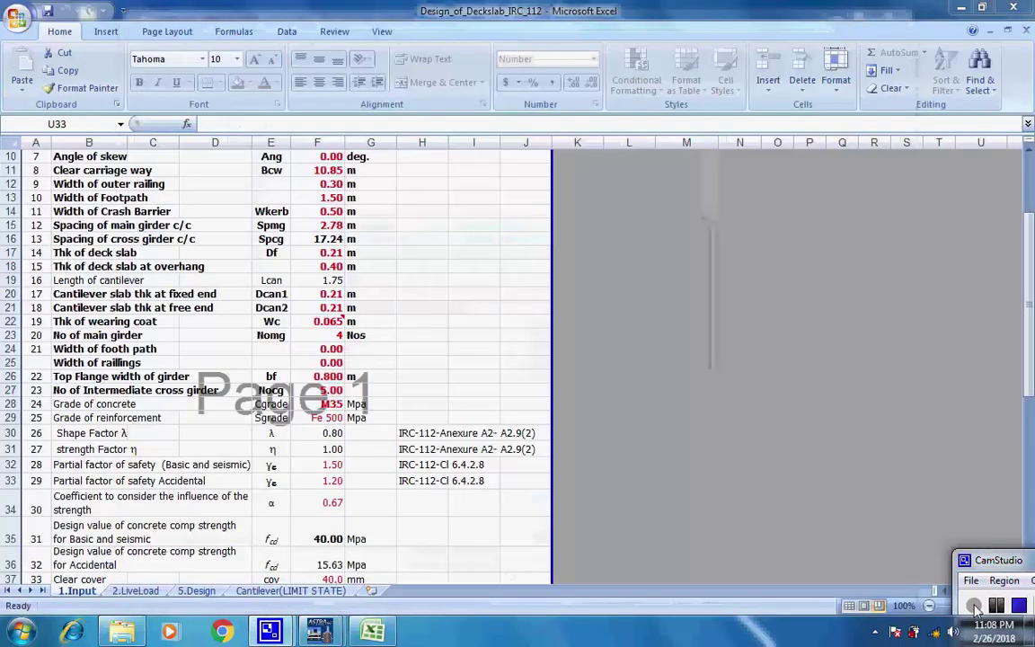
{"action": "left_click", "coordinate": [131, 594]}
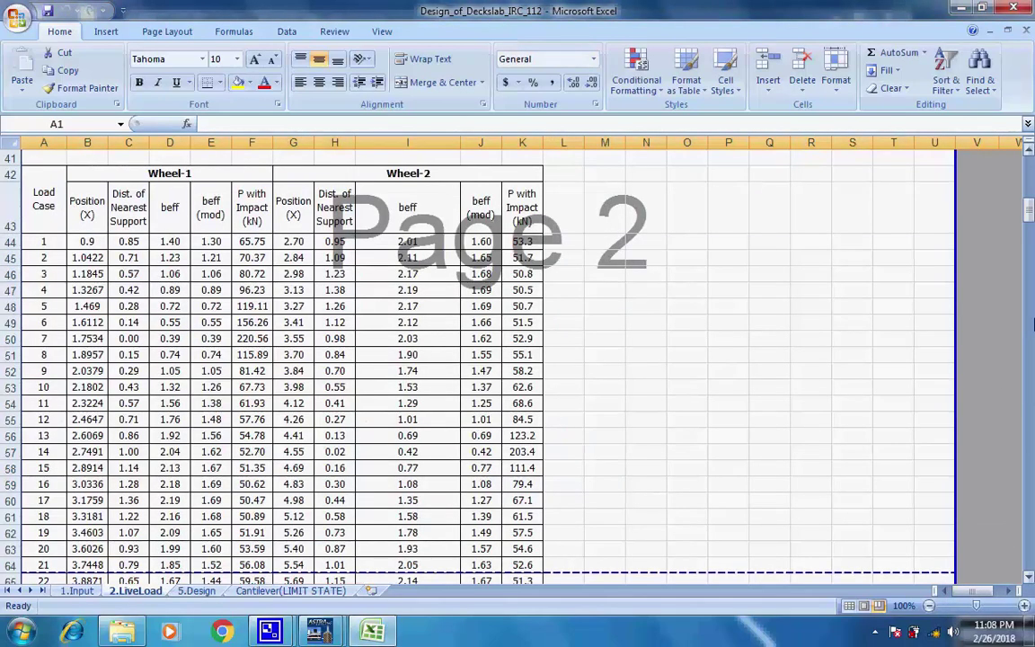
{"action": "scroll", "coordinate": [760, 407], "scroll_direction": "up", "scroll_amount": 8}
{"action": "scroll", "coordinate": [760, 407], "scroll_direction": "up", "scroll_amount": 5}
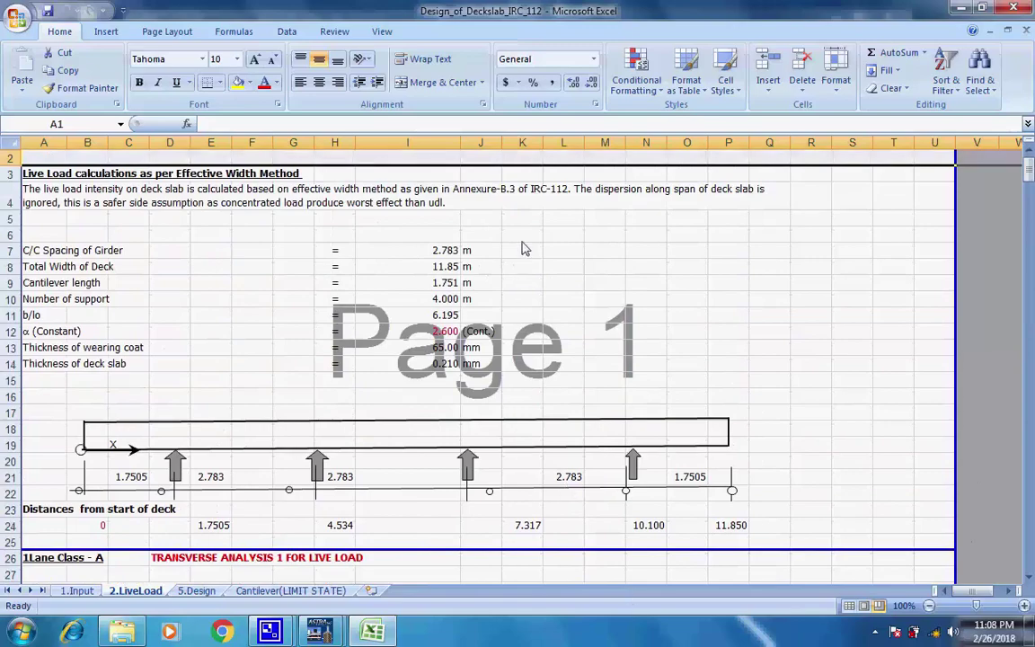
Review the effective width method data and the tables of transverse analyses 1 to 3 in the 2.LiveLoad sheet
{"action": "left_click", "coordinate": [563, 202]}
{"action": "scroll", "coordinate": [611, 274], "scroll_direction": "down", "scroll_amount": 8}
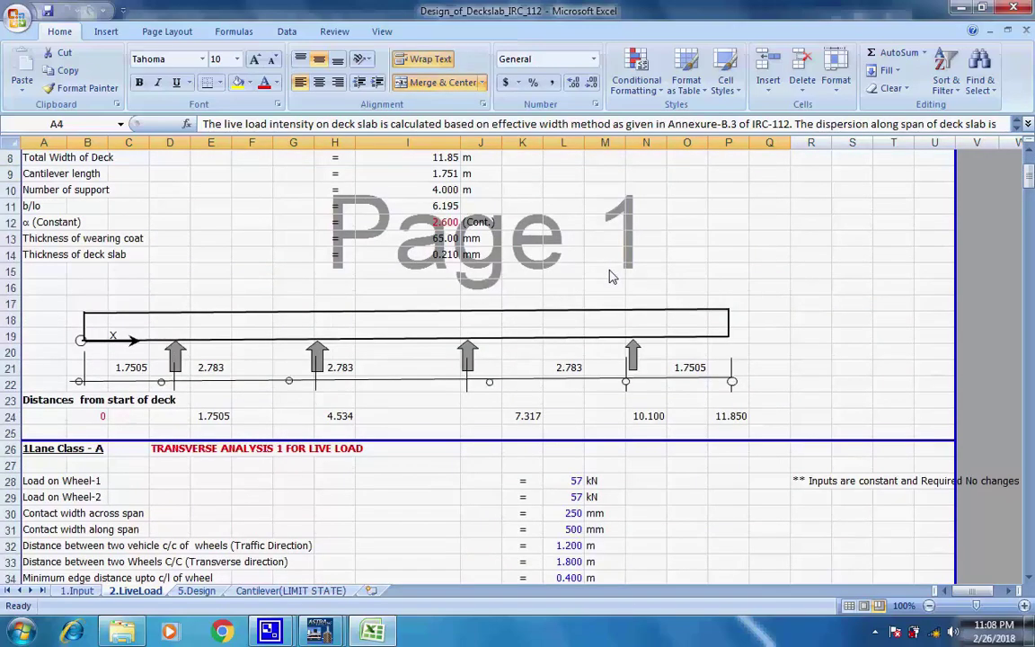
{"action": "scroll", "coordinate": [615, 305], "scroll_direction": "down", "scroll_amount": 20}
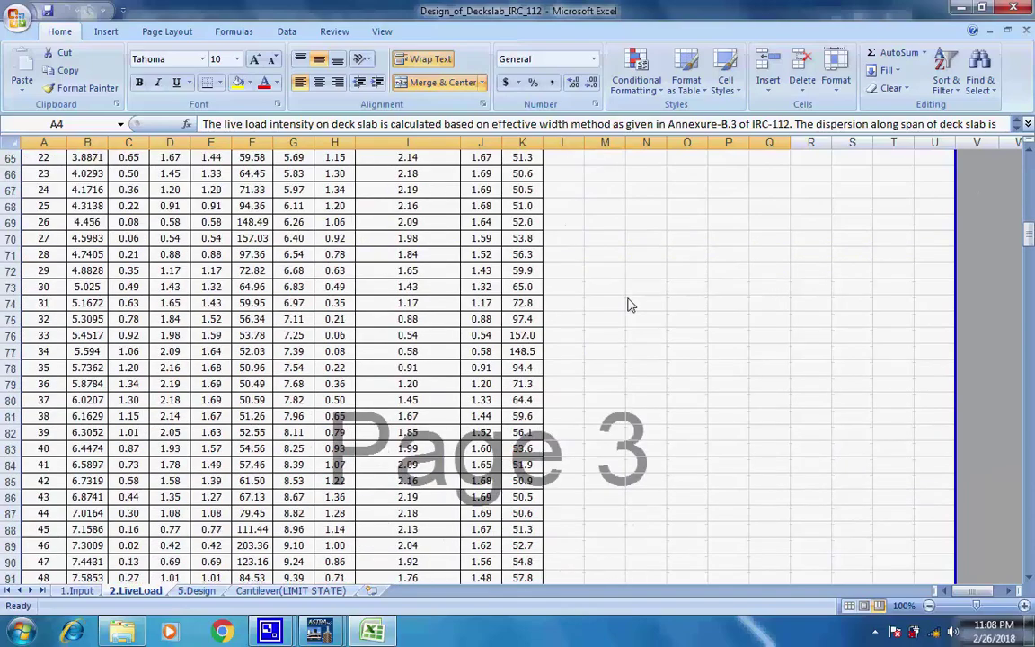
{"action": "scroll", "coordinate": [630, 305], "scroll_direction": "down", "scroll_amount": 11}
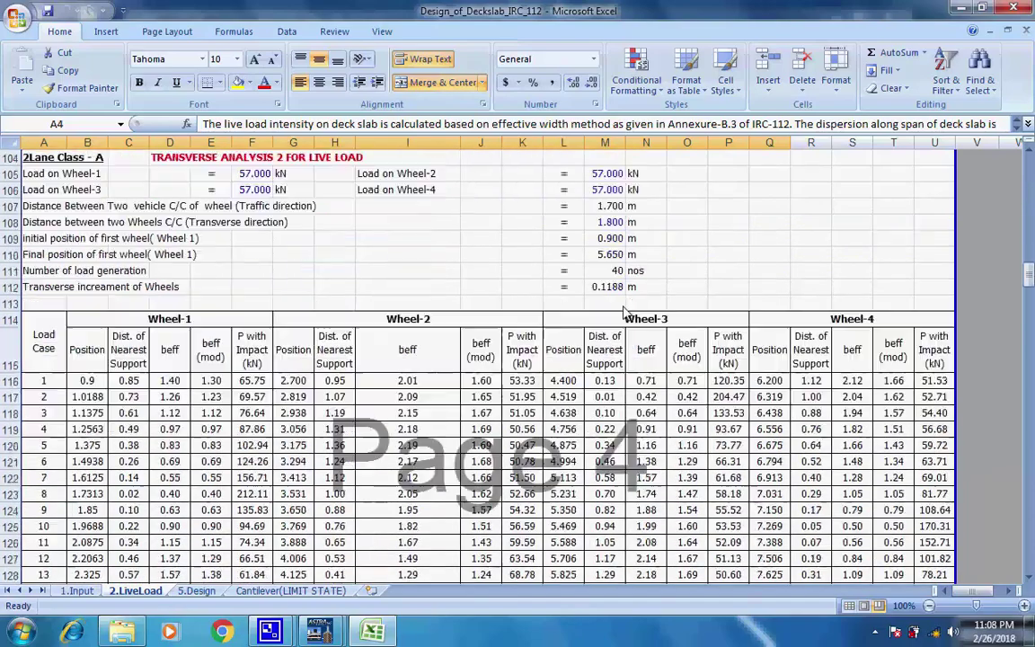
{"action": "scroll", "coordinate": [630, 316], "scroll_direction": "down", "scroll_amount": 6}
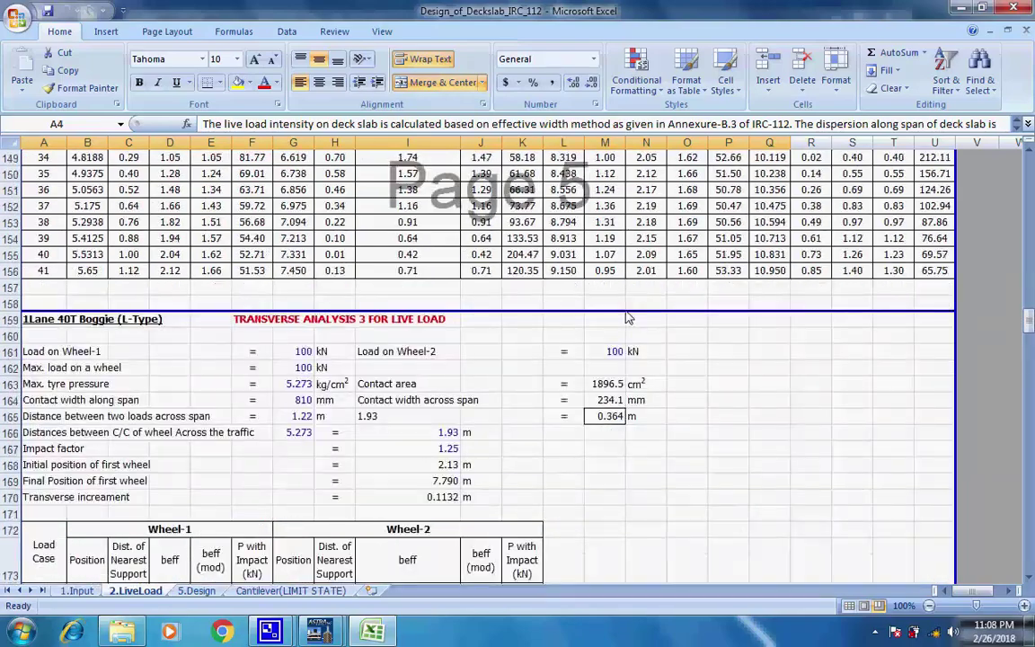
{"action": "scroll", "coordinate": [628, 317], "scroll_direction": "down", "scroll_amount": 19}
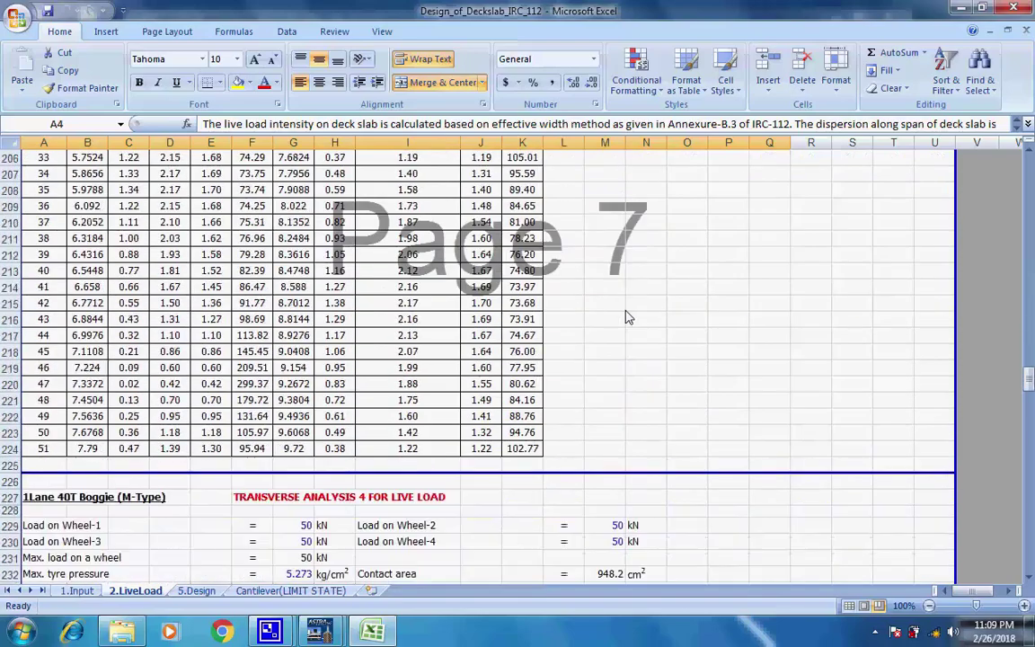
Review transverse analyses 4 to 6 in the 2.LiveLoad sheet, return to its beginning, and close the deck slab workbook
{"action": "scroll", "coordinate": [628, 317], "scroll_direction": "down", "scroll_amount": 18}
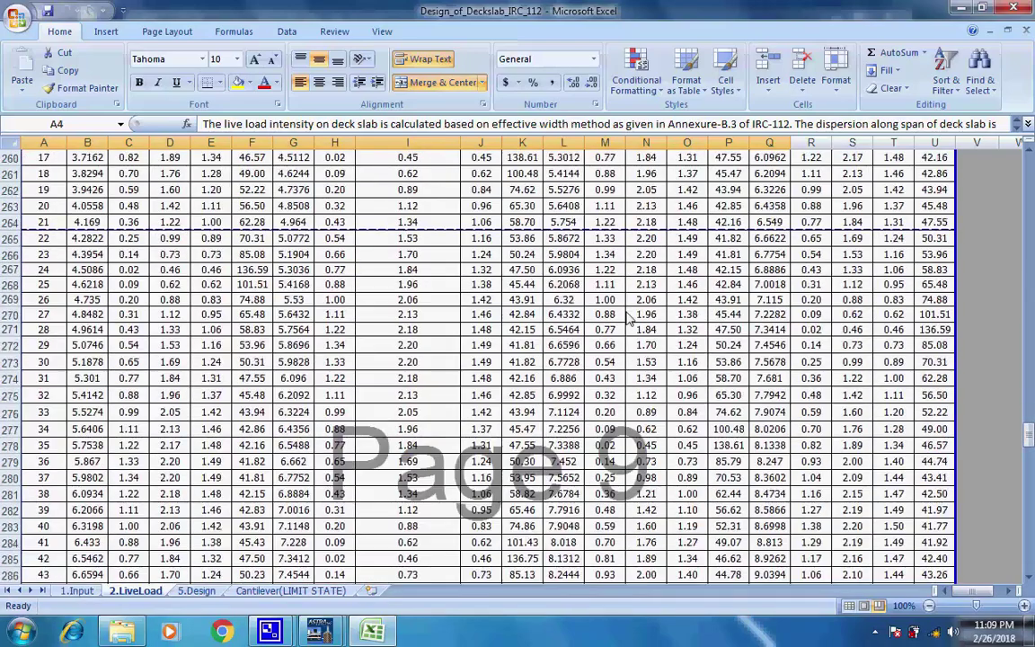
{"action": "scroll", "coordinate": [658, 370], "scroll_direction": "down", "scroll_amount": 20}
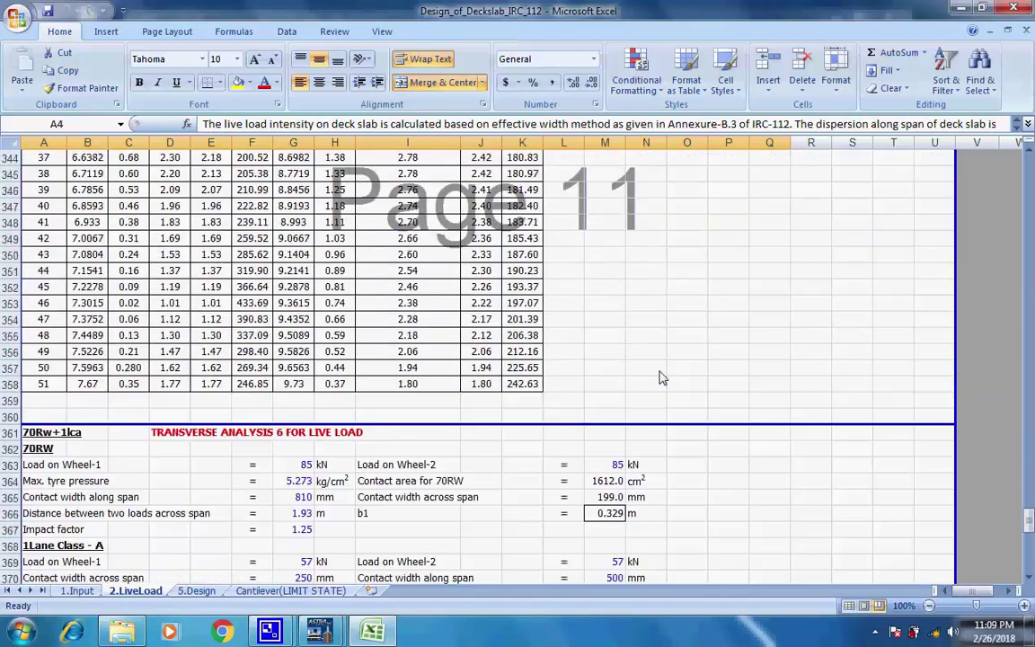
{"action": "scroll", "coordinate": [658, 378], "scroll_direction": "down", "scroll_amount": 17}
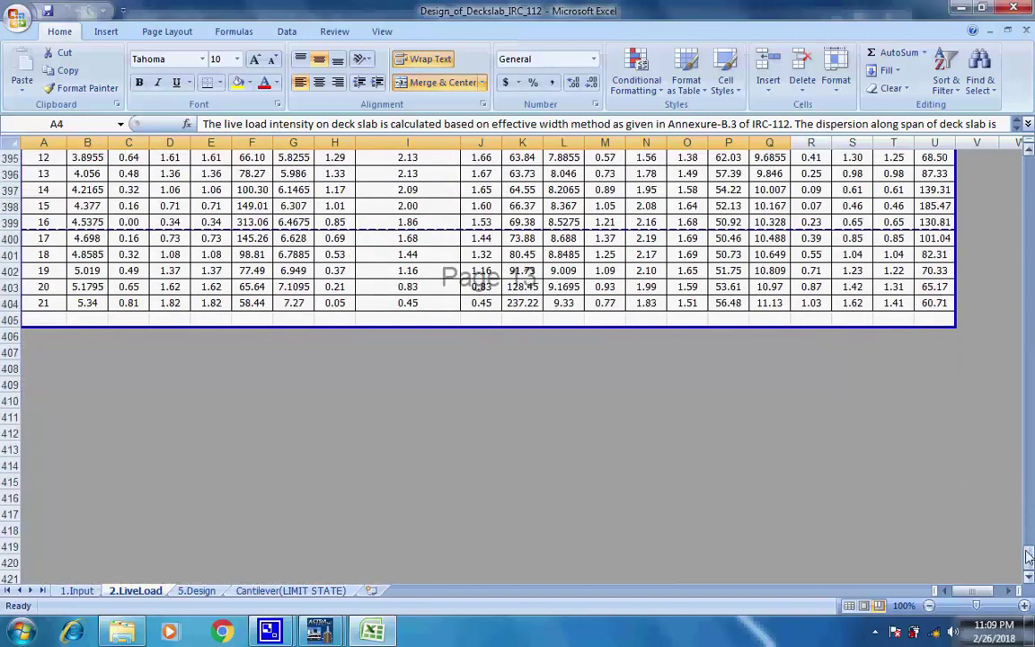
{"action": "left_click_drag", "start_coordinate": [1029, 557], "coordinate": [1005, 254]}
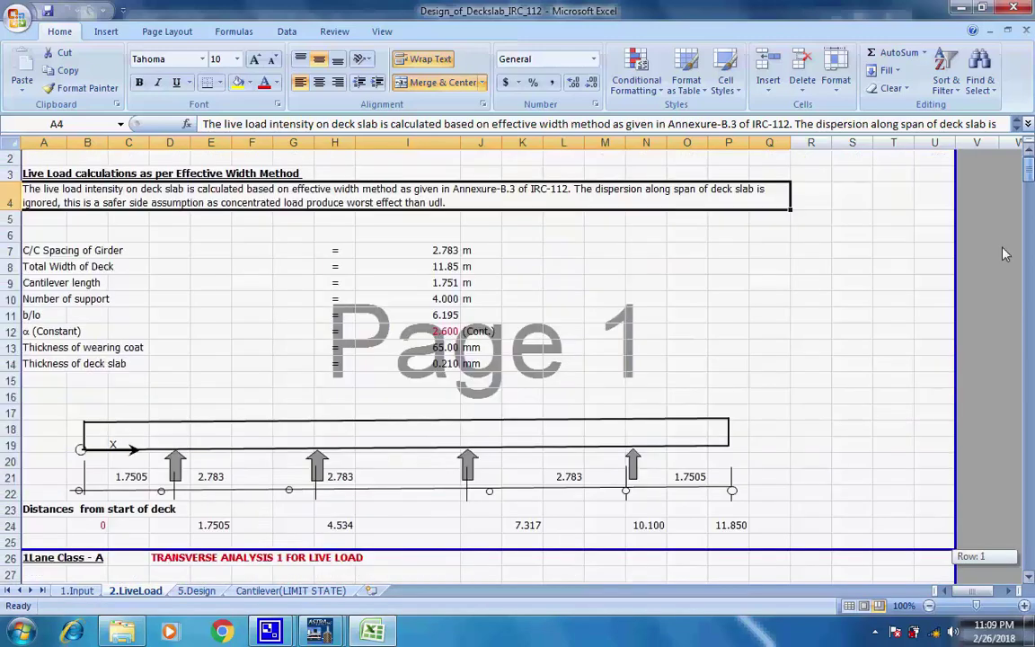
{"action": "left_click", "coordinate": [1013, 9]}
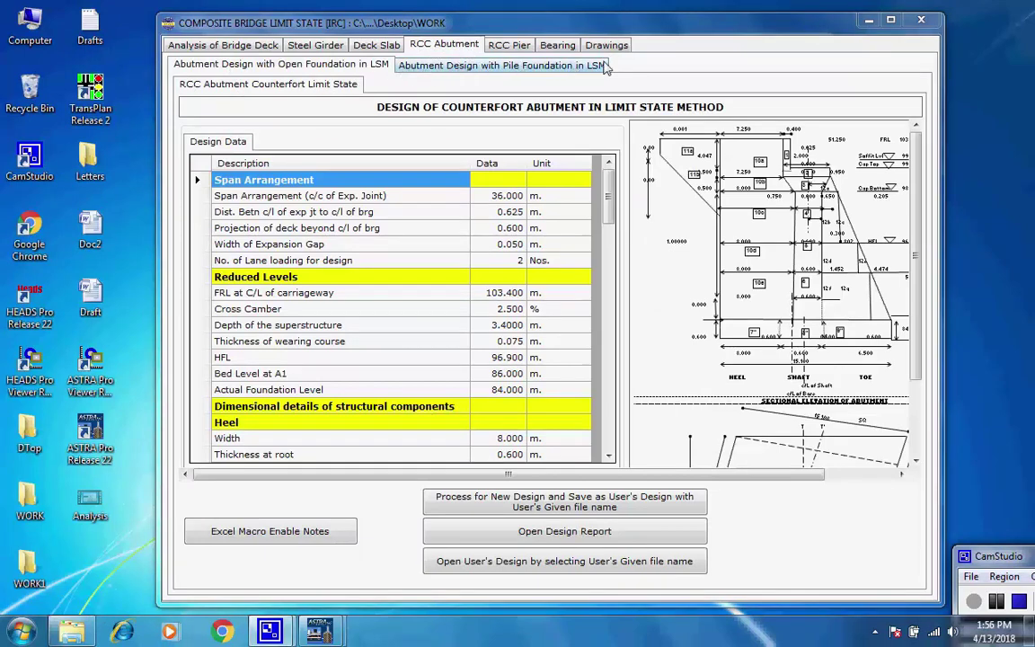
Examine the pile foundation abutment inputs, covering girder cross-section, abutment dimensions, superstructure loads and level details
{"action": "left_click", "coordinate": [537, 65]}
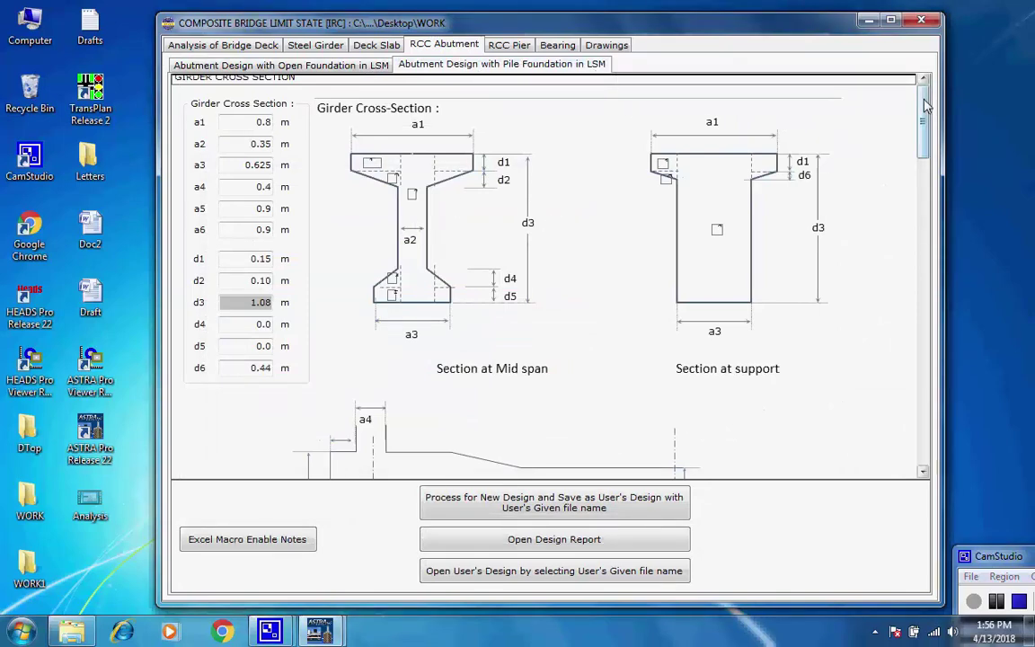
{"action": "mouse_move", "coordinate": [925, 106]}
{"action": "left_mouse_down"}
{"action": "mouse_move", "coordinate": [925, 155]}
{"action": "mouse_move", "coordinate": [940, 175]}
{"action": "mouse_move", "coordinate": [928, 229]}
{"action": "left_mouse_up"}
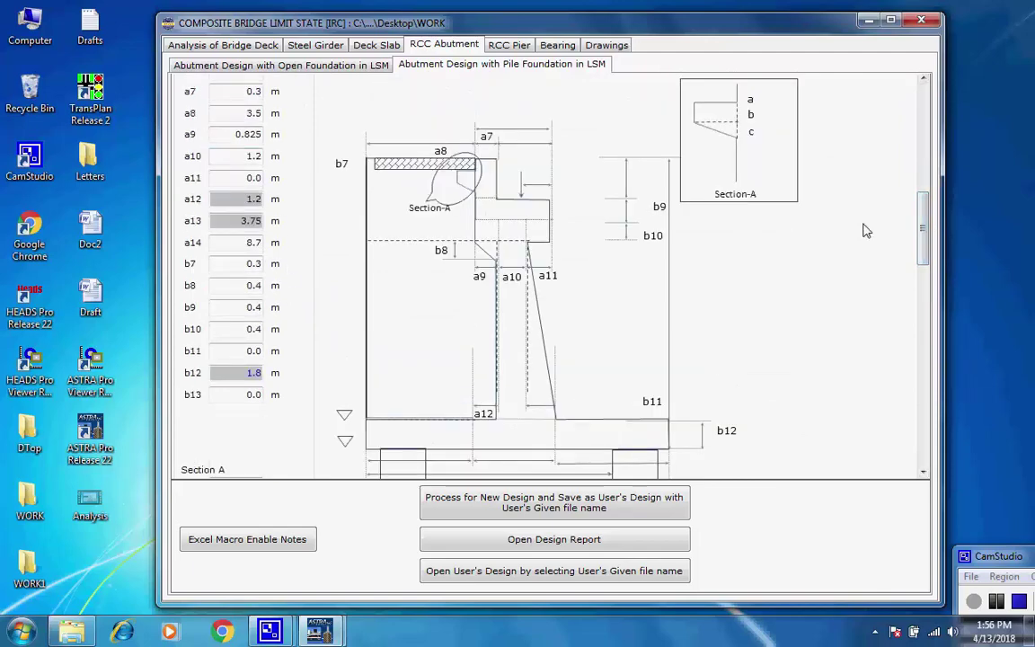
{"action": "left_click_drag", "start_coordinate": [931, 231], "coordinate": [924, 218]}
{"action": "left_click", "coordinate": [928, 281]}
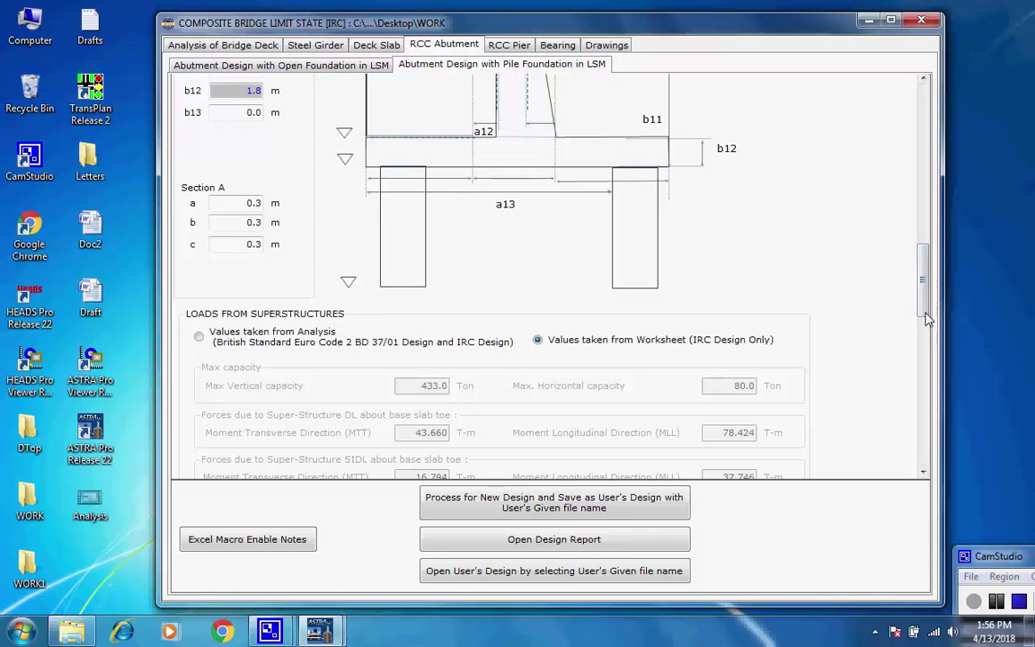
{"action": "left_click", "coordinate": [924, 332]}
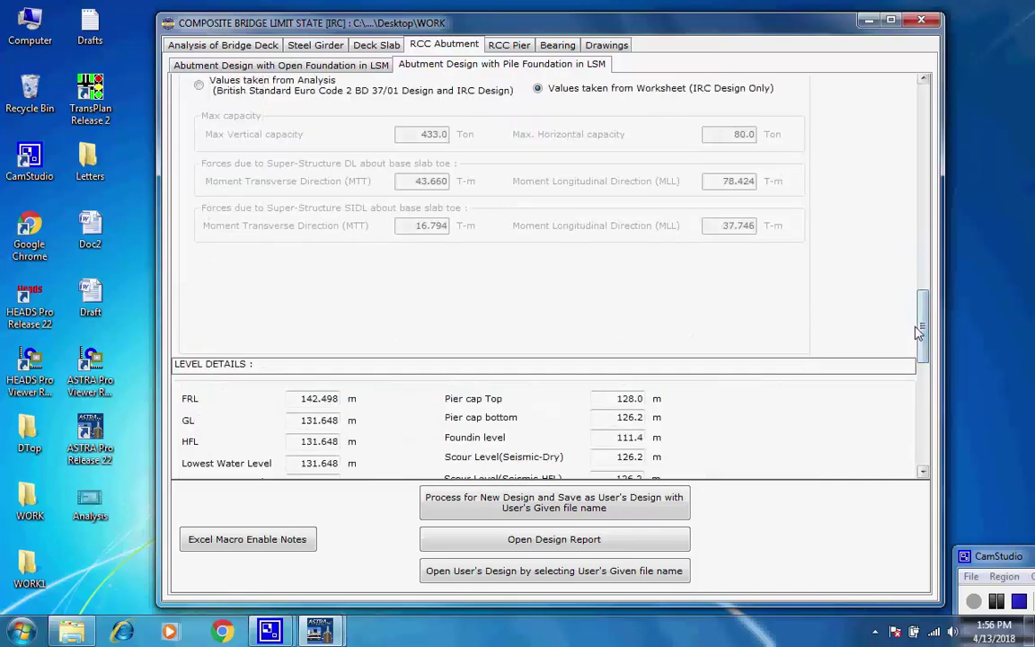
{"action": "scroll", "coordinate": [836, 288], "scroll_direction": "up", "scroll_amount": 1}
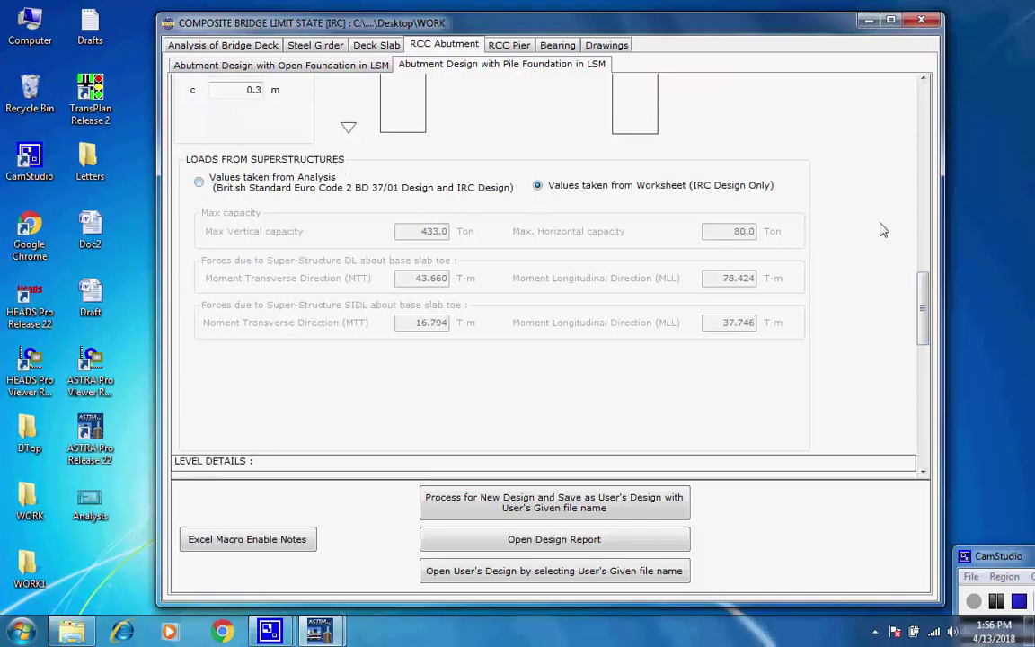
Review the structural, superstructure, material and return wall inputs, and process a new design of the abutment with pile foundation
{"action": "left_click_drag", "start_coordinate": [929, 295], "coordinate": [917, 382]}
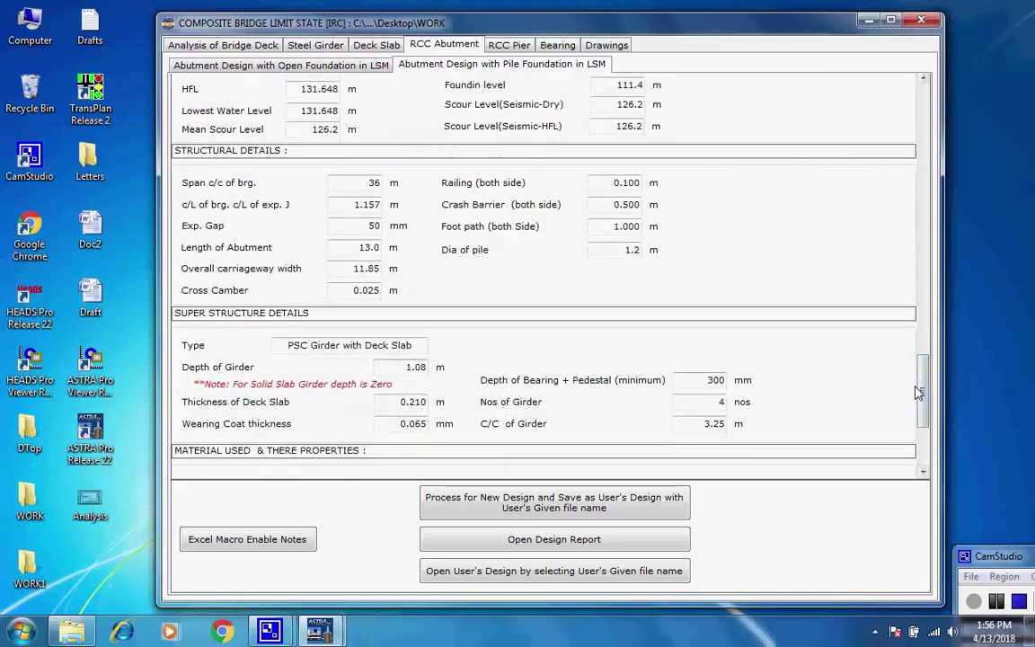
{"action": "left_click_drag", "start_coordinate": [926, 392], "coordinate": [927, 438]}
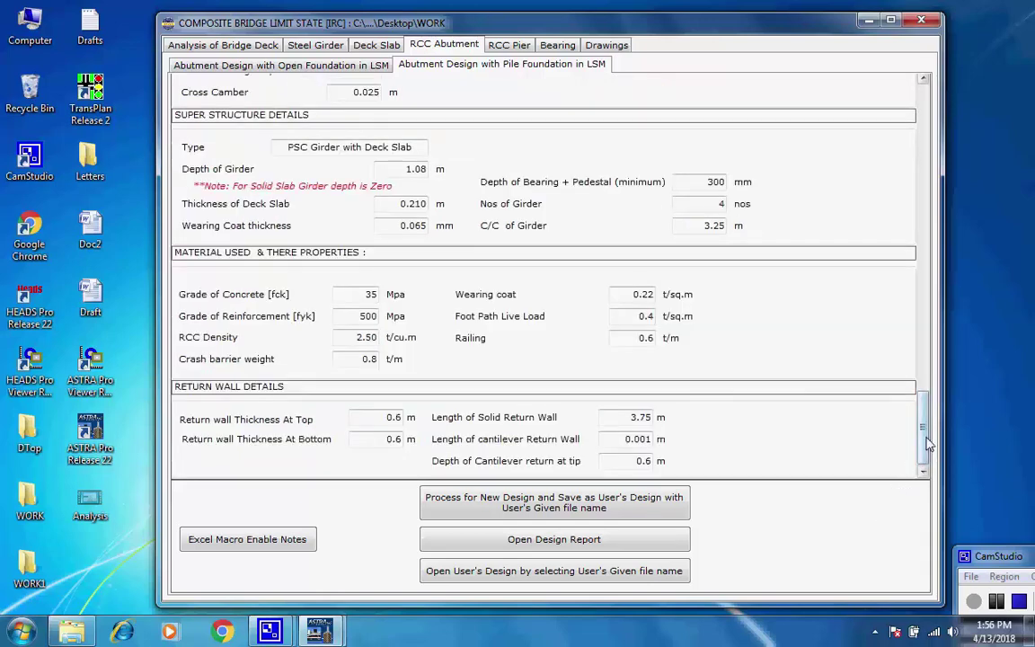
{"action": "left_click_drag", "start_coordinate": [929, 443], "coordinate": [843, 134]}
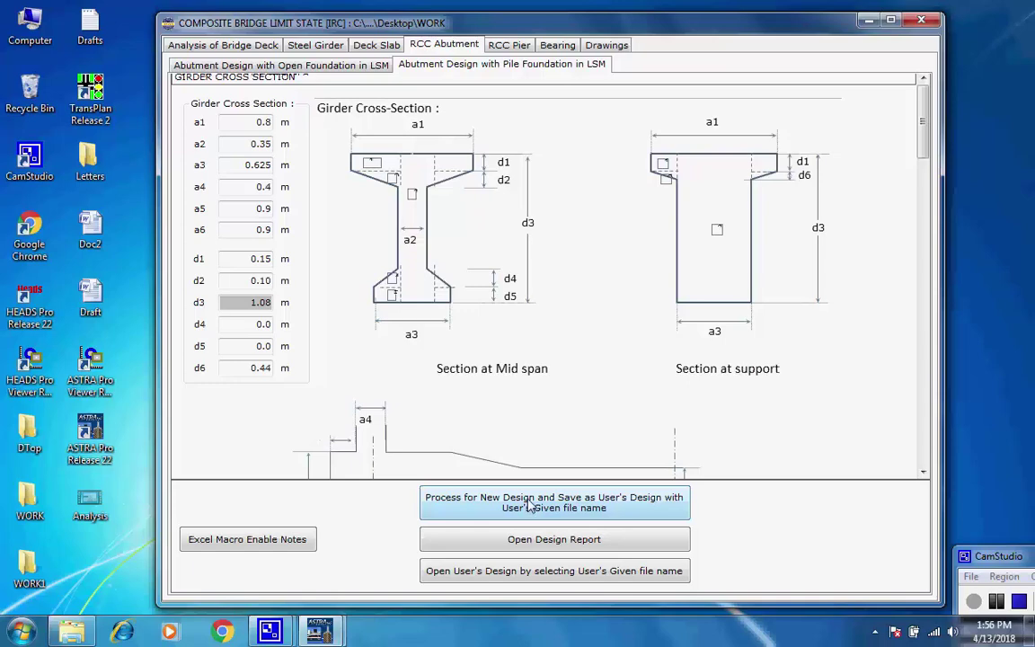
{"action": "left_click", "coordinate": [531, 506]}
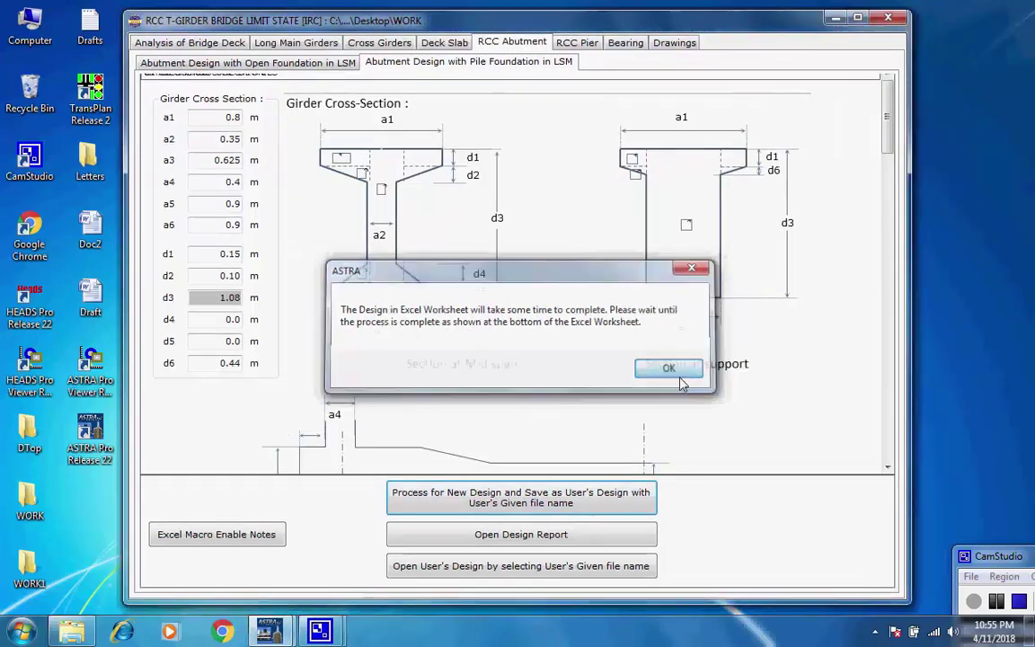
{"action": "left_click", "coordinate": [675, 373]}
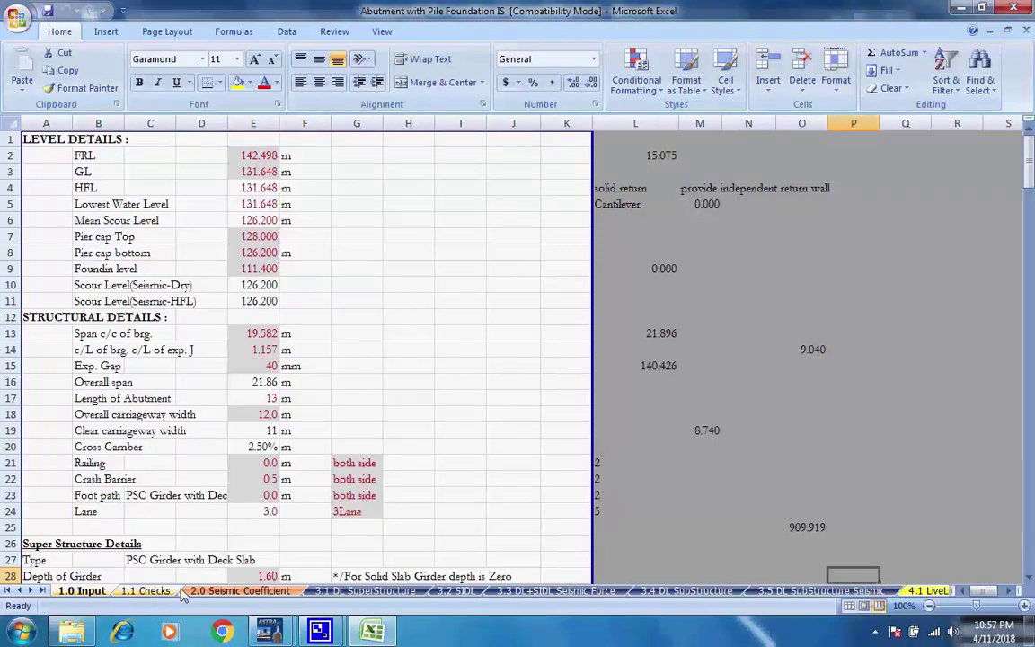
Review the design parameters, abutment shaft design, crack width check and stress check in the 1.1 Checks sheet
{"action": "left_click", "coordinate": [148, 591]}
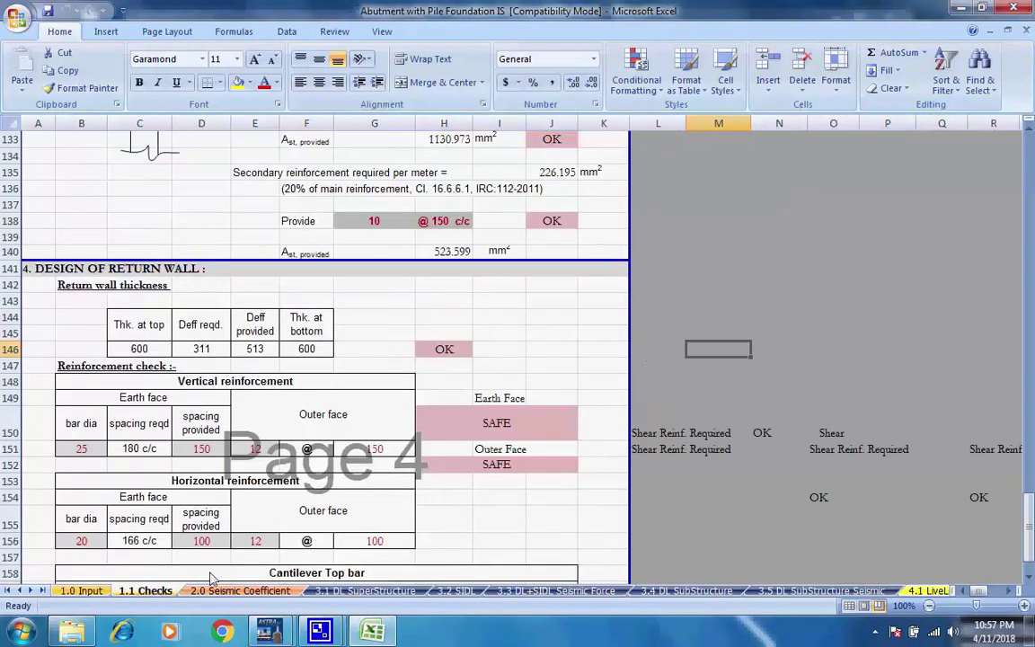
{"action": "scroll", "coordinate": [806, 415], "scroll_direction": "up", "scroll_amount": 20}
{"action": "scroll", "coordinate": [360, 530], "scroll_direction": "up", "scroll_amount": 20}
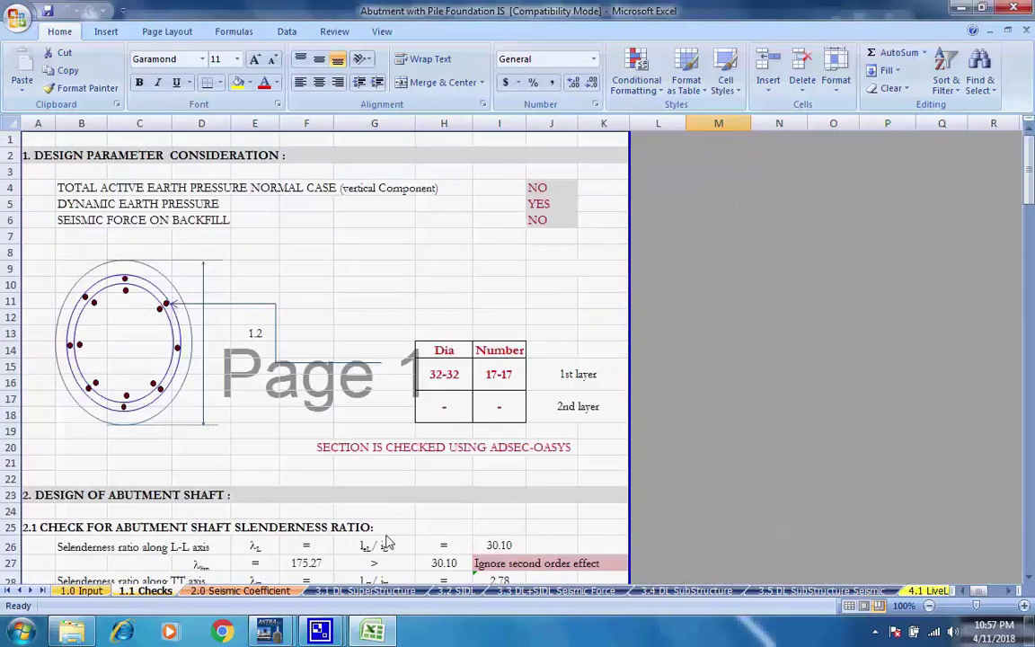
{"action": "scroll", "coordinate": [373, 548], "scroll_direction": "down", "scroll_amount": 13}
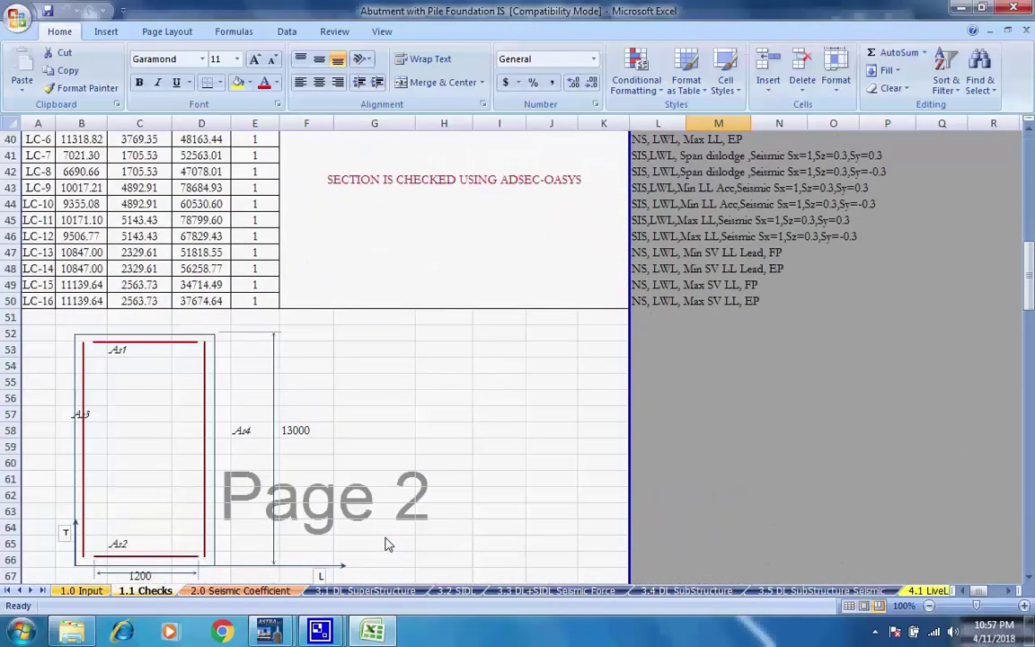
{"action": "scroll", "coordinate": [384, 545], "scroll_direction": "down", "scroll_amount": 6}
{"action": "scroll", "coordinate": [386, 548], "scroll_direction": "down", "scroll_amount": 6}
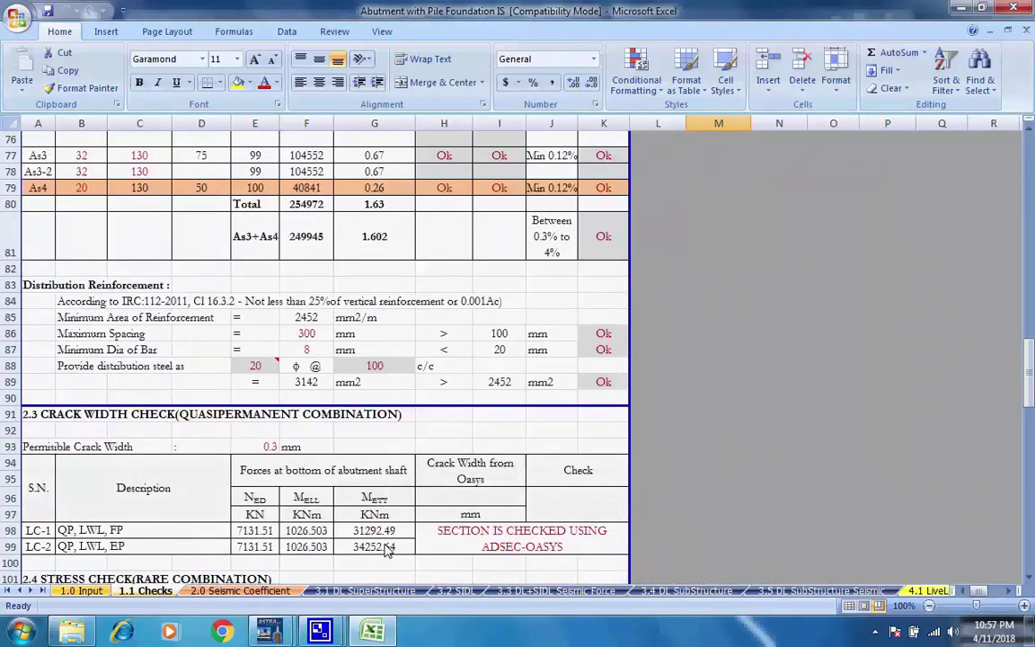
{"action": "scroll", "coordinate": [387, 548], "scroll_direction": "down", "scroll_amount": 7}
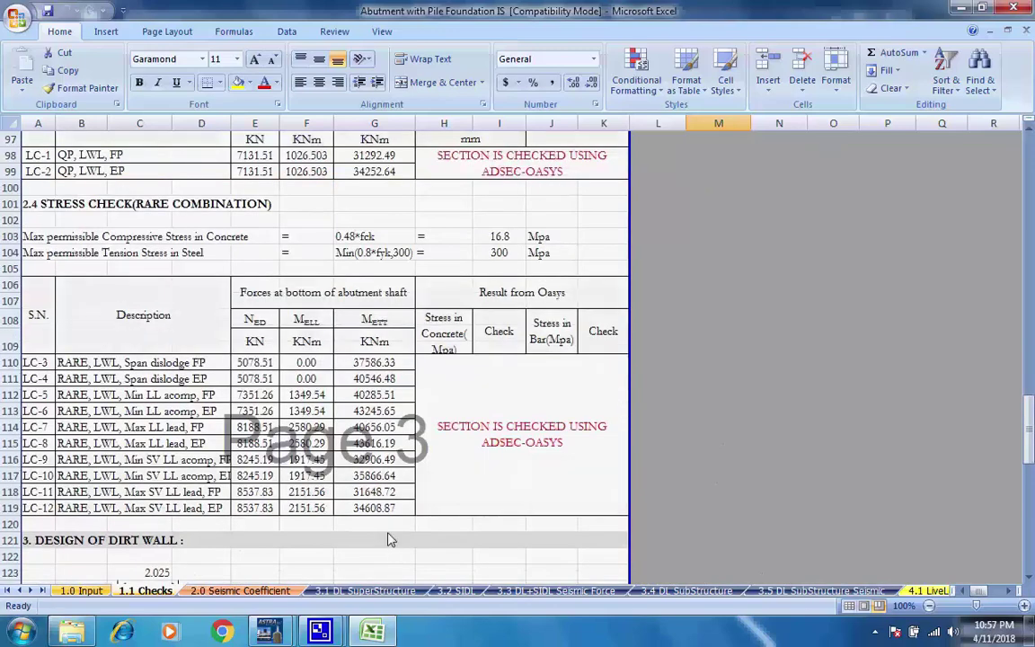
{"action": "scroll", "coordinate": [396, 540], "scroll_direction": "up", "scroll_amount": 8}
{"action": "scroll", "coordinate": [406, 536], "scroll_direction": "up", "scroll_amount": 3}
Review the seismic force calculation in the 2.0 Seismic Coefficient sheet and the superstructure weight and cross-sections in the 3.1 DL SuperStructure sheet
{"action": "left_click", "coordinate": [260, 591]}
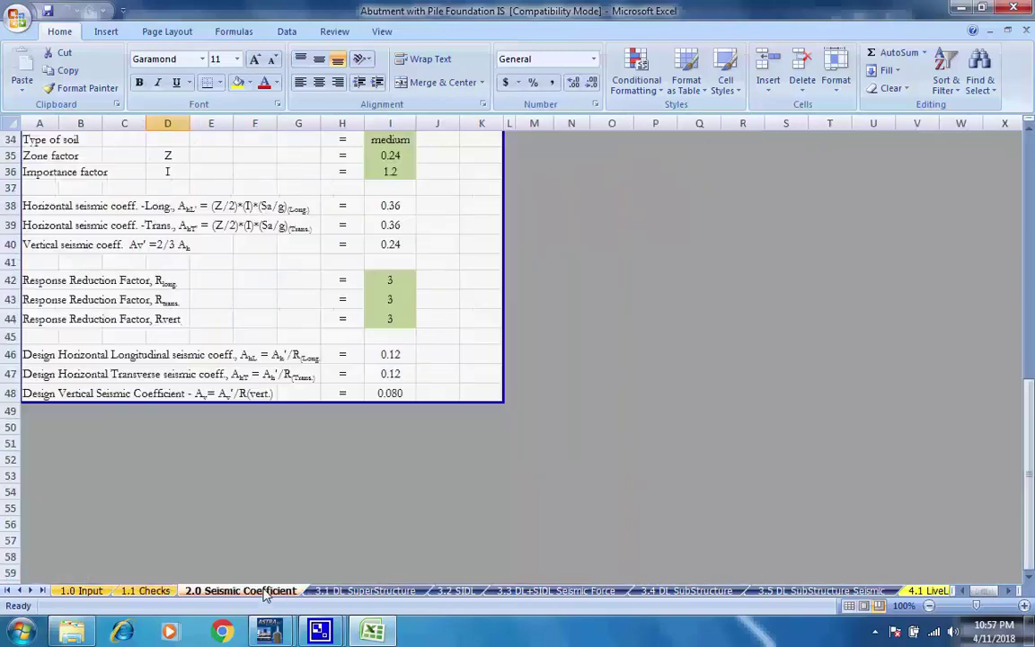
{"action": "scroll", "coordinate": [440, 472], "scroll_direction": "up", "scroll_amount": 9}
{"action": "scroll", "coordinate": [440, 479], "scroll_direction": "up", "scroll_amount": 2}
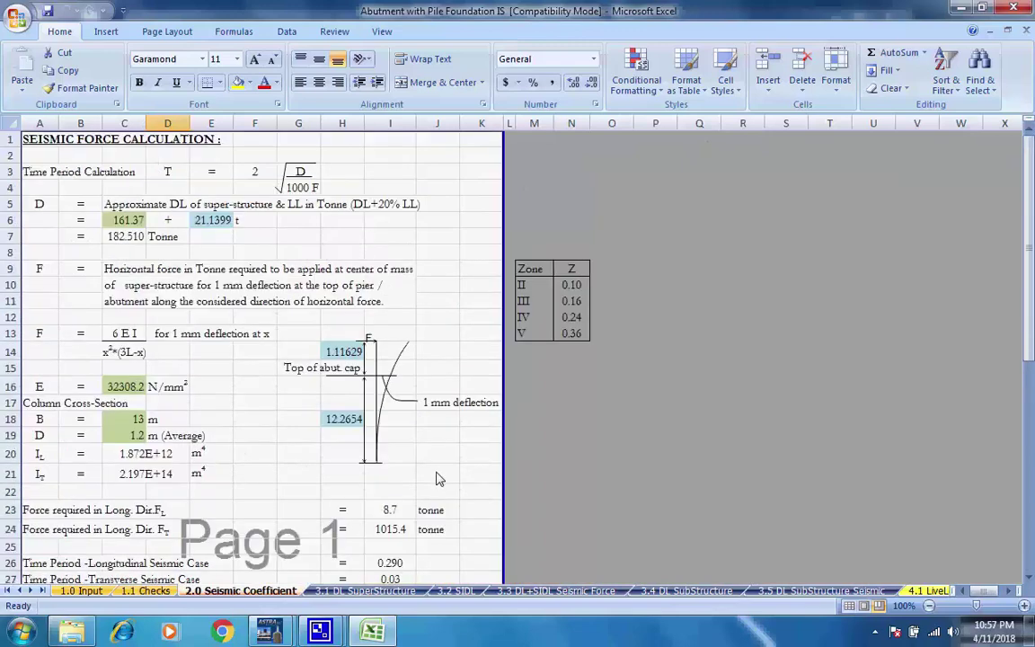
{"action": "left_click", "coordinate": [350, 593]}
{"action": "scroll", "coordinate": [467, 462], "scroll_direction": "up", "scroll_amount": 20}
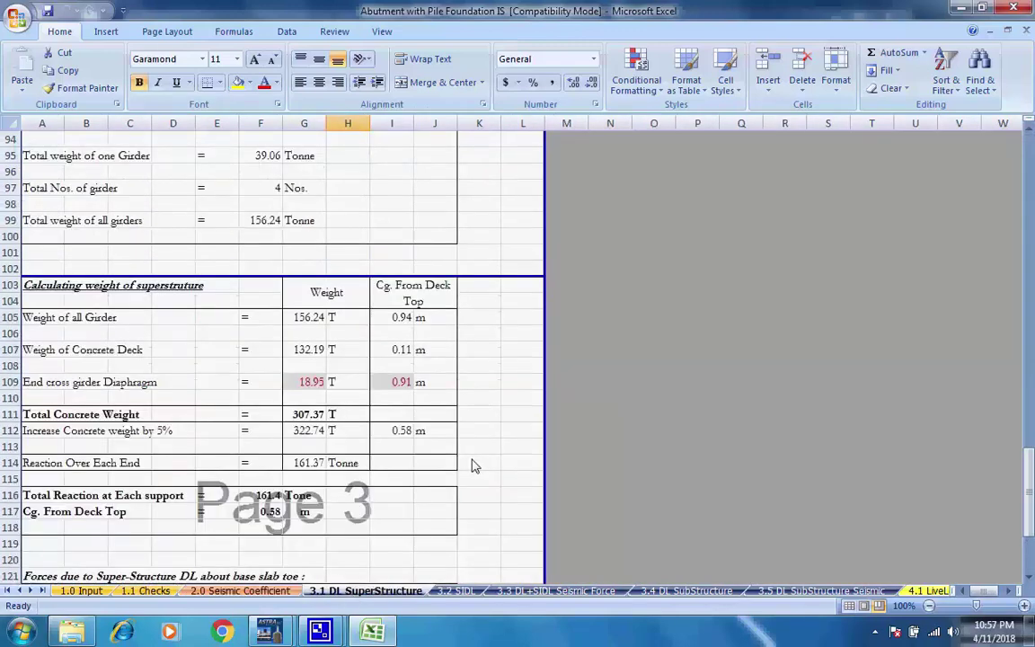
{"action": "scroll", "coordinate": [455, 463], "scroll_direction": "up", "scroll_amount": 15}
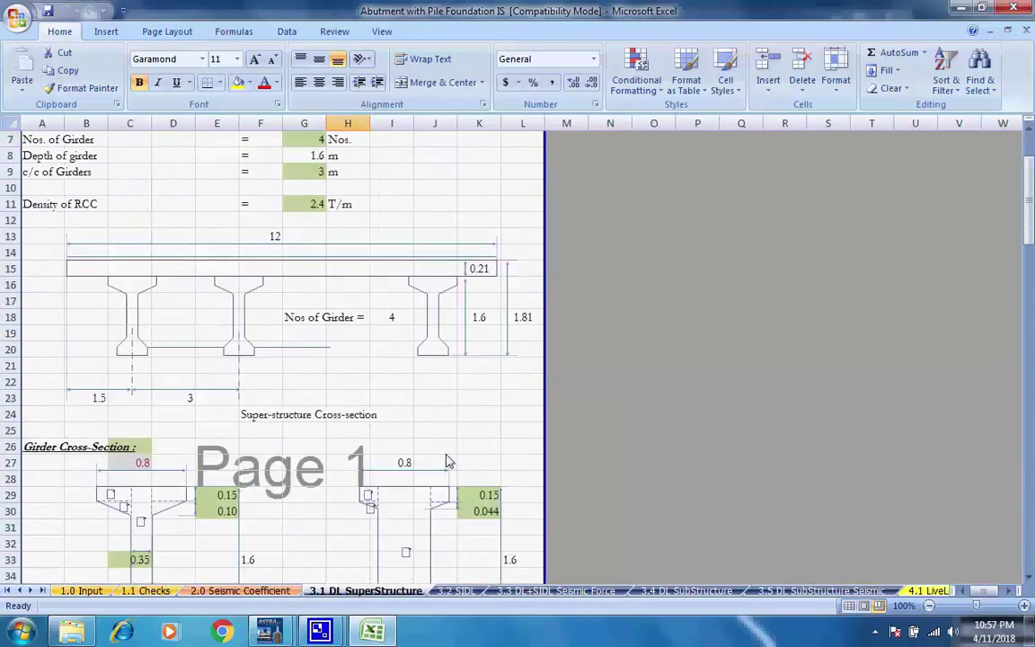
Examine the SIDL calculation in the 3.2 SIDL sheet and the seismic components in the 3.3 DL+SIDL Seismic Force sheet
{"action": "left_click", "coordinate": [453, 592]}
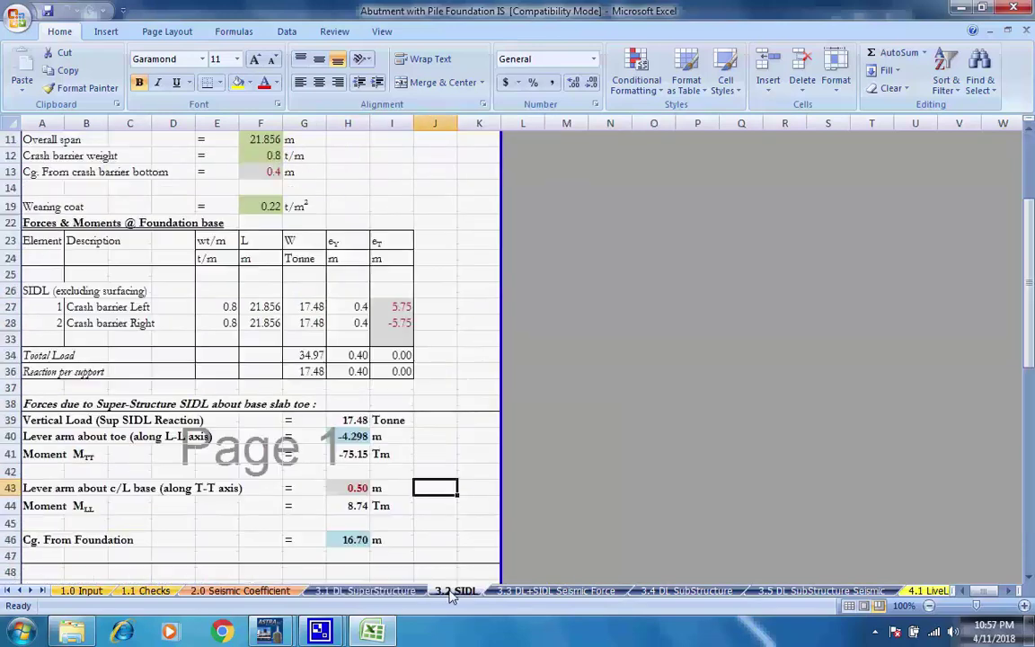
{"action": "scroll", "coordinate": [485, 472], "scroll_direction": "up", "scroll_amount": 4}
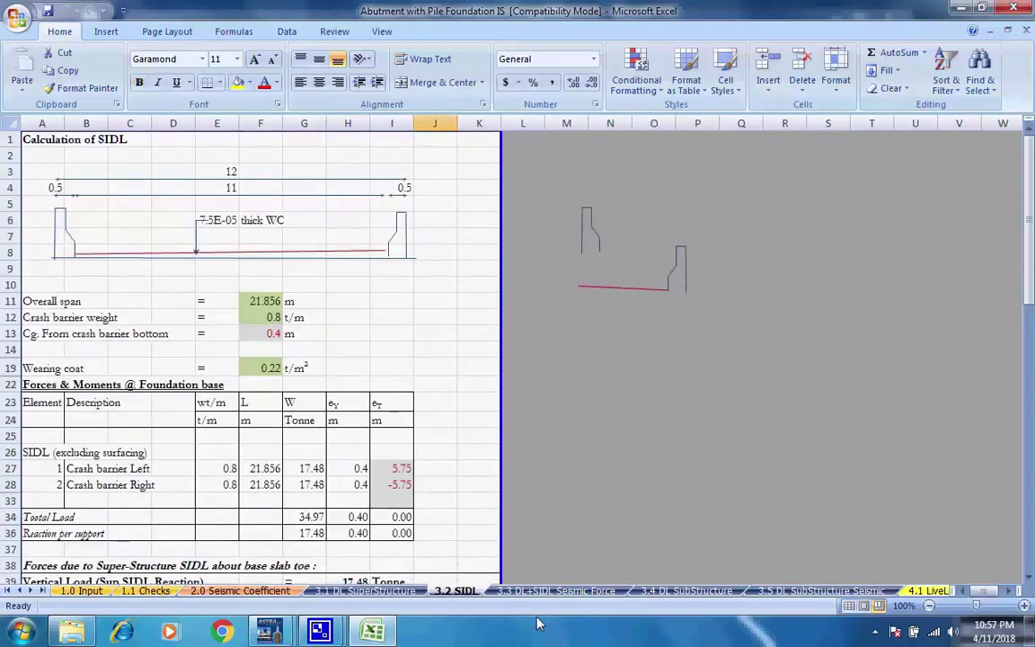
{"action": "left_click", "coordinate": [541, 590]}
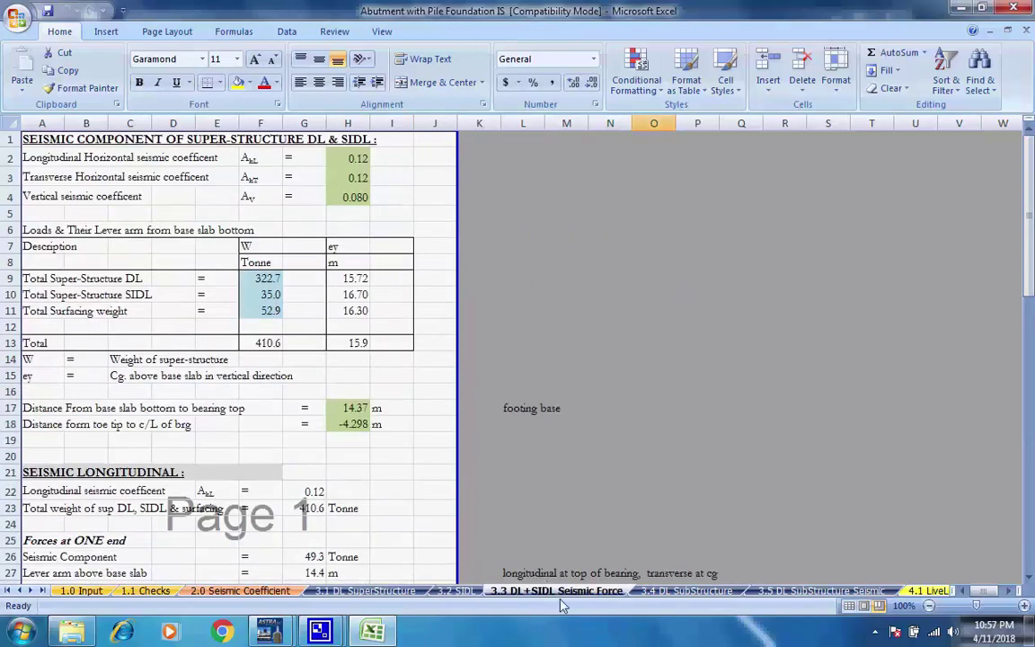
{"action": "scroll", "coordinate": [514, 505], "scroll_direction": "down", "scroll_amount": 8}
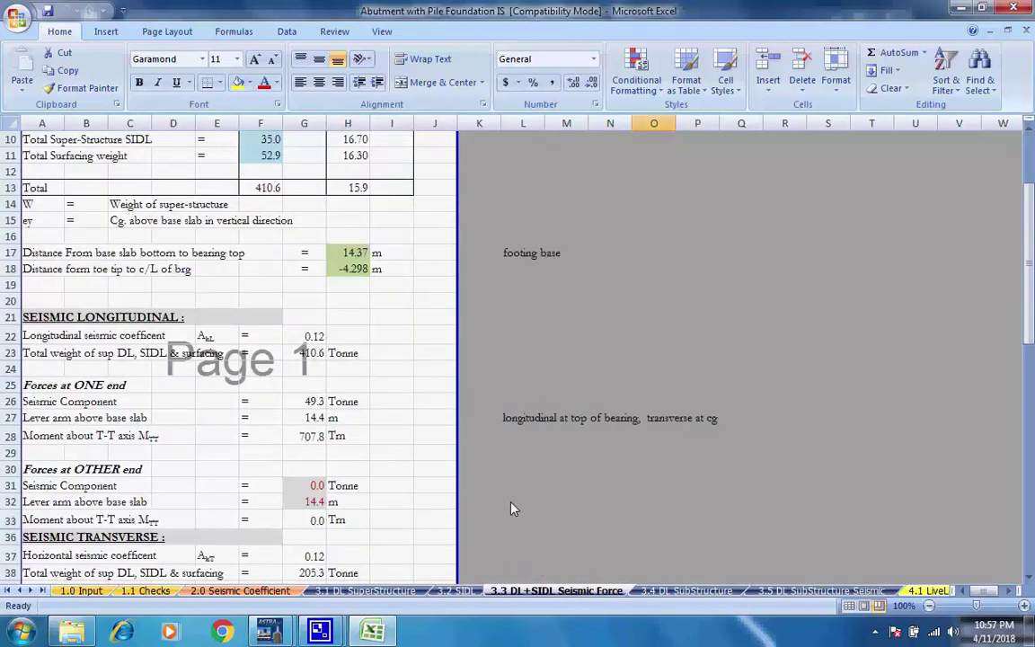
{"action": "scroll", "coordinate": [514, 507], "scroll_direction": "up", "scroll_amount": 8}
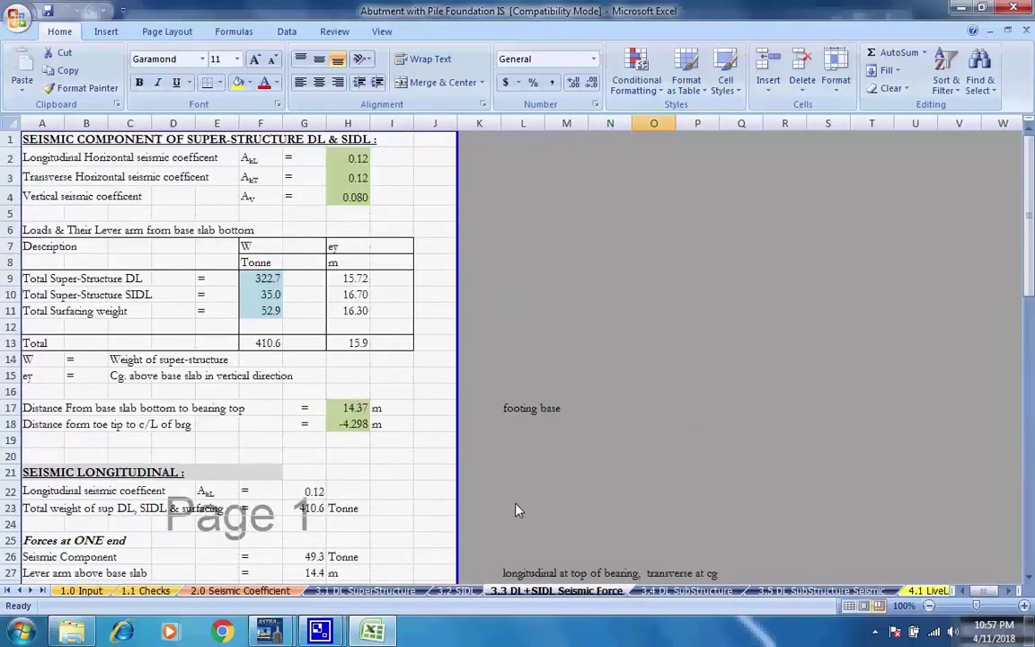
Review bridge features, serviceability limits and backfill soil parameters in the 3.4 DL SubStructure sheet, and show the 3.5 DL SubStructure Seismic sheet
{"action": "left_click", "coordinate": [660, 590]}
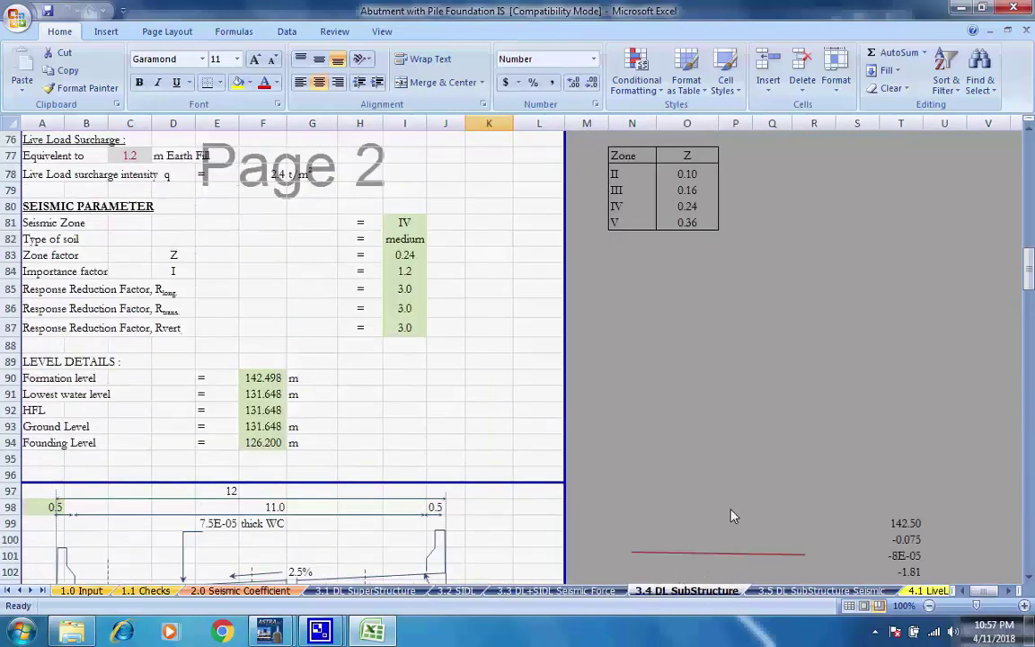
{"action": "scroll", "coordinate": [730, 514], "scroll_direction": "up", "scroll_amount": 15}
{"action": "scroll", "coordinate": [715, 530], "scroll_direction": "down", "scroll_amount": 7}
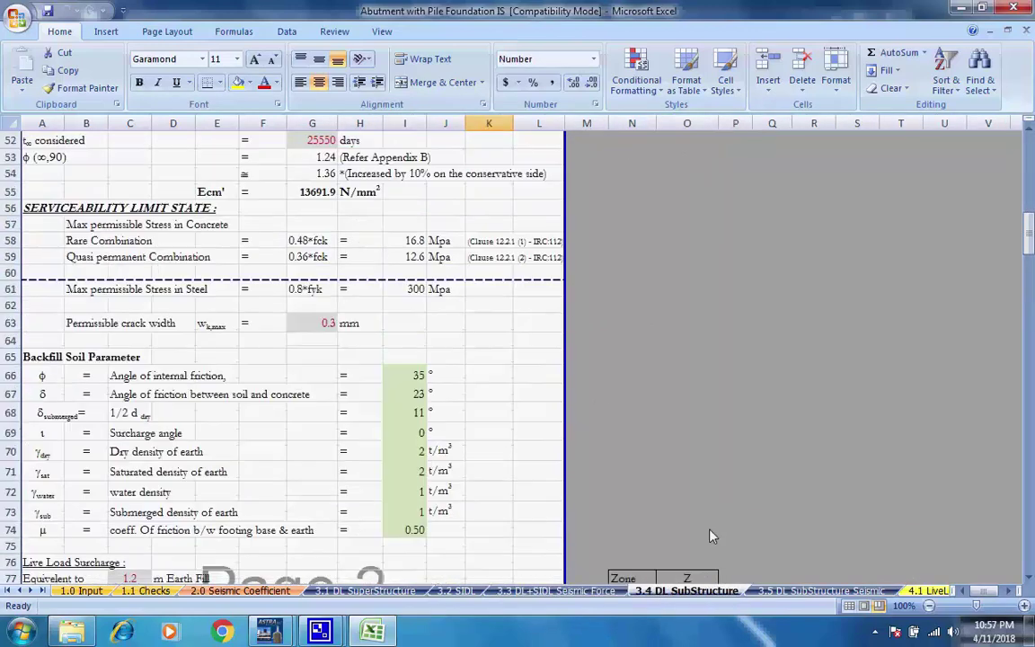
{"action": "scroll", "coordinate": [709, 537], "scroll_direction": "up", "scroll_amount": 1}
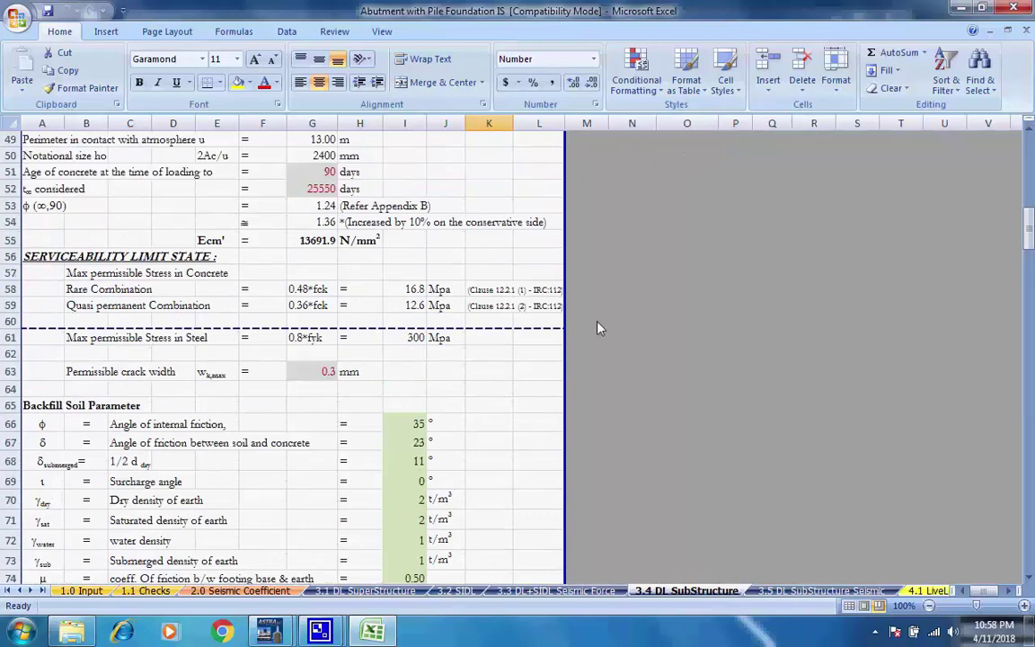
{"action": "left_click", "coordinate": [550, 293]}
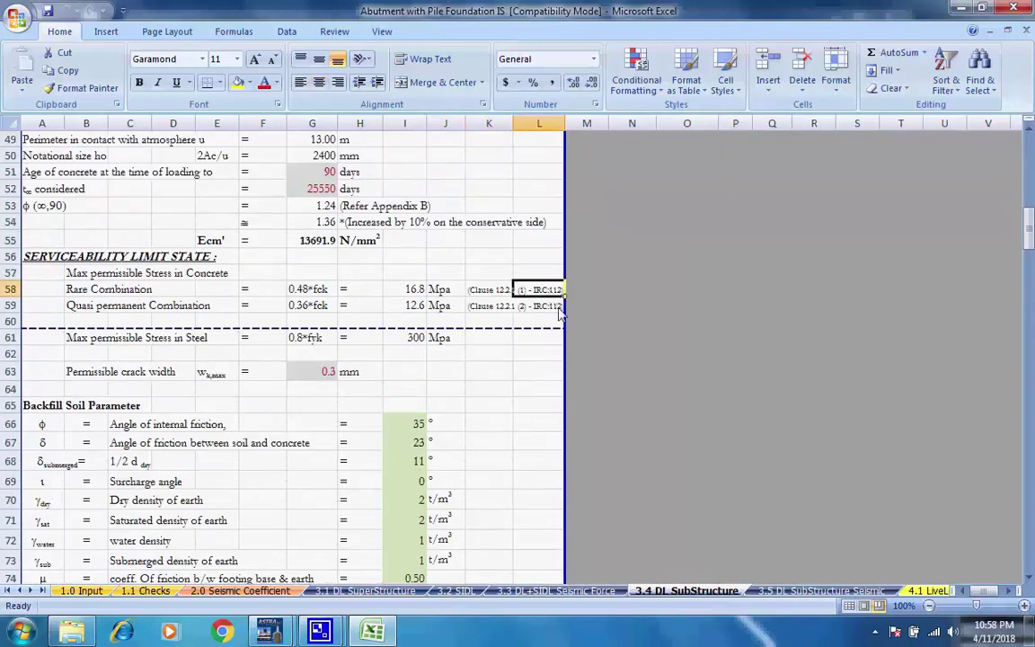
{"action": "left_click", "coordinate": [533, 369]}
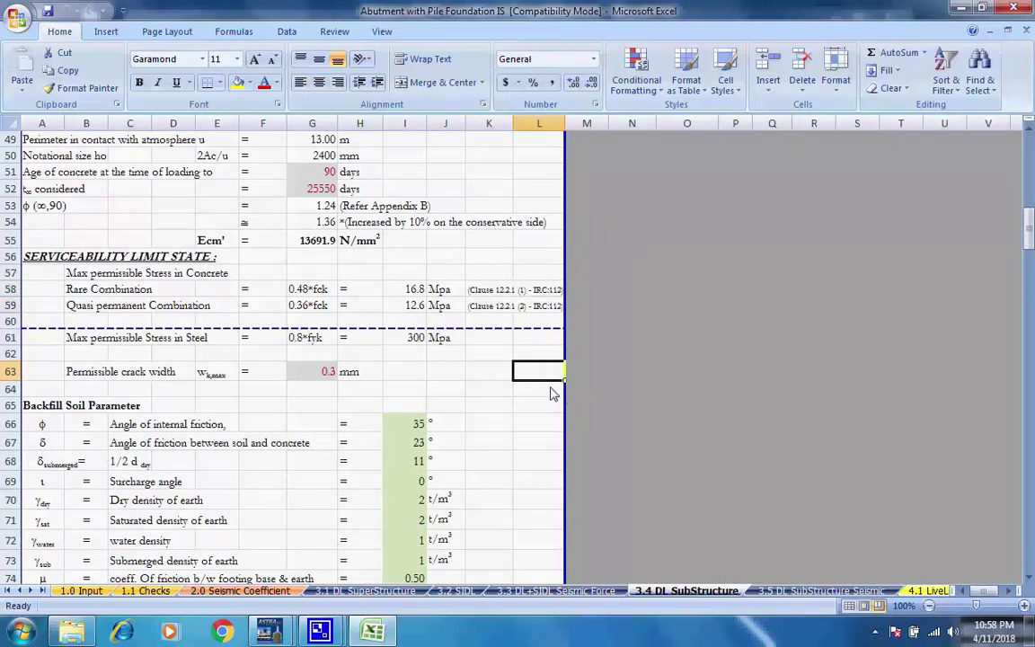
{"action": "scroll", "coordinate": [543, 396], "scroll_direction": "up", "scroll_amount": 9}
{"action": "scroll", "coordinate": [530, 398], "scroll_direction": "up", "scroll_amount": 7}
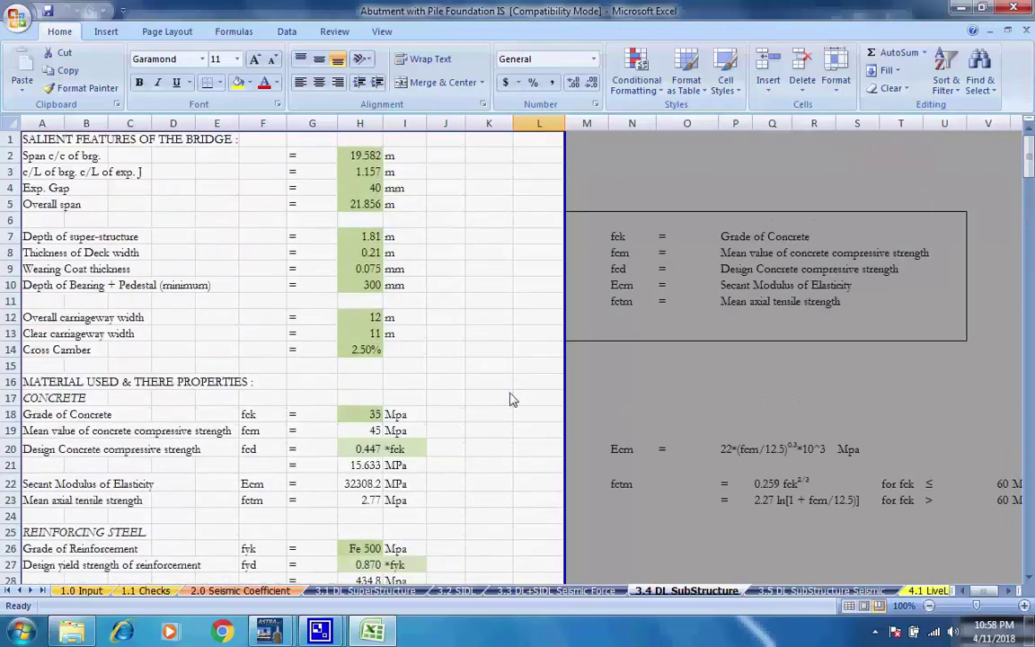
{"action": "left_click", "coordinate": [789, 591]}
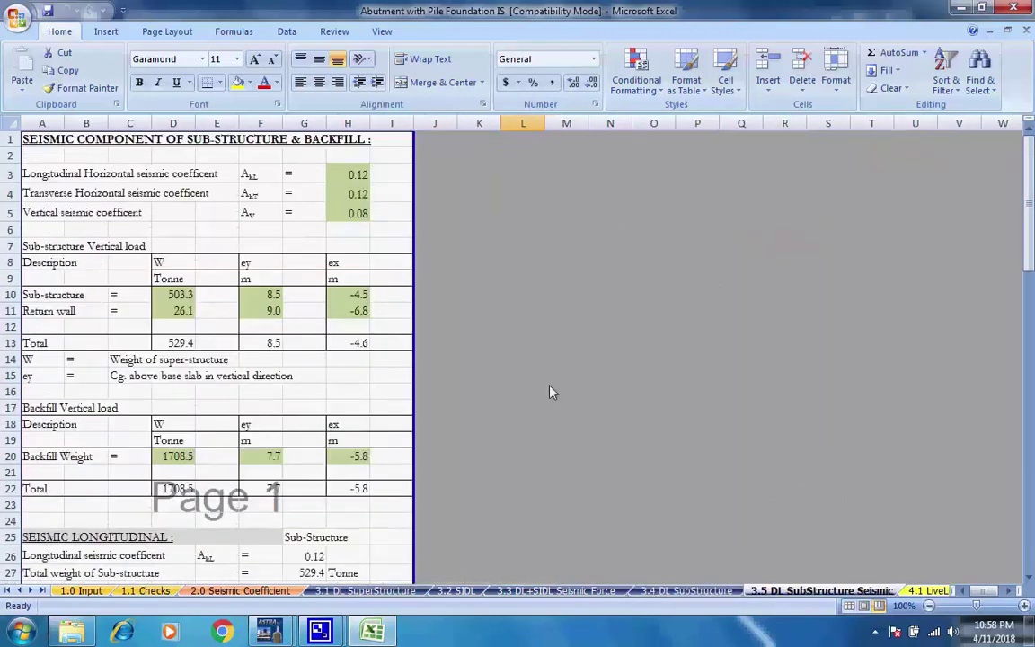
Review the 3.5 DL SubStructure Seismic sheet and the live load reactions on the 4.1 LiveLoad sheet
{"action": "scroll", "coordinate": [427, 365], "scroll_direction": "down", "scroll_amount": 20}
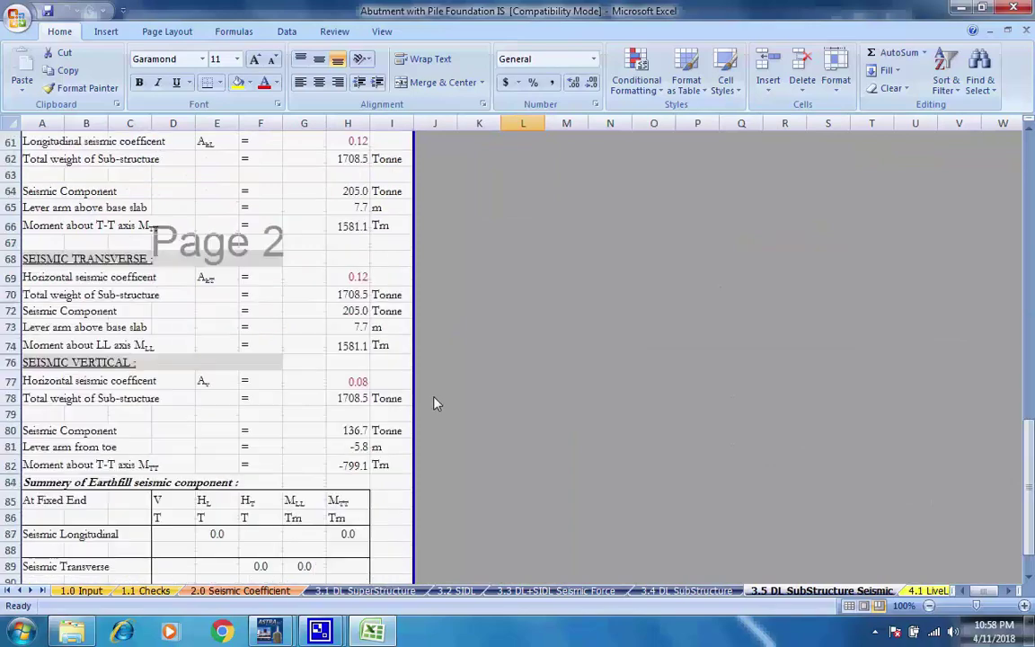
{"action": "scroll", "coordinate": [428, 405], "scroll_direction": "up", "scroll_amount": 20}
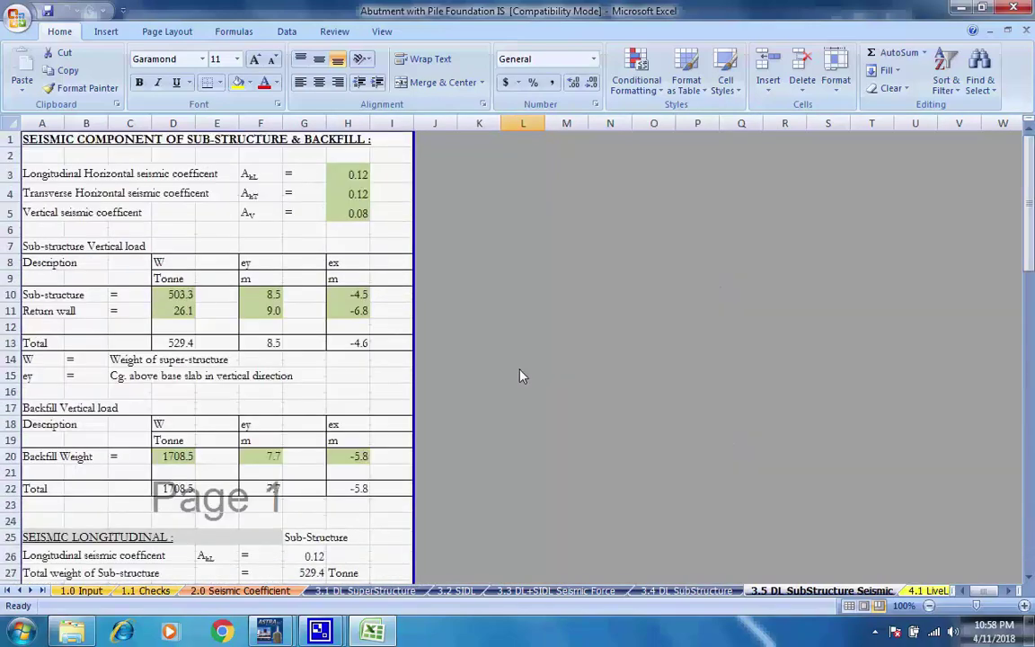
{"action": "left_click", "coordinate": [918, 591]}
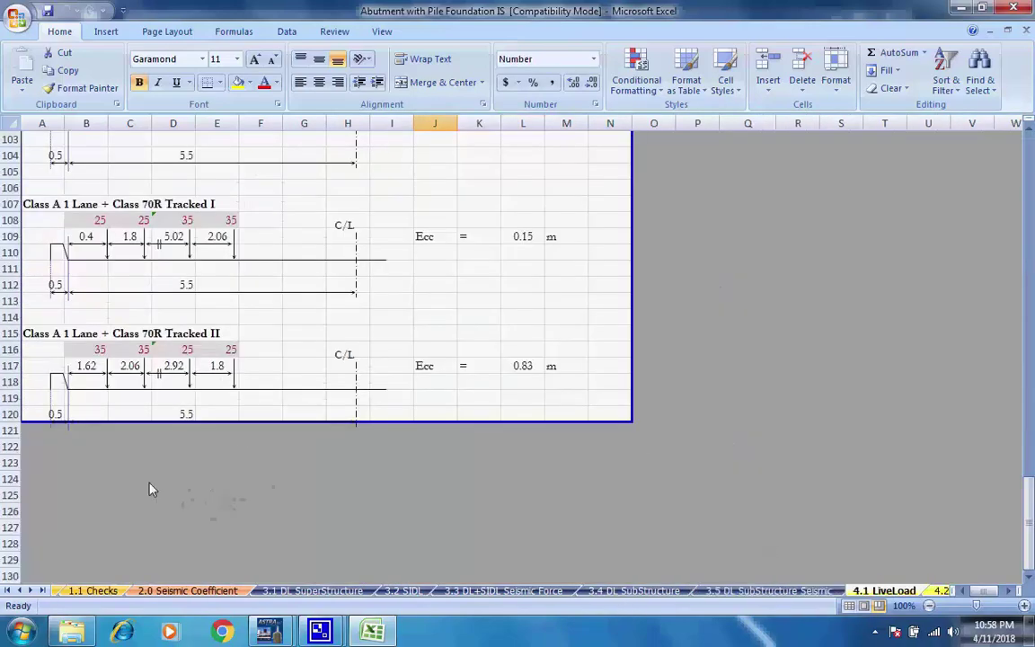
{"action": "scroll", "coordinate": [254, 429], "scroll_direction": "up", "scroll_amount": 9}
{"action": "scroll", "coordinate": [250, 433], "scroll_direction": "up", "scroll_amount": 20}
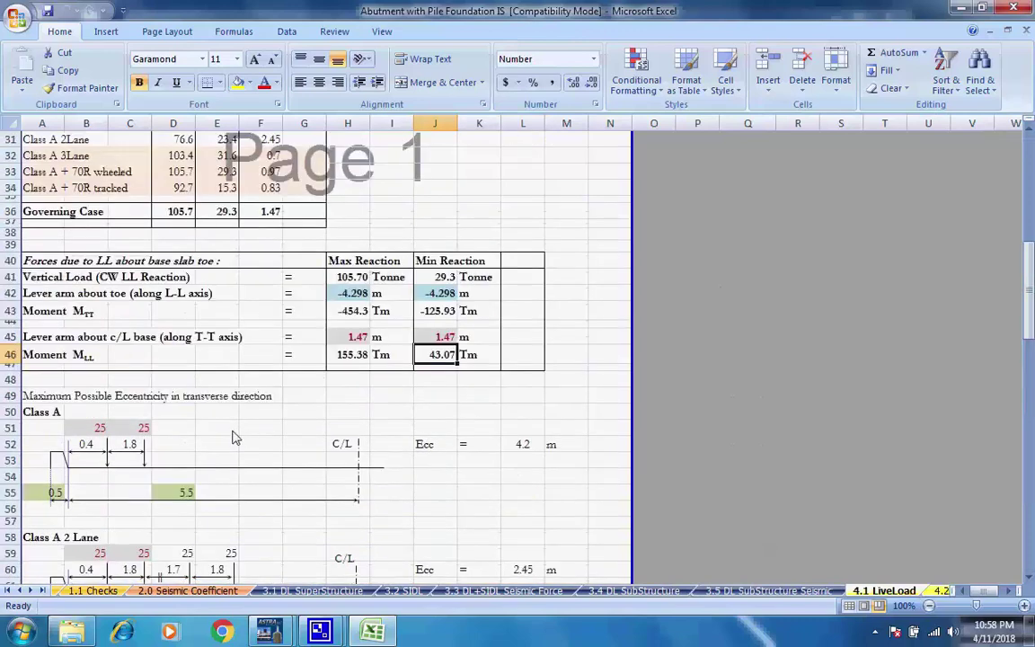
{"action": "scroll", "coordinate": [231, 436], "scroll_direction": "up", "scroll_amount": 4}
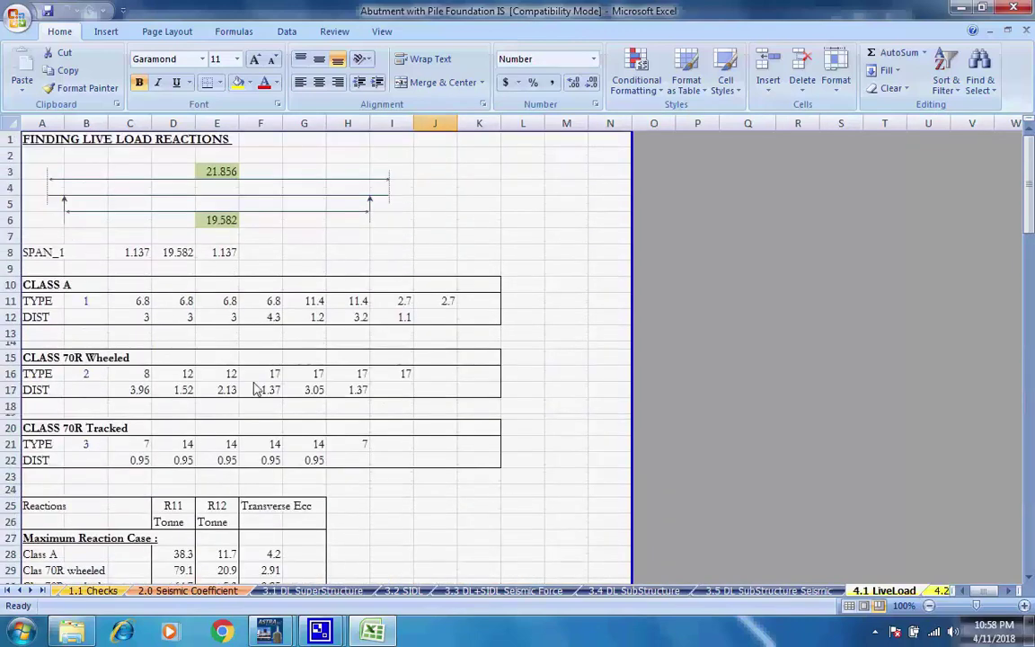
Open the 4.2 LiveLoadSeismic sheet and review the seismic component of live load from the sheet's beginning
{"action": "left_click", "coordinate": [31, 592]}
{"action": "left_click", "coordinate": [30, 591]}
{"action": "left_click", "coordinate": [31, 592]}
{"action": "left_click", "coordinate": [31, 592]}
{"action": "left_click", "coordinate": [30, 591]}
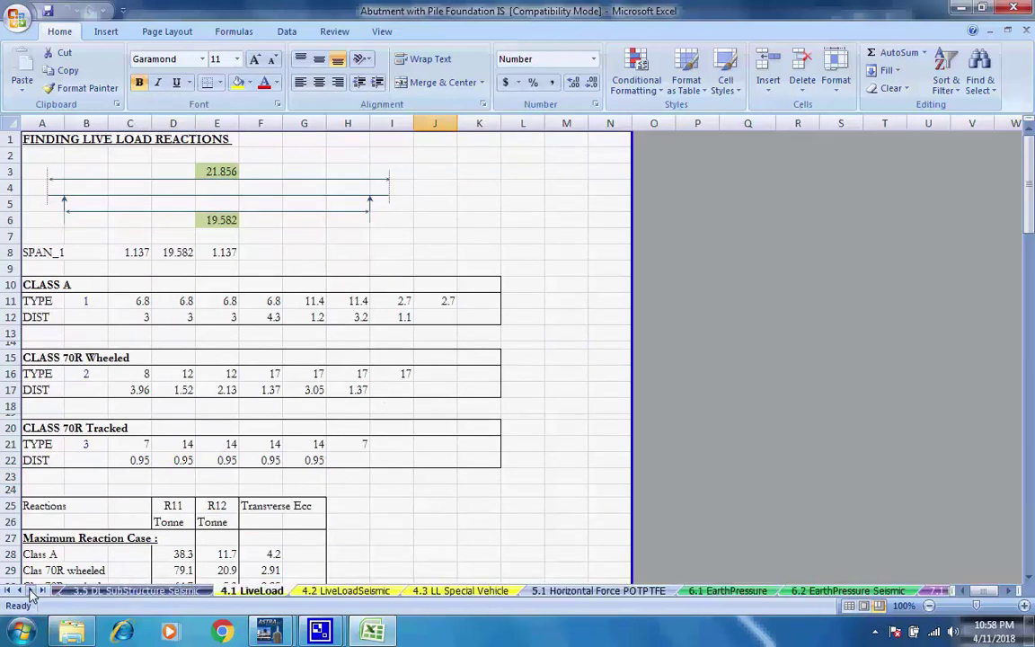
{"action": "left_click", "coordinate": [30, 591]}
{"action": "left_click", "coordinate": [31, 591]}
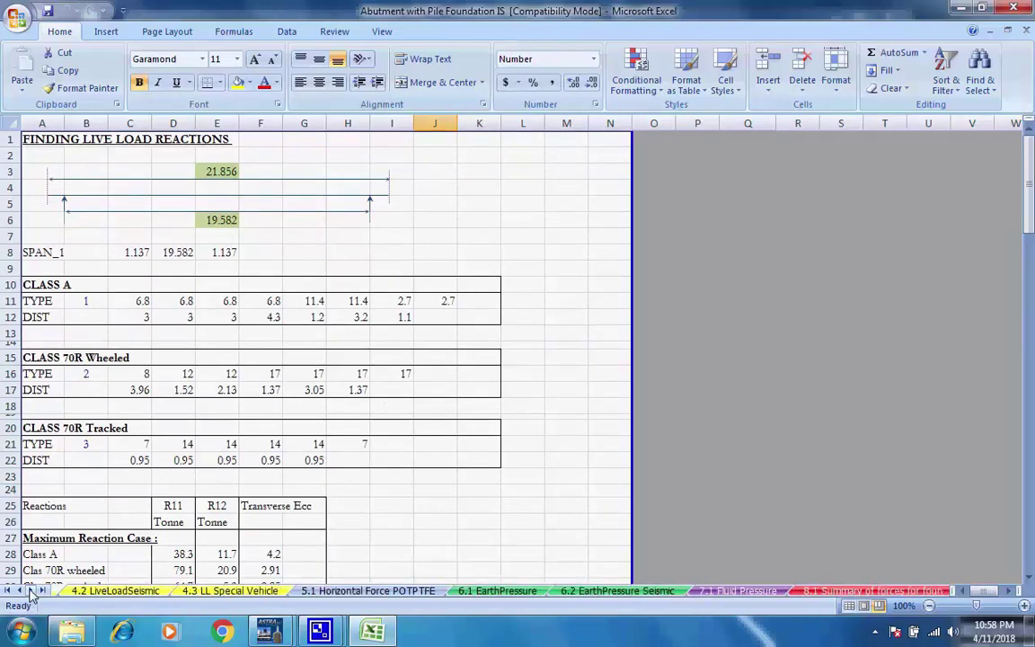
{"action": "left_click", "coordinate": [109, 591]}
{"action": "scroll", "coordinate": [288, 534], "scroll_direction": "up", "scroll_amount": 20}
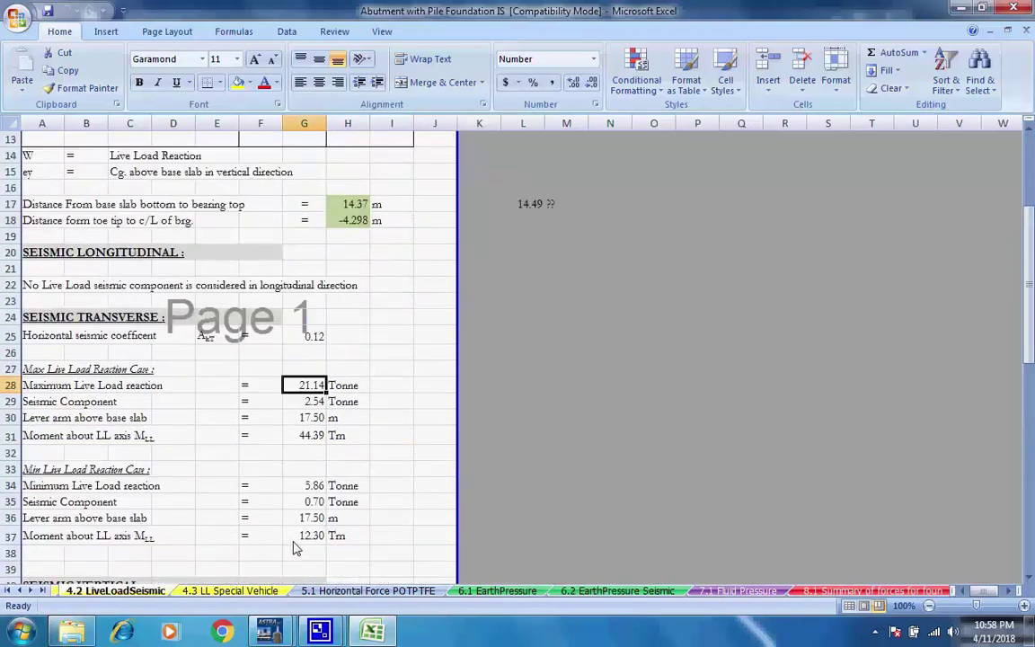
{"action": "scroll", "coordinate": [296, 548], "scroll_direction": "up", "scroll_amount": 4}
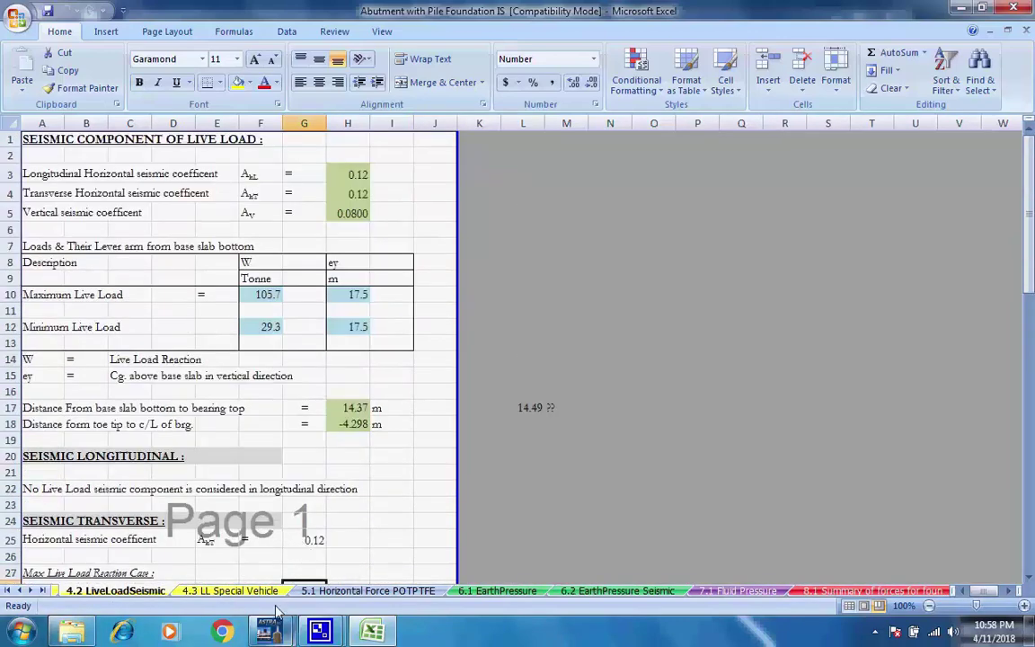
Review the special vehicle live load reactions and base slab toe forces on the 4.3 LL Special Vehicle sheet
{"action": "key", "text": "ctrl+Page_Down"}
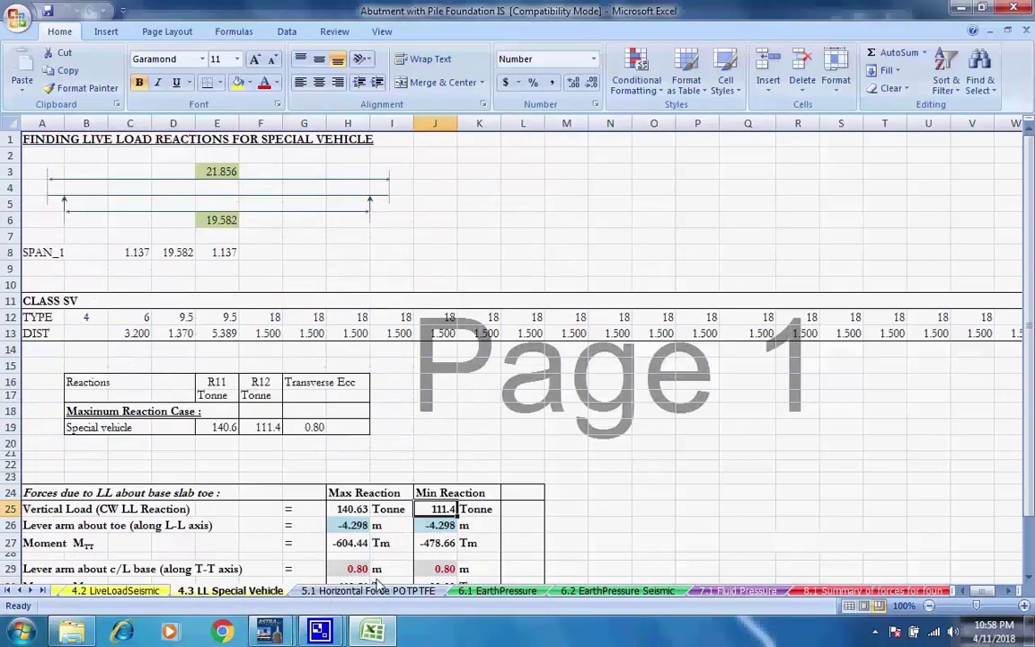
{"action": "scroll", "coordinate": [449, 548], "scroll_direction": "down", "scroll_amount": 8}
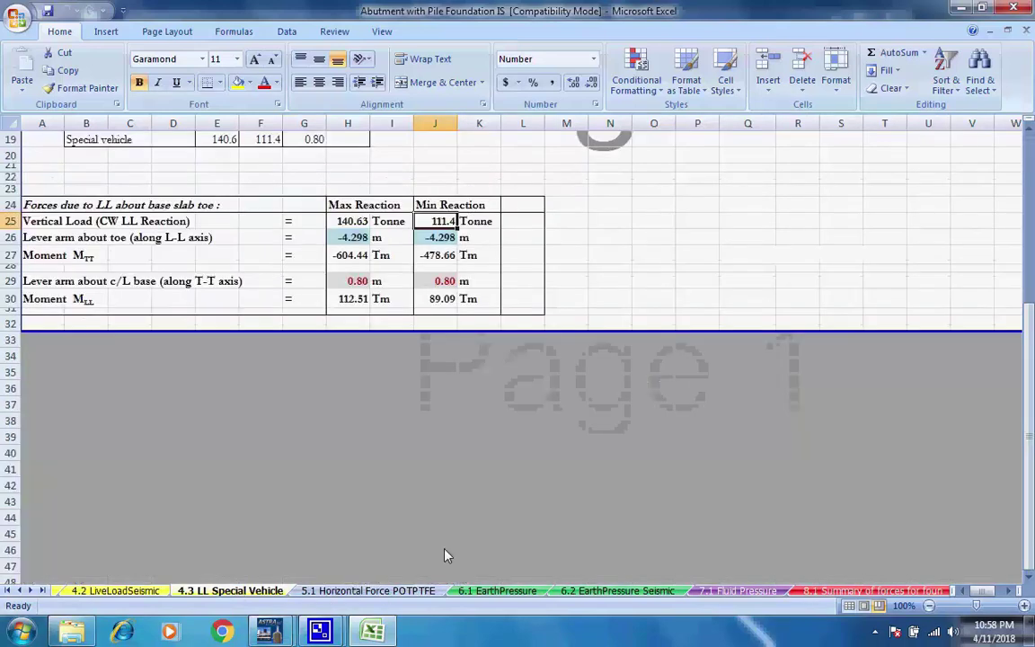
{"action": "scroll", "coordinate": [446, 552], "scroll_direction": "up", "scroll_amount": 8}
Examine the normal and seismic longitudinal force calculations on the 5.1 Horizontal Force POTPTFE sheet
{"action": "left_click", "coordinate": [370, 590]}
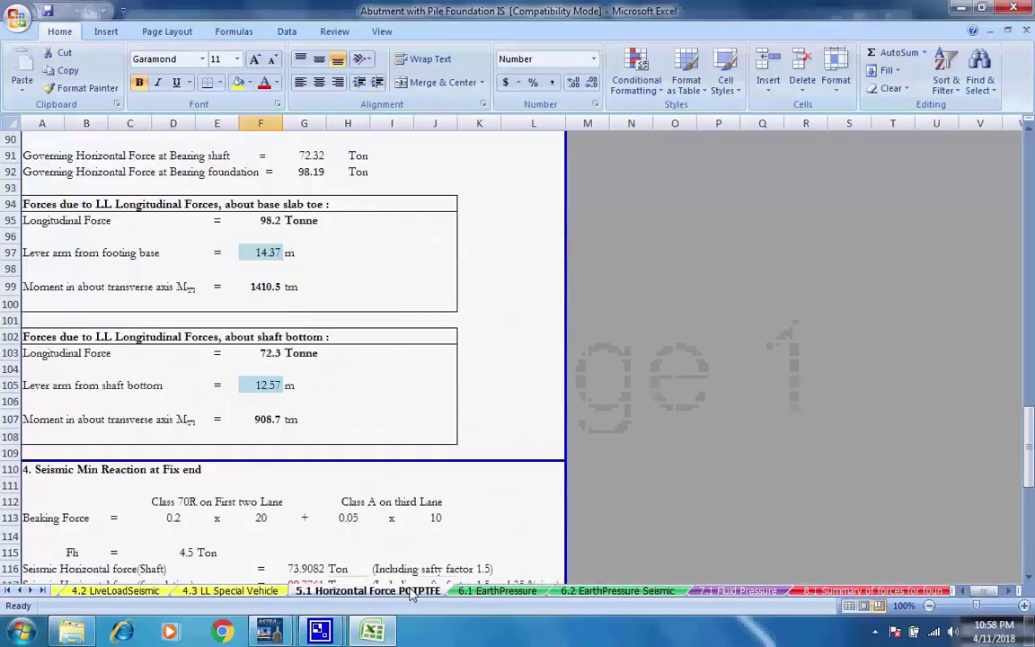
{"action": "scroll", "coordinate": [469, 531], "scroll_direction": "up", "scroll_amount": 7}
{"action": "scroll", "coordinate": [469, 531], "scroll_direction": "up", "scroll_amount": 5}
{"action": "scroll", "coordinate": [467, 534], "scroll_direction": "down", "scroll_amount": 5}
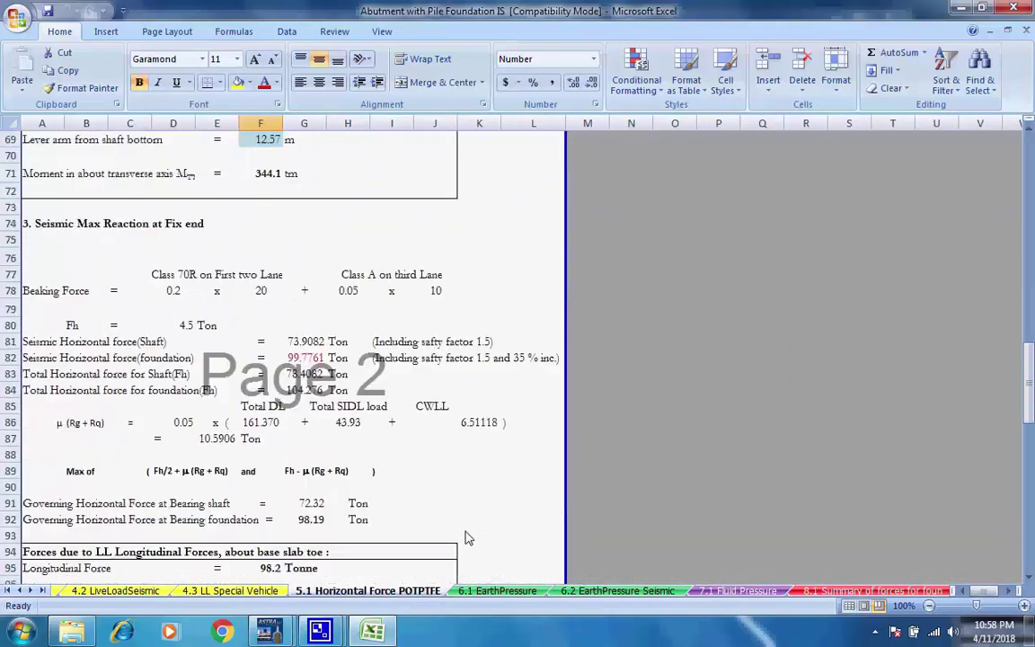
{"action": "scroll", "coordinate": [463, 539], "scroll_direction": "up", "scroll_amount": 20}
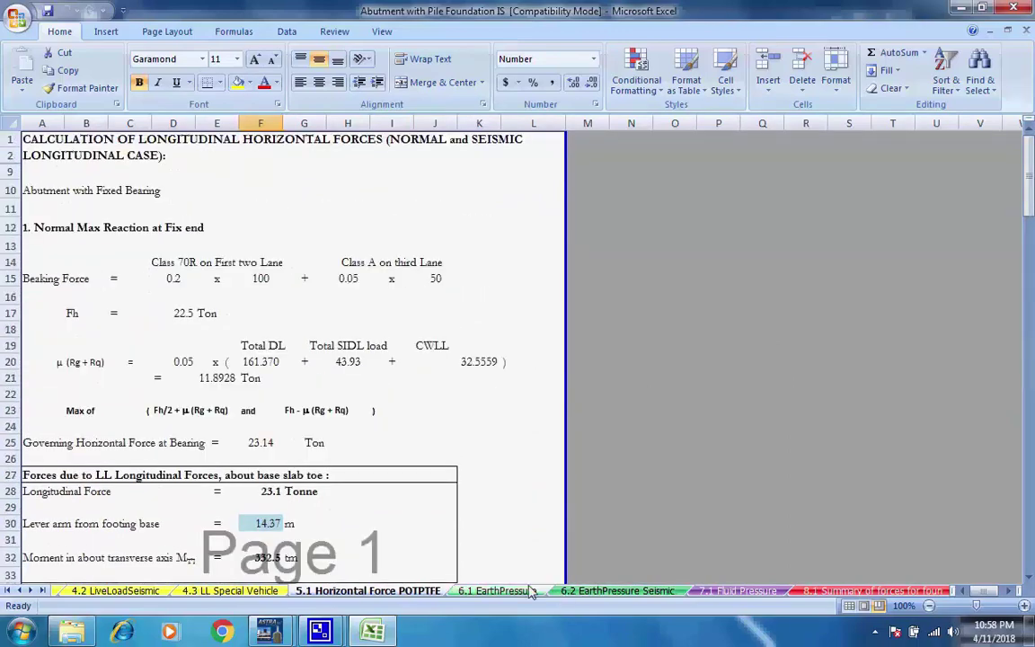
Review the active earth pressure calculation on 6.1 EarthPressure and the dynamic one on 6.2 EarthPressure Seismic
{"action": "key", "text": "ctrl+Page_Down"}
{"action": "scroll", "coordinate": [564, 526], "scroll_direction": "up", "scroll_amount": 20}
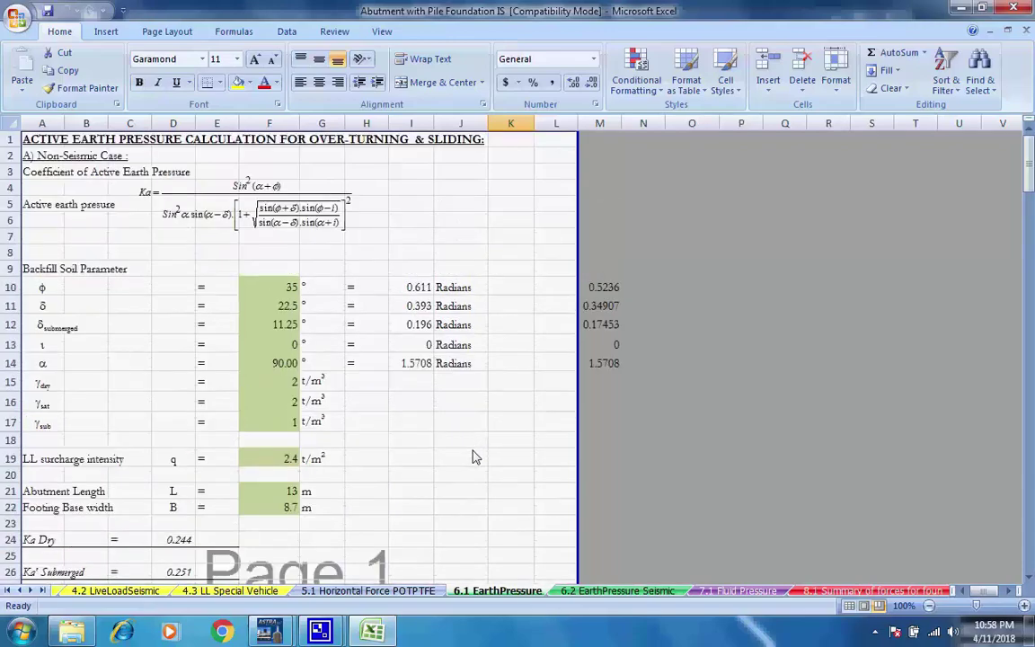
{"action": "key", "text": "ctrl+Page_Down"}
{"action": "scroll", "coordinate": [604, 521], "scroll_direction": "up", "scroll_amount": 7}
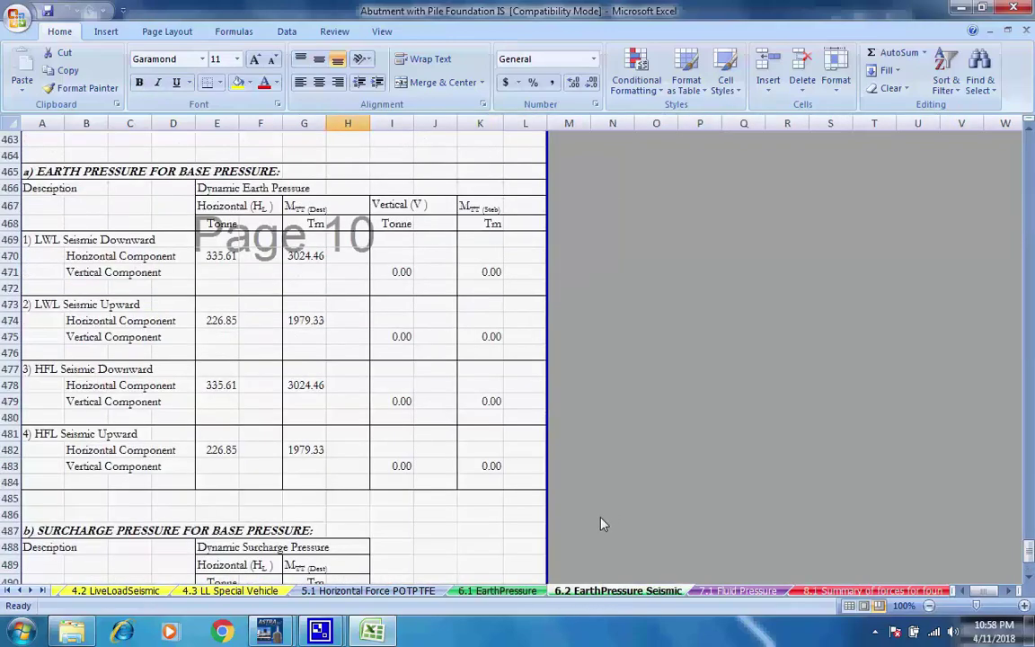
{"action": "scroll", "coordinate": [603, 523], "scroll_direction": "up", "scroll_amount": 20}
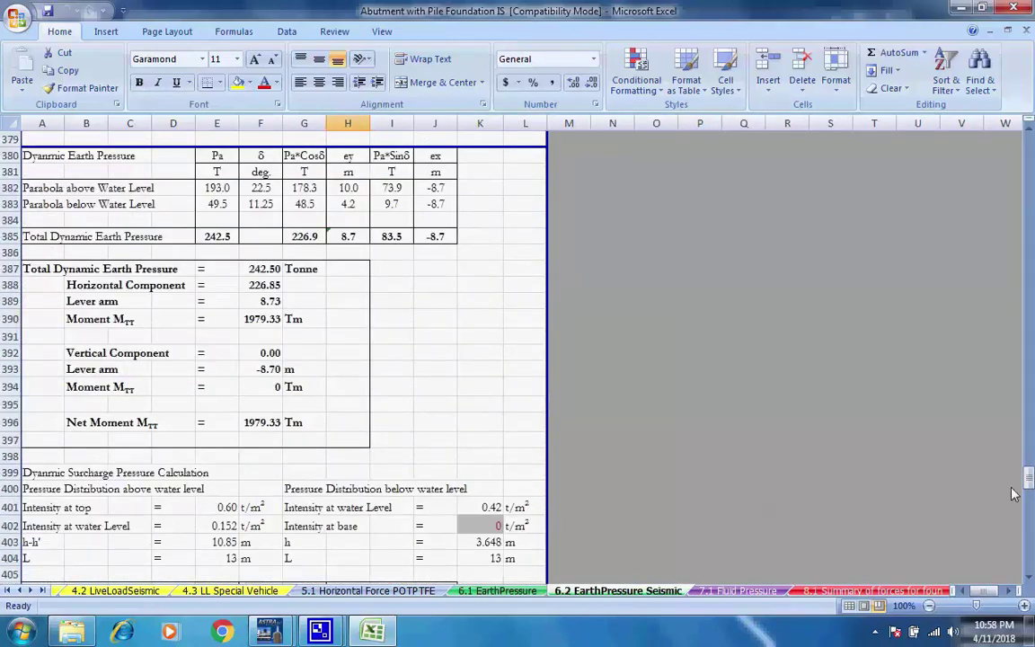
{"action": "left_click_drag", "start_coordinate": [1029, 486], "coordinate": [923, 203]}
{"action": "left_click_drag", "start_coordinate": [1031, 203], "coordinate": [1031, 105]}
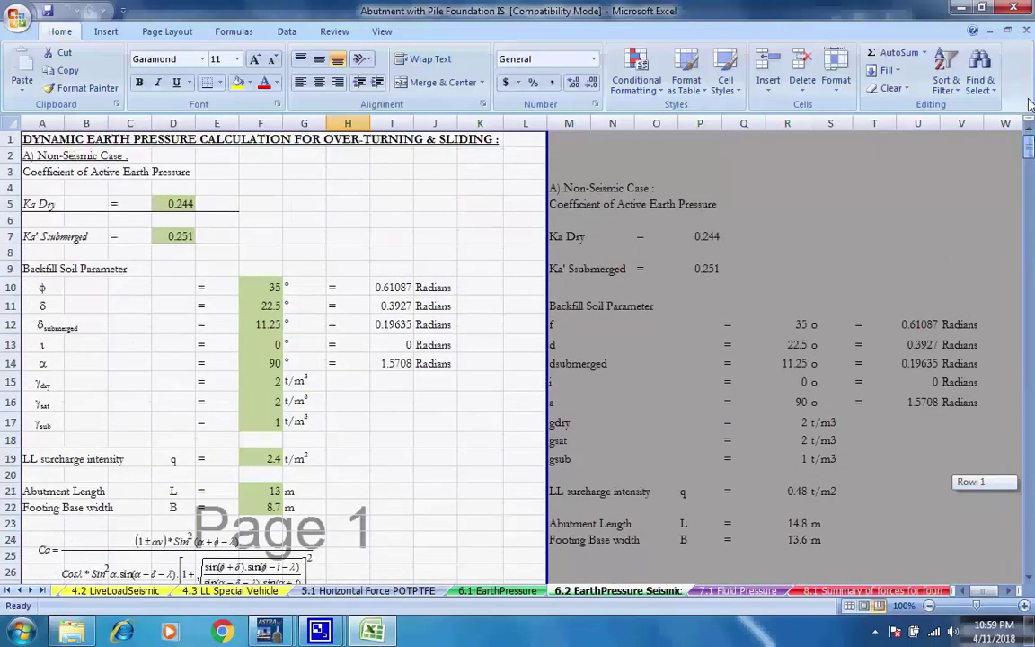
Review the 7.1 Fluid Pressure calculation and the forces about the toe on the 8.1 Summary of forces sheet
{"action": "left_click", "coordinate": [740, 591]}
{"action": "scroll", "coordinate": [757, 535], "scroll_direction": "up", "scroll_amount": 7}
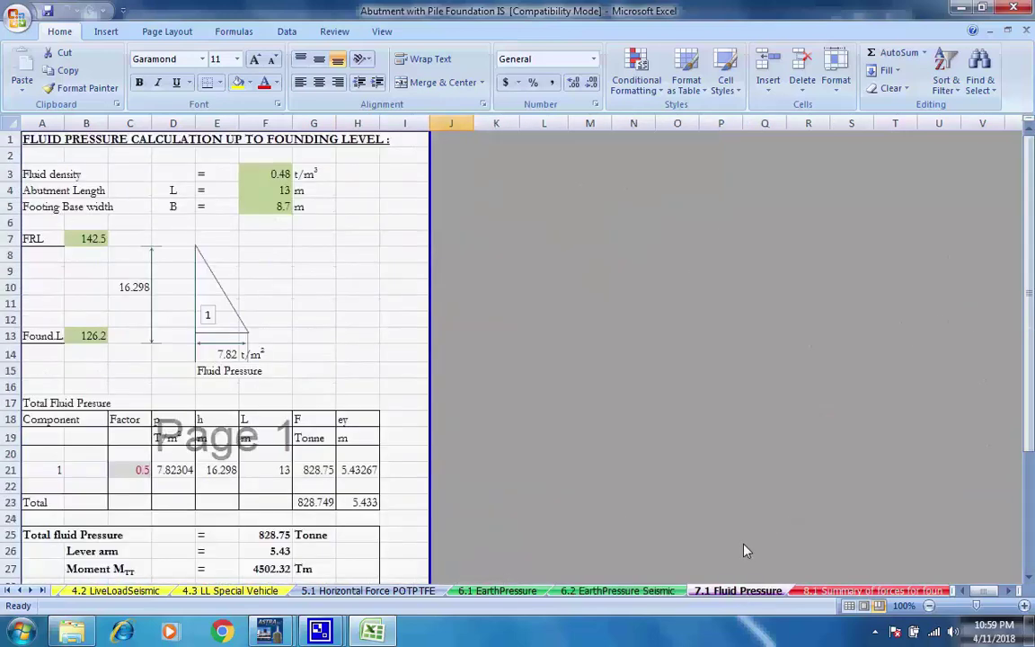
{"action": "left_click", "coordinate": [845, 591]}
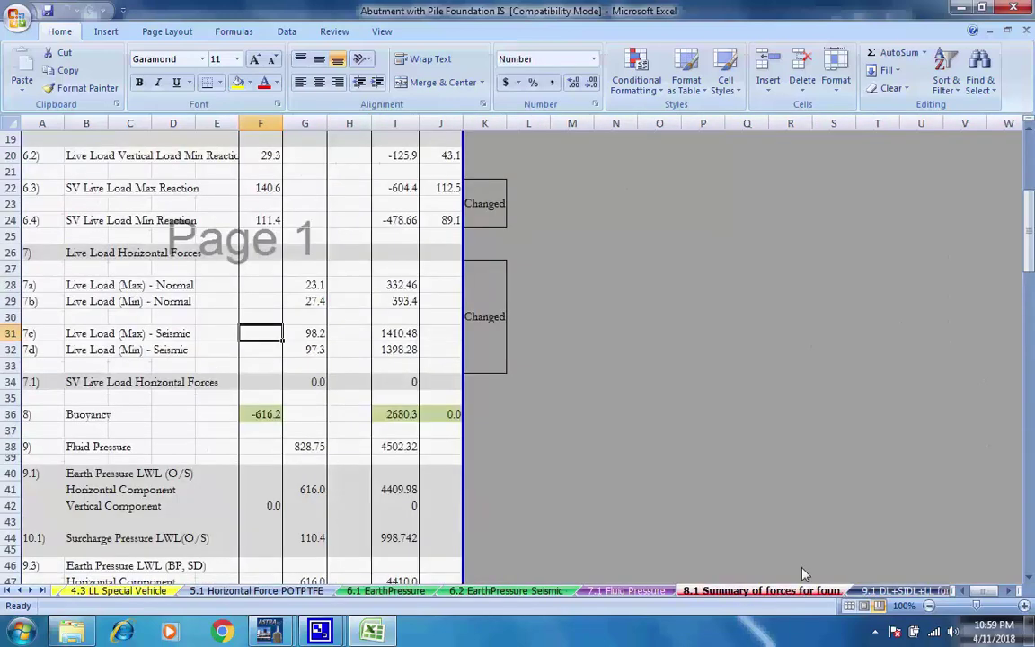
{"action": "scroll", "coordinate": [717, 509], "scroll_direction": "up", "scroll_amount": 6}
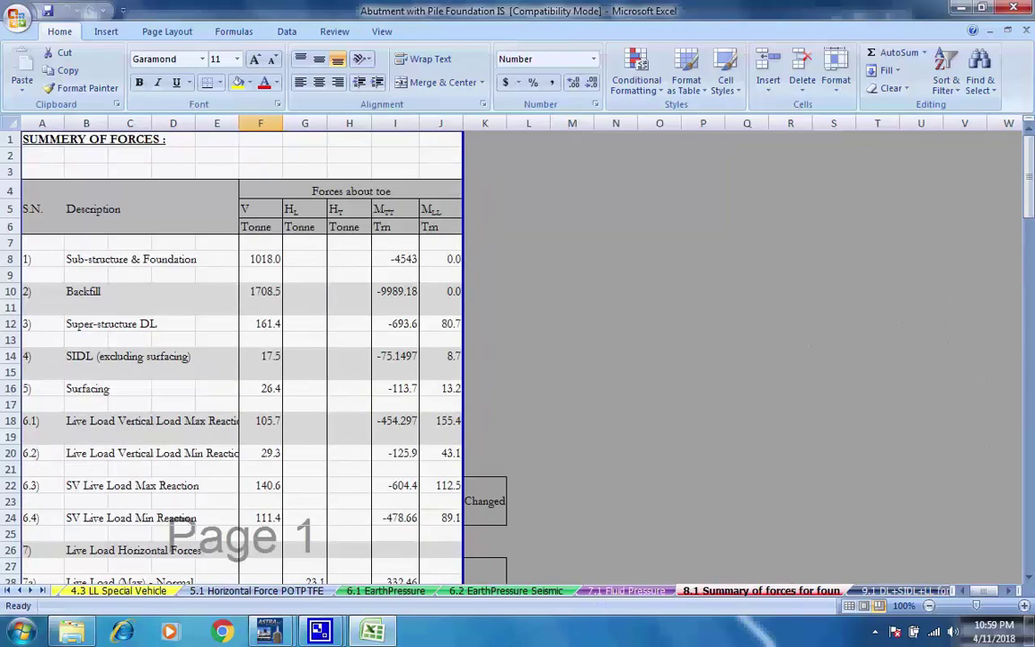
Examine the unfactored shaft design forces on the 9.1 DL+SIDL+LL for Shaft sheet, back to its beginning
{"action": "left_click", "coordinate": [899, 591]}
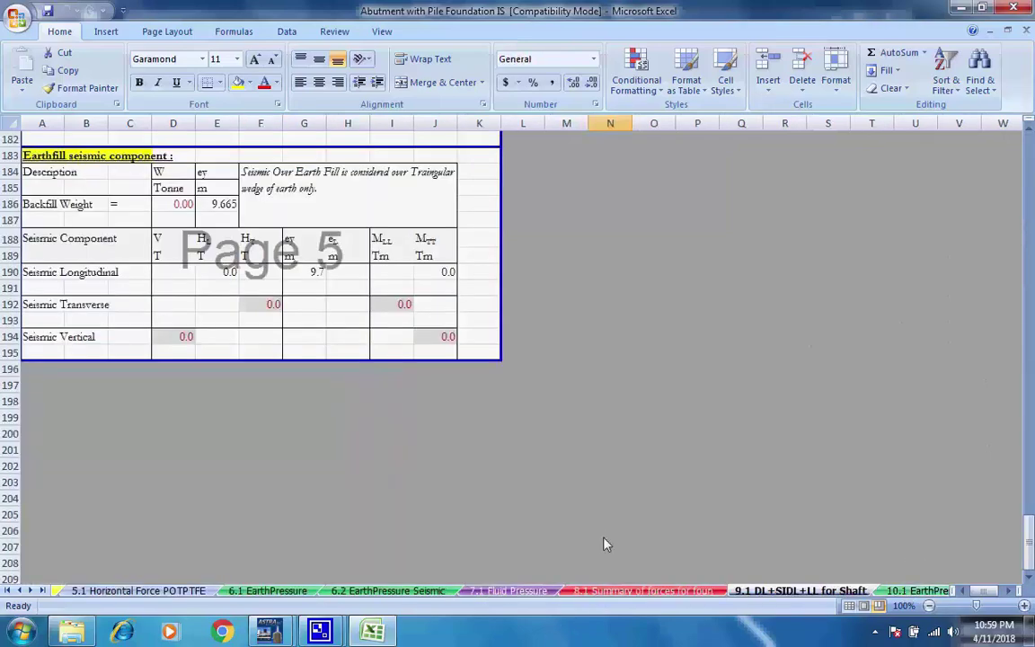
{"action": "scroll", "coordinate": [606, 542], "scroll_direction": "up", "scroll_amount": 6}
{"action": "scroll", "coordinate": [606, 545], "scroll_direction": "up", "scroll_amount": 20}
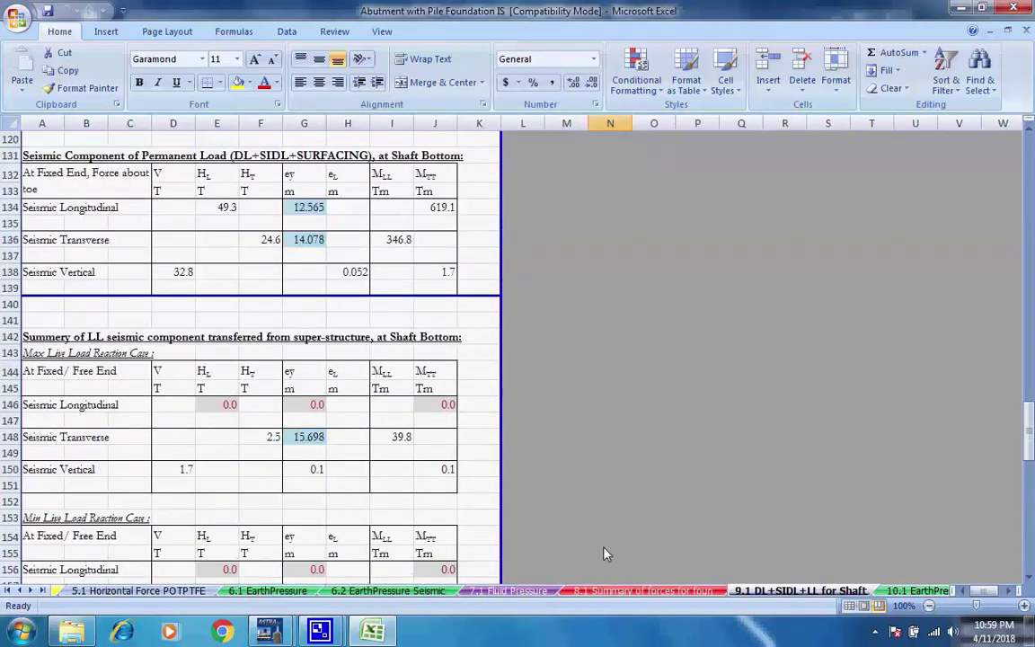
{"action": "scroll", "coordinate": [604, 555], "scroll_direction": "up", "scroll_amount": 20}
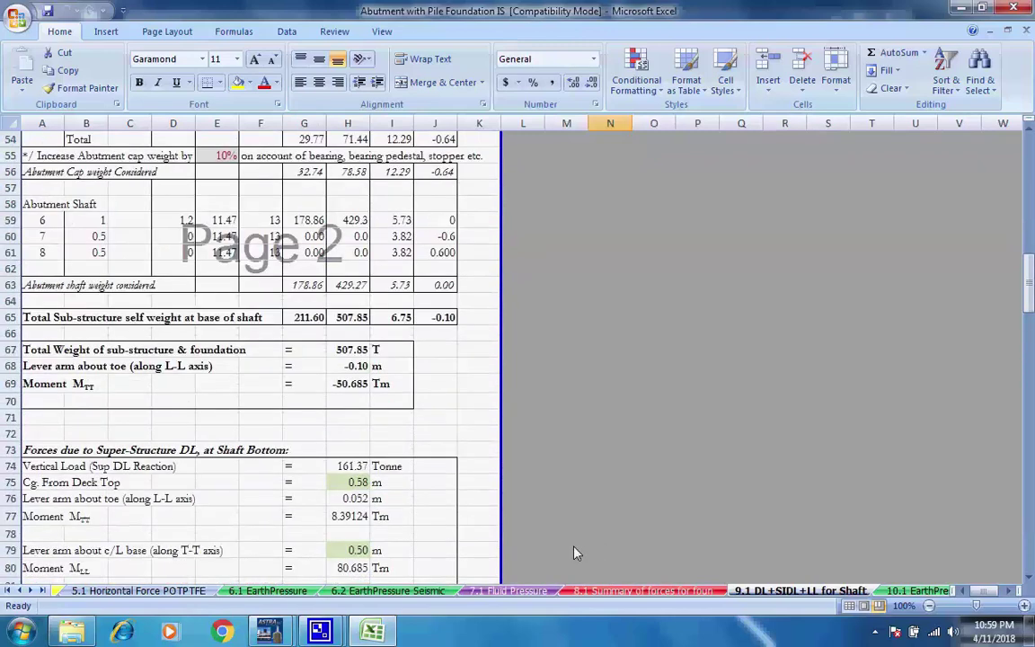
{"action": "scroll", "coordinate": [571, 548], "scroll_direction": "up", "scroll_amount": 10}
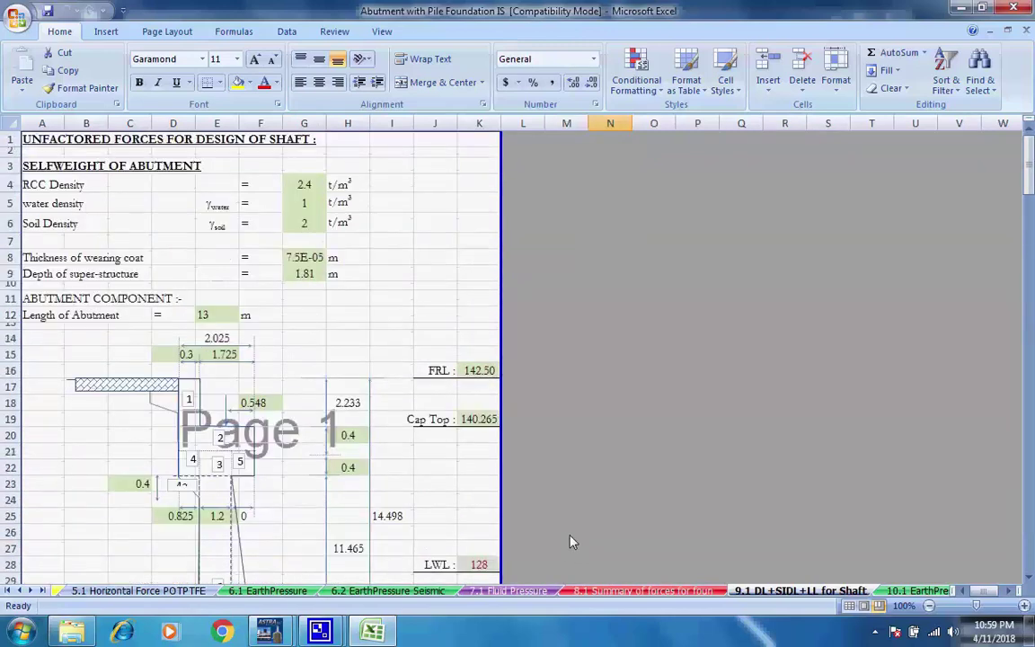
Open the 10.1 EarthPressureShaft sheet and review its earth pressure calculation for shaft design
{"action": "left_click", "coordinate": [32, 591]}
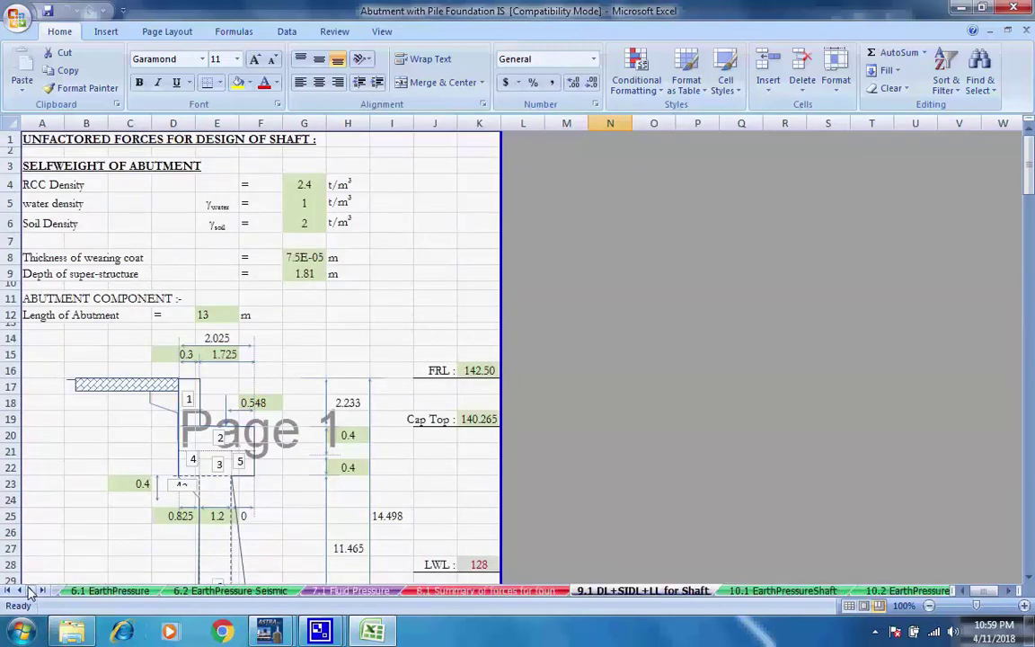
{"action": "left_click", "coordinate": [32, 591]}
{"action": "left_click", "coordinate": [32, 592]}
{"action": "left_click", "coordinate": [31, 592]}
{"action": "left_click", "coordinate": [32, 591]}
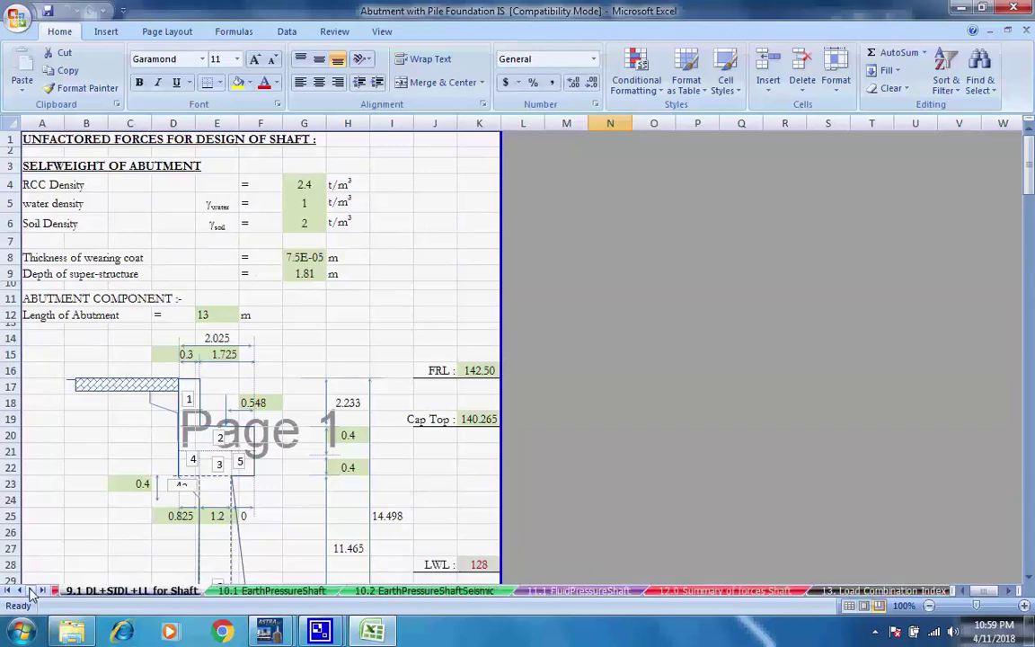
{"action": "left_click", "coordinate": [269, 592]}
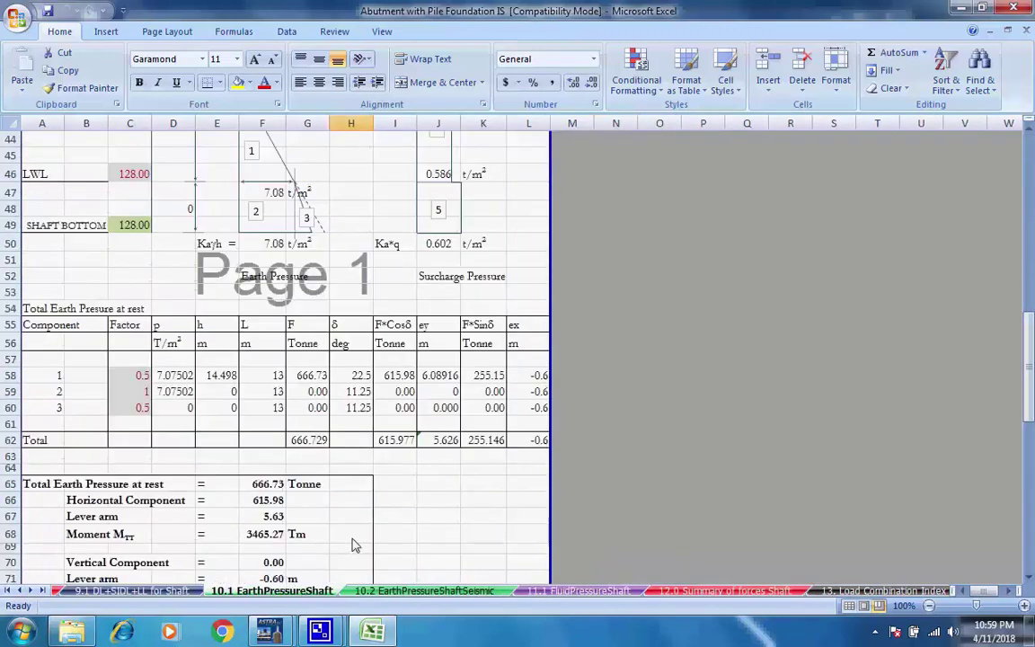
{"action": "scroll", "coordinate": [355, 550], "scroll_direction": "up", "scroll_amount": 14}
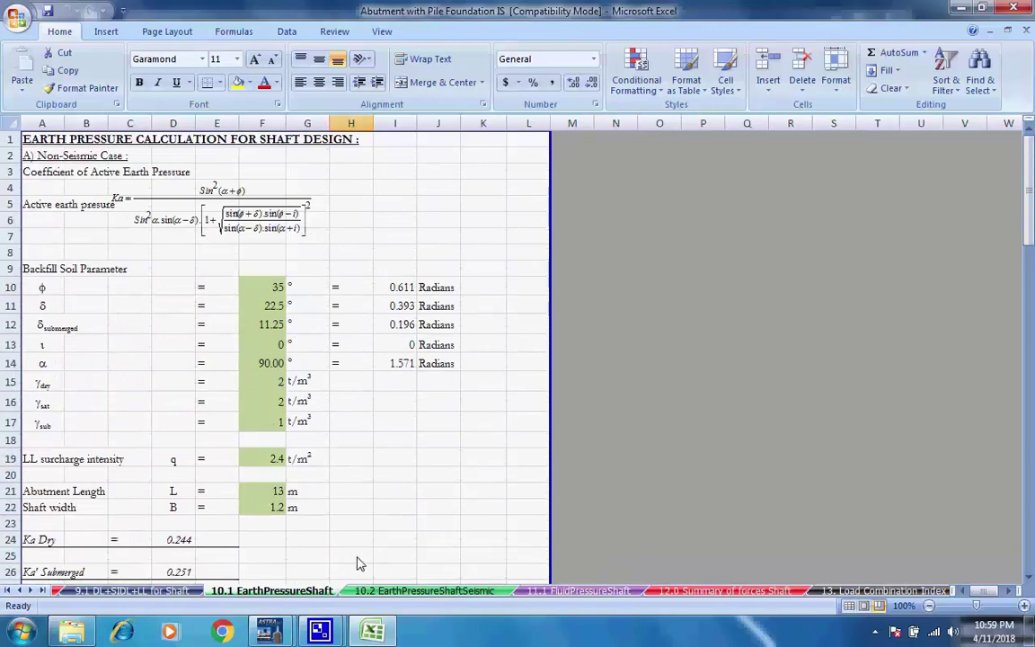
Review the dynamic pressures on 10.2 EarthPressureShaftSeismic and the fluid pressure calculation on 11.1 FluidPressureShaft
{"action": "left_click", "coordinate": [414, 592]}
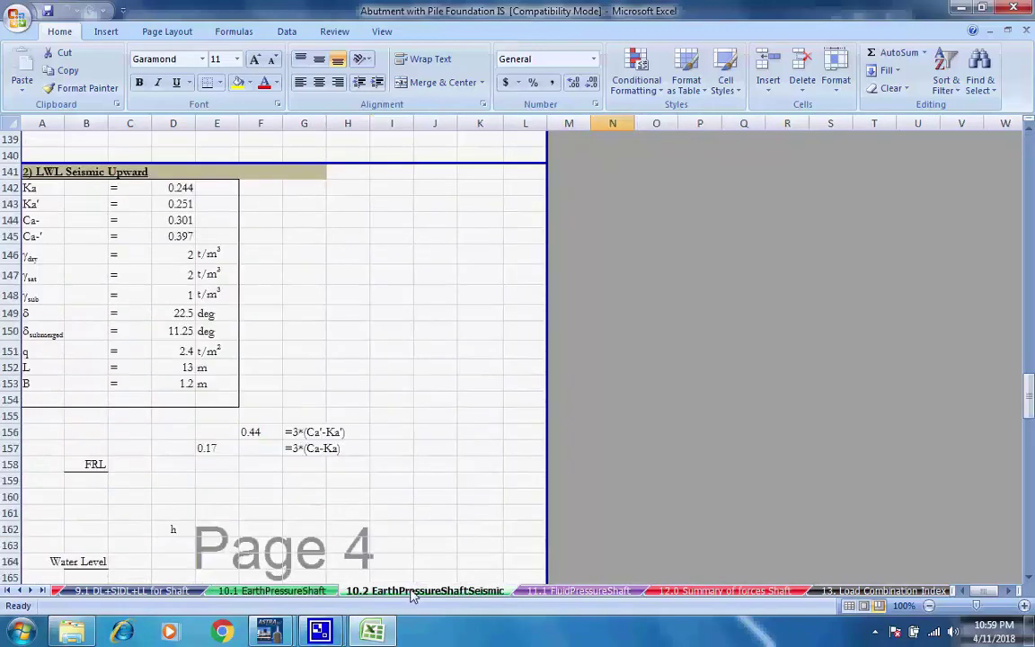
{"action": "scroll", "coordinate": [492, 534], "scroll_direction": "down", "scroll_amount": 8}
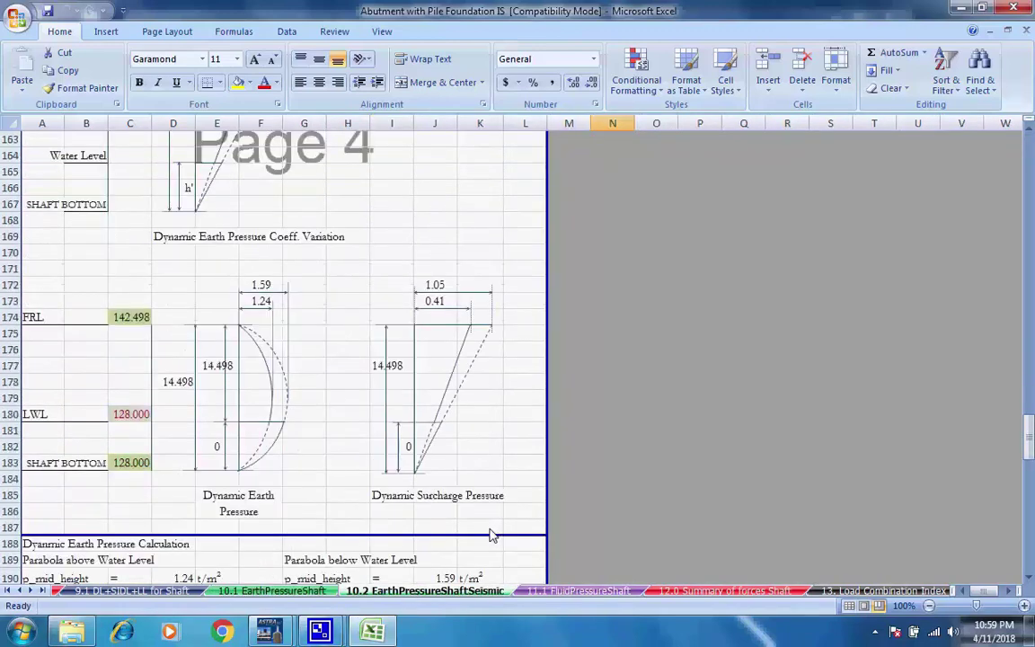
{"action": "scroll", "coordinate": [492, 536], "scroll_direction": "up", "scroll_amount": 10}
{"action": "key", "text": "ctrl+Page_Down"}
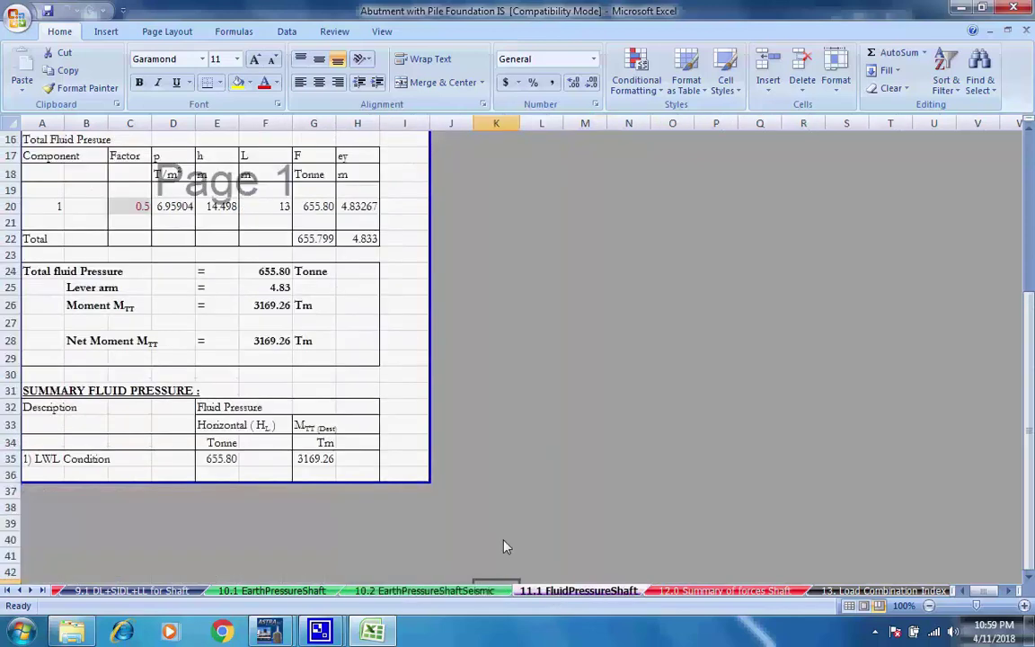
{"action": "scroll", "coordinate": [503, 544], "scroll_direction": "up", "scroll_amount": 5}
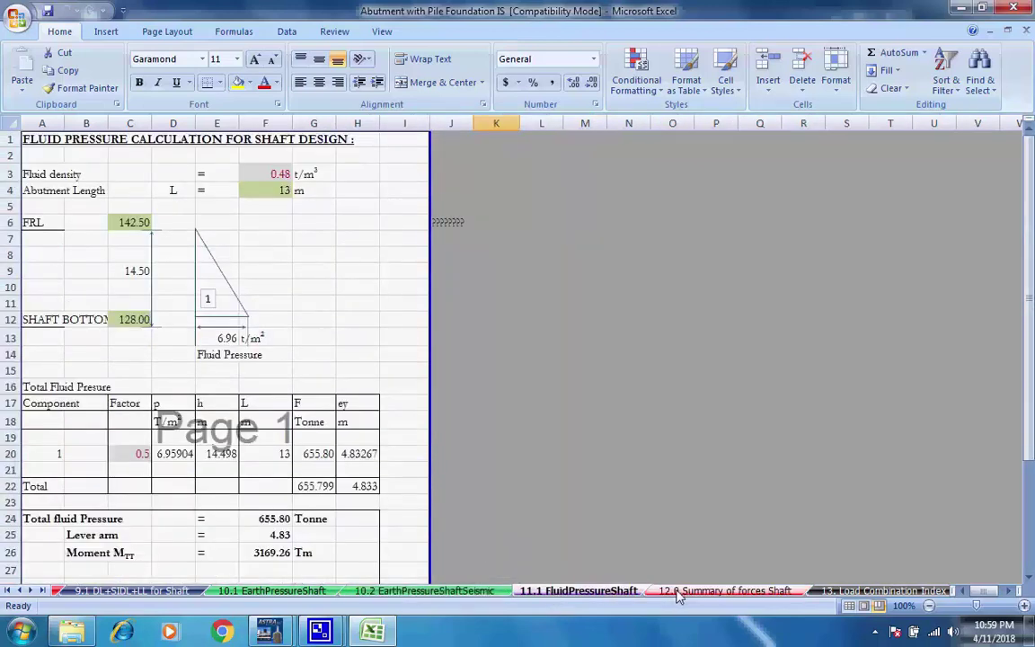
View the 12.0 Summary of forces Shaft sheet and open the 13. Load Combination Index sheet
{"action": "key", "text": "ctrl+Page_Down"}
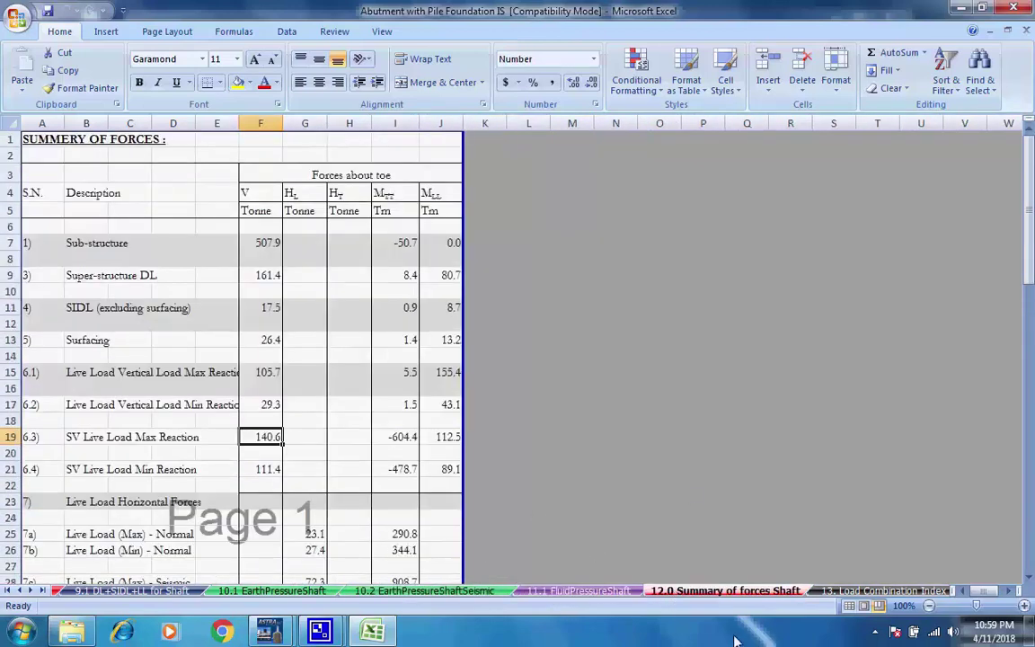
{"action": "left_click", "coordinate": [844, 591]}
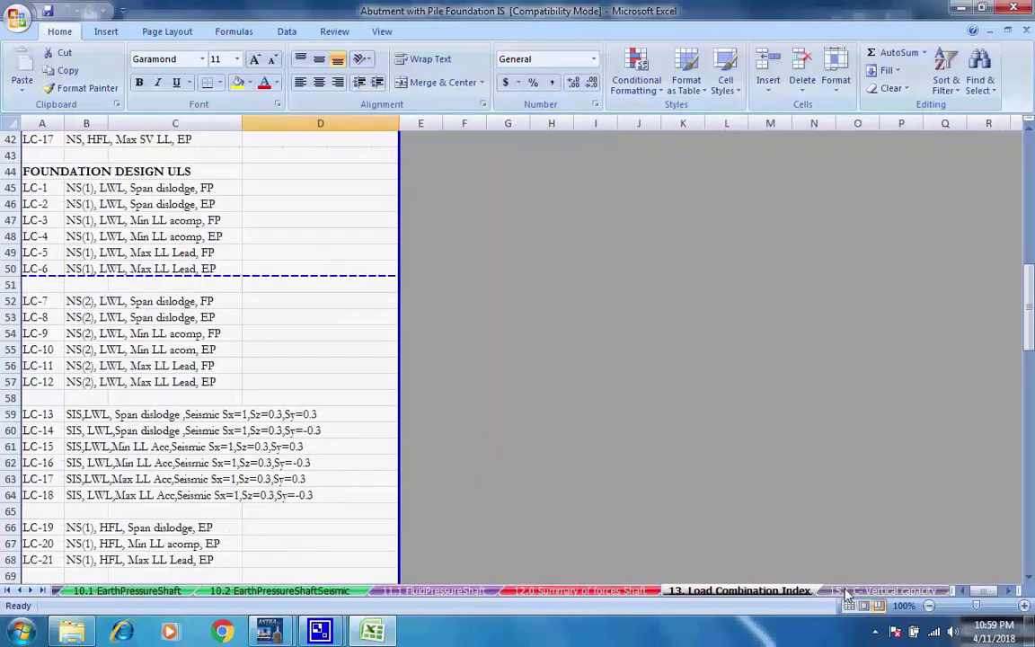
Review the definitions on the 13. Load Combination Index sheet and the load case forces on the 15.1 C- Vertical capacity sheet
{"action": "scroll", "coordinate": [726, 538], "scroll_direction": "up", "scroll_amount": 14}
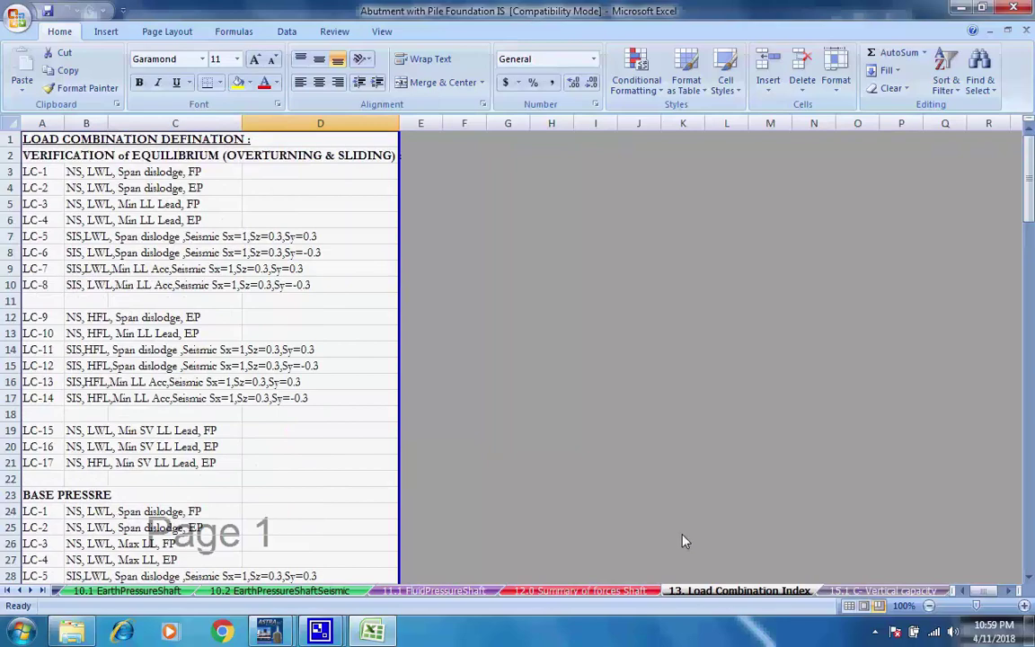
{"action": "left_click", "coordinate": [883, 590]}
{"action": "scroll", "coordinate": [825, 510], "scroll_direction": "up", "scroll_amount": 12}
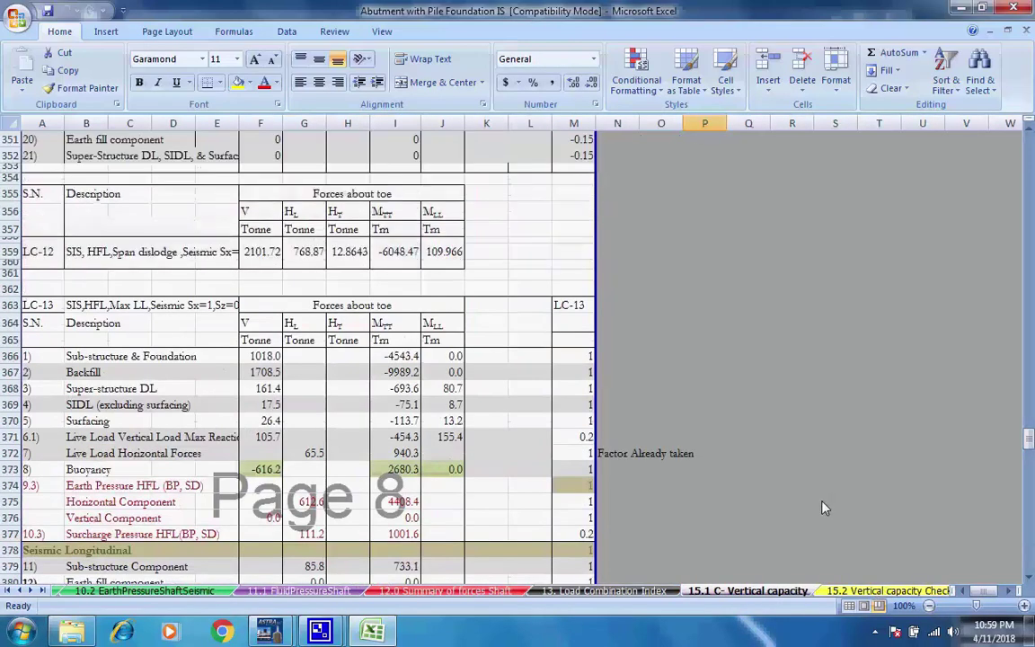
{"action": "scroll", "coordinate": [825, 510], "scroll_direction": "up", "scroll_amount": 20}
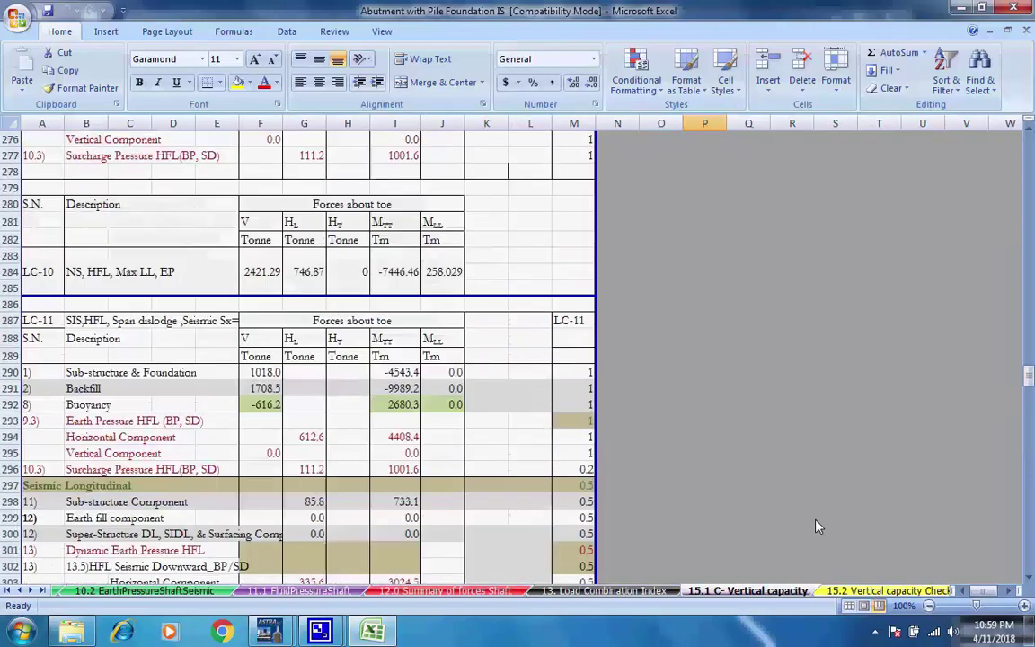
{"action": "scroll", "coordinate": [784, 531], "scroll_direction": "up", "scroll_amount": 20}
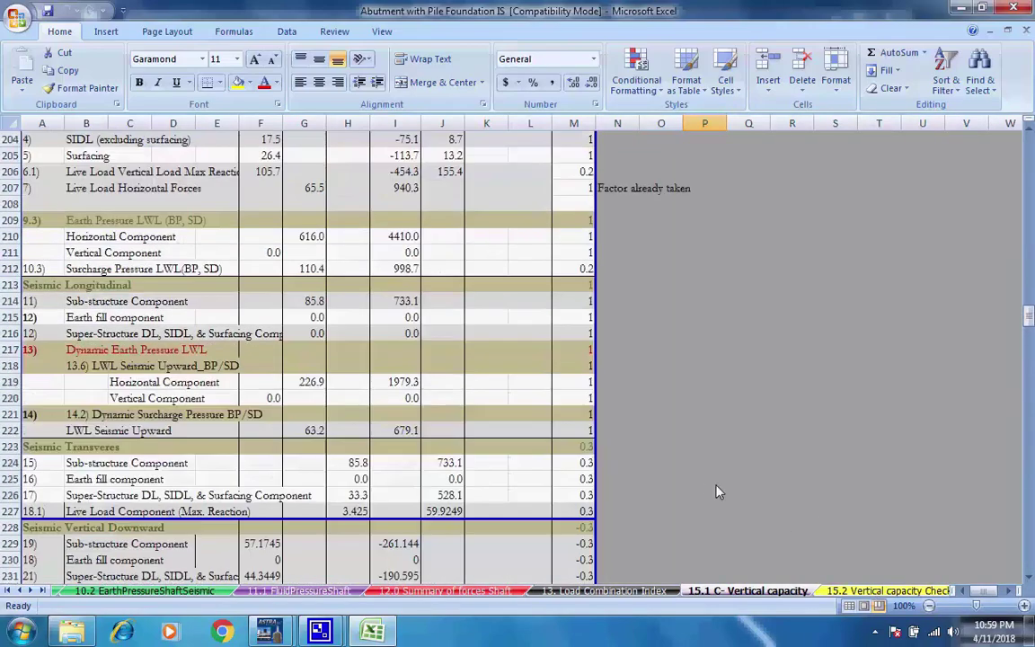
{"action": "scroll", "coordinate": [718, 491], "scroll_direction": "up", "scroll_amount": 20}
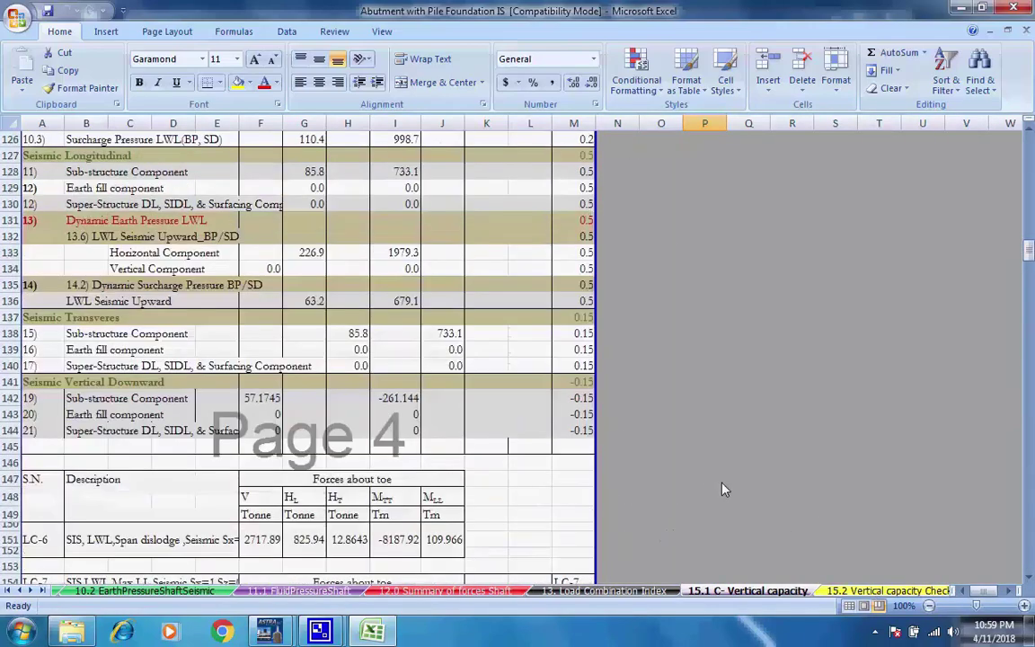
{"action": "scroll", "coordinate": [724, 493], "scroll_direction": "up", "scroll_amount": 20}
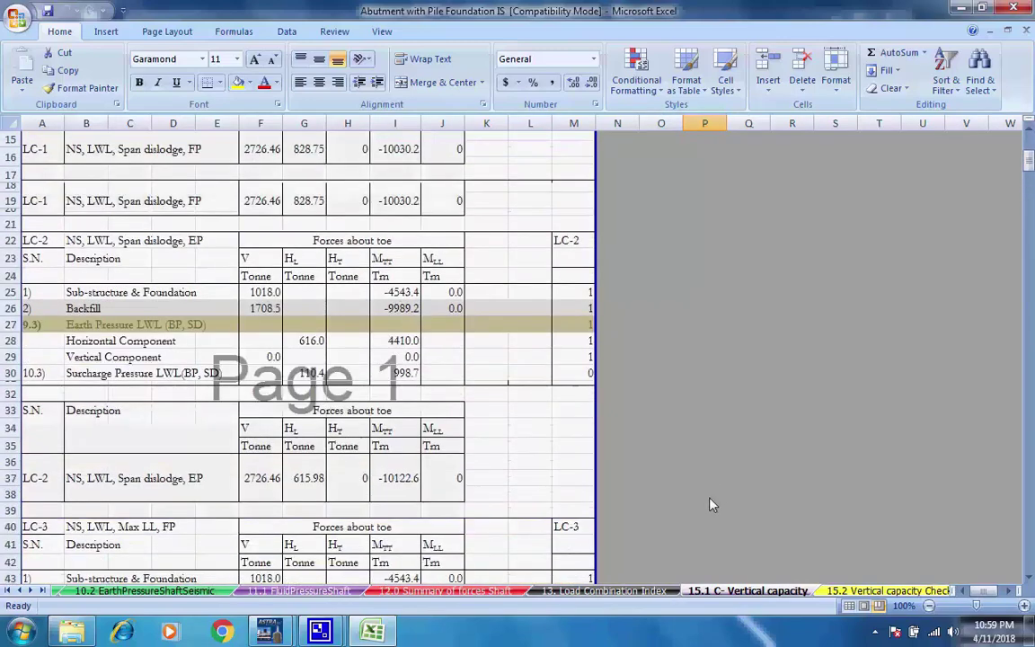
Open the 15.2 Vertical capacity Check sheet and examine the depth of fixity, pile load checks, pile layout and summary of forces
{"action": "left_click", "coordinate": [869, 591]}
{"action": "scroll", "coordinate": [716, 486], "scroll_direction": "up", "scroll_amount": 4}
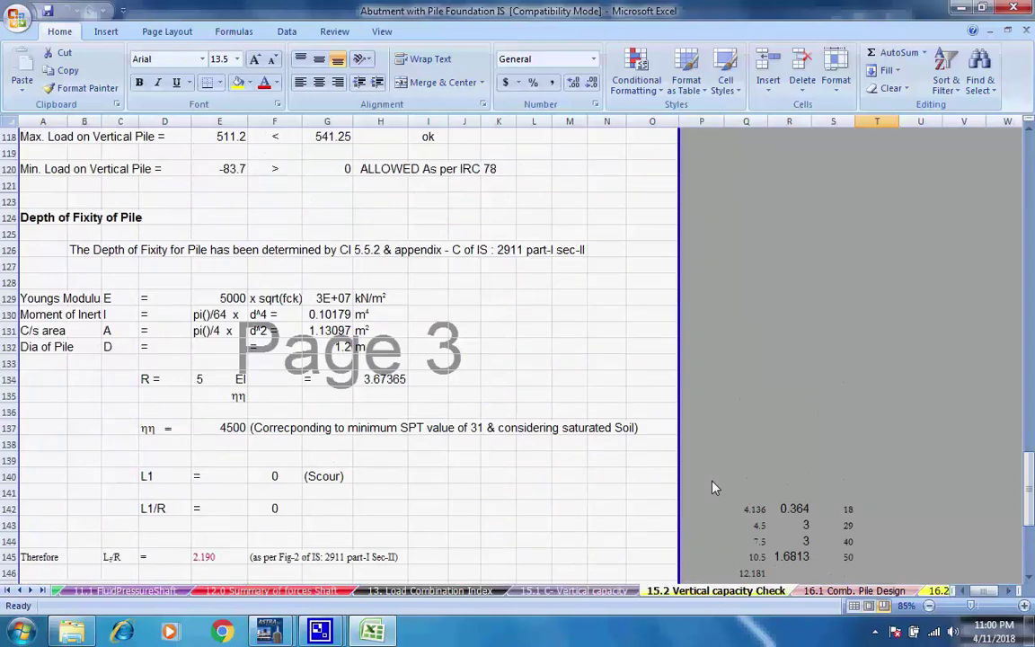
{"action": "scroll", "coordinate": [712, 486], "scroll_direction": "up", "scroll_amount": 1}
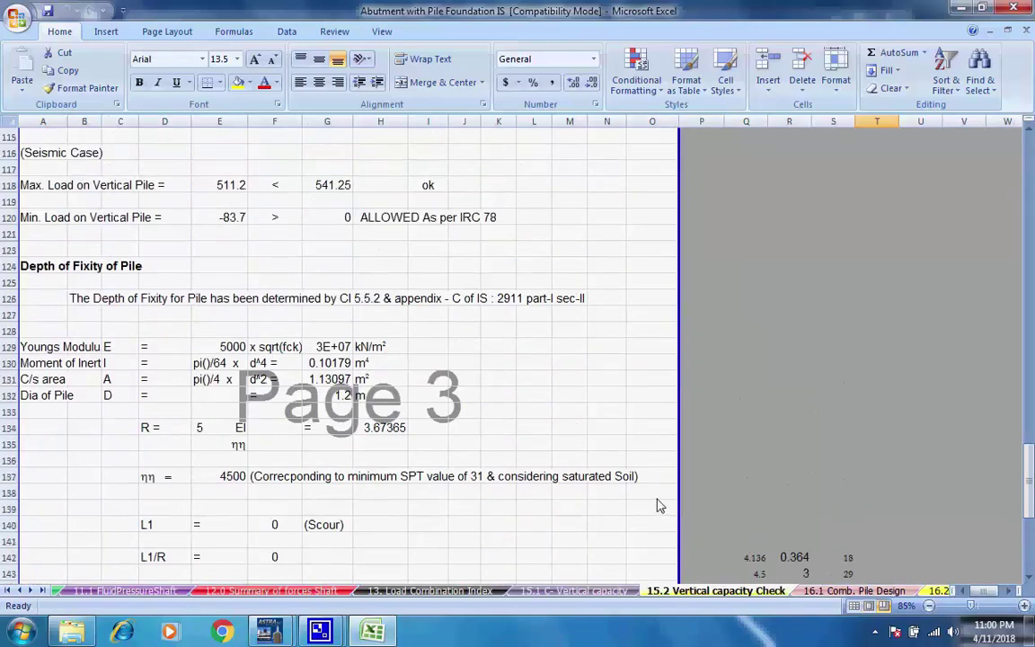
{"action": "scroll", "coordinate": [657, 506], "scroll_direction": "up", "scroll_amount": 4}
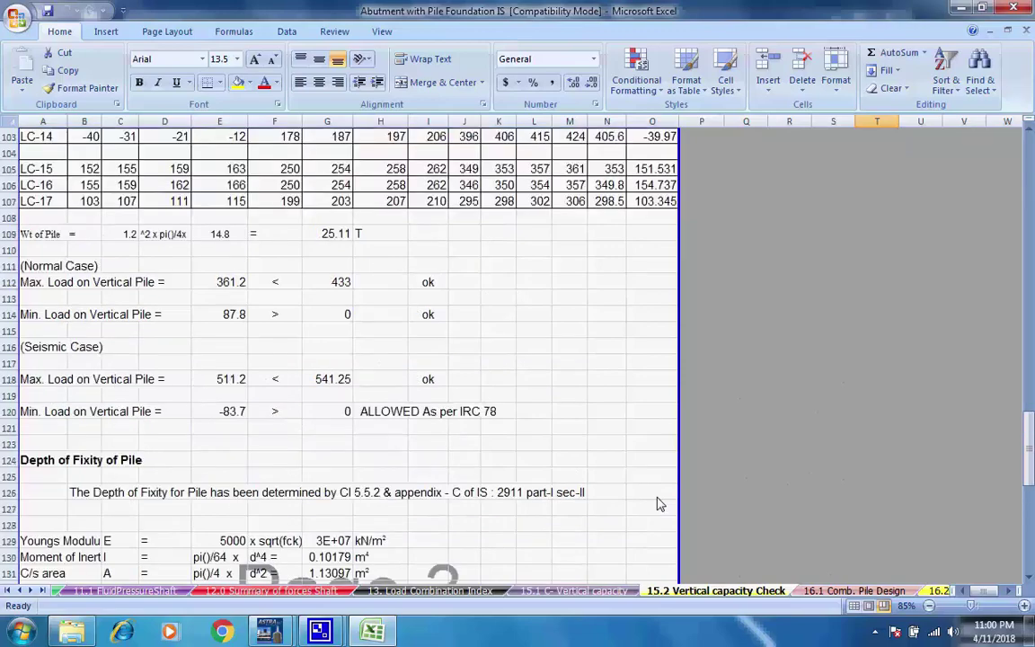
{"action": "scroll", "coordinate": [657, 506], "scroll_direction": "up", "scroll_amount": 16}
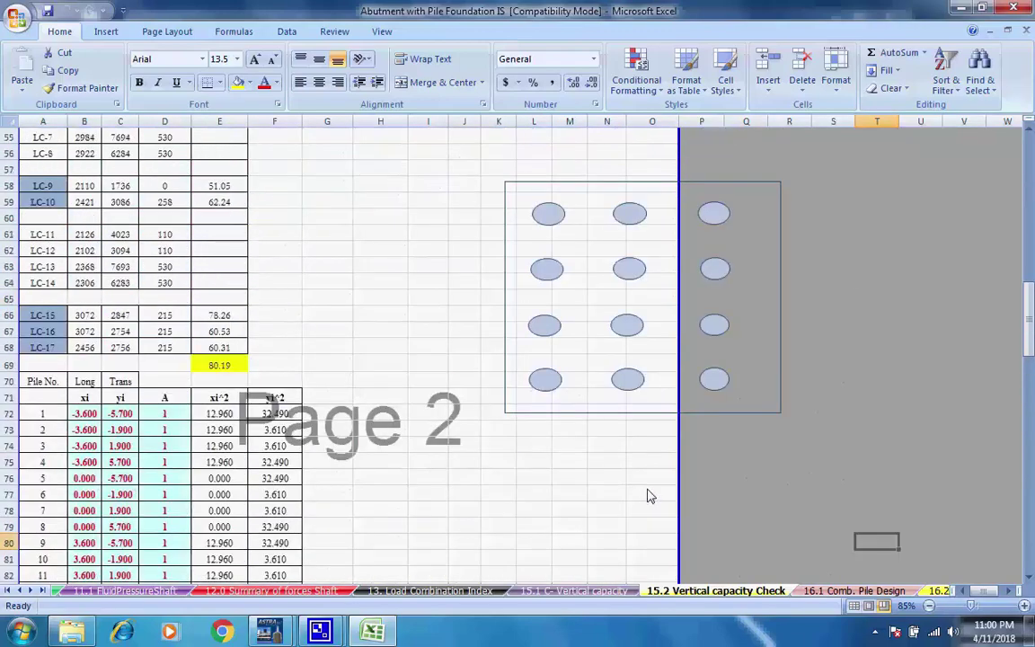
{"action": "scroll", "coordinate": [628, 467], "scroll_direction": "up", "scroll_amount": 8}
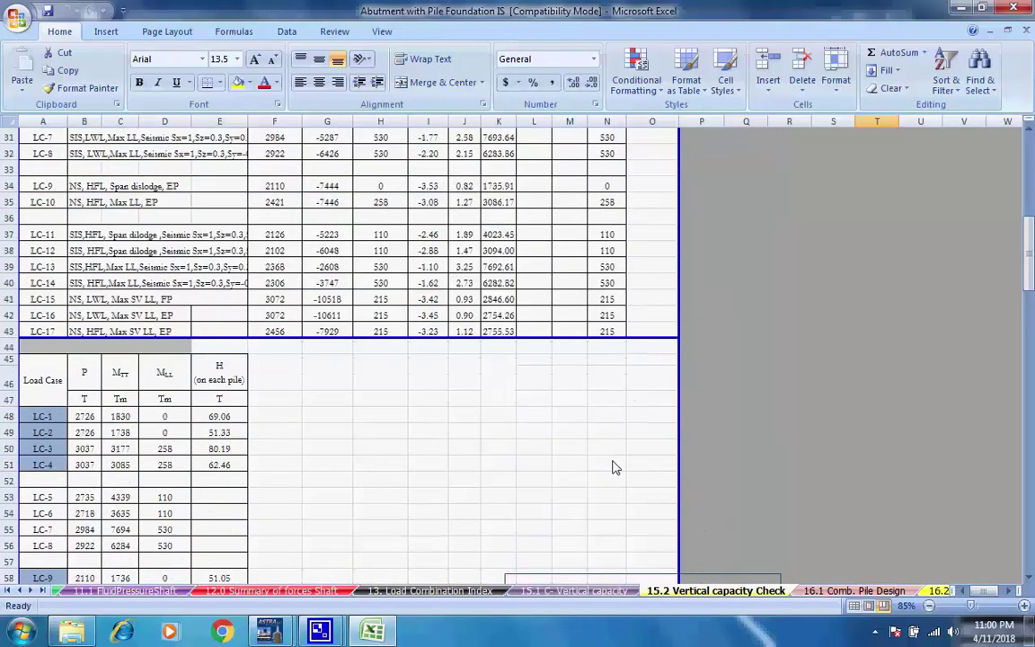
{"action": "scroll", "coordinate": [615, 466], "scroll_direction": "down", "scroll_amount": 6}
{"action": "scroll", "coordinate": [615, 466], "scroll_direction": "up", "scroll_amount": 16}
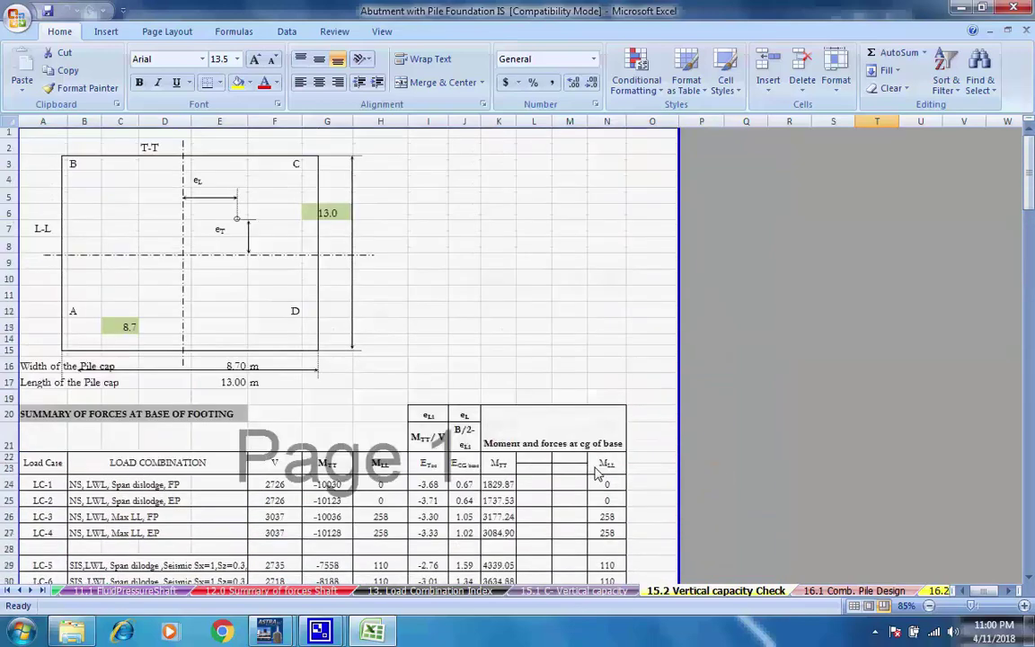
{"action": "scroll", "coordinate": [593, 476], "scroll_direction": "down", "scroll_amount": 15}
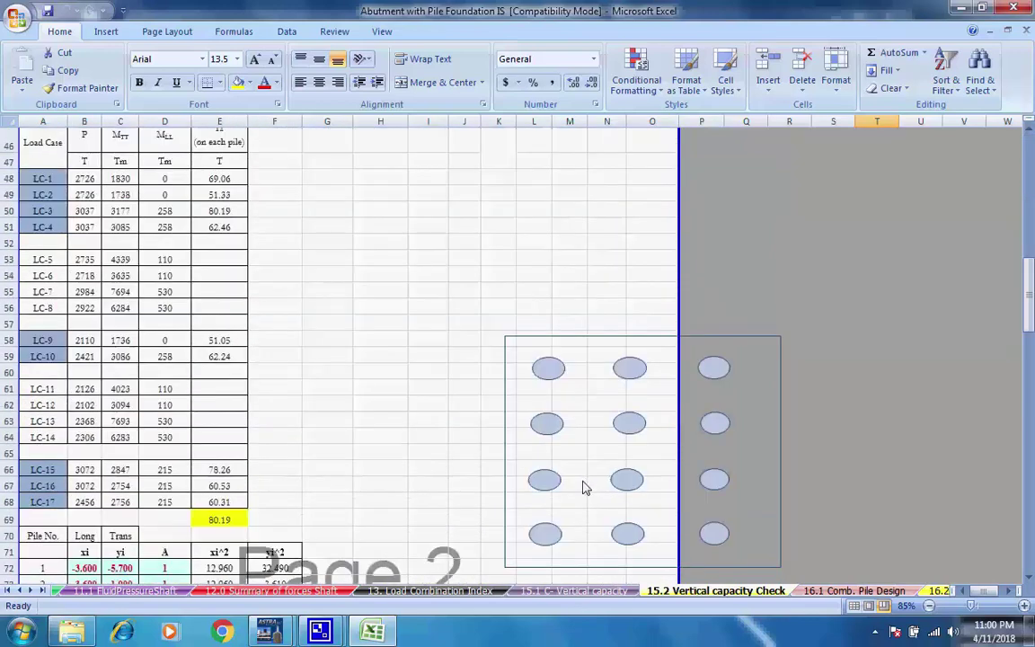
{"action": "scroll", "coordinate": [584, 488], "scroll_direction": "up", "scroll_amount": 15}
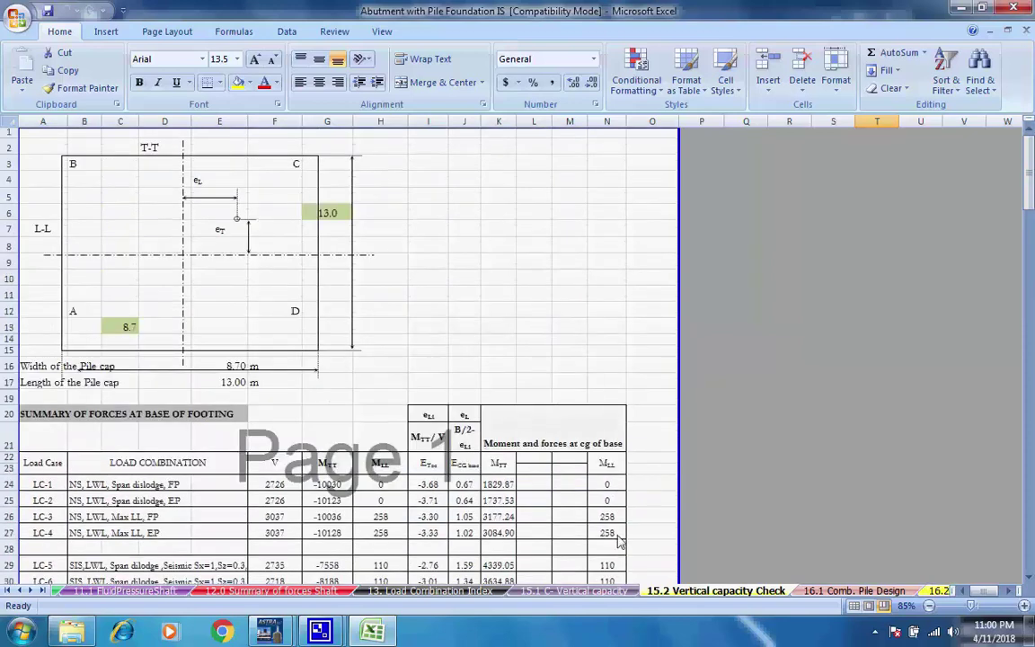
Open the 16.1 Comb. Pile Design sheet and review its ULS load combinations back to LC-1
{"action": "left_click", "coordinate": [854, 590]}
{"action": "scroll", "coordinate": [532, 464], "scroll_direction": "up", "scroll_amount": 15}
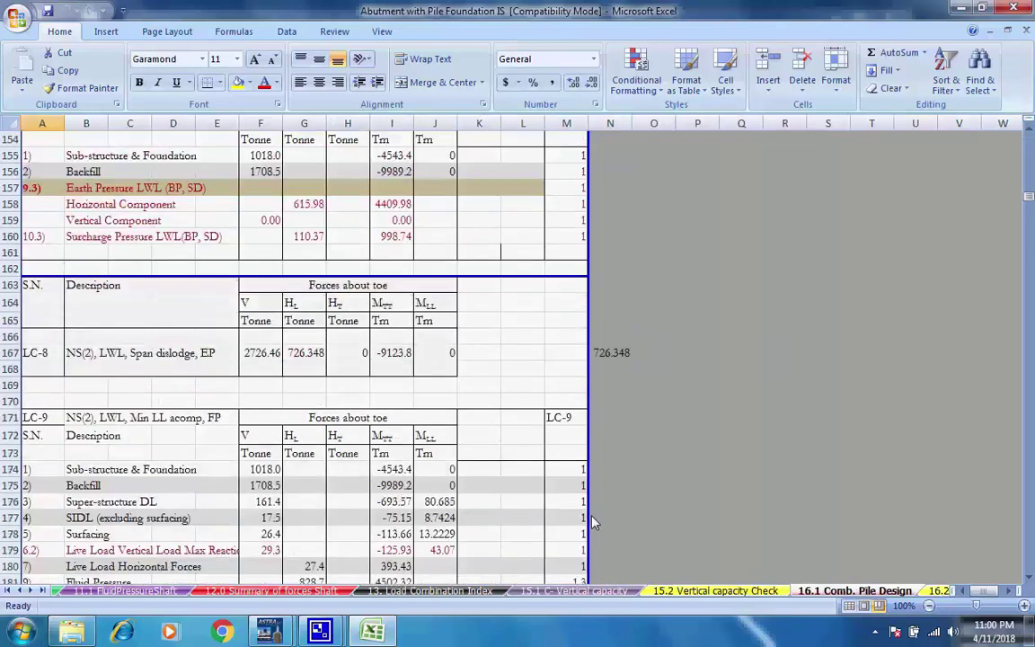
{"action": "scroll", "coordinate": [590, 533], "scroll_direction": "up", "scroll_amount": 14}
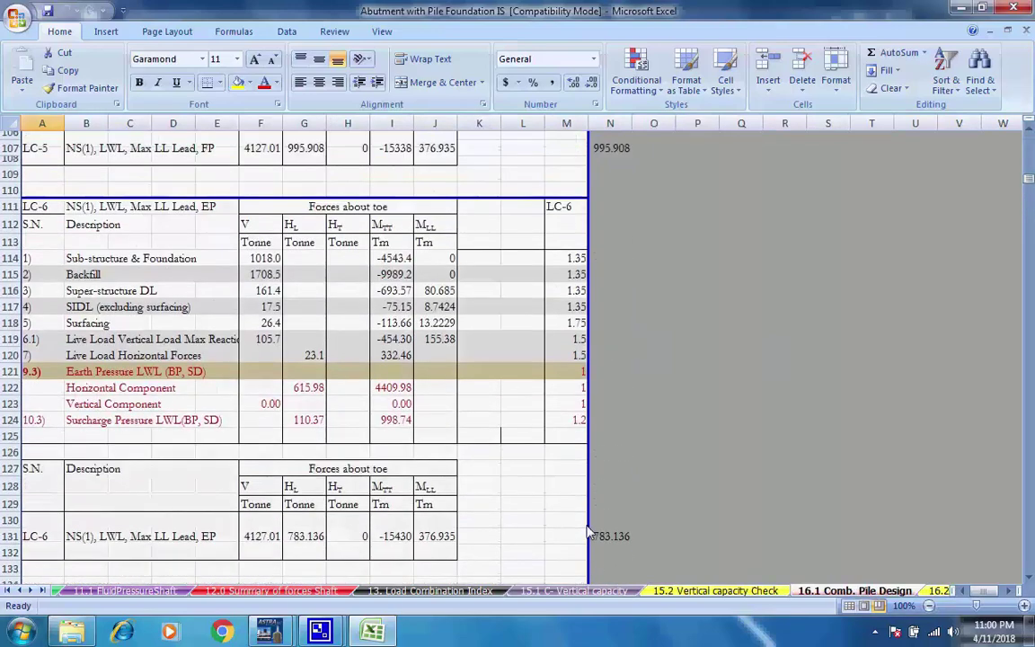
{"action": "scroll", "coordinate": [589, 534], "scroll_direction": "up", "scroll_amount": 17}
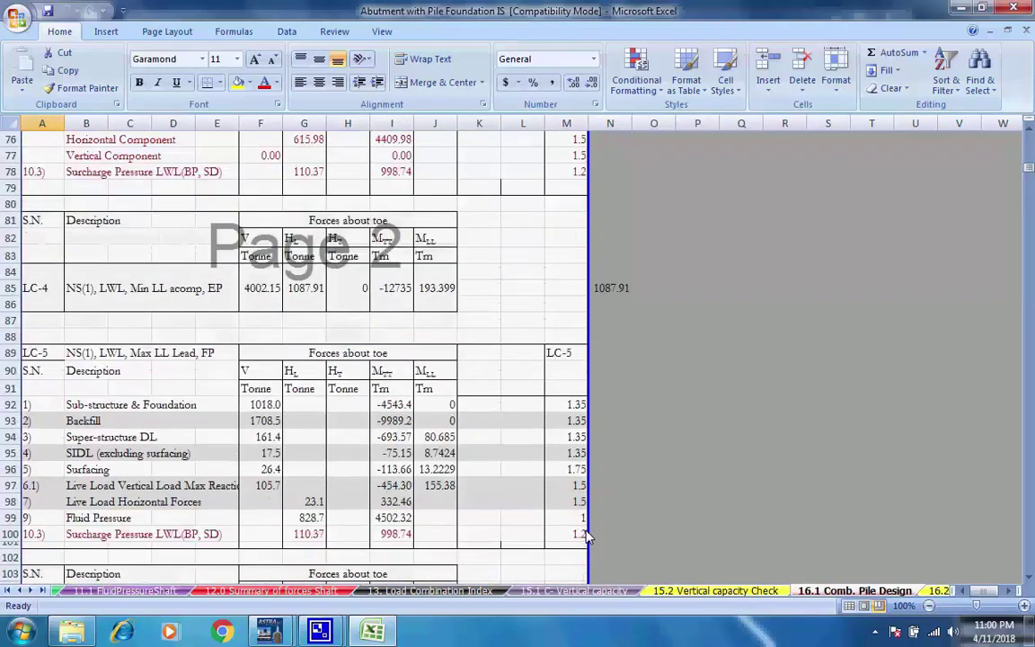
{"action": "scroll", "coordinate": [586, 531], "scroll_direction": "up", "scroll_amount": 10}
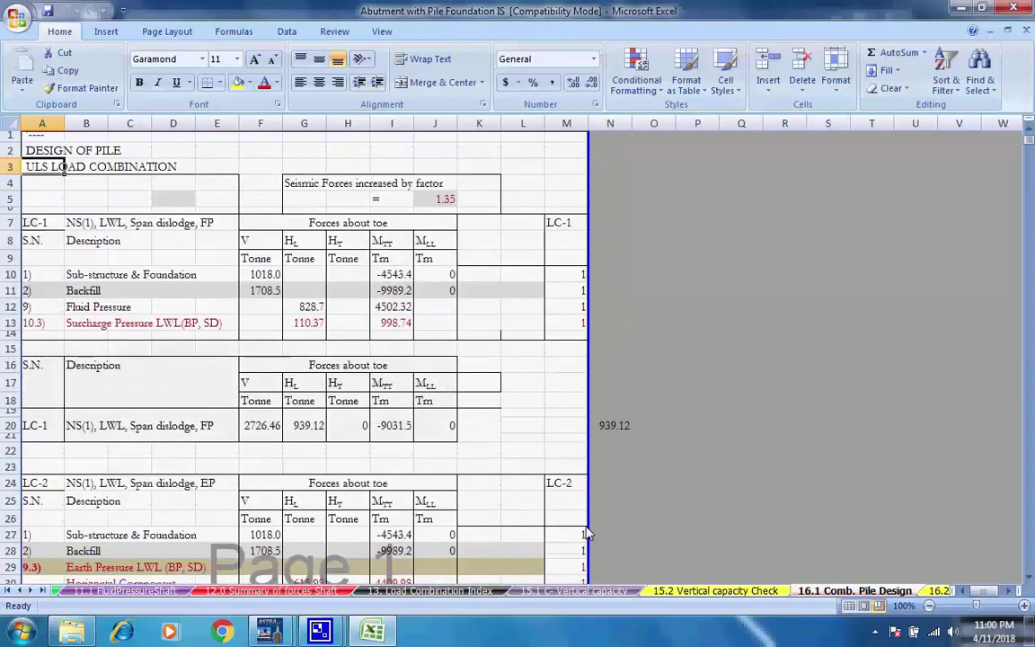
Open the 16.2 Pile Design sheet and examine the depth of fixity, pile reactions and summary of forces for pile design
{"action": "left_click", "coordinate": [33, 592]}
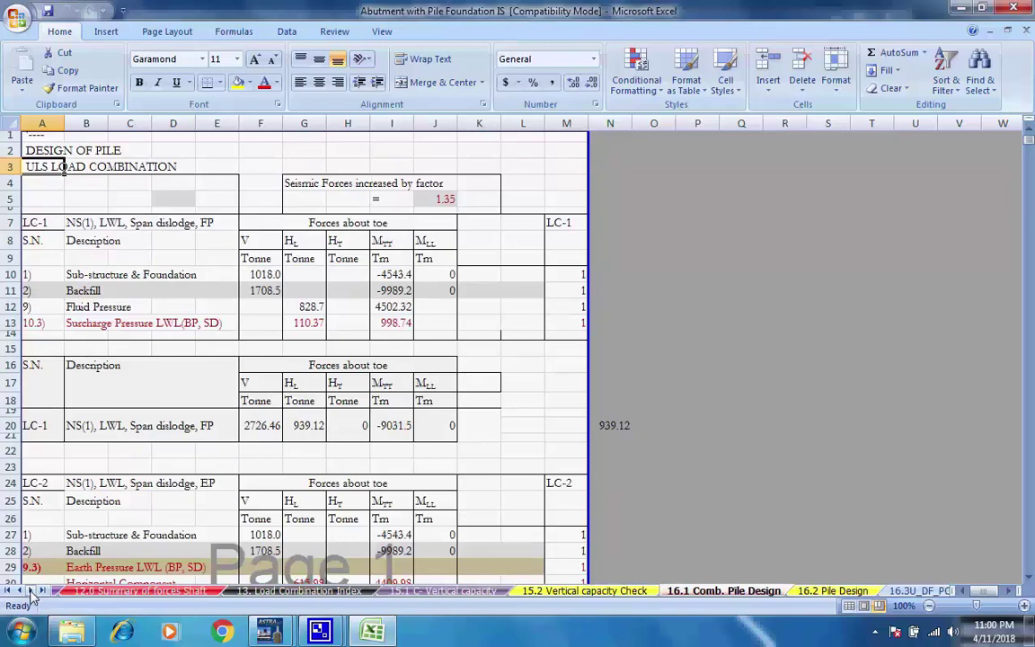
{"action": "left_click", "coordinate": [32, 591]}
{"action": "left_click", "coordinate": [33, 591]}
{"action": "left_click", "coordinate": [32, 591]}
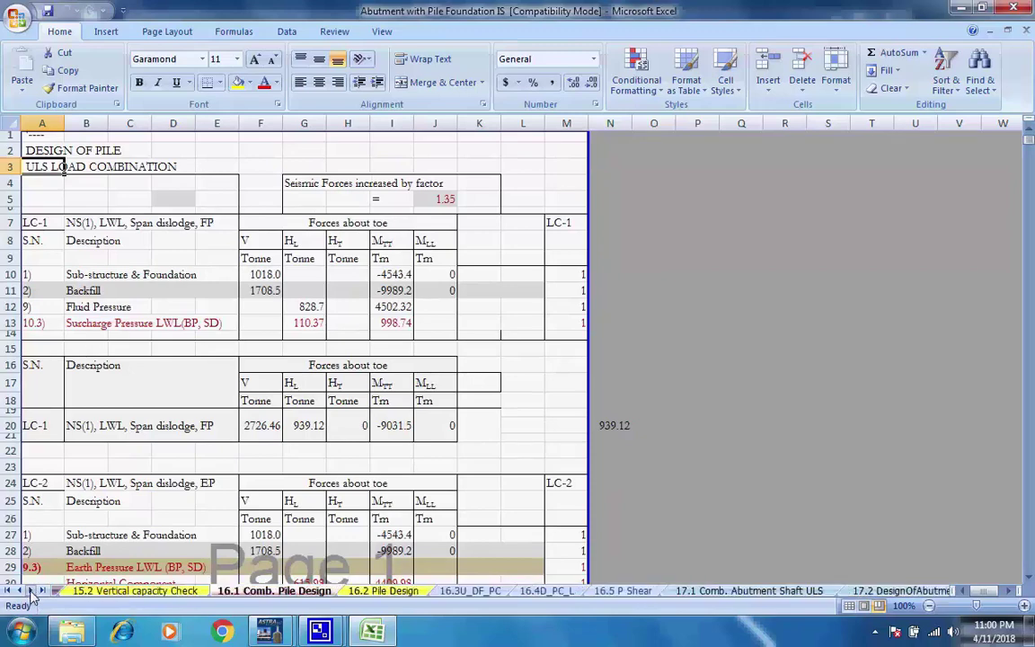
{"action": "left_click", "coordinate": [32, 591]}
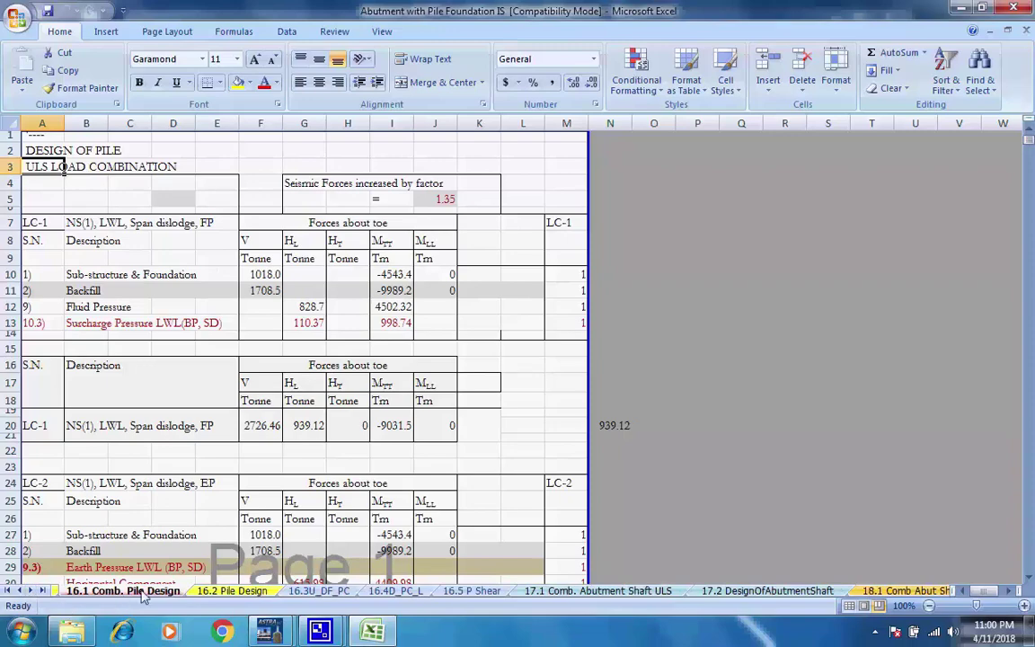
{"action": "left_click", "coordinate": [217, 591]}
{"action": "scroll", "coordinate": [404, 518], "scroll_direction": "up", "scroll_amount": 20}
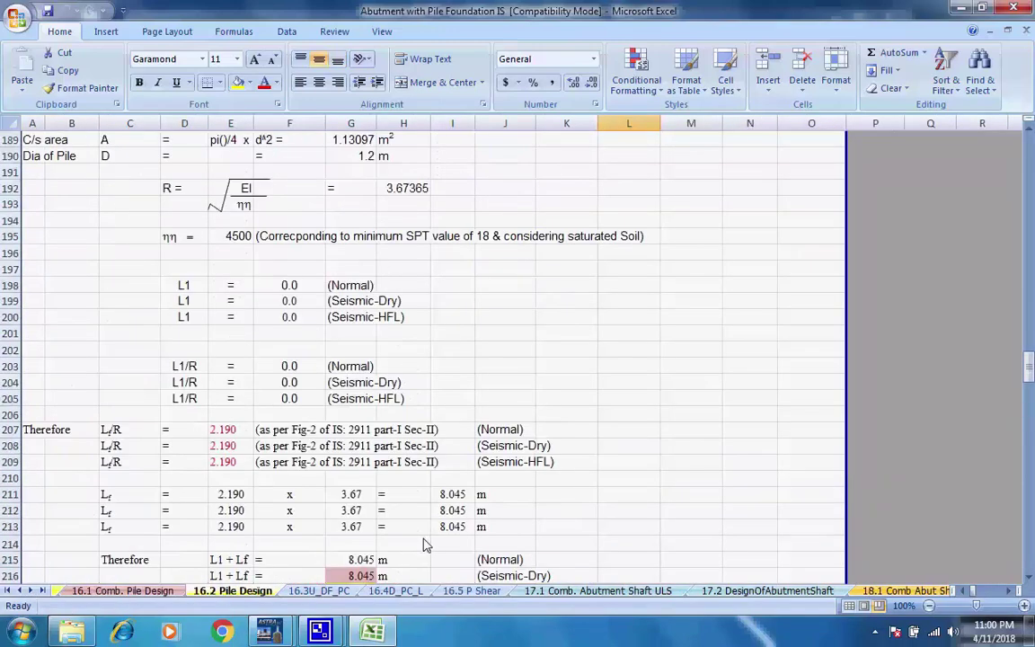
{"action": "scroll", "coordinate": [427, 543], "scroll_direction": "up", "scroll_amount": 8}
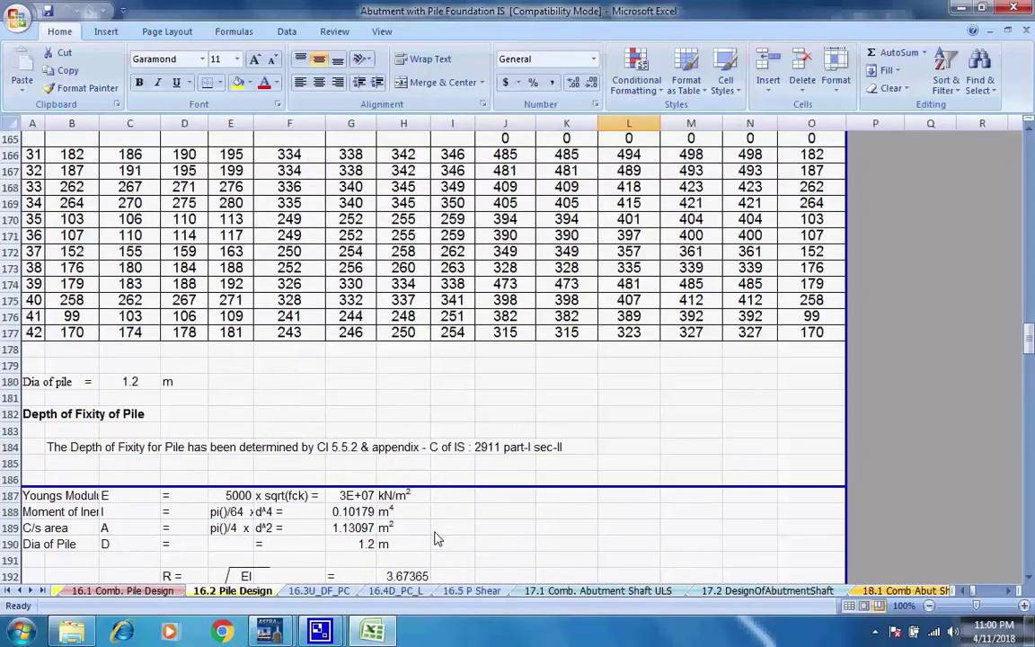
{"action": "scroll", "coordinate": [434, 538], "scroll_direction": "up", "scroll_amount": 20}
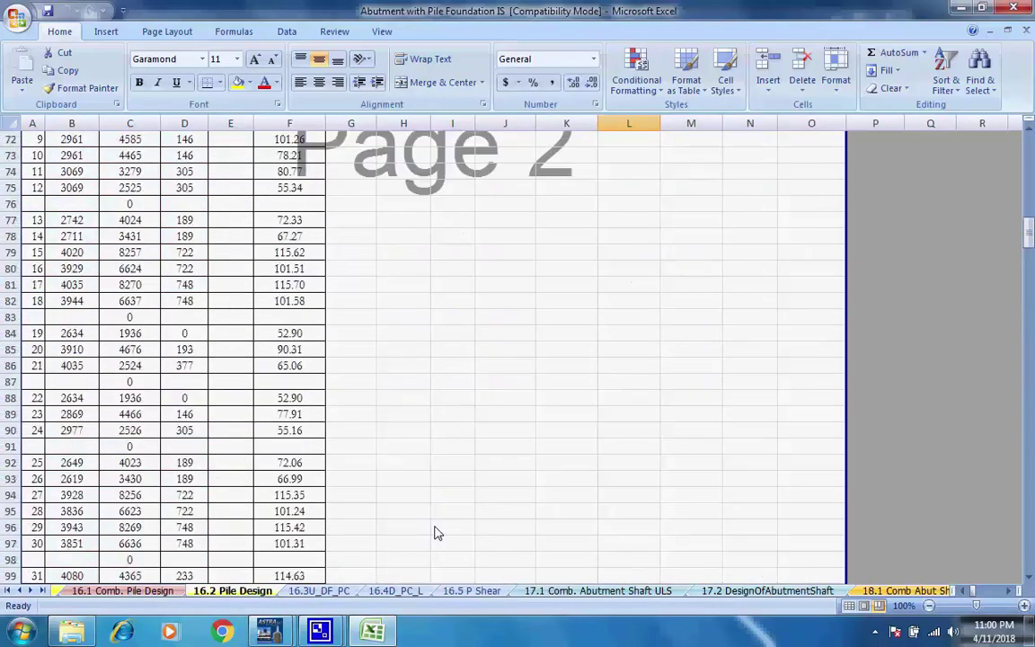
{"action": "scroll", "coordinate": [434, 534], "scroll_direction": "up", "scroll_amount": 20}
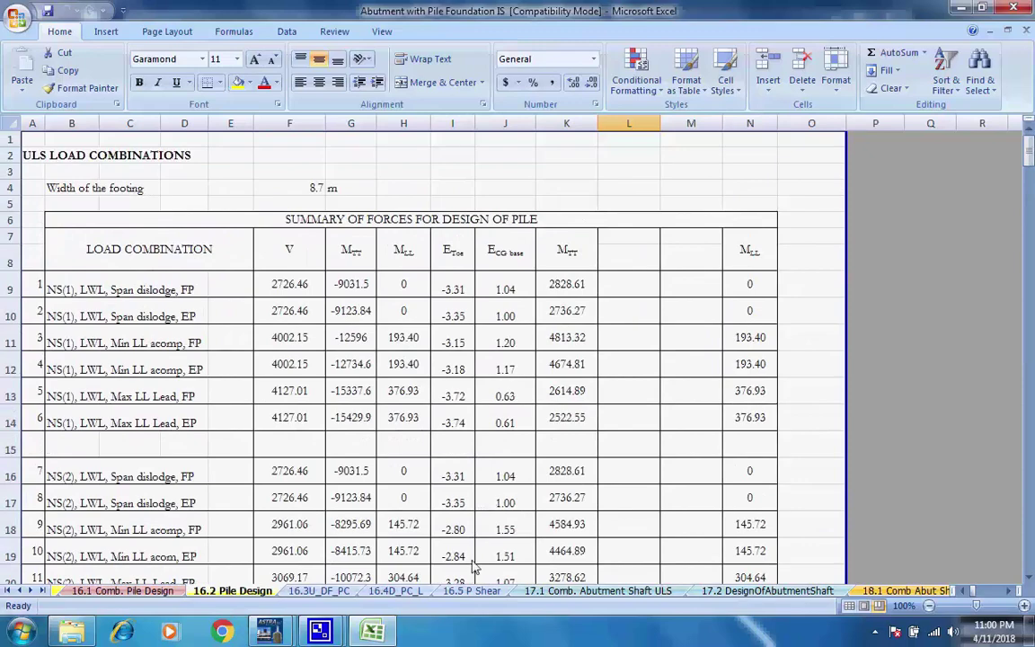
Review the pile cap design forces on 16.3U_DF_PC and view the longitudinal pile cap design on 16.4D_PC_L
{"action": "key", "text": "ctrl+Page_Down"}
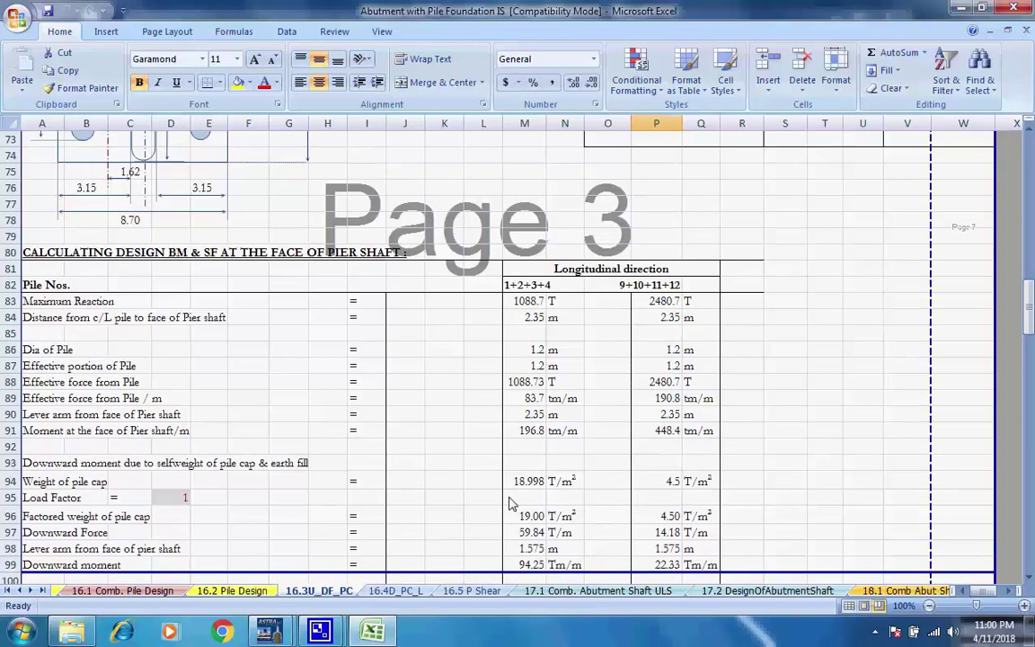
{"action": "scroll", "coordinate": [508, 503], "scroll_direction": "up", "scroll_amount": 6}
{"action": "scroll", "coordinate": [508, 505], "scroll_direction": "up", "scroll_amount": 18}
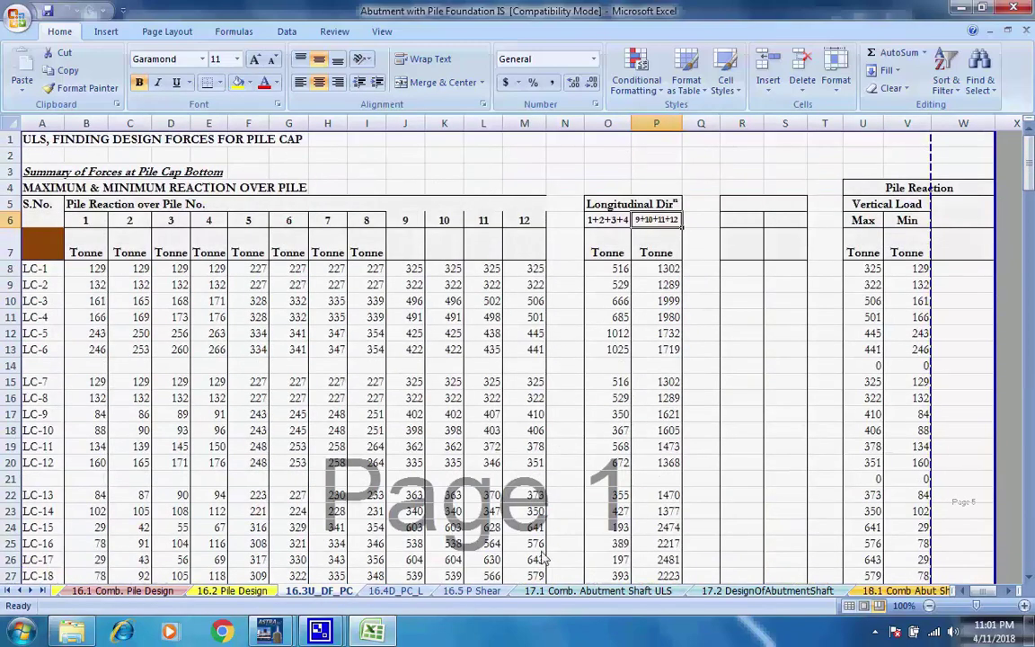
{"action": "left_click", "coordinate": [394, 591]}
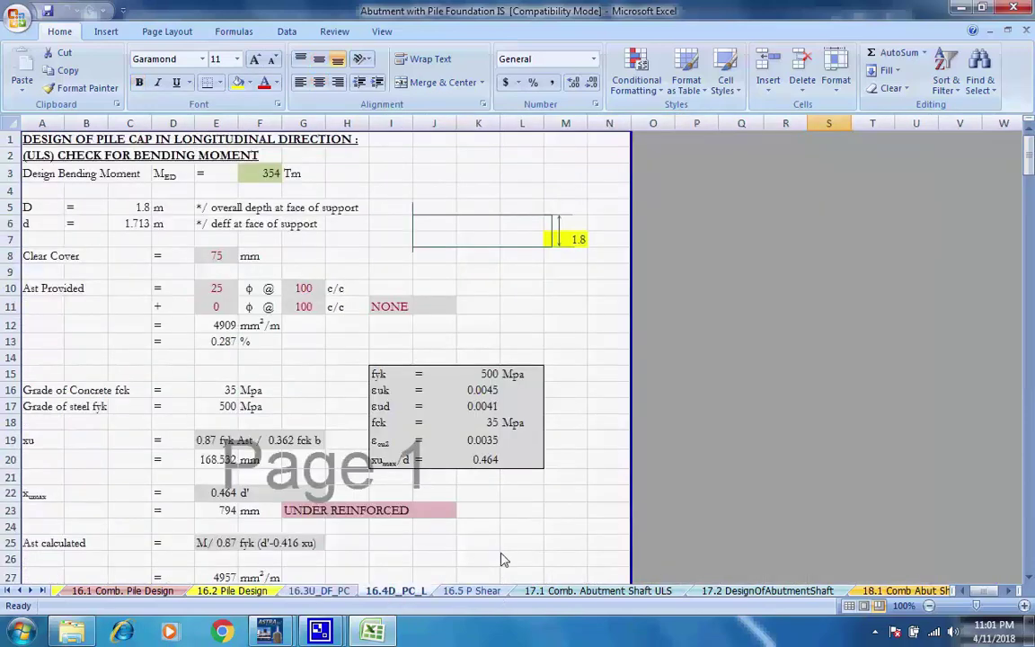
Open the 16.5 P Shear sheet and review the punching shear checks at the pile face and control perimeter
{"action": "left_click", "coordinate": [471, 591]}
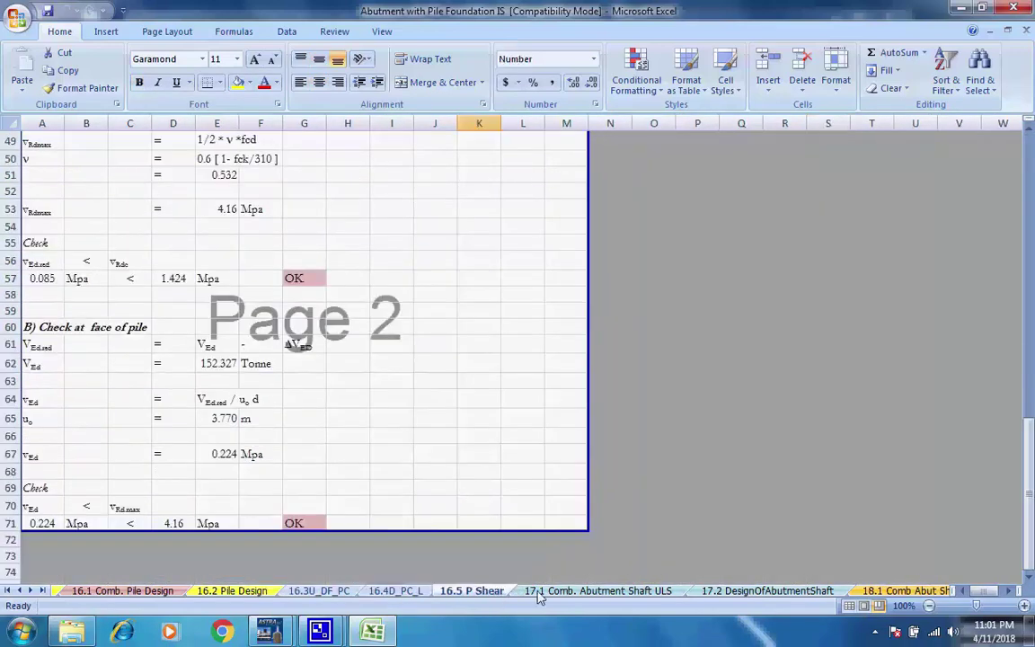
{"action": "scroll", "coordinate": [580, 569], "scroll_direction": "up", "scroll_amount": 12}
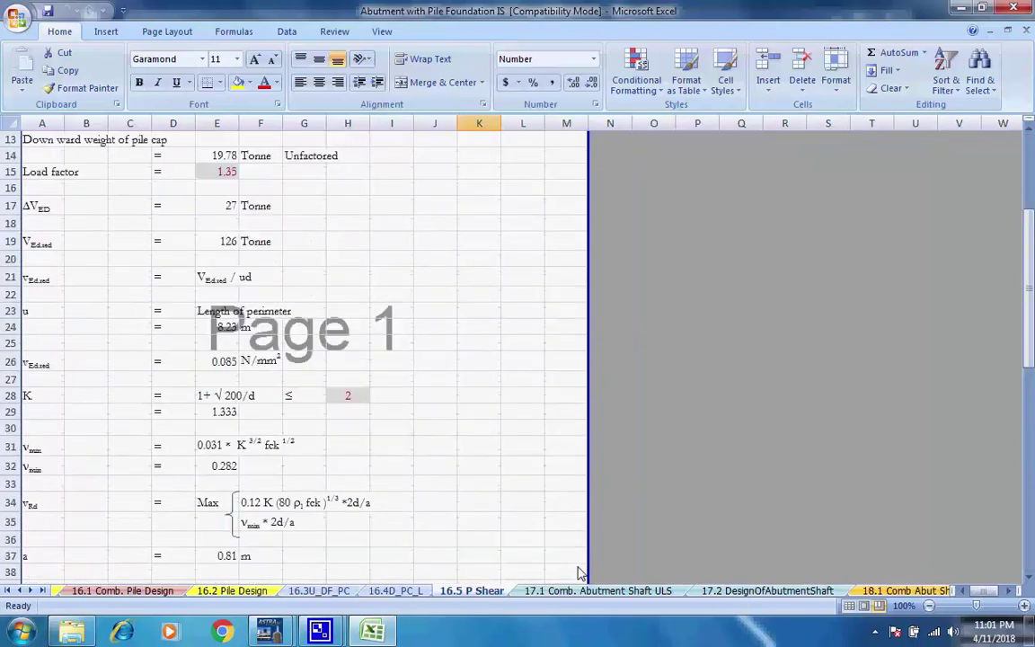
{"action": "scroll", "coordinate": [579, 572], "scroll_direction": "up", "scroll_amount": 4}
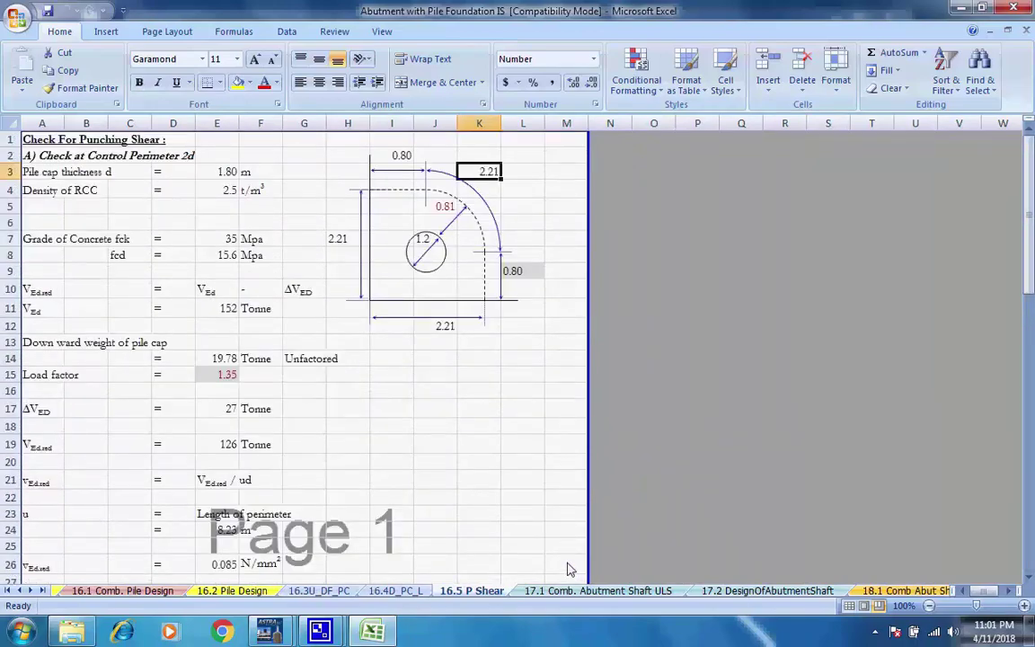
Open the 17.1 Comb. Abutment Shaft ULS sheet and review the shaft's ULS load combinations back to LC-1
{"action": "left_click", "coordinate": [562, 591]}
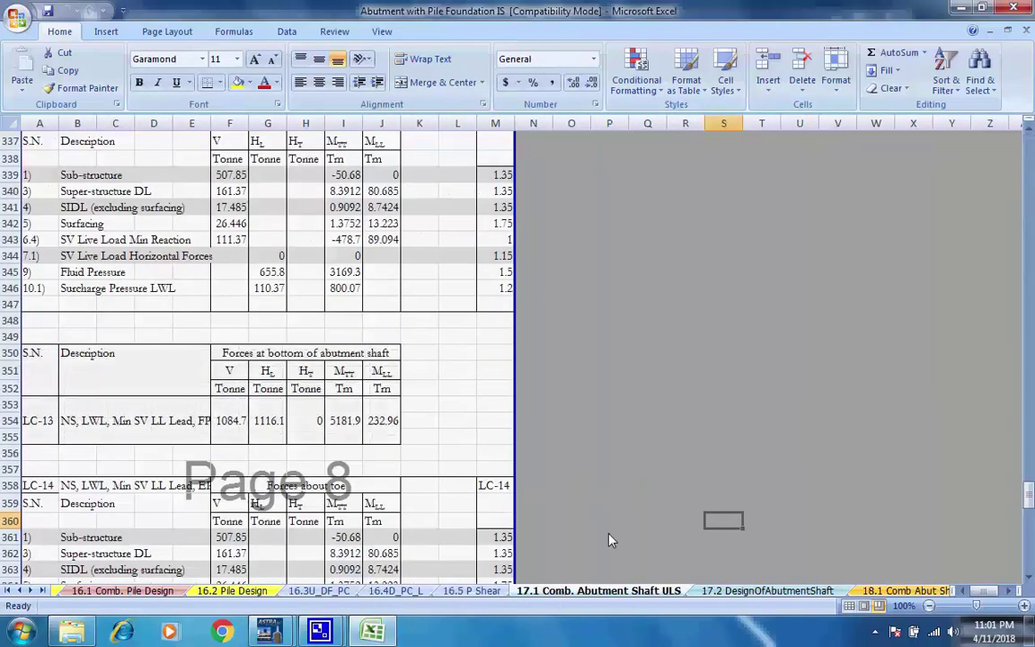
{"action": "scroll", "coordinate": [610, 539], "scroll_direction": "up", "scroll_amount": 20}
{"action": "scroll", "coordinate": [597, 550], "scroll_direction": "up", "scroll_amount": 20}
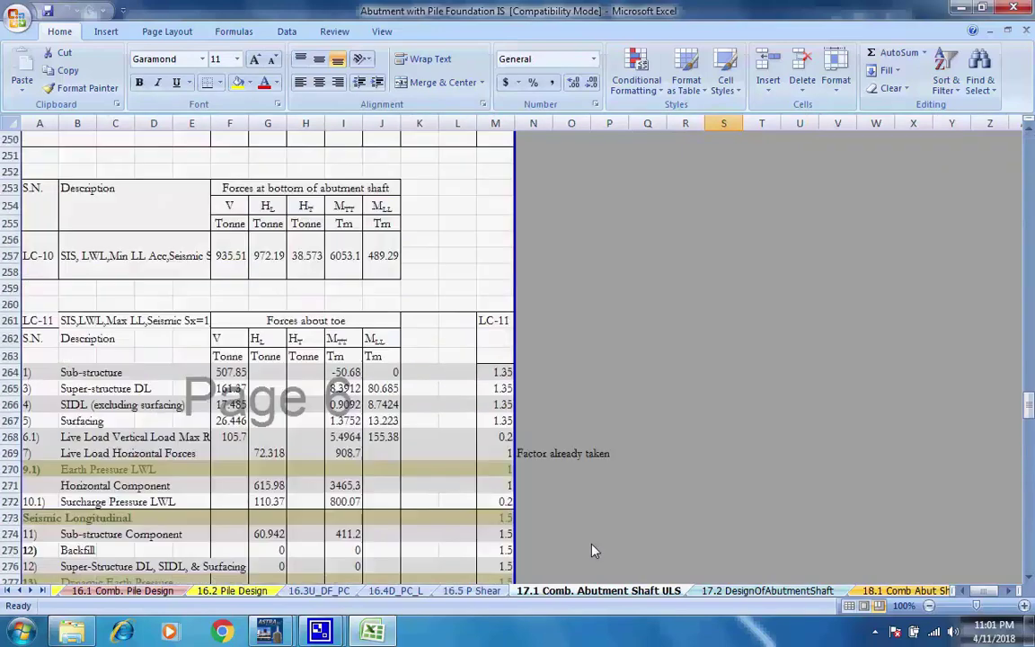
{"action": "scroll", "coordinate": [582, 539], "scroll_direction": "up", "scroll_amount": 20}
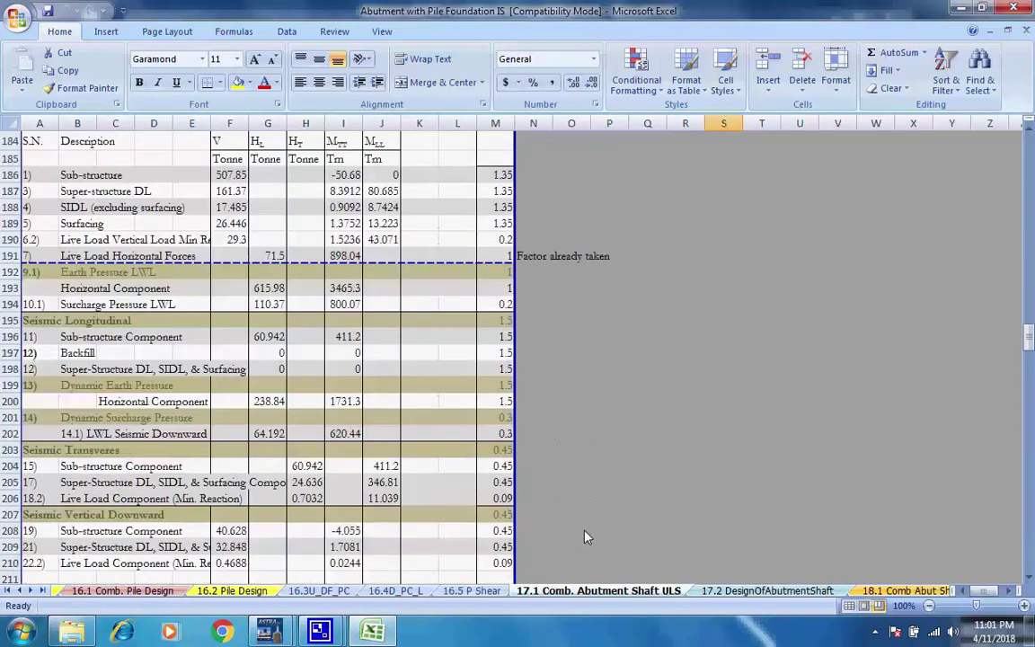
{"action": "scroll", "coordinate": [584, 534], "scroll_direction": "up", "scroll_amount": 20}
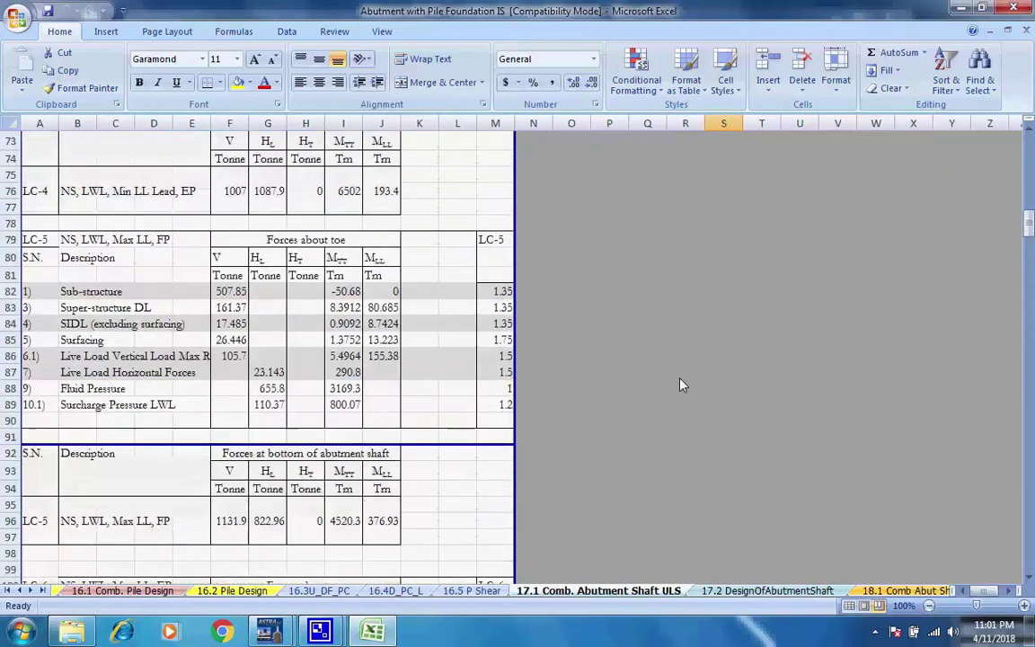
{"action": "scroll", "coordinate": [691, 495], "scroll_direction": "up", "scroll_amount": 3}
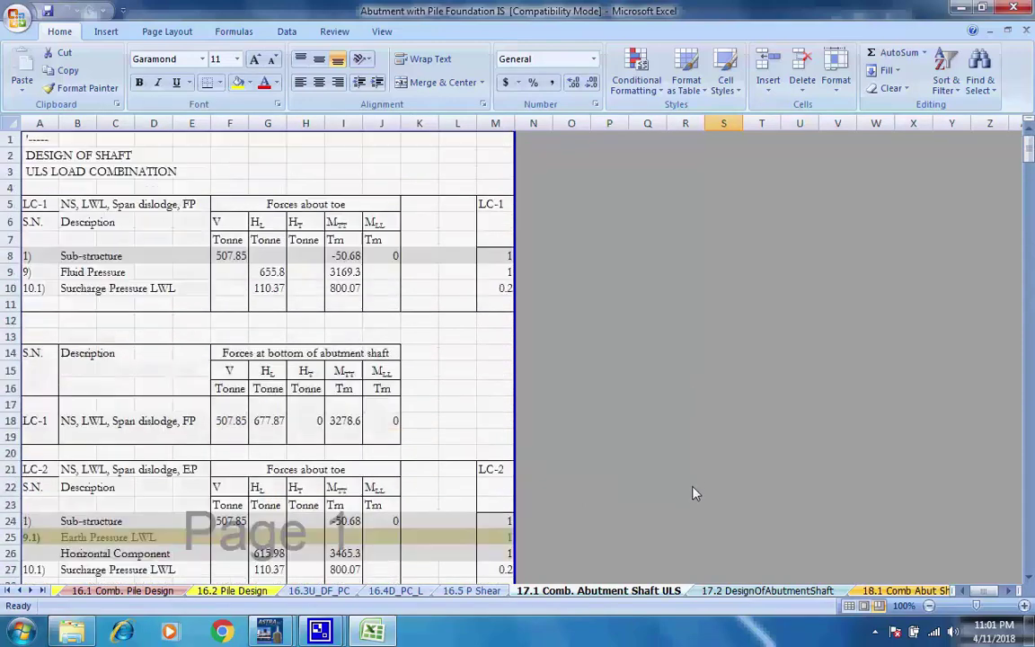
Open the 17.2 DesignOfAbutmentShaft sheet and review the biaxial bending data and the ULS check table
{"action": "left_click", "coordinate": [768, 590]}
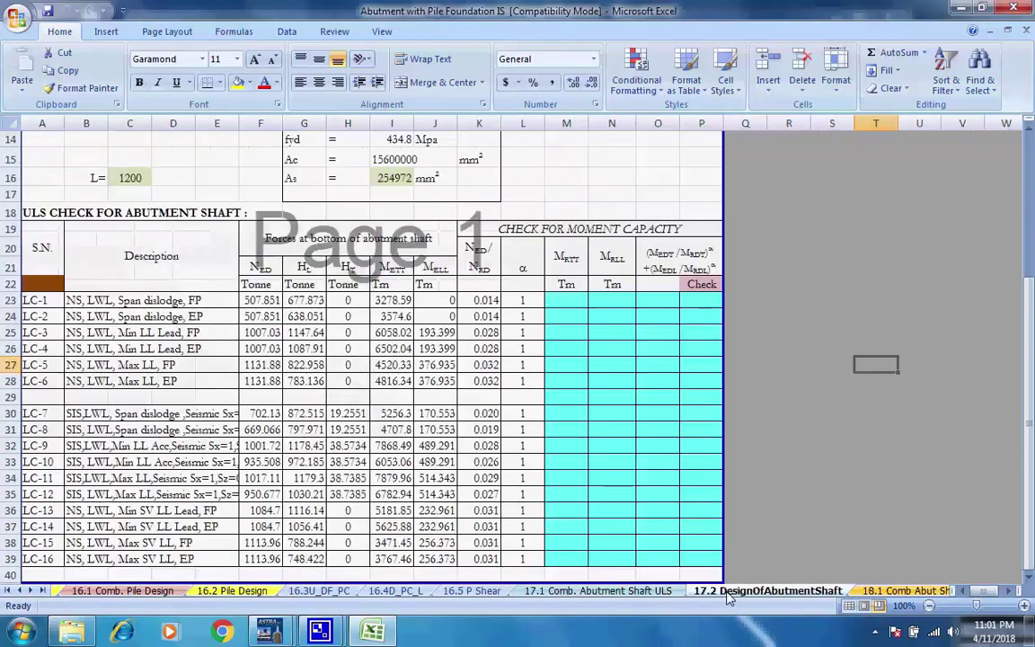
{"action": "scroll", "coordinate": [719, 510], "scroll_direction": "up", "scroll_amount": 5}
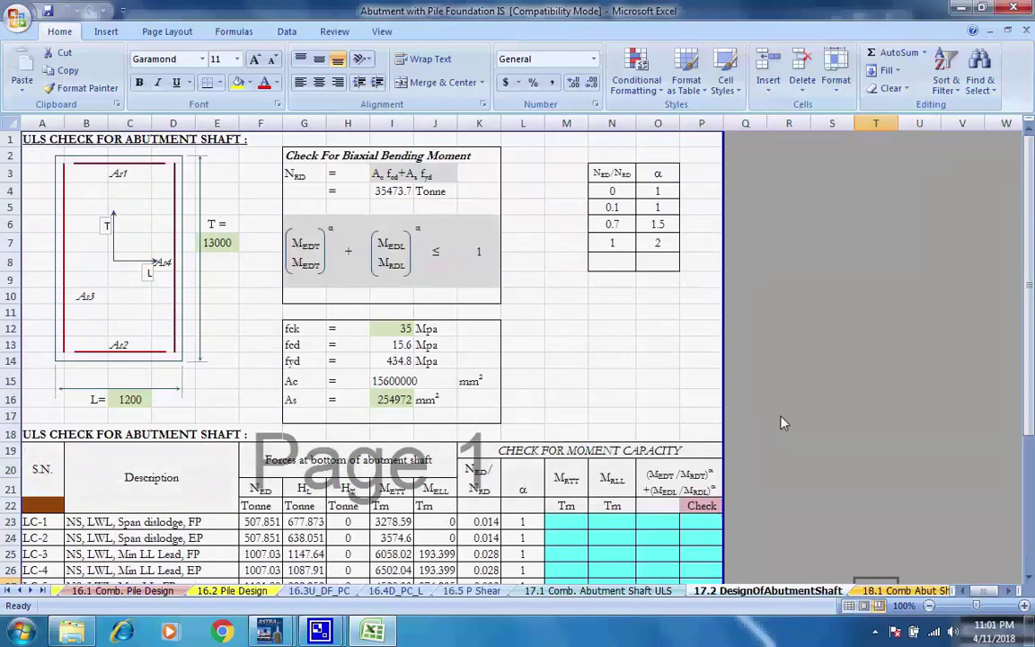
{"action": "scroll", "coordinate": [780, 426], "scroll_direction": "down", "scroll_amount": 7}
{"action": "scroll", "coordinate": [778, 427], "scroll_direction": "up", "scroll_amount": 7}
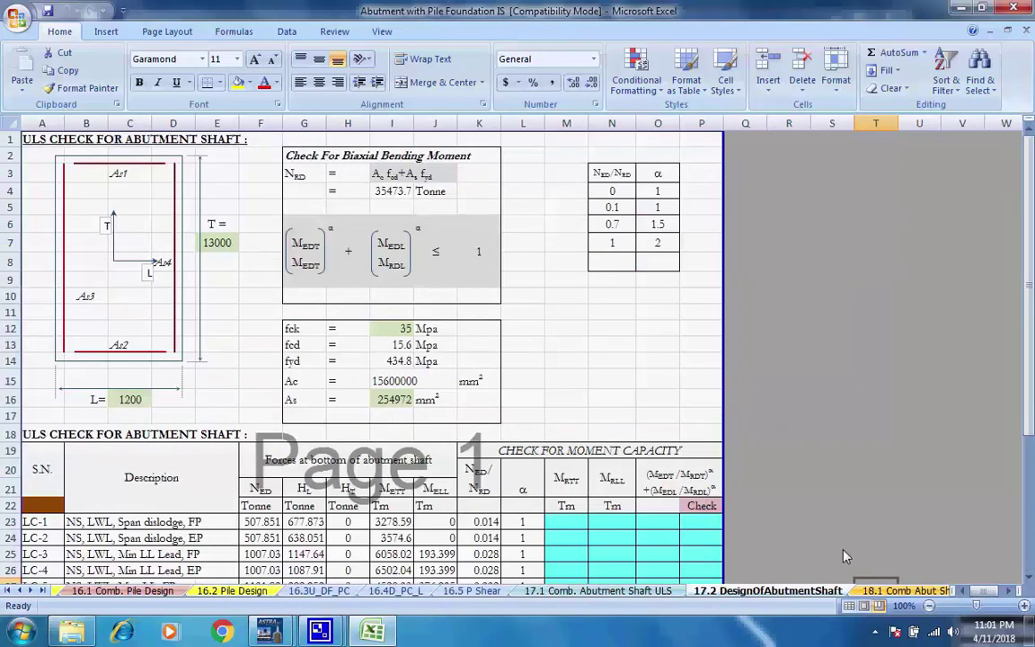
Open the 18.1 Comb Abut Shaft SLS sheet and review its SLS load combinations back to LC-1
{"action": "left_click", "coordinate": [903, 591]}
{"action": "scroll", "coordinate": [785, 497], "scroll_direction": "up", "scroll_amount": 10}
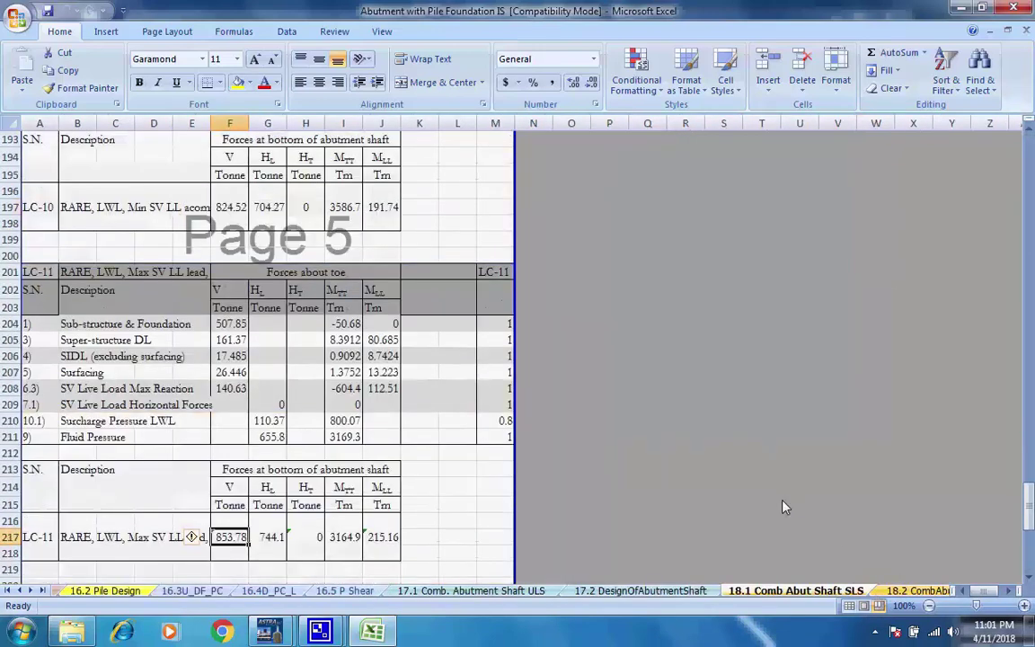
{"action": "scroll", "coordinate": [782, 510], "scroll_direction": "up", "scroll_amount": 5}
{"action": "scroll", "coordinate": [780, 513], "scroll_direction": "up", "scroll_amount": 20}
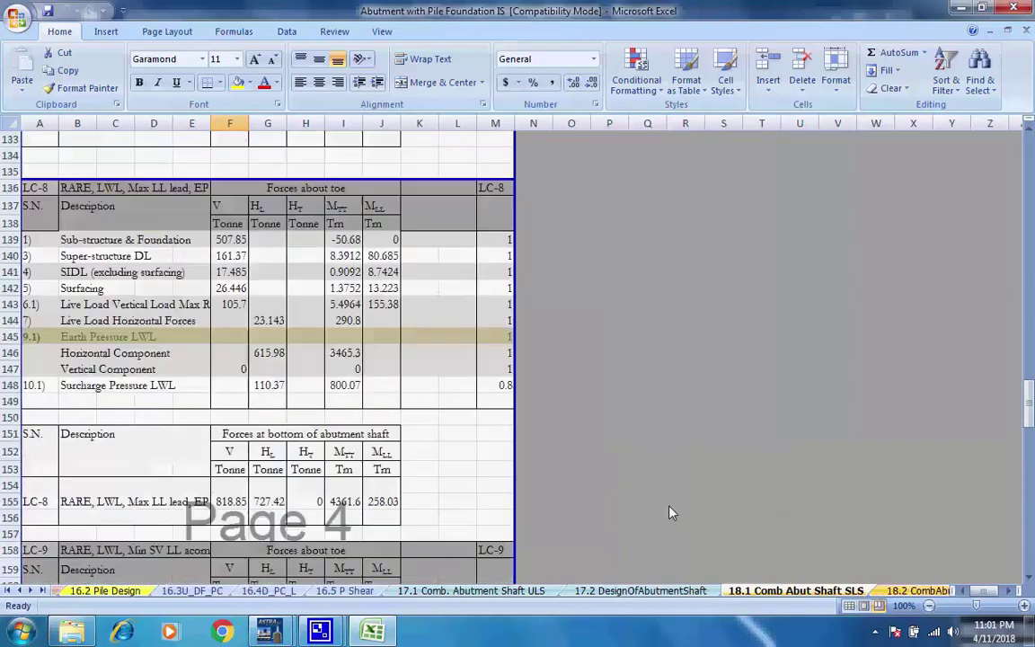
{"action": "scroll", "coordinate": [666, 521], "scroll_direction": "up", "scroll_amount": 20}
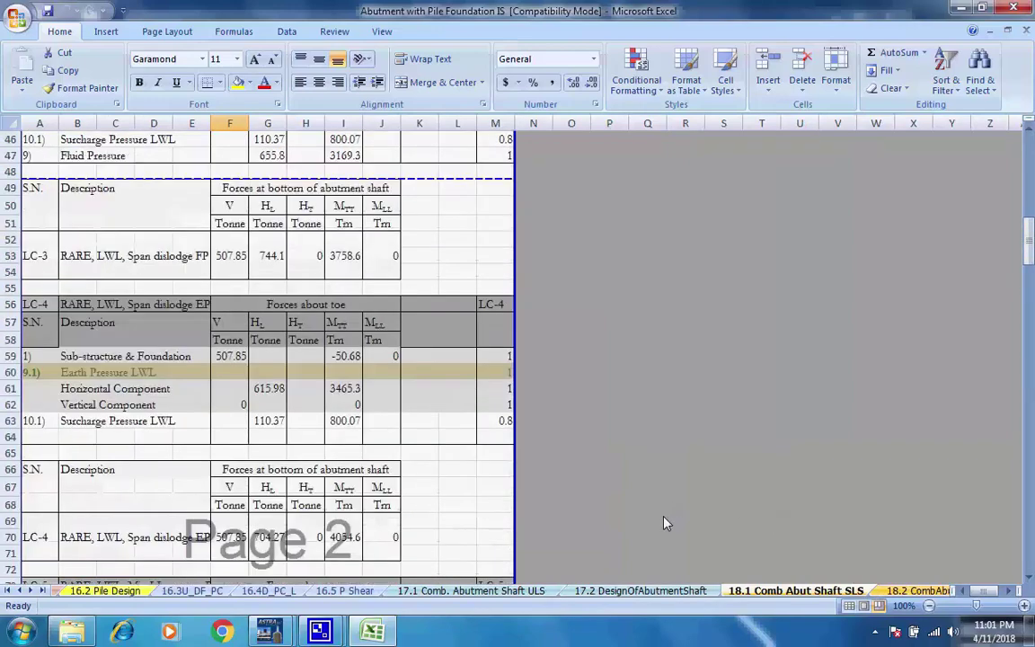
Bring the remaining sheets of the workbook within reach and view the shaft forces on 18.2 CombAbutShaftSLS Summary
{"action": "left_click", "coordinate": [31, 591]}
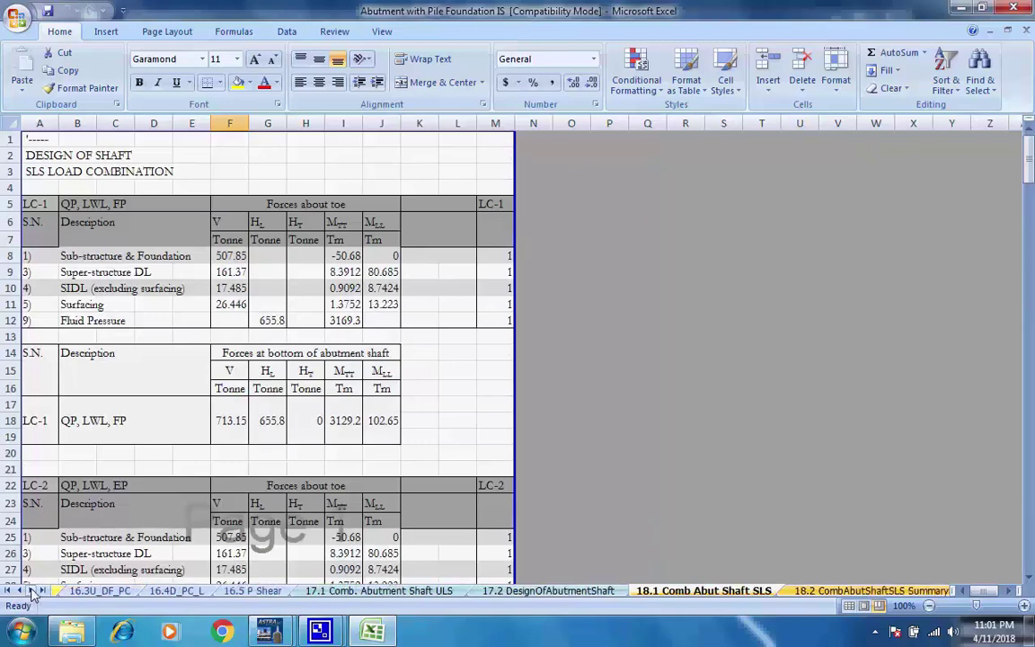
{"action": "left_click", "coordinate": [31, 591]}
{"action": "left_click", "coordinate": [32, 591]}
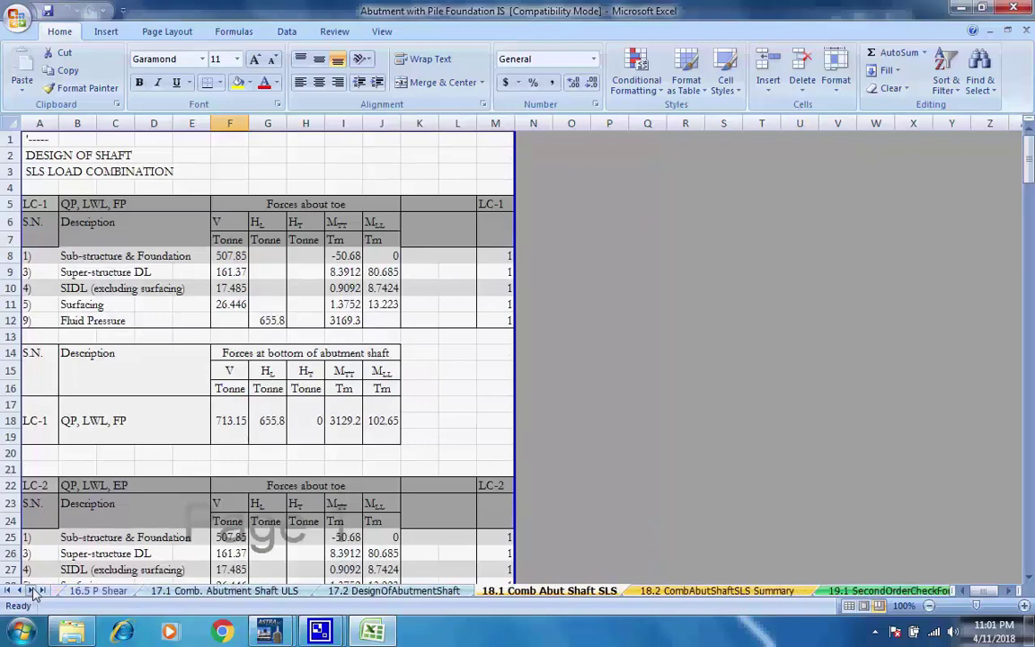
{"action": "left_click", "coordinate": [32, 592]}
{"action": "left_click", "coordinate": [32, 591]}
{"action": "left_click", "coordinate": [32, 591]}
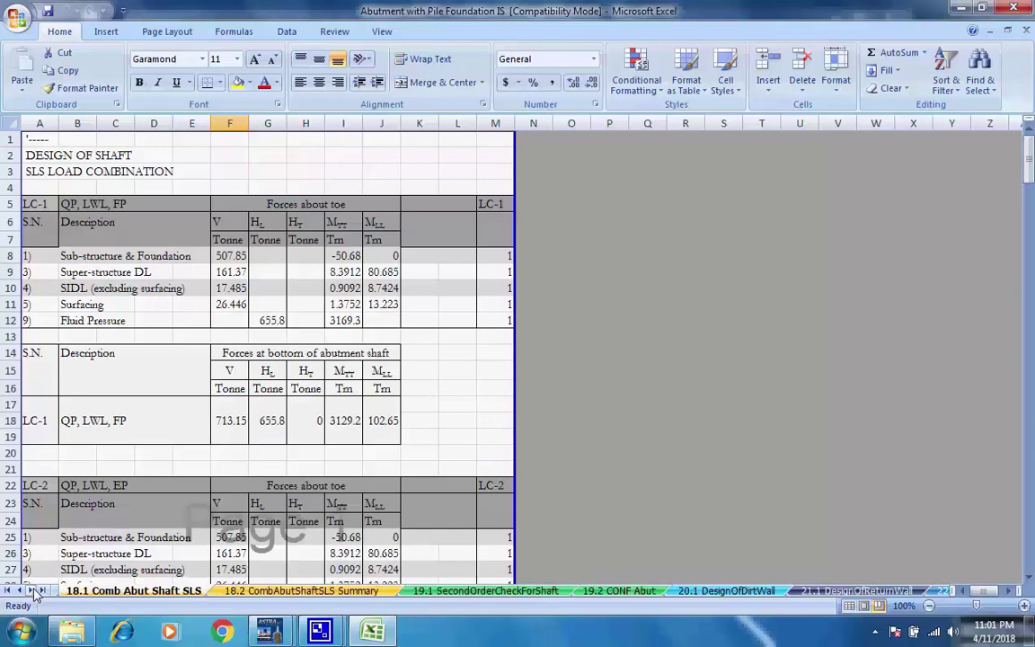
{"action": "left_click", "coordinate": [287, 590]}
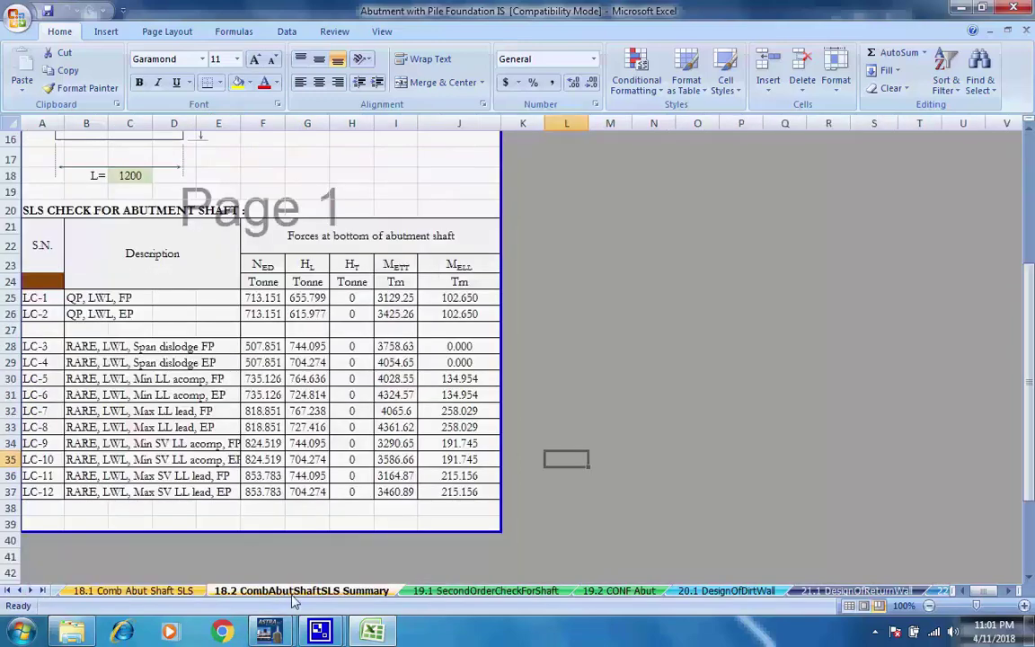
Open the 19.1 SecondOrderCheckForShaft sheet and examine the IRC 112 clause reference and the slenderness criteria
{"action": "left_click", "coordinate": [544, 591]}
{"action": "scroll", "coordinate": [557, 575], "scroll_direction": "up", "scroll_amount": 18}
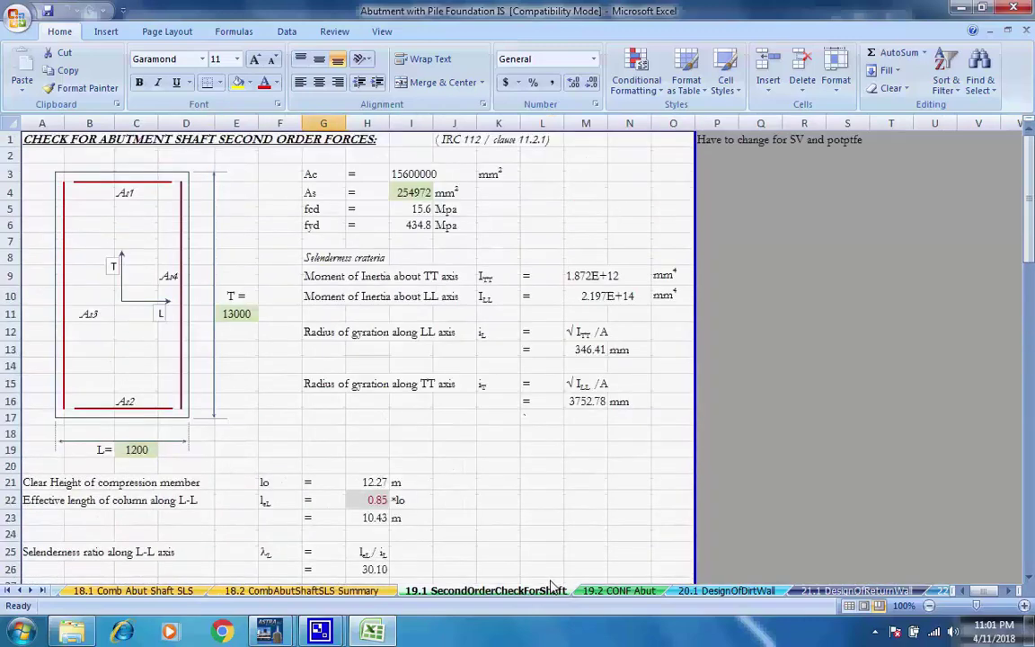
{"action": "left_click", "coordinate": [481, 143]}
{"action": "left_click", "coordinate": [576, 192]}
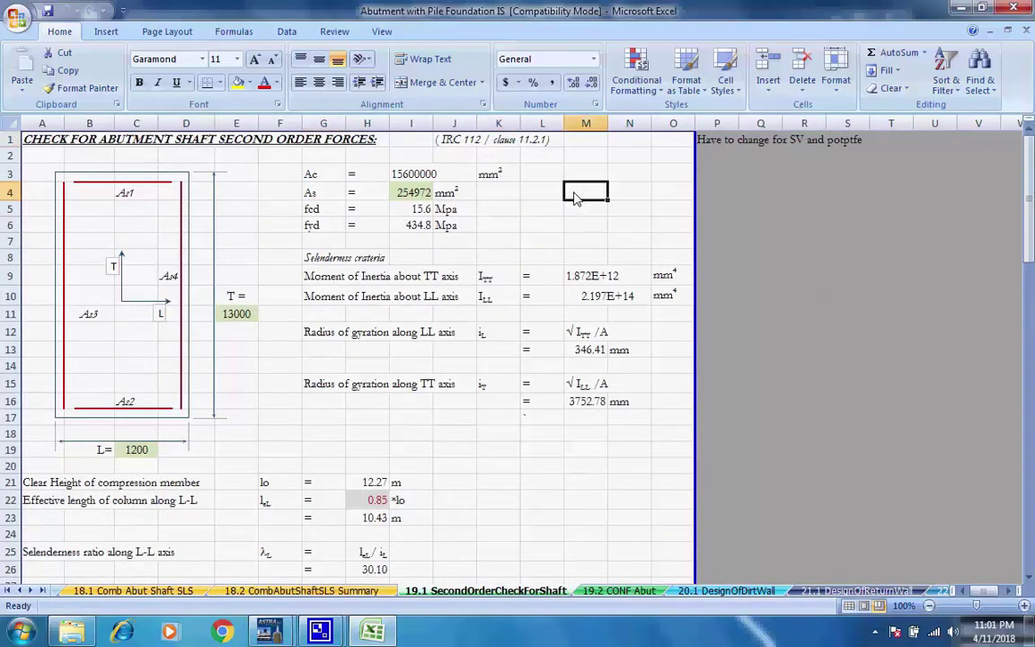
Review the abutment confinement reinforcement on 19.2 CONF Abut and the dirt wall design on 20.1 DesignOfDirtWall
{"action": "left_click", "coordinate": [632, 593]}
{"action": "scroll", "coordinate": [716, 485], "scroll_direction": "up", "scroll_amount": 16}
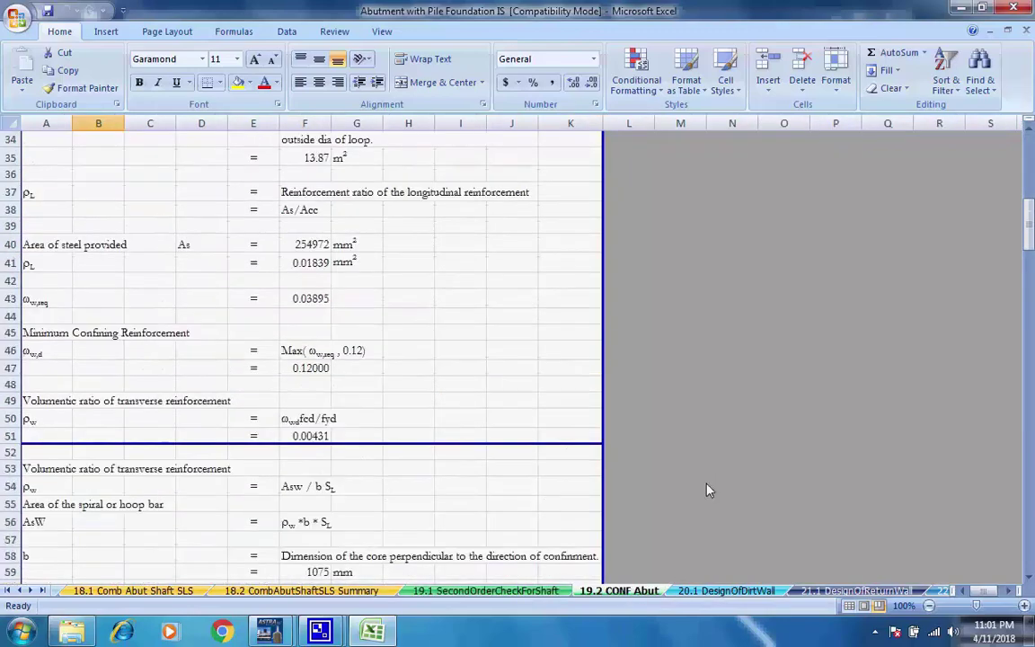
{"action": "scroll", "coordinate": [691, 477], "scroll_direction": "up", "scroll_amount": 5}
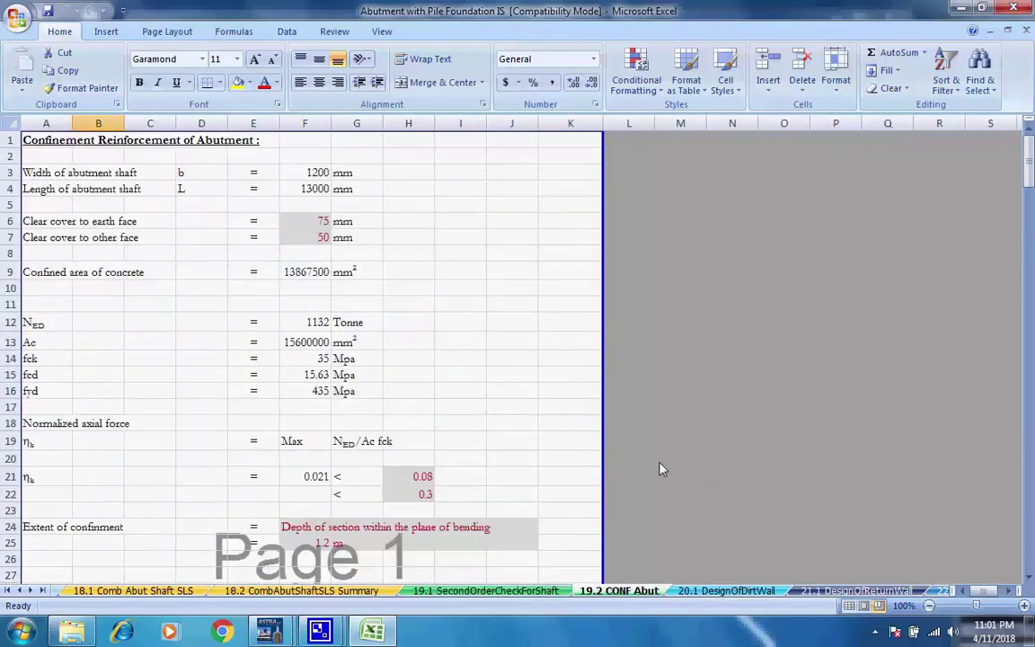
{"action": "left_click", "coordinate": [717, 591]}
{"action": "scroll", "coordinate": [742, 535], "scroll_direction": "up", "scroll_amount": 20}
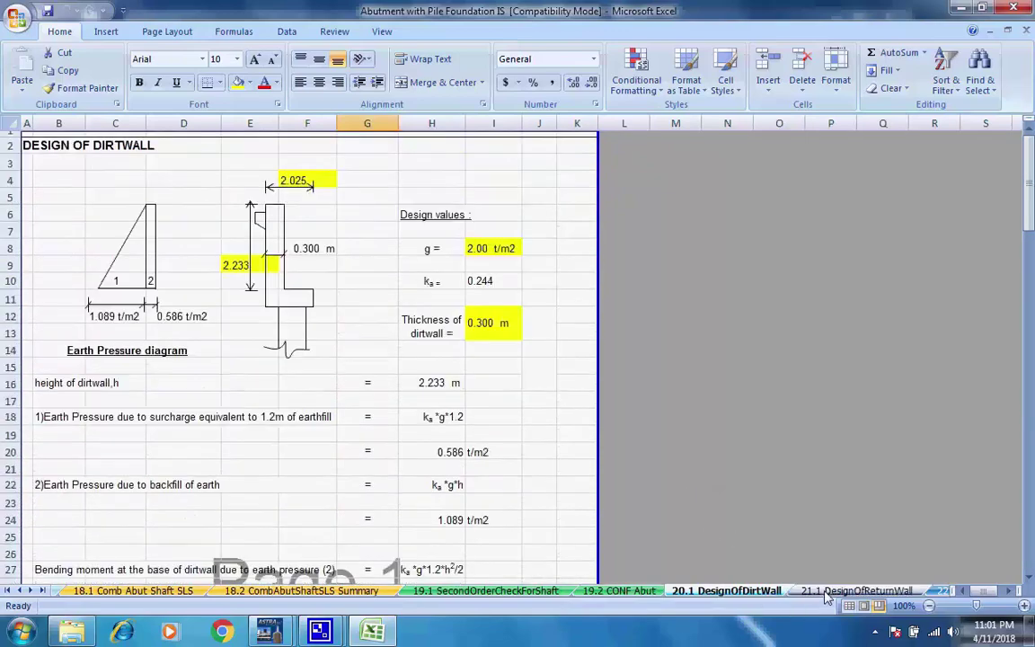
Open the 21.1 DesignOfReturnWall sheet and review its shear check, reinforcement and plate moment calculations
{"action": "left_click", "coordinate": [852, 590]}
{"action": "scroll", "coordinate": [758, 544], "scroll_direction": "up", "scroll_amount": 7}
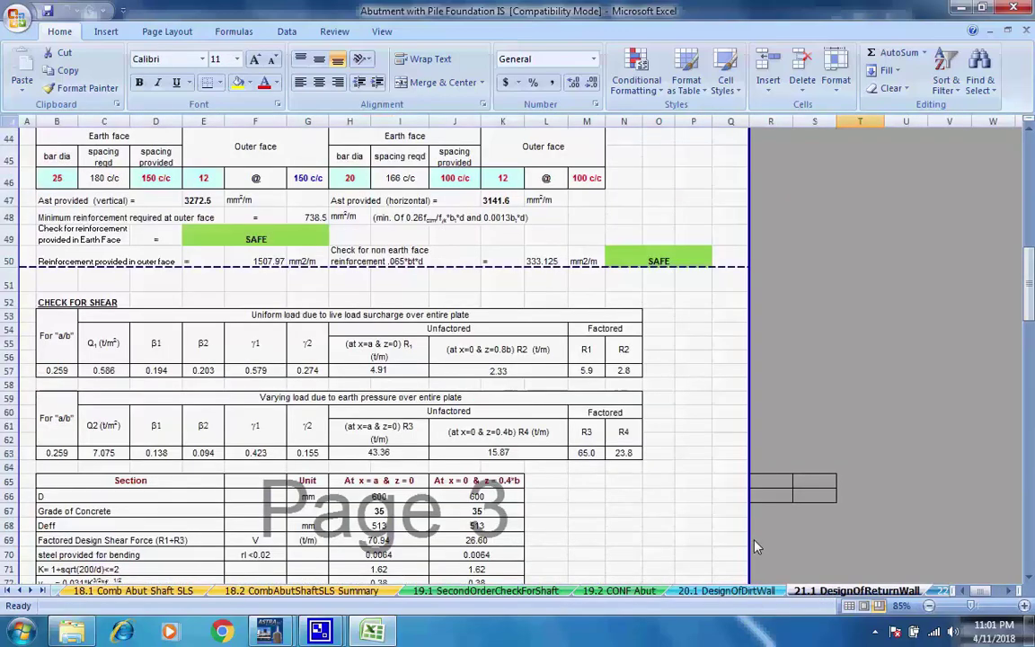
{"action": "scroll", "coordinate": [755, 544], "scroll_direction": "up", "scroll_amount": 7}
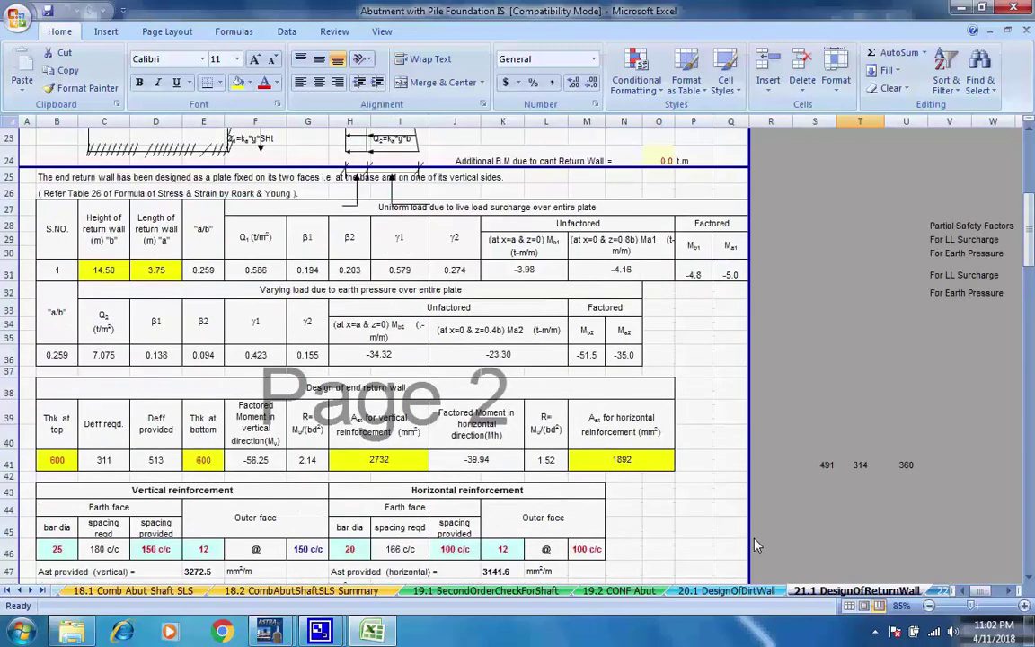
{"action": "scroll", "coordinate": [755, 544], "scroll_direction": "up", "scroll_amount": 7}
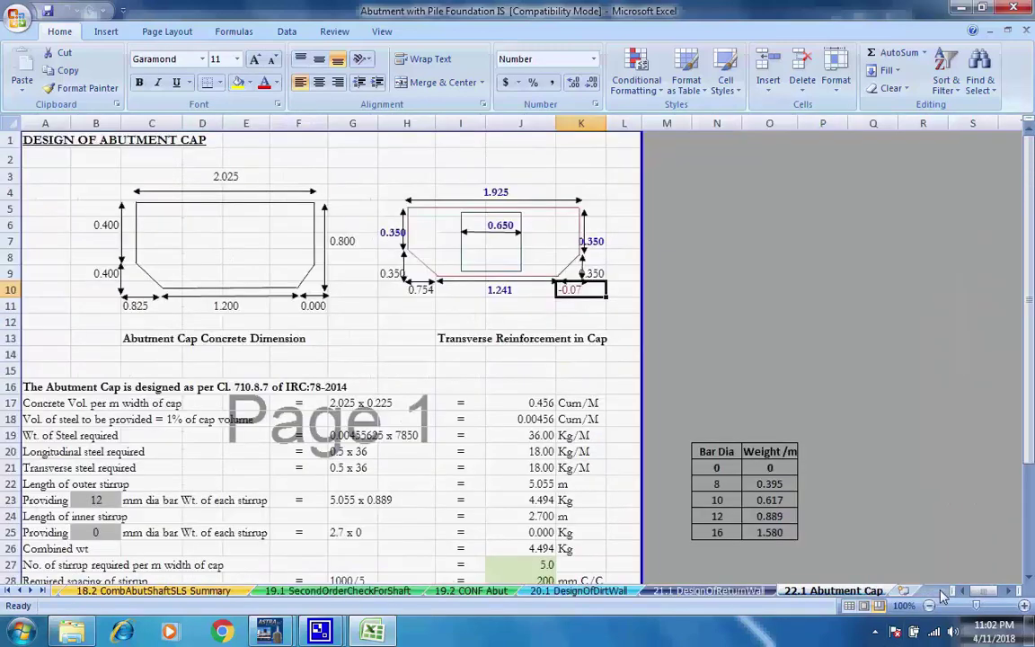
Open the 22.1 Abutment Cap sheet and review the cap dimensions and steel requirements
{"action": "key", "text": "ctrl+Page_Down"}
{"action": "scroll", "coordinate": [457, 480], "scroll_direction": "down", "scroll_amount": 4}
{"action": "scroll", "coordinate": [457, 480], "scroll_direction": "up", "scroll_amount": 4}
Look at the Save As options for the abutment workbook without saving a copy, and close the workbook
{"action": "left_click", "coordinate": [18, 16]}
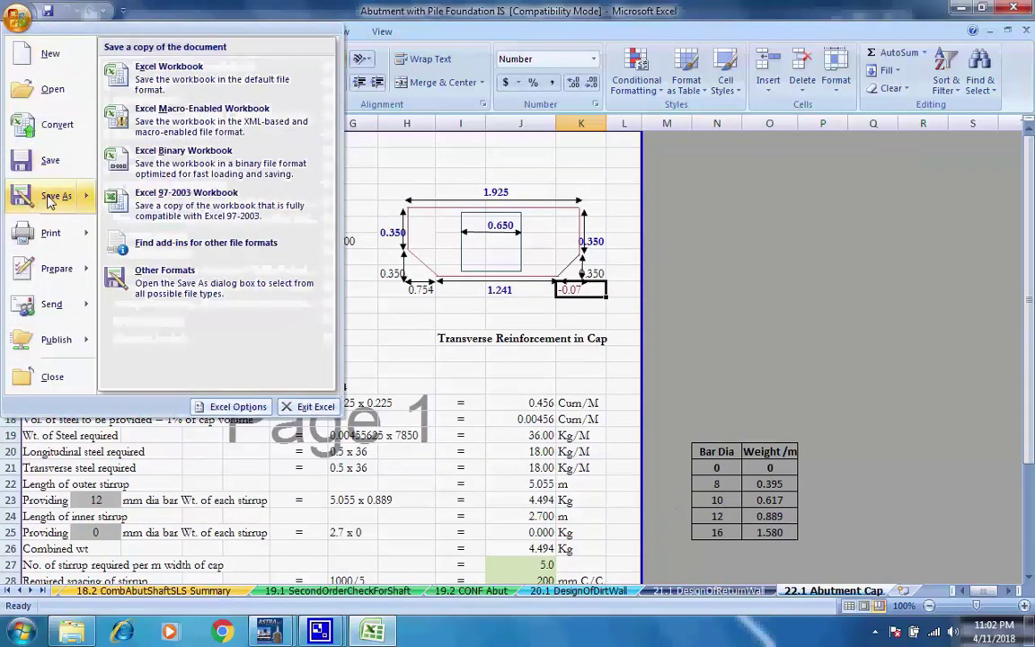
{"action": "left_click", "coordinate": [49, 196]}
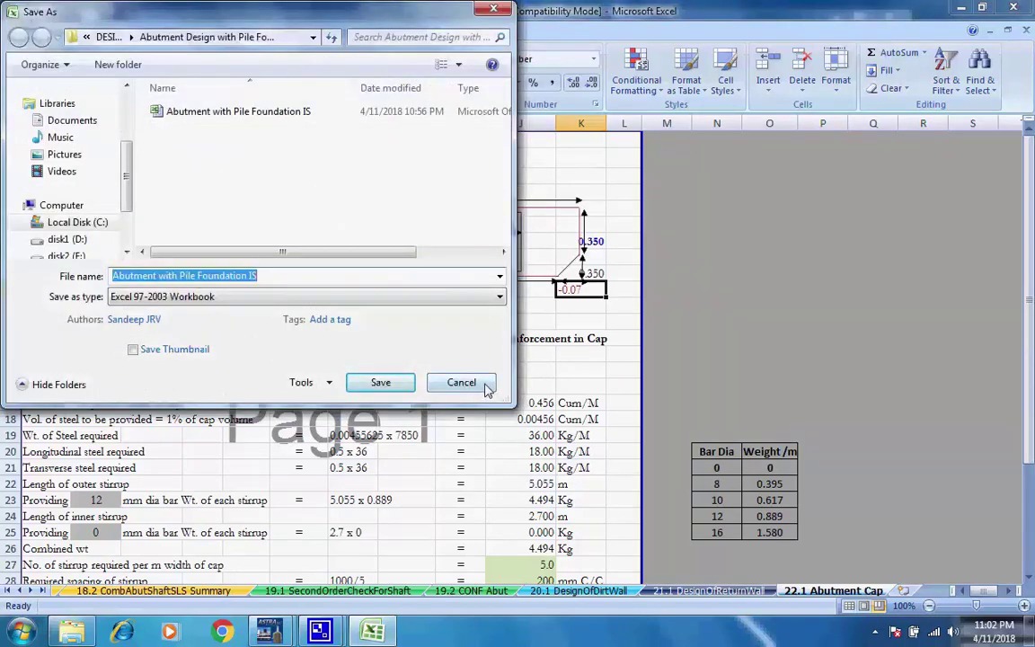
{"action": "left_click", "coordinate": [482, 385]}
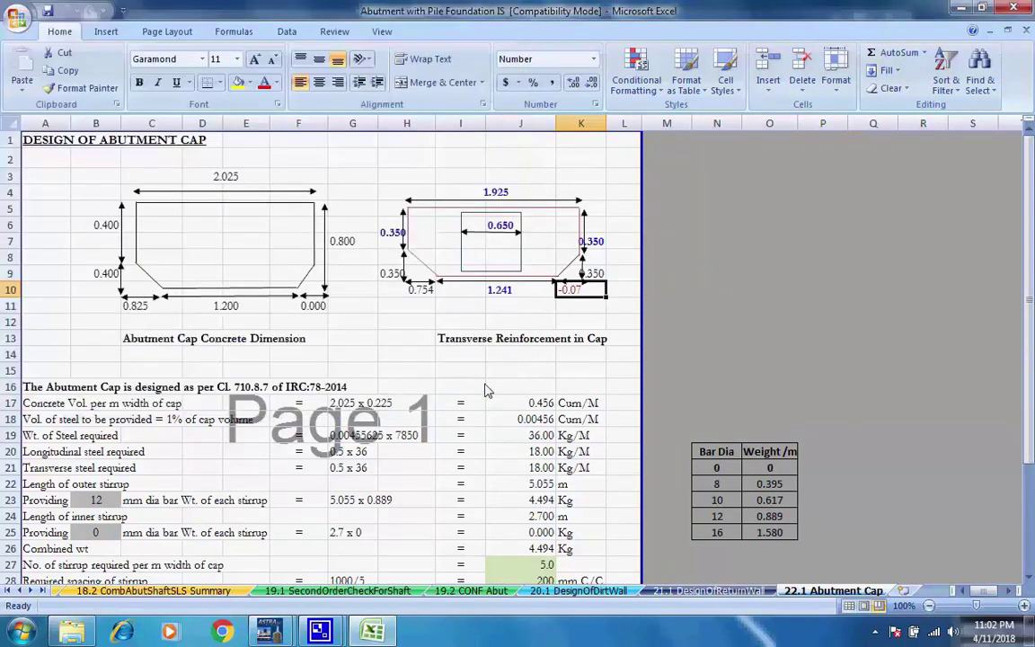
{"action": "left_click", "coordinate": [1023, 9]}
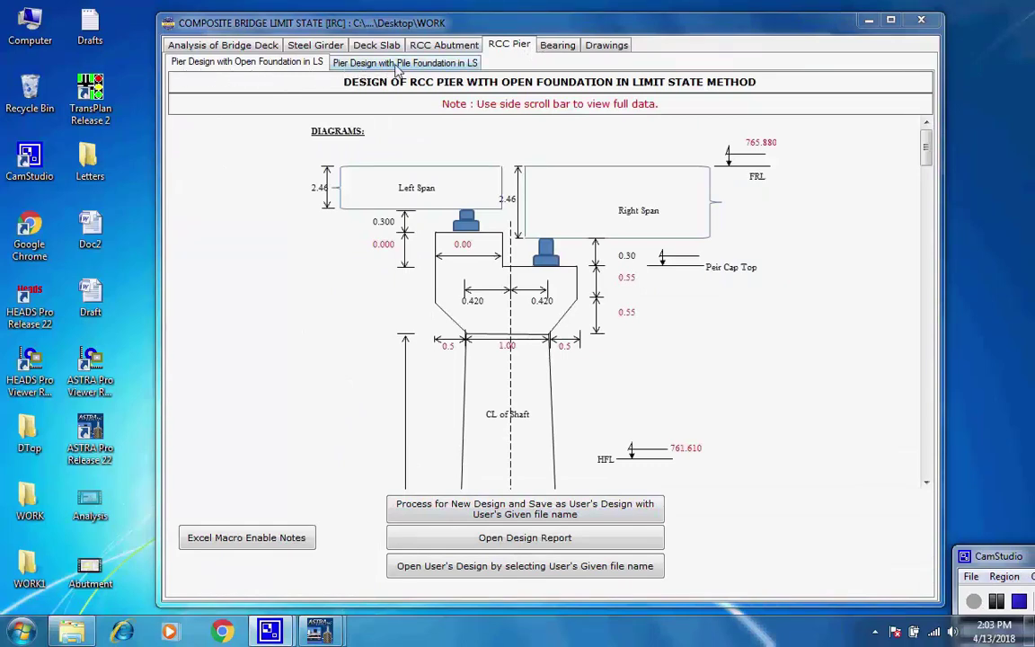
In ASTRA Pro, review the input data for Pier Design with Pile Foundation in LS and process it as a new design
{"action": "left_click", "coordinate": [360, 64]}
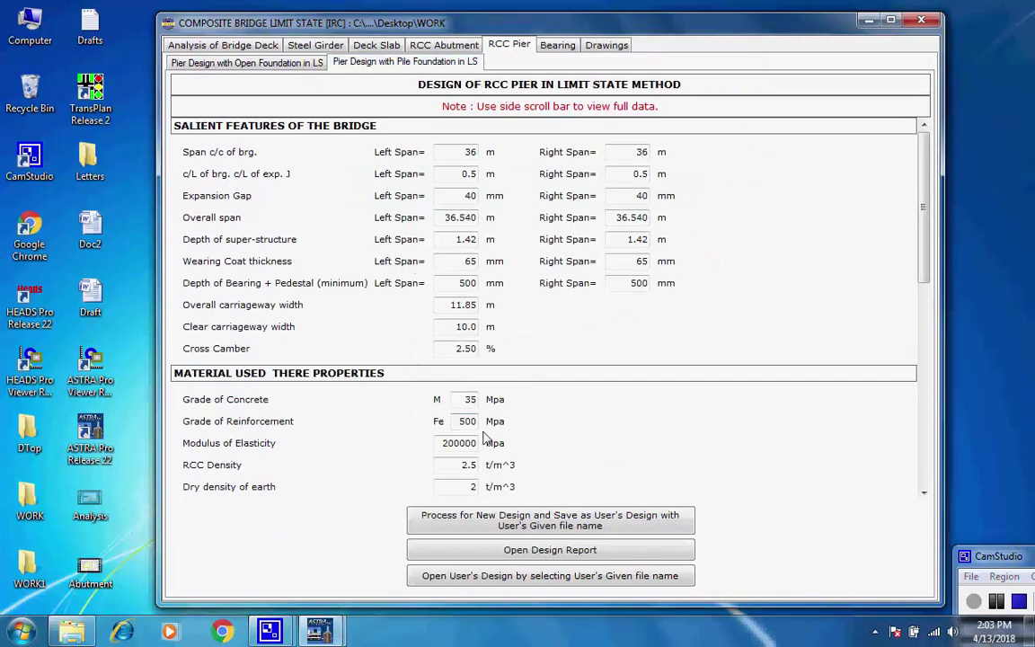
{"action": "left_click", "coordinate": [933, 418]}
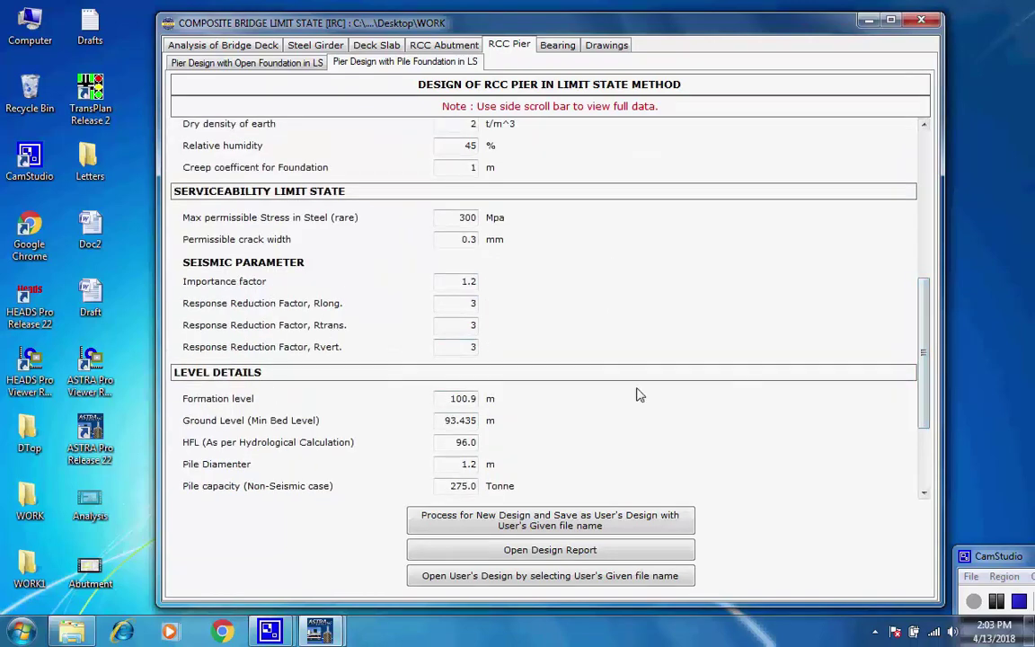
{"action": "left_click_drag", "start_coordinate": [932, 355], "coordinate": [933, 413]}
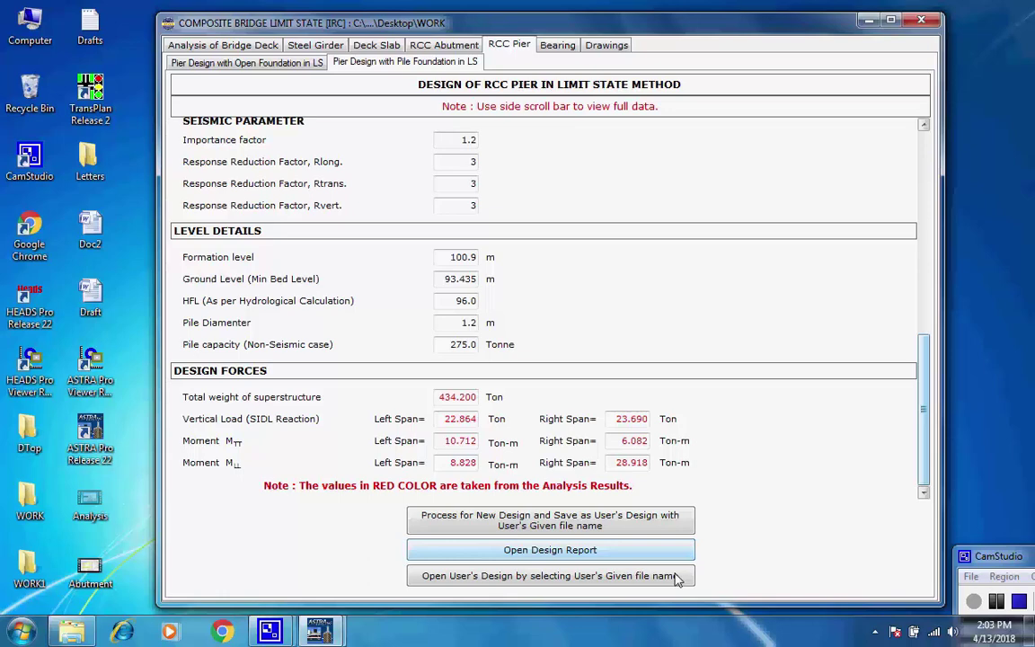
{"action": "left_click", "coordinate": [550, 521]}
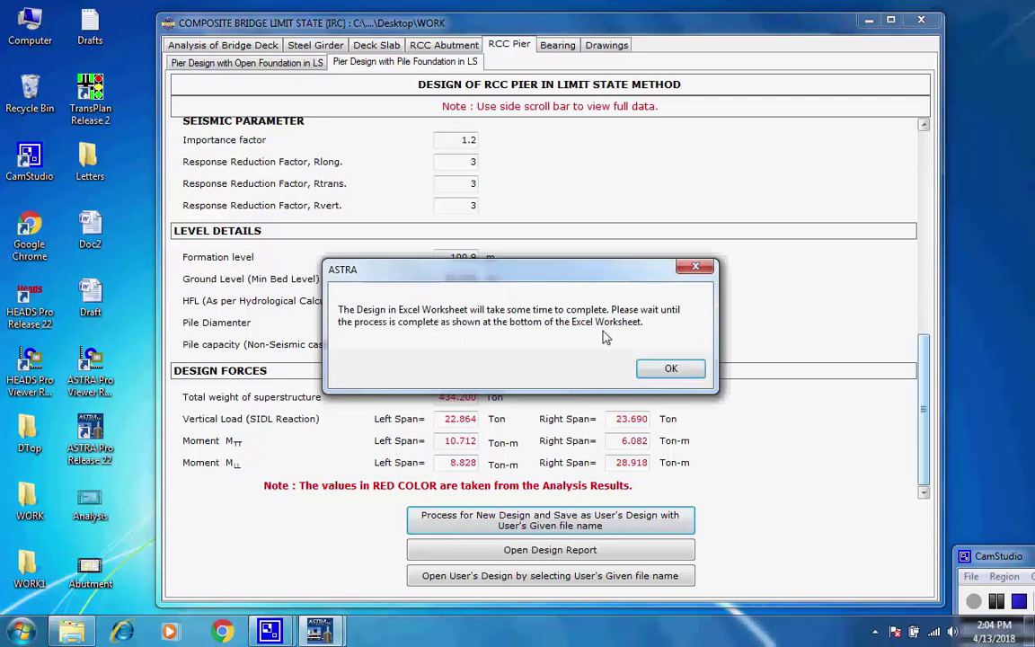
{"action": "left_click", "coordinate": [671, 371]}
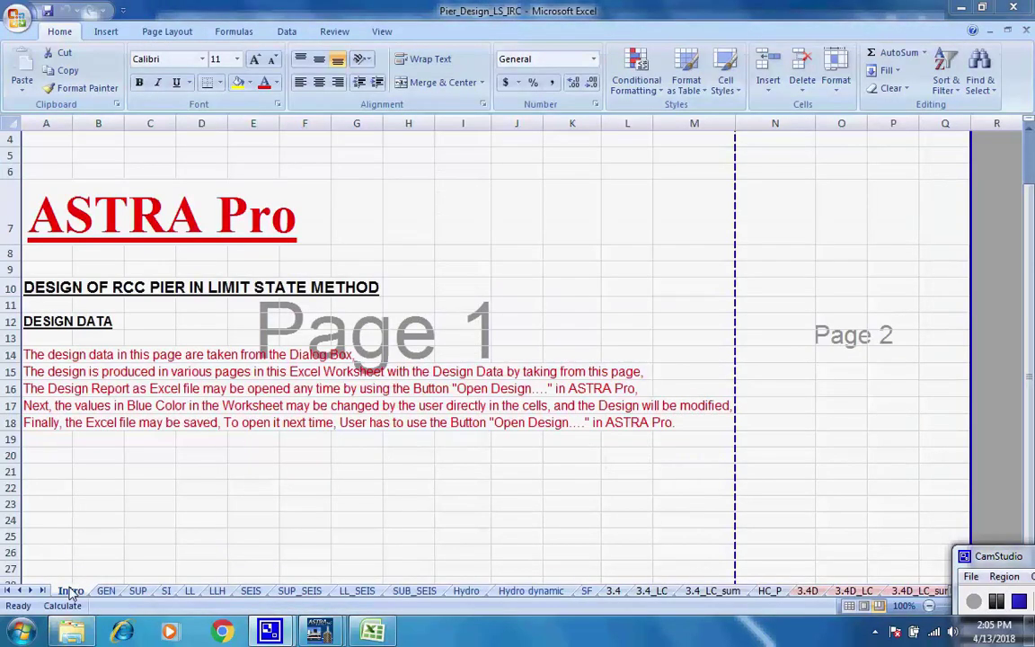
Open the GEN sheet and review the bridge's salient features, material properties, creep calculations, serviceability limits, seismic parameters and level details
{"action": "left_click", "coordinate": [106, 592]}
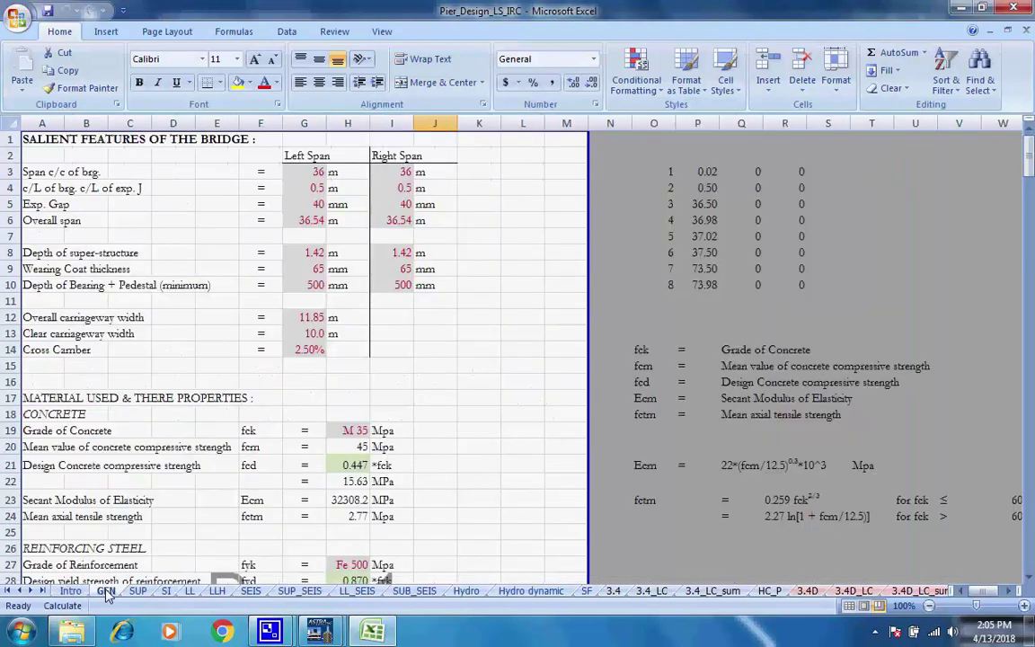
{"action": "scroll", "coordinate": [257, 477], "scroll_direction": "down", "scroll_amount": 4}
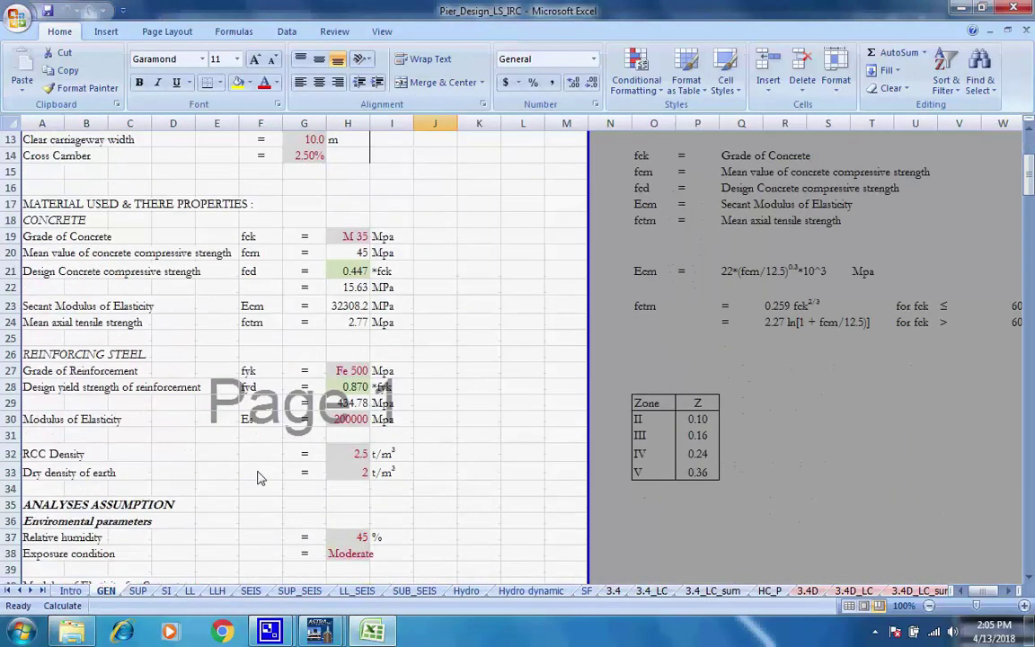
{"action": "scroll", "coordinate": [260, 482], "scroll_direction": "down", "scroll_amount": 8}
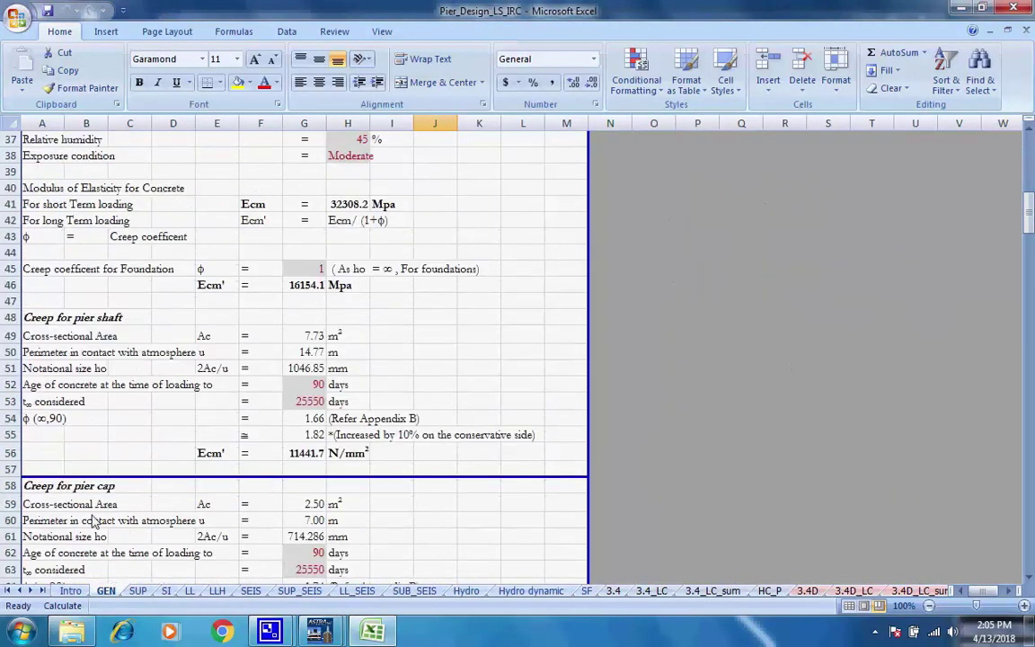
{"action": "scroll", "coordinate": [85, 467], "scroll_direction": "down", "scroll_amount": 2}
{"action": "scroll", "coordinate": [82, 409], "scroll_direction": "down", "scroll_amount": 7}
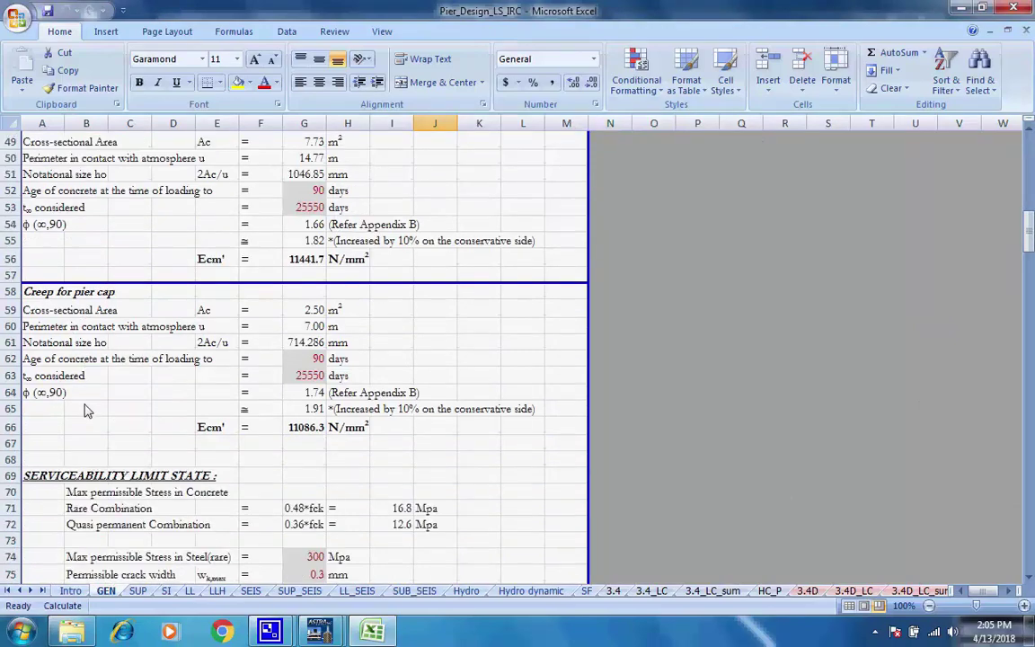
{"action": "scroll", "coordinate": [148, 459], "scroll_direction": "down", "scroll_amount": 6}
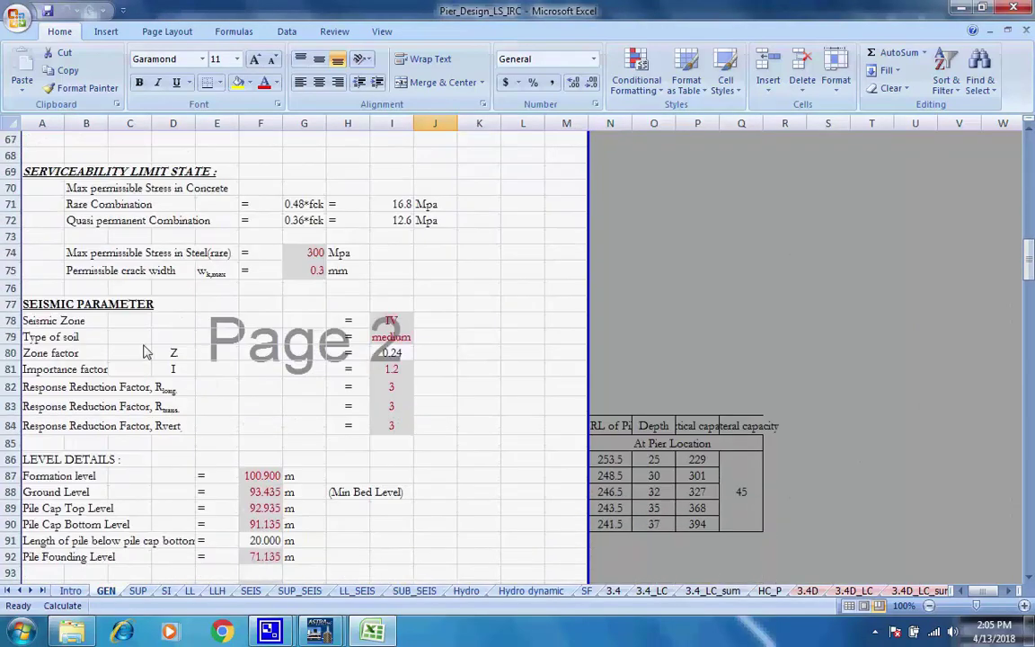
{"action": "scroll", "coordinate": [184, 425], "scroll_direction": "down", "scroll_amount": 6}
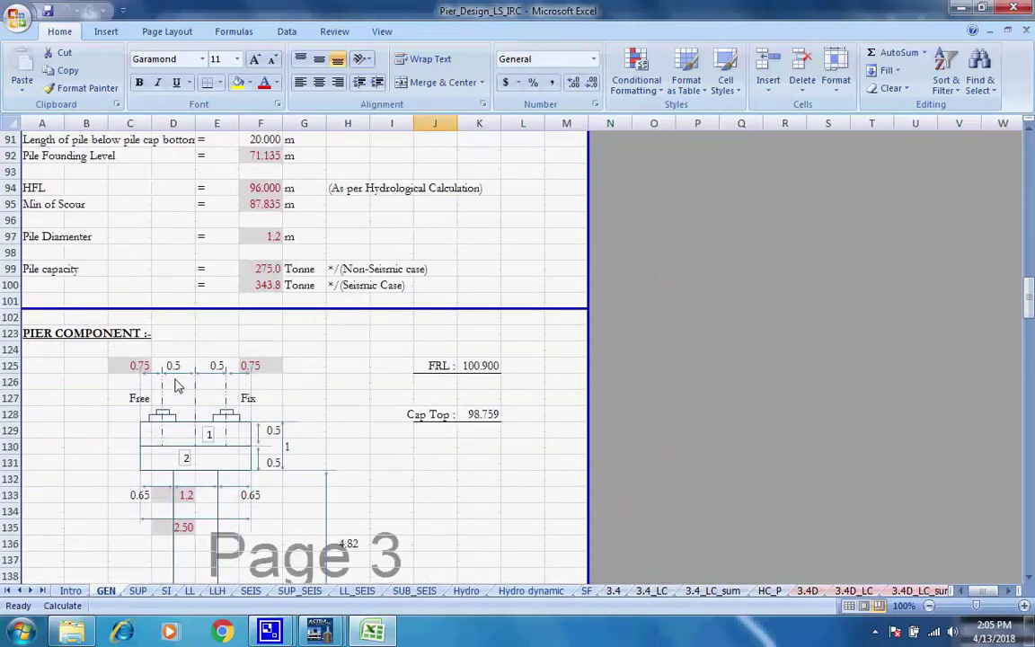
Examine the pier component drawings, self-weight, earth fill and buoyancy calculations in the GEN sheet, ending back at its beginning
{"action": "scroll", "coordinate": [202, 372], "scroll_direction": "down", "scroll_amount": 2}
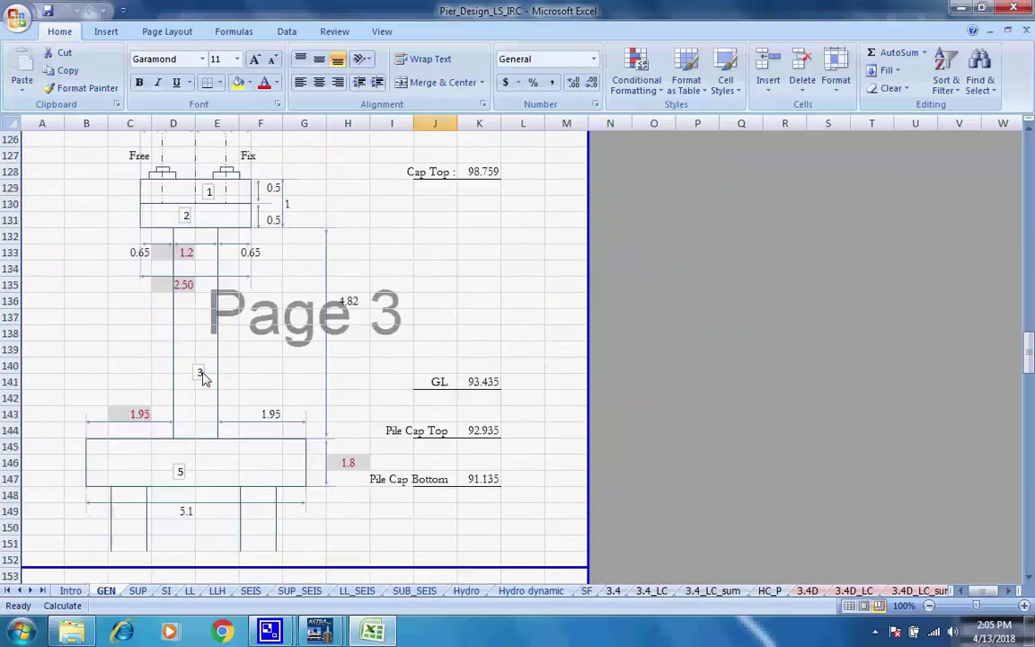
{"action": "scroll", "coordinate": [203, 379], "scroll_direction": "down", "scroll_amount": 2}
{"action": "scroll", "coordinate": [204, 384], "scroll_direction": "down", "scroll_amount": 10}
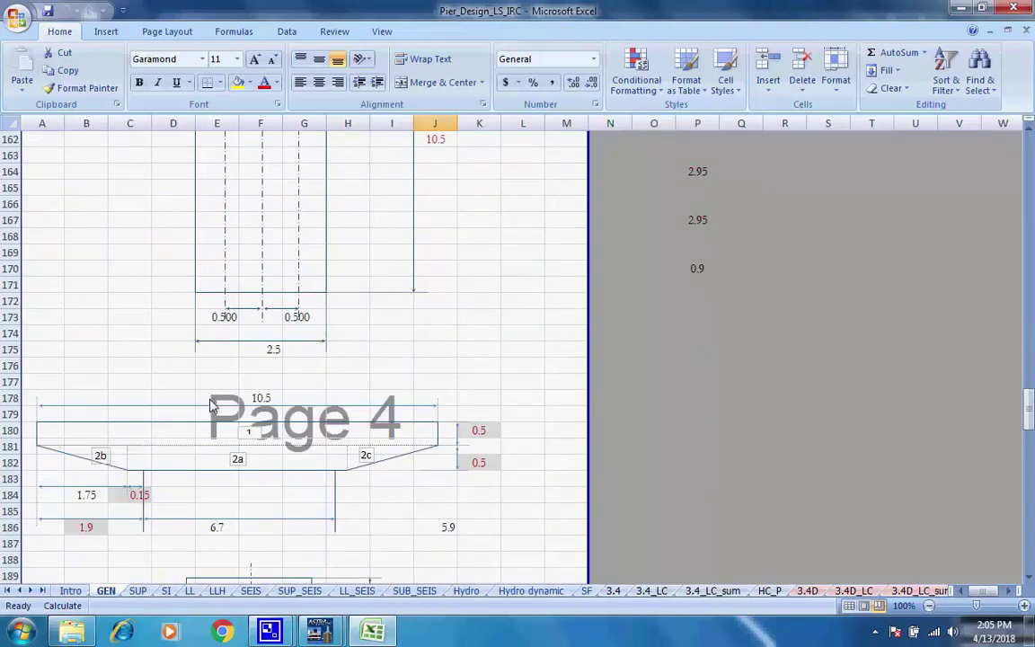
{"action": "scroll", "coordinate": [211, 406], "scroll_direction": "down", "scroll_amount": 9}
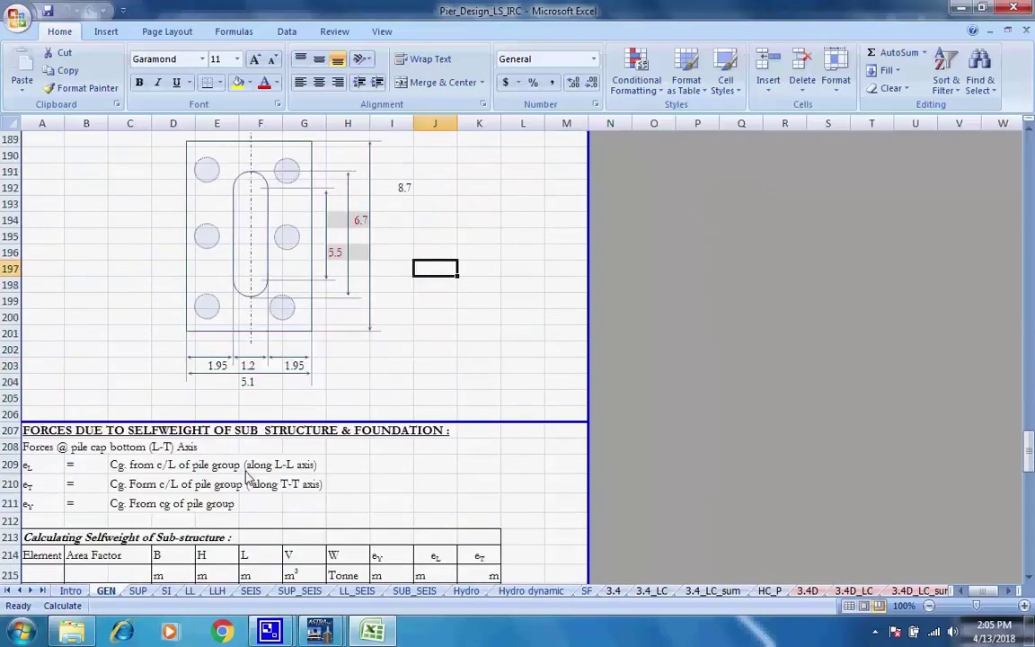
{"action": "scroll", "coordinate": [250, 476], "scroll_direction": "down", "scroll_amount": 9}
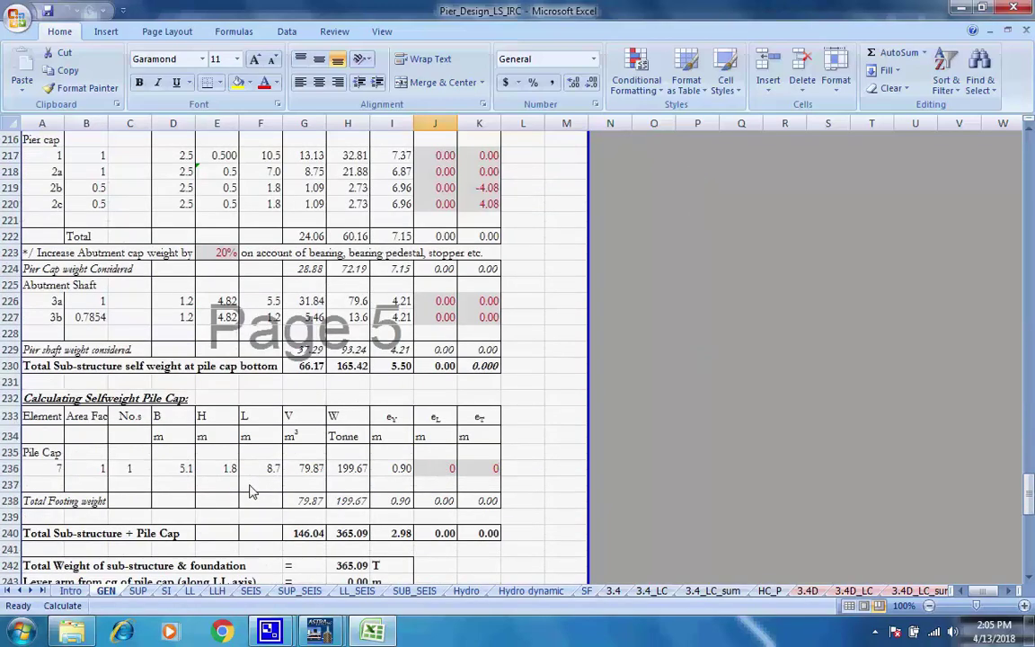
{"action": "scroll", "coordinate": [251, 492], "scroll_direction": "down", "scroll_amount": 14}
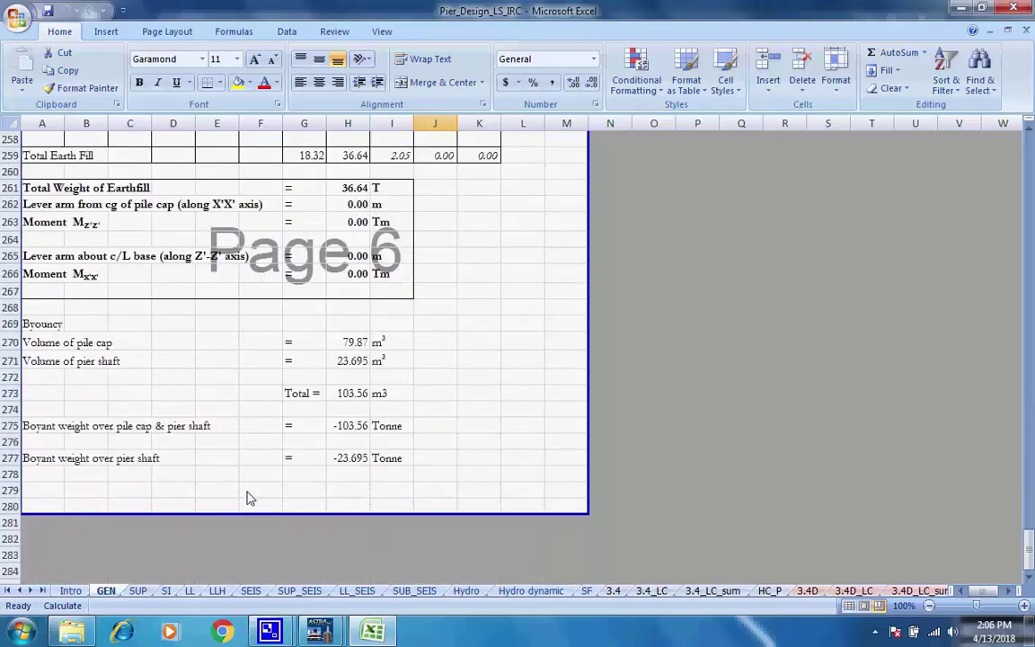
{"action": "left_click_drag", "start_coordinate": [1029, 539], "coordinate": [1030, 144]}
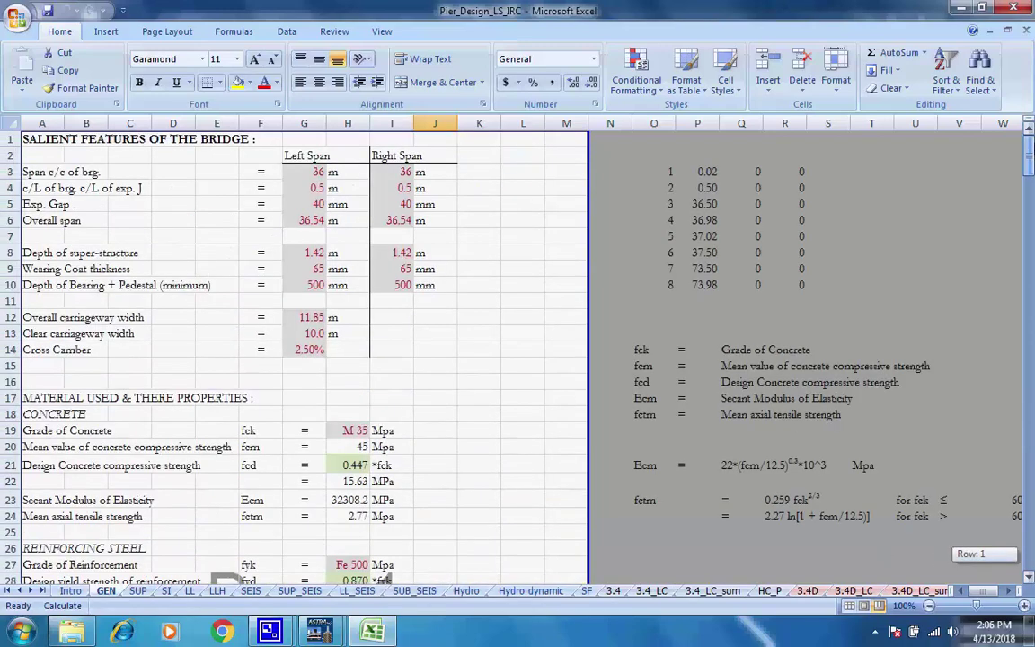
Review the superstructure dead load, SIDL, live load reactions and longitudinal forces on the SUP, SI, LL and LLH sheets
{"action": "left_click", "coordinate": [138, 591]}
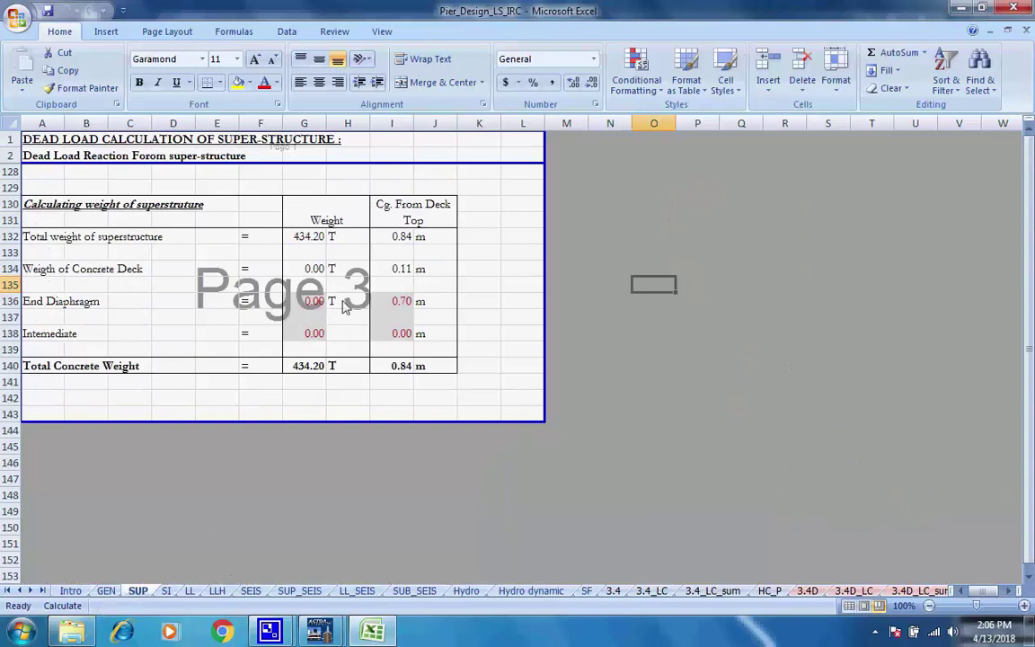
{"action": "left_click", "coordinate": [167, 591]}
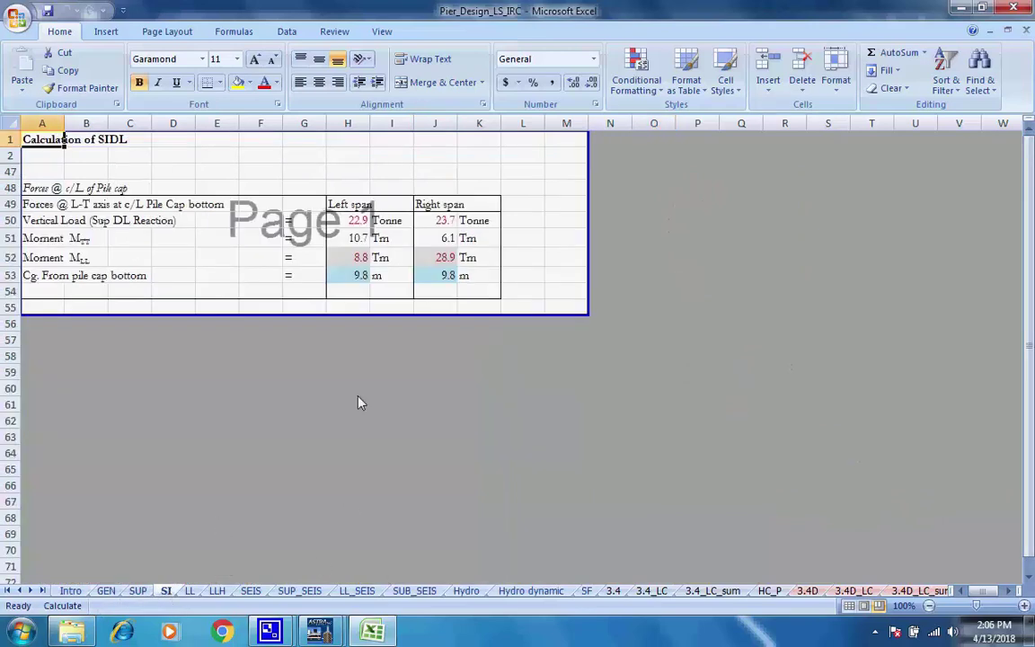
{"action": "left_click", "coordinate": [190, 598]}
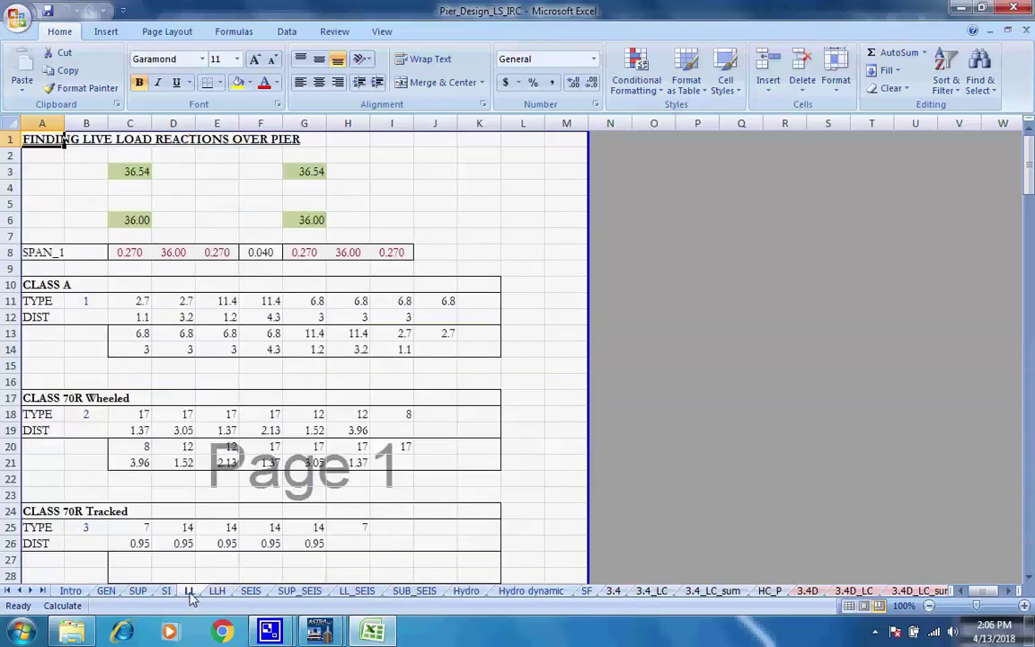
{"action": "left_click", "coordinate": [364, 141]}
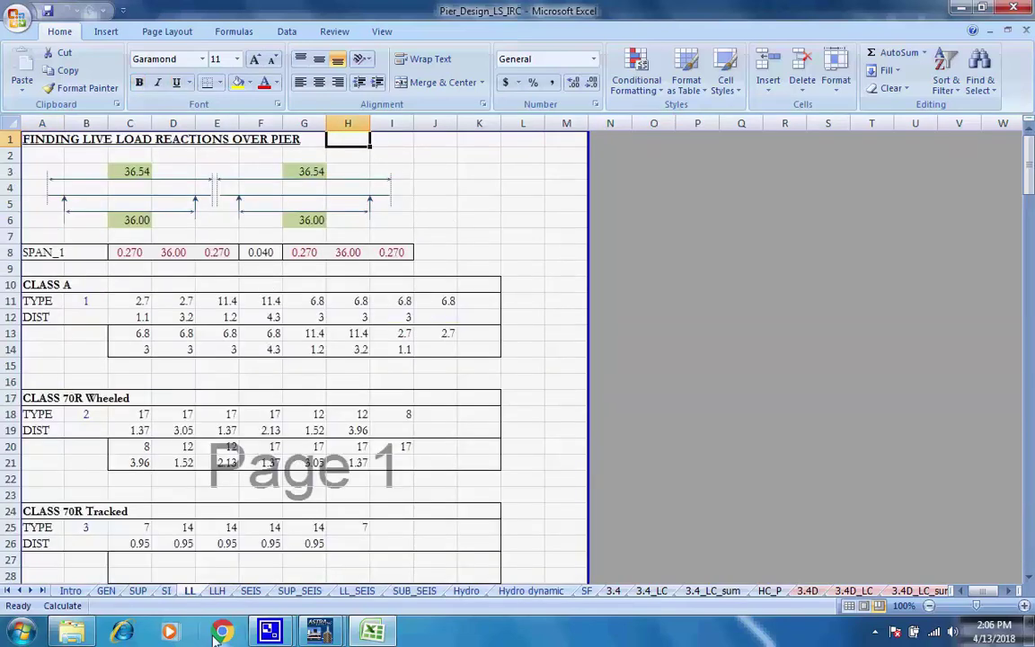
{"action": "left_click", "coordinate": [217, 592]}
{"action": "scroll", "coordinate": [431, 377], "scroll_direction": "up", "scroll_amount": 18}
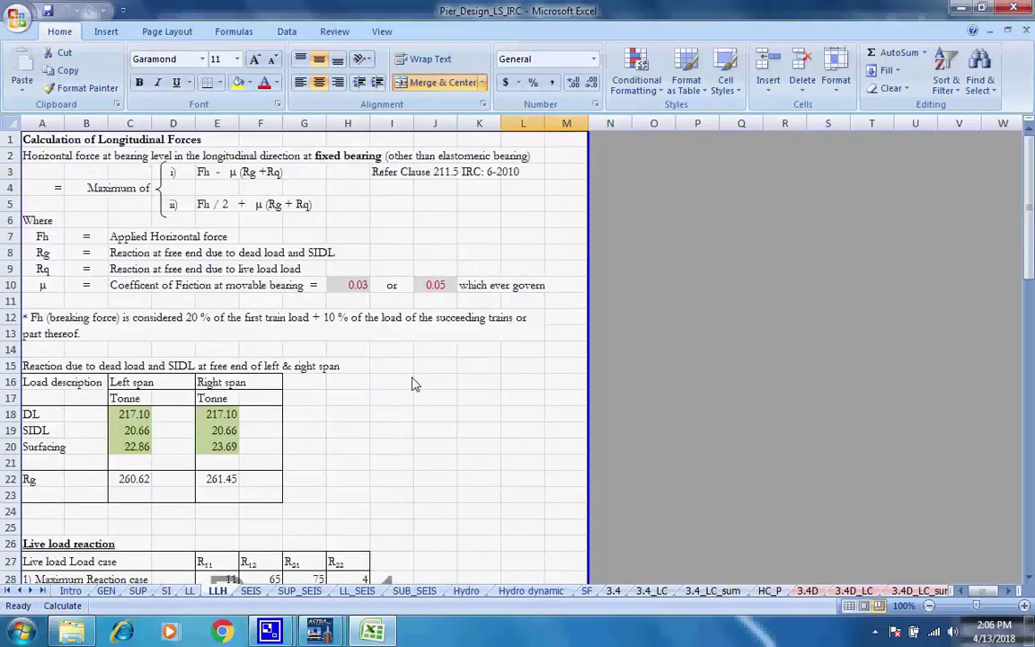
Review the seismic force calculations on the SEIS, SUP_SEIS, LL_SEIS and SUB_SEIS sheets
{"action": "left_click", "coordinate": [250, 591]}
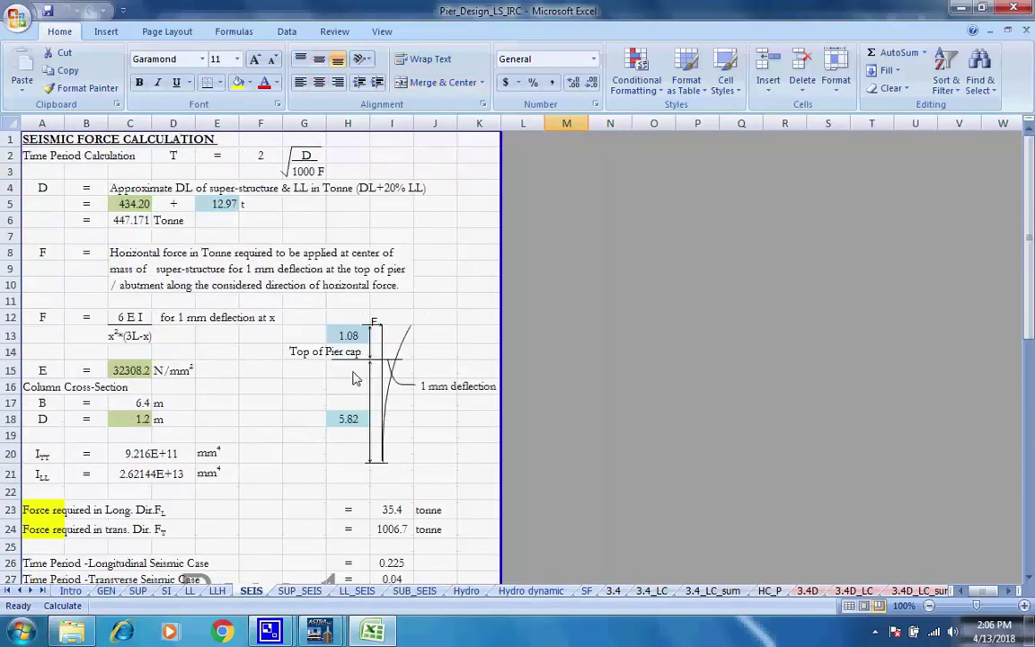
{"action": "key", "text": "ctrl+Page_Down"}
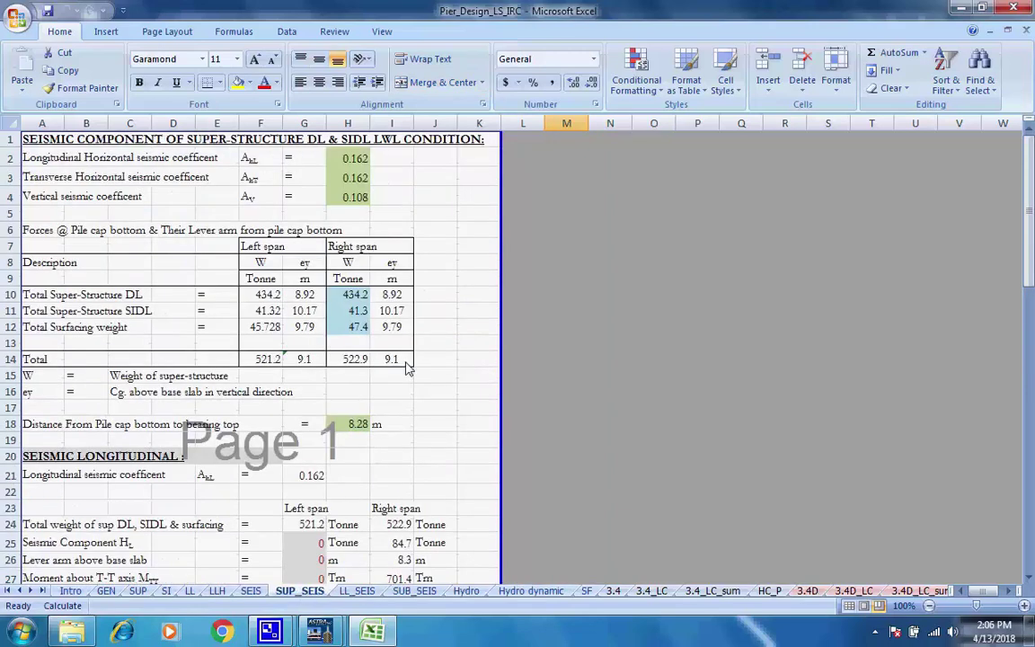
{"action": "key", "text": "ctrl+Page_Down"}
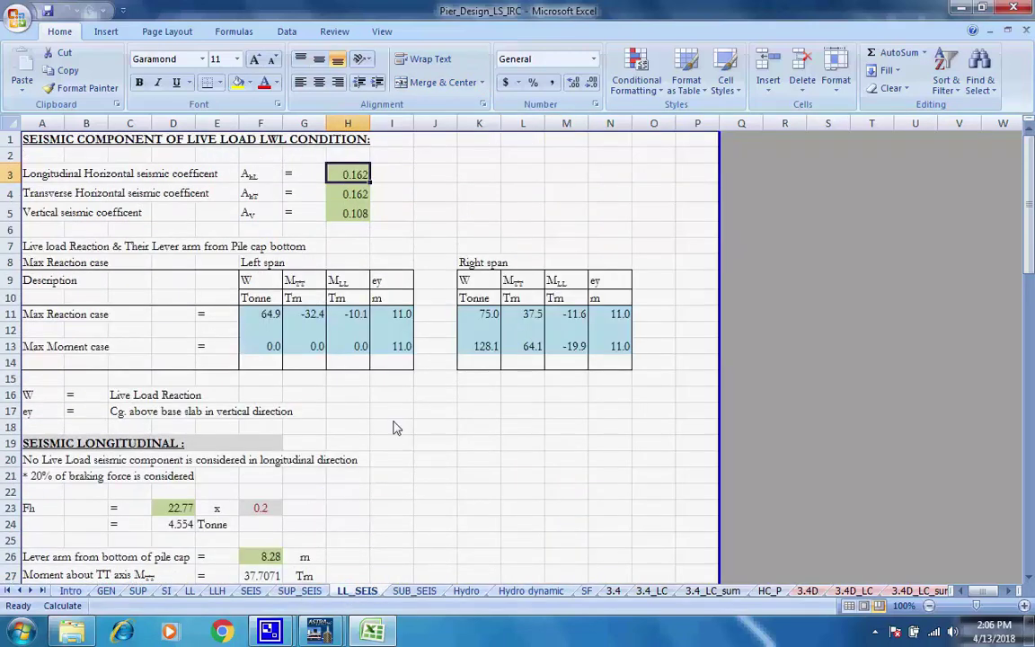
{"action": "left_click", "coordinate": [415, 592]}
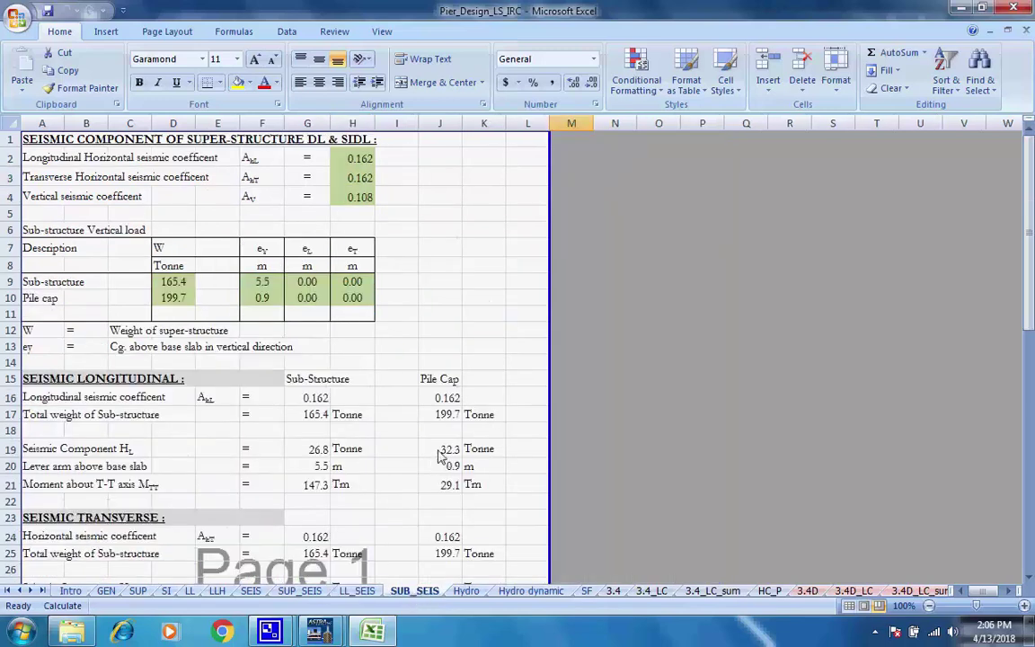
Review the water current forces and pressure diagram on the Hydro sheet and the hydrodynamic forces on the Hydro dynamic sheet
{"action": "left_click", "coordinate": [466, 591]}
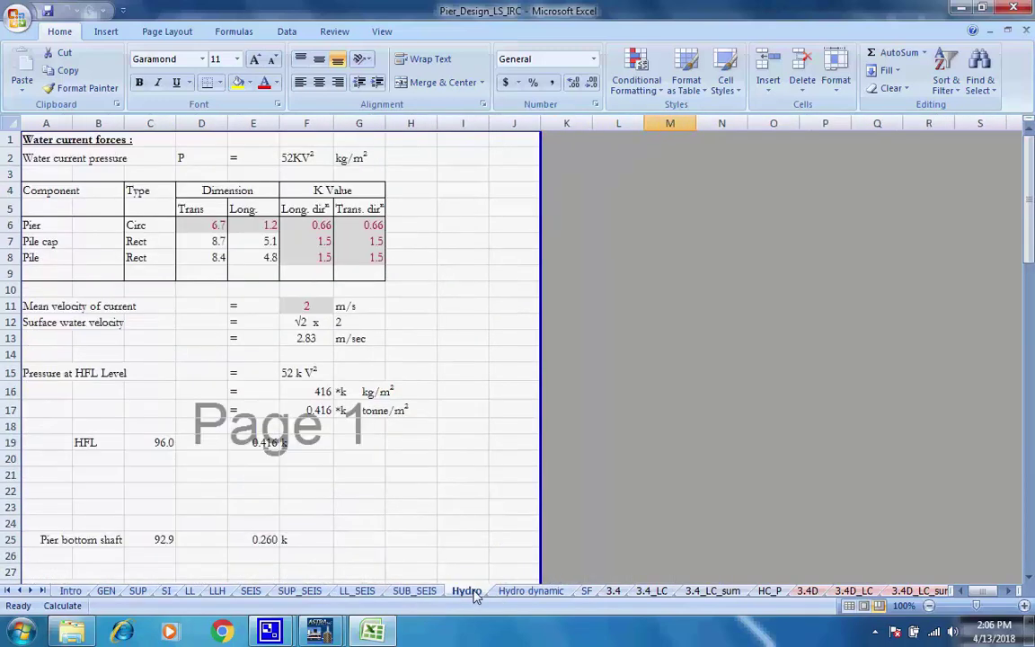
{"action": "scroll", "coordinate": [512, 458], "scroll_direction": "down", "scroll_amount": 3}
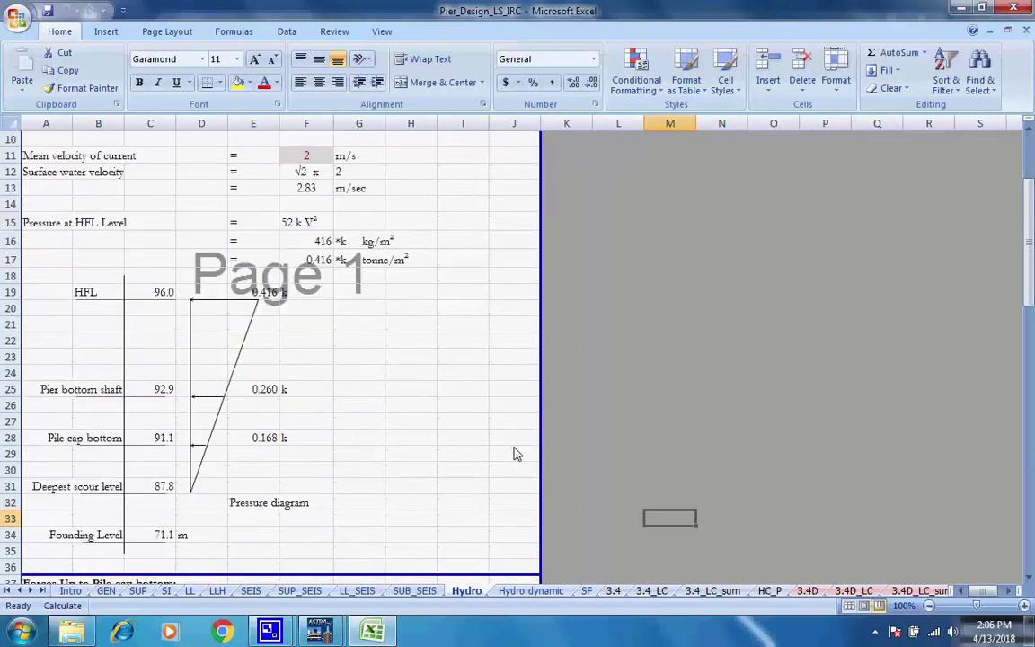
{"action": "scroll", "coordinate": [513, 456], "scroll_direction": "up", "scroll_amount": 3}
{"action": "left_click", "coordinate": [530, 592]}
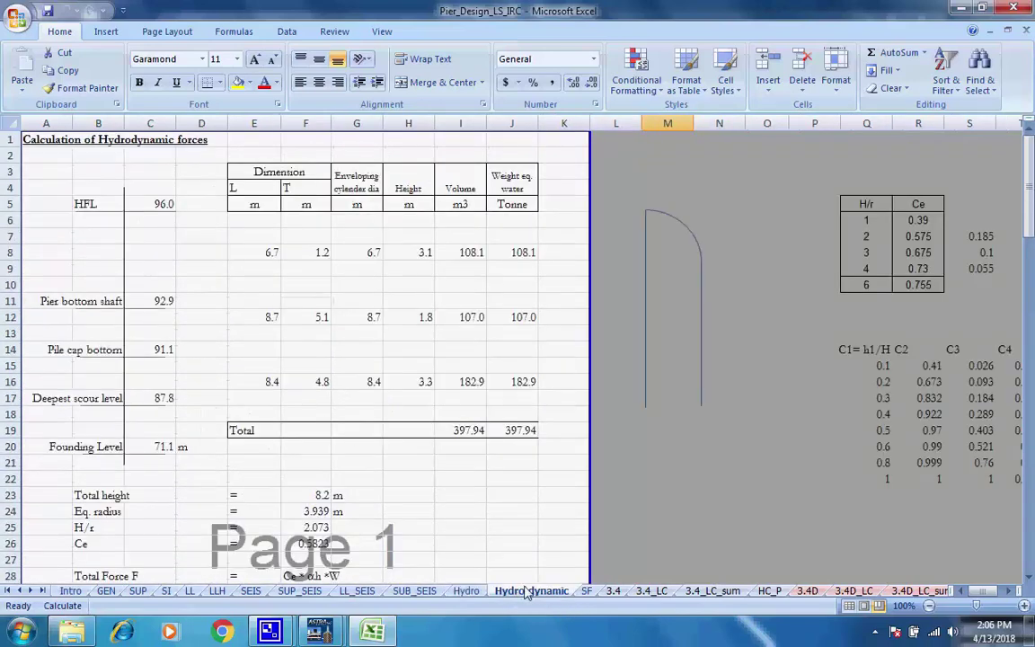
Review the summary of forces on the SF sheet and the load combination generation for pile capacity on the 3.4 sheet
{"action": "left_click", "coordinate": [586, 591]}
{"action": "scroll", "coordinate": [656, 375], "scroll_direction": "up", "scroll_amount": 15}
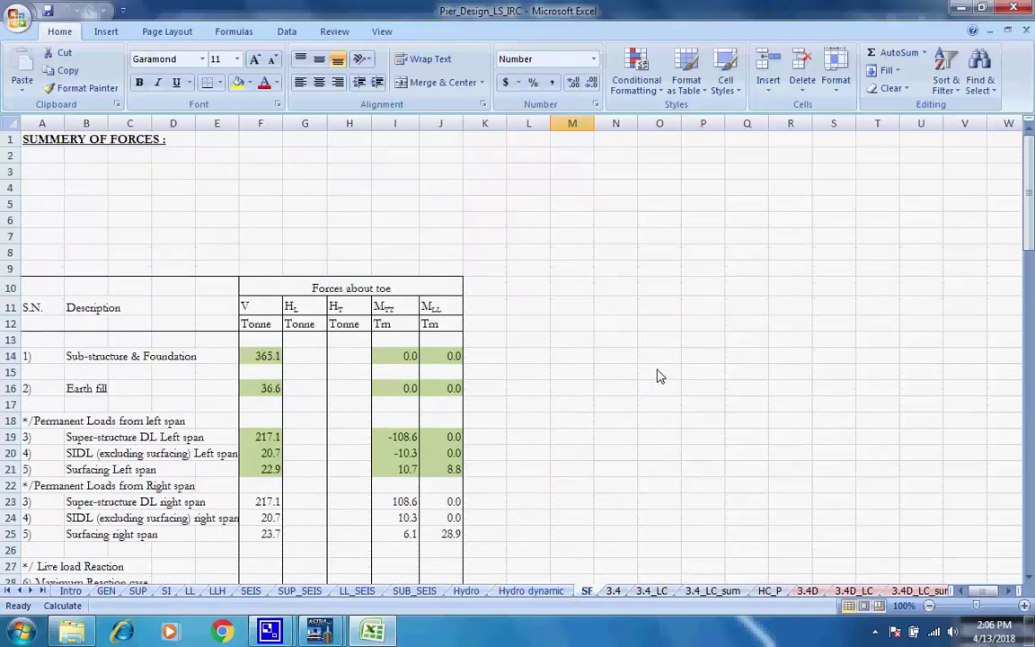
{"action": "left_click", "coordinate": [613, 591]}
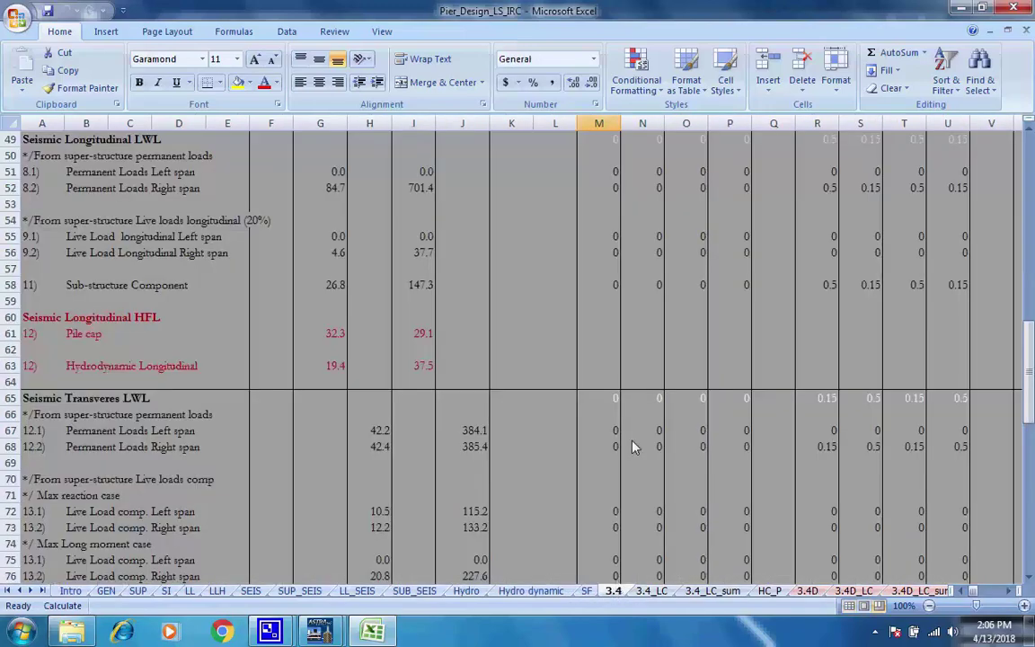
{"action": "scroll", "coordinate": [634, 447], "scroll_direction": "up", "scroll_amount": 16}
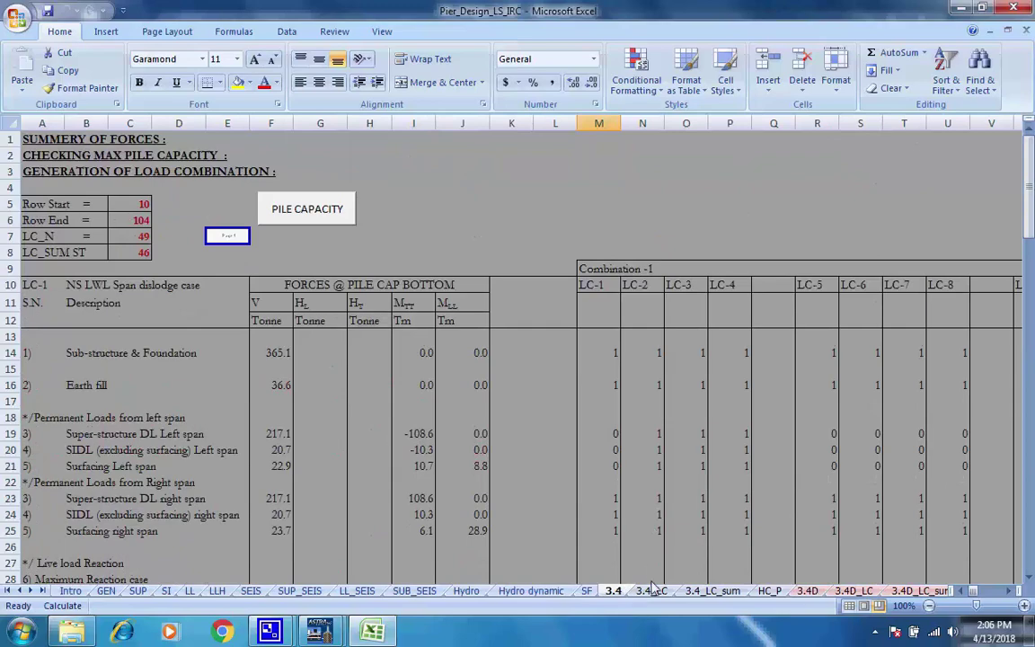
Open the 3.4_LC sheet and review the load combinations for maximum pile capacity, from LC-28 back to LC-1
{"action": "left_click", "coordinate": [651, 592]}
{"action": "scroll", "coordinate": [633, 433], "scroll_direction": "up", "scroll_amount": 8}
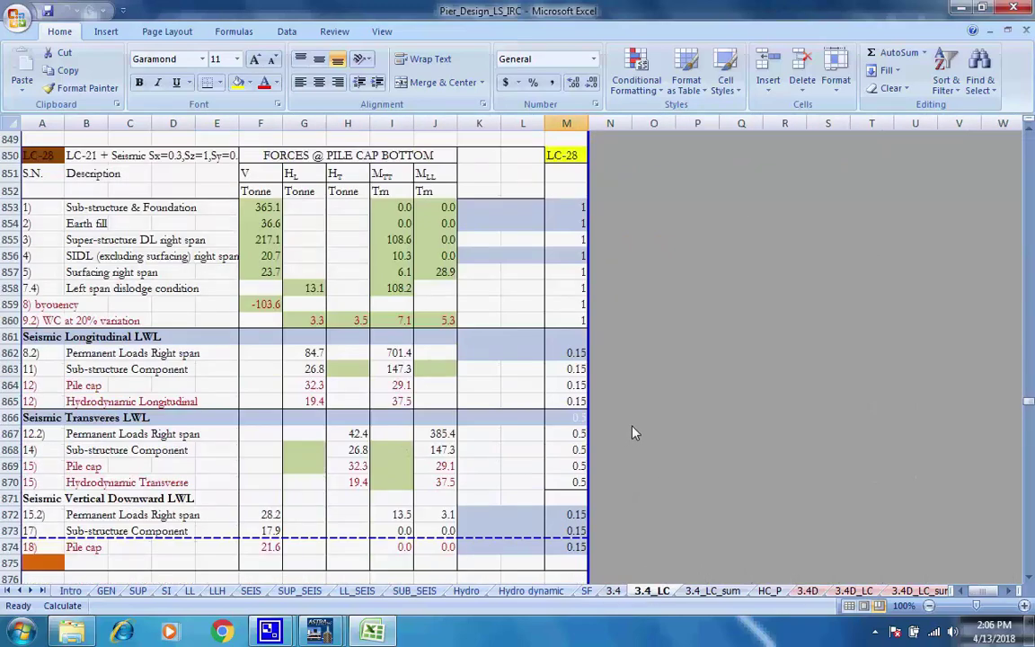
{"action": "scroll", "coordinate": [633, 434], "scroll_direction": "up", "scroll_amount": 20}
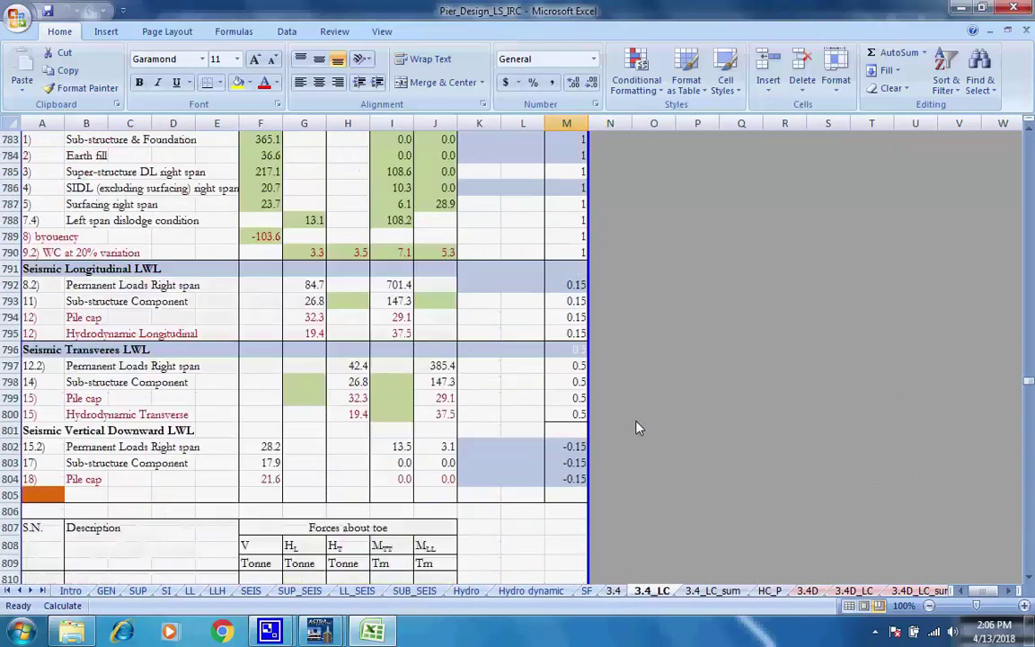
{"action": "scroll", "coordinate": [636, 428], "scroll_direction": "up", "scroll_amount": 20}
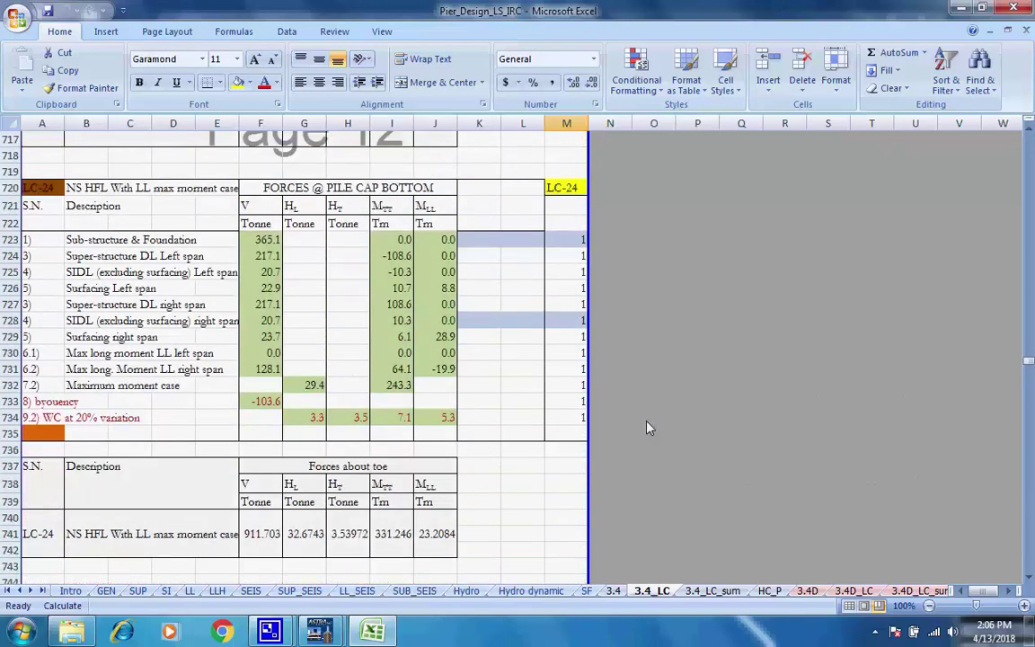
{"action": "scroll", "coordinate": [650, 428], "scroll_direction": "up", "scroll_amount": 10}
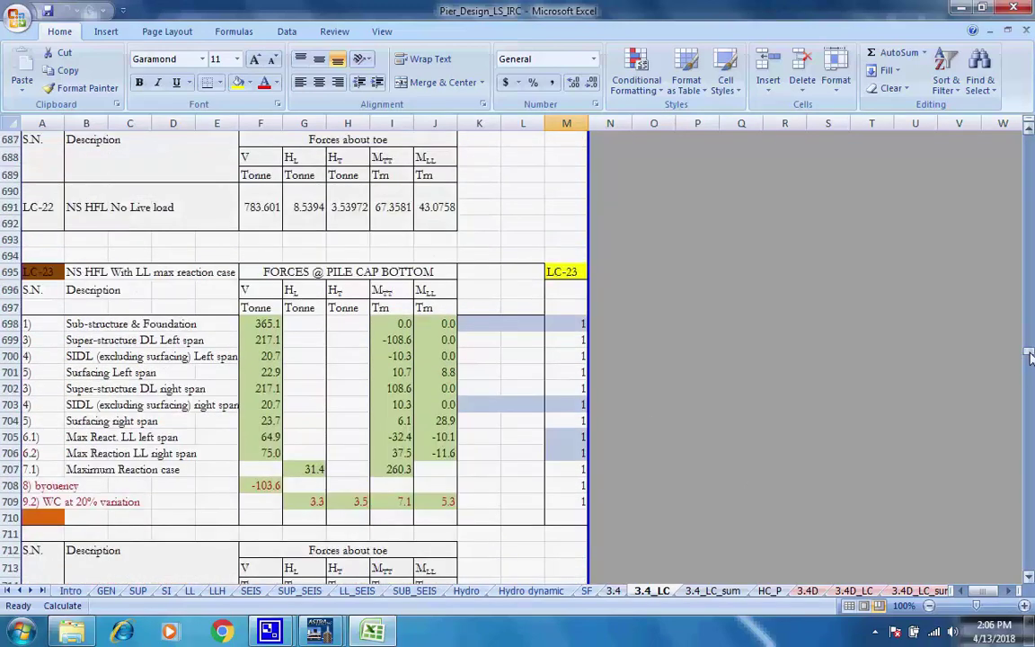
{"action": "left_click_drag", "start_coordinate": [1030, 358], "coordinate": [1030, 133]}
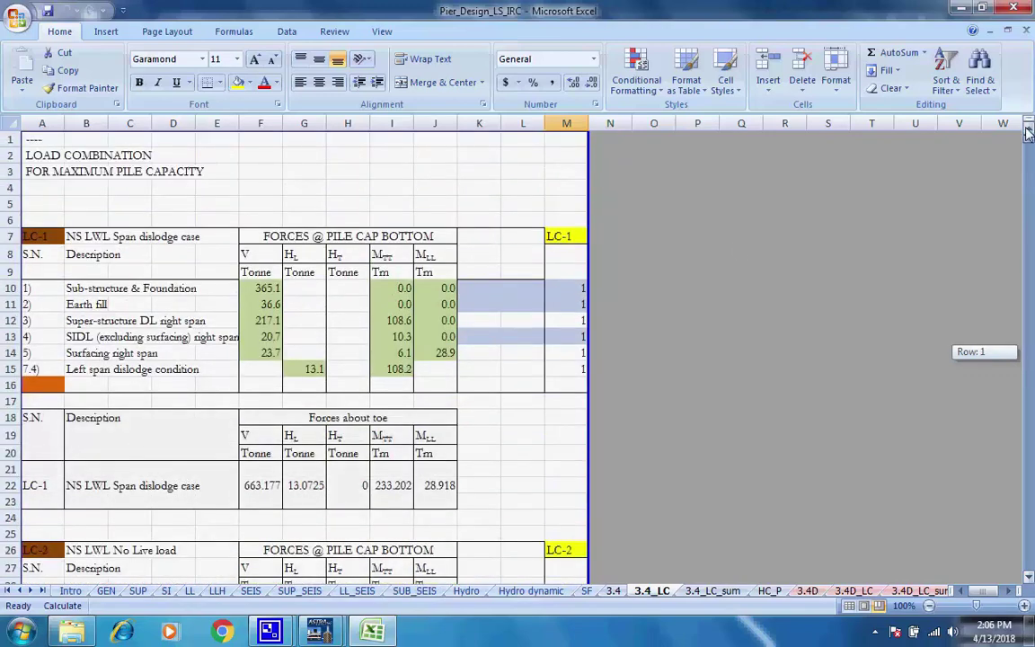
{"action": "left_click", "coordinate": [446, 176]}
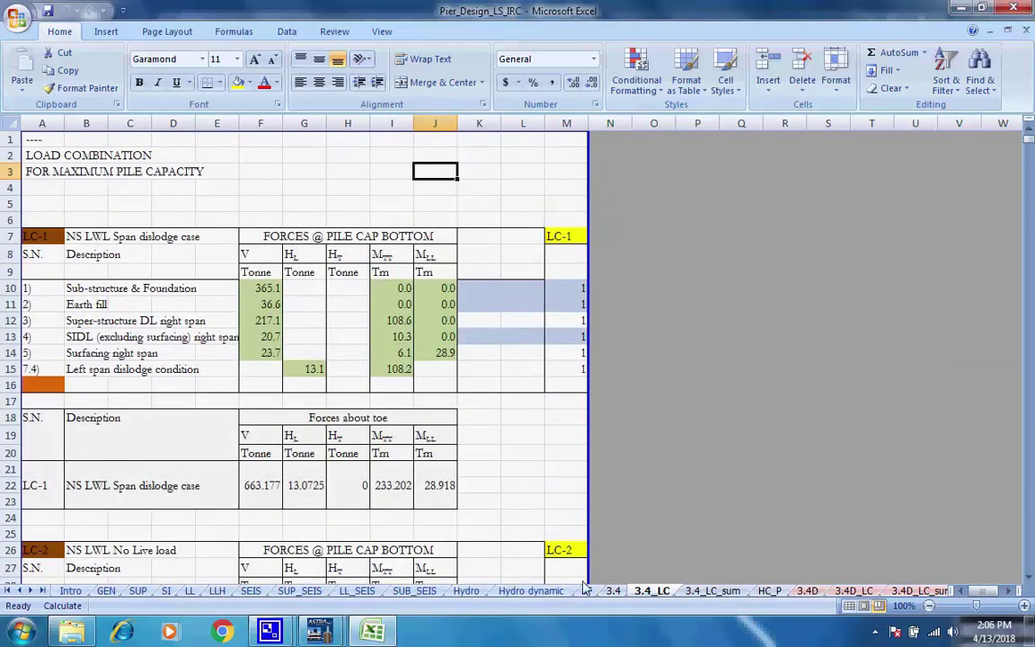
Open the 3.4_LC_sum sheet and review the load case summary, pile coordinates, and maximum and minimum pile reactions
{"action": "left_click", "coordinate": [712, 590]}
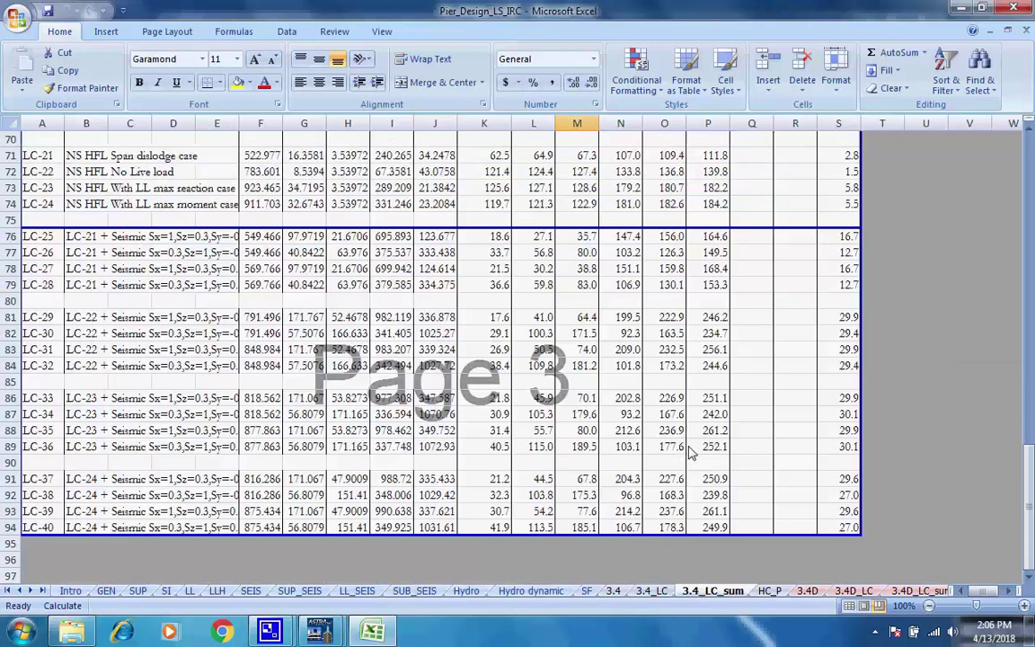
{"action": "scroll", "coordinate": [690, 452], "scroll_direction": "up", "scroll_amount": 20}
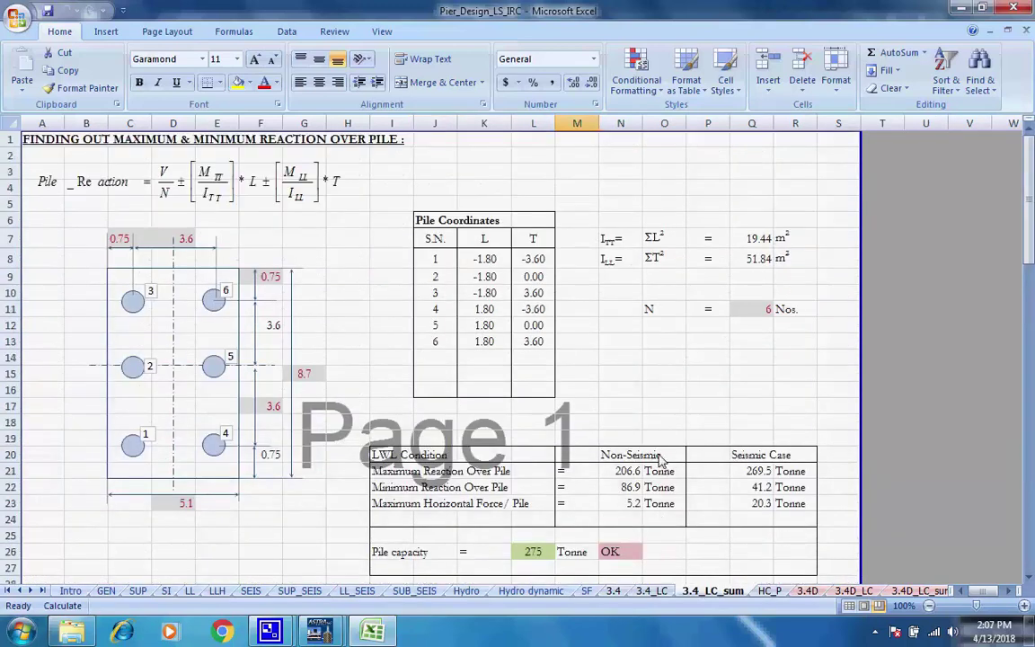
Open the HC_P sheet and review the depth of fixity calculation for the pile's horizontal capacity check
{"action": "left_click", "coordinate": [770, 590]}
{"action": "scroll", "coordinate": [778, 474], "scroll_direction": "up", "scroll_amount": 12}
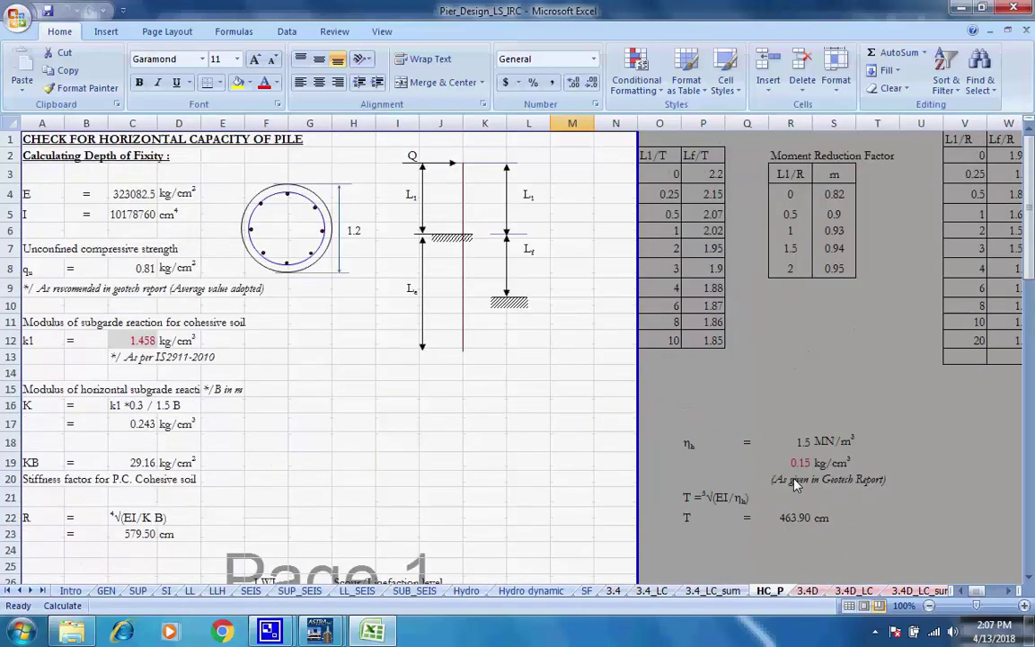
{"action": "left_click", "coordinate": [281, 360]}
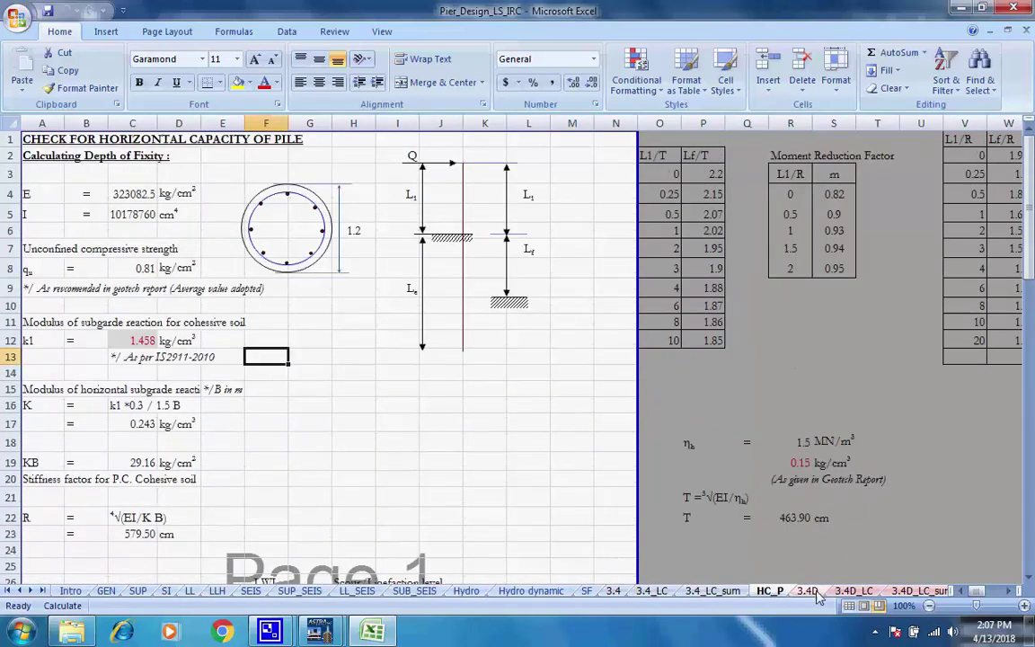
Review the ULS load combinations on the 3.4D and 3.4D_LC sheets and the pile reaction summary on the 3.4D_LC_sum sheet
{"action": "key", "text": "ctrl+Page_Down"}
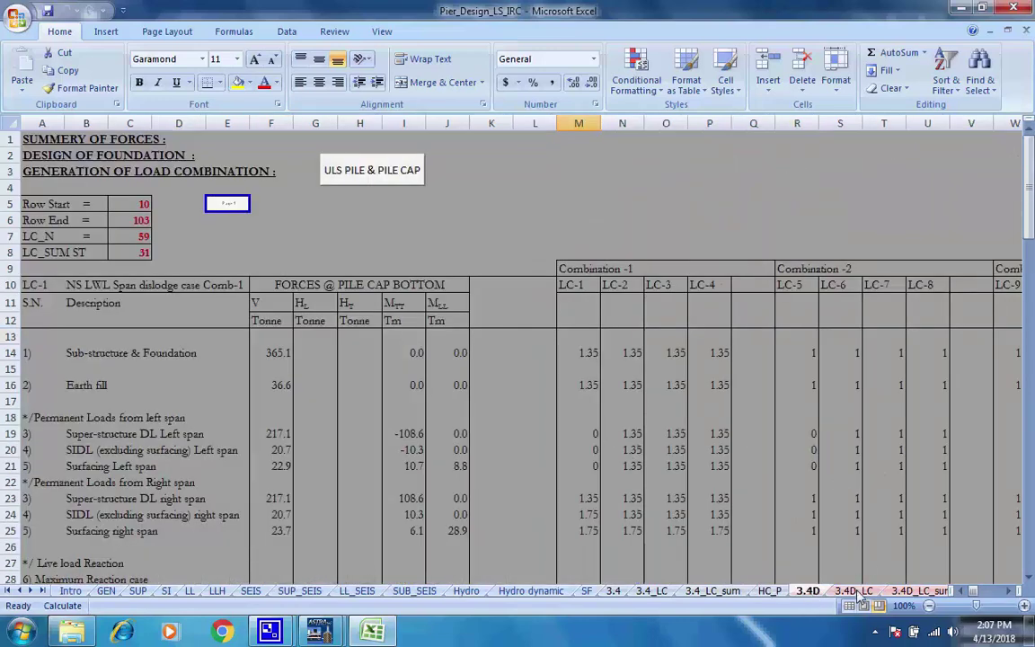
{"action": "left_click", "coordinate": [854, 590]}
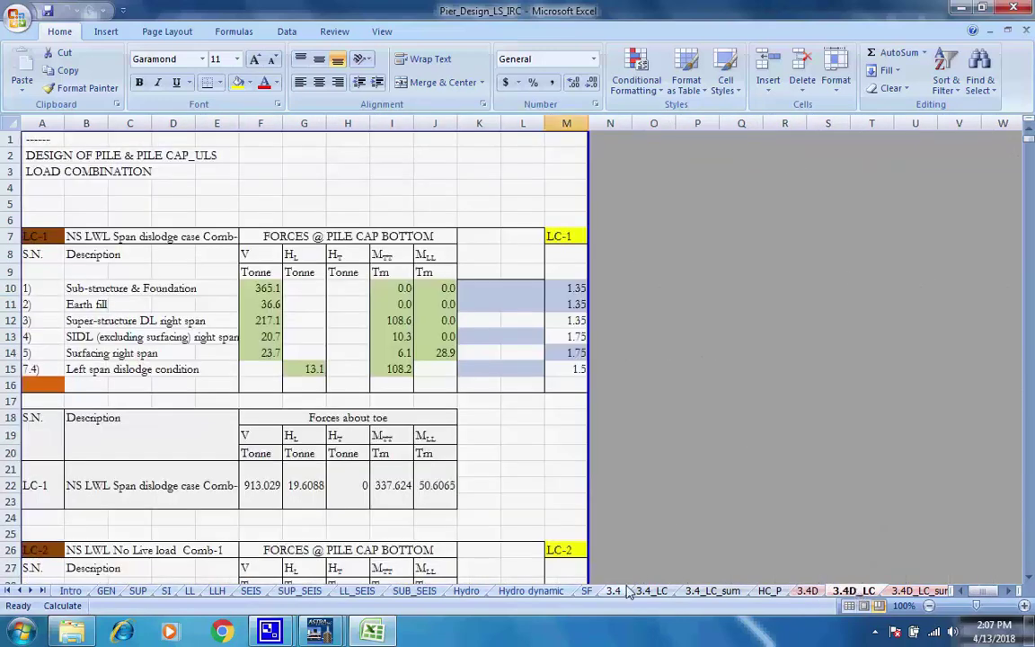
{"action": "left_click", "coordinate": [893, 590]}
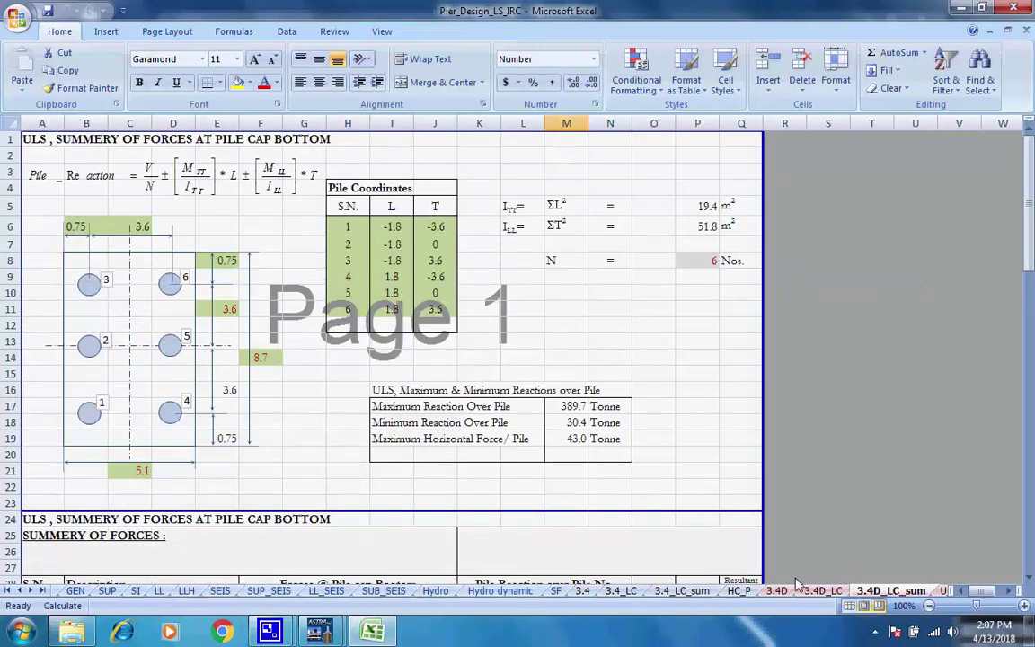
Open the U_DF_PC sheet and review the pile cap design forces, from the moments at the pier shaft face back to LC-1
{"action": "left_click", "coordinate": [32, 590]}
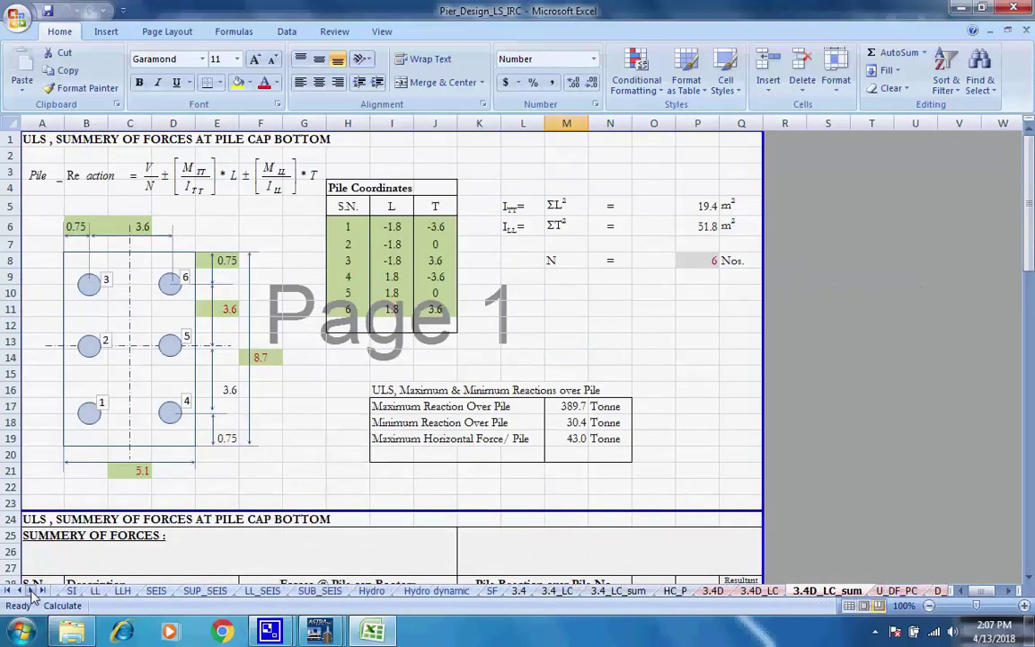
{"action": "left_click", "coordinate": [31, 590]}
{"action": "left_click", "coordinate": [31, 590]}
{"action": "left_click", "coordinate": [31, 591]}
{"action": "left_click", "coordinate": [32, 591]}
{"action": "left_click", "coordinate": [31, 591]}
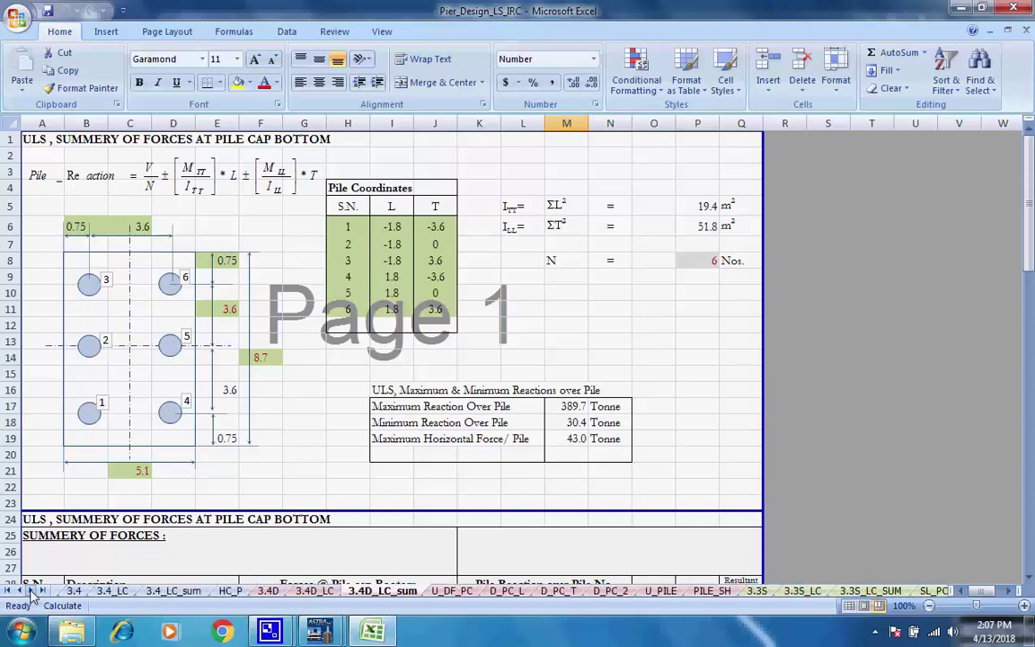
{"action": "left_click", "coordinate": [31, 591]}
{"action": "left_click", "coordinate": [32, 590]}
{"action": "left_click", "coordinate": [31, 590]}
{"action": "left_click", "coordinate": [32, 590]}
{"action": "left_click", "coordinate": [32, 591]}
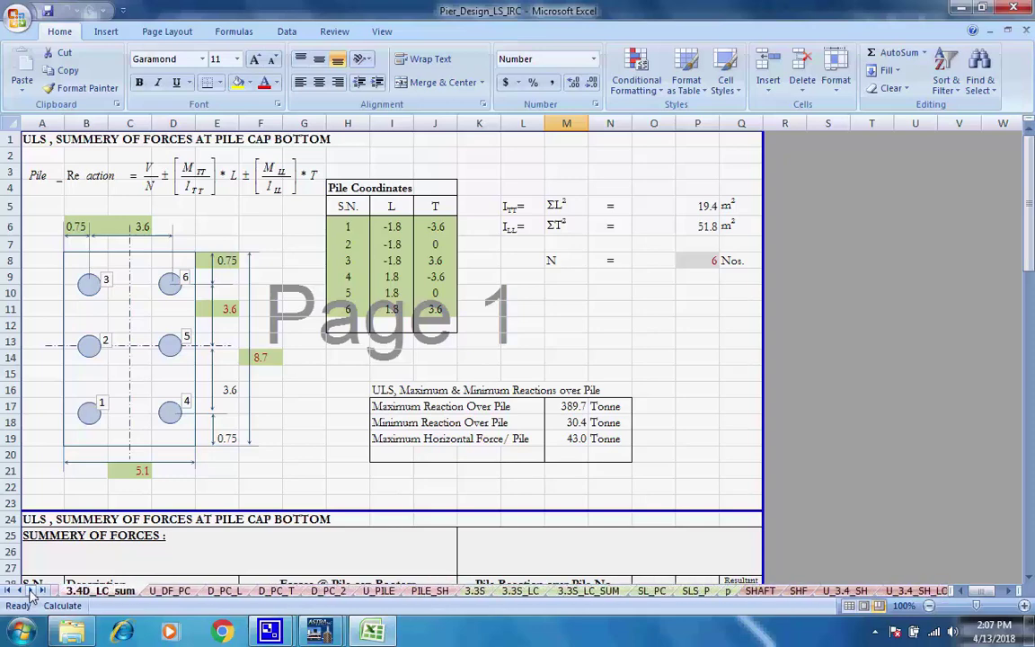
{"action": "left_click", "coordinate": [32, 591]}
{"action": "left_click", "coordinate": [85, 590]}
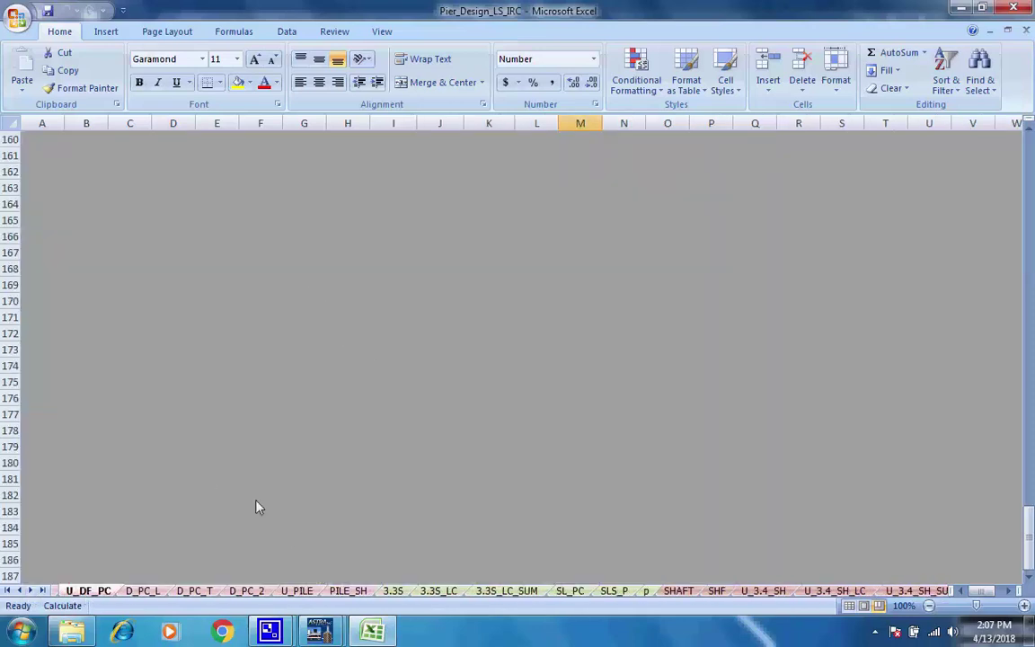
{"action": "scroll", "coordinate": [377, 468], "scroll_direction": "up", "scroll_amount": 17}
{"action": "scroll", "coordinate": [403, 460], "scroll_direction": "up", "scroll_amount": 8}
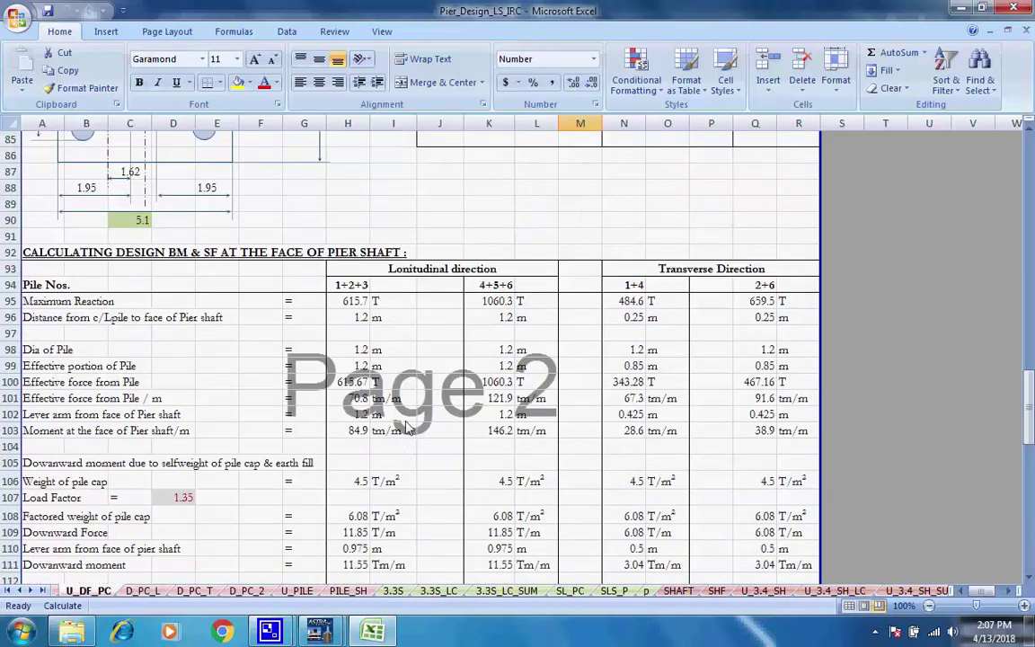
{"action": "scroll", "coordinate": [403, 436], "scroll_direction": "up", "scroll_amount": 20}
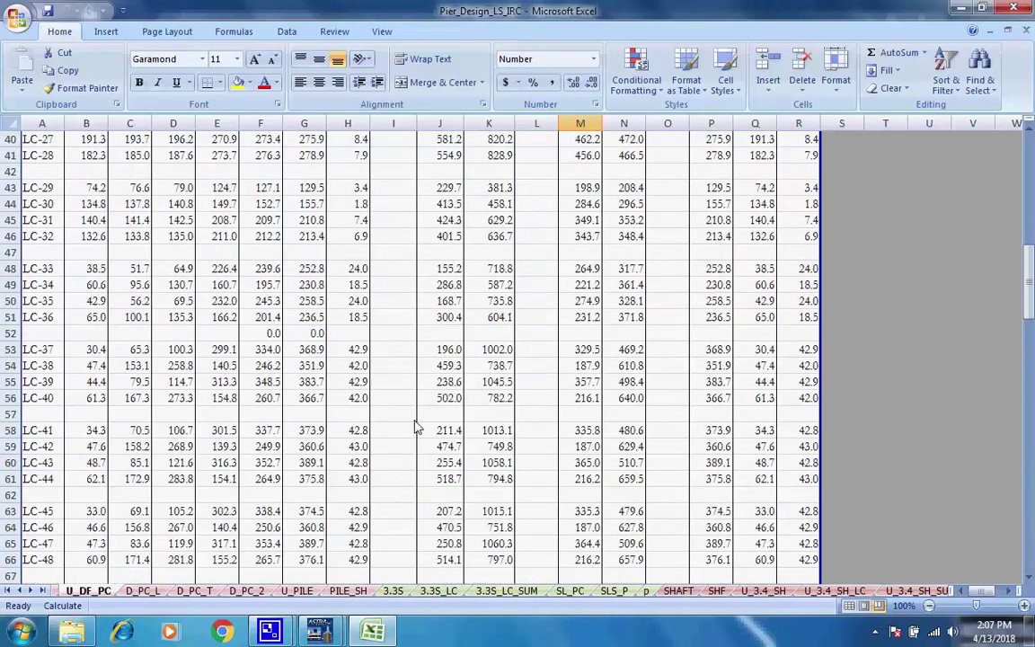
{"action": "scroll", "coordinate": [422, 411], "scroll_direction": "up", "scroll_amount": 8}
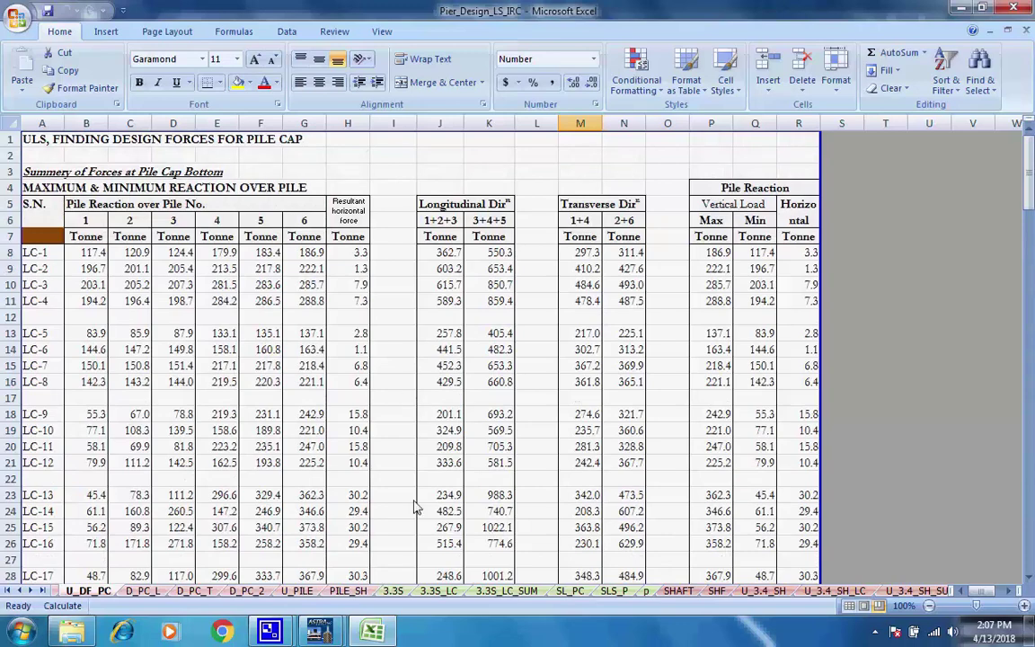
Open the D_PC_L sheet and review the pile cap's crack width, stress and ULS bending moment checks
{"action": "left_click", "coordinate": [142, 590]}
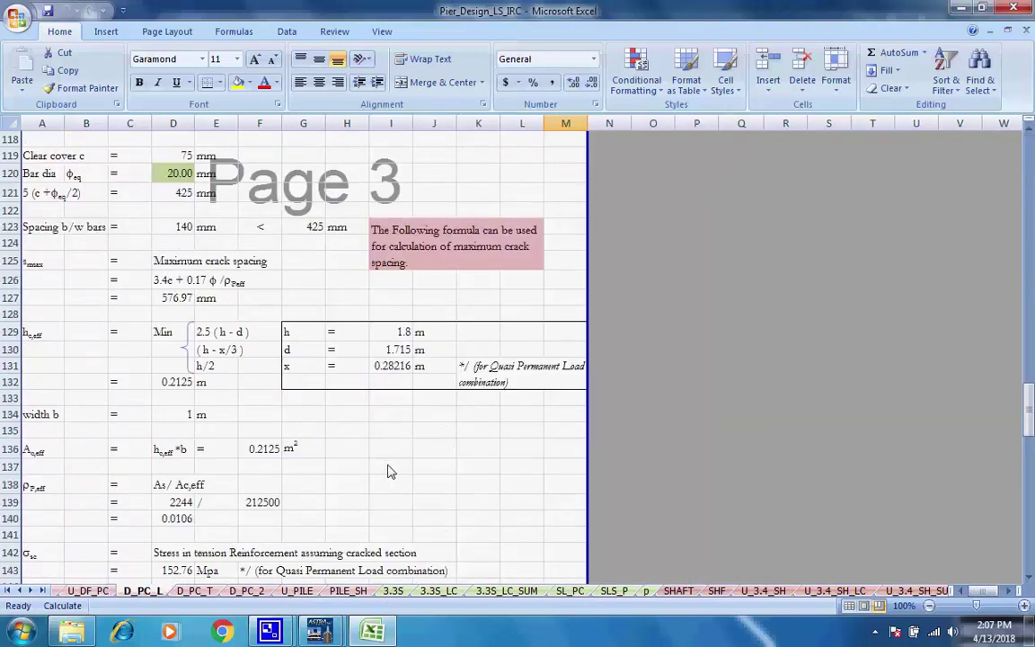
{"action": "scroll", "coordinate": [418, 474], "scroll_direction": "up", "scroll_amount": 10}
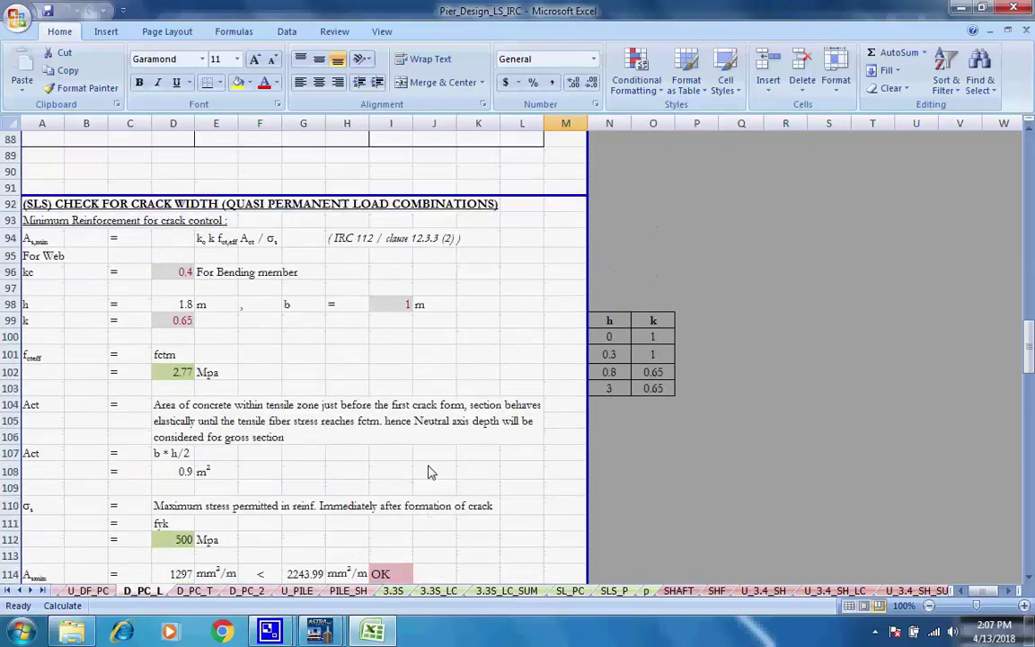
{"action": "left_click", "coordinate": [492, 247]}
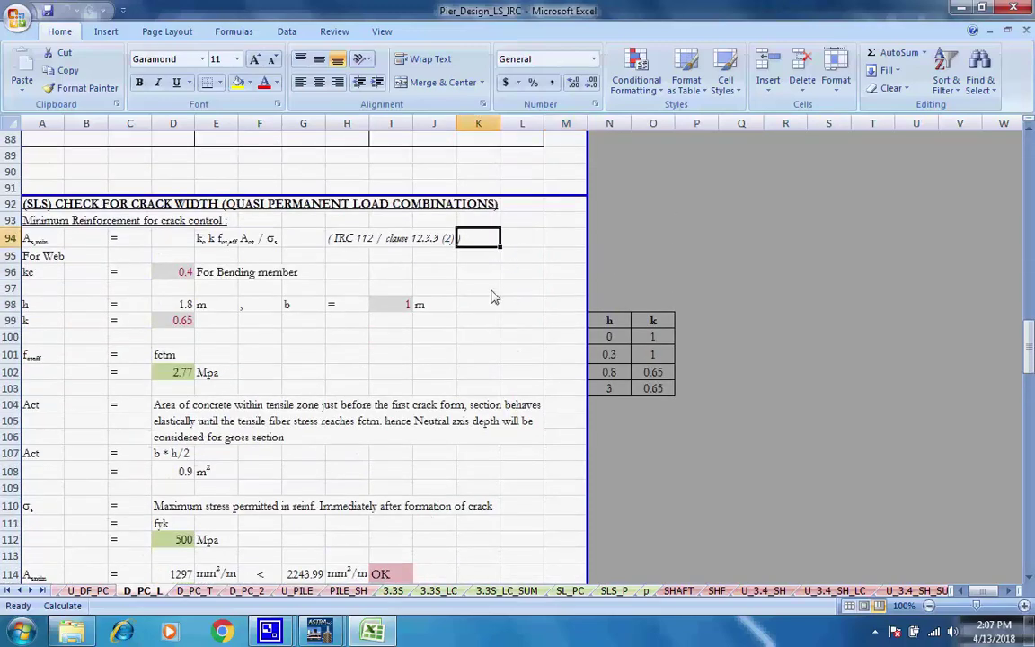
{"action": "scroll", "coordinate": [450, 436], "scroll_direction": "up", "scroll_amount": 16}
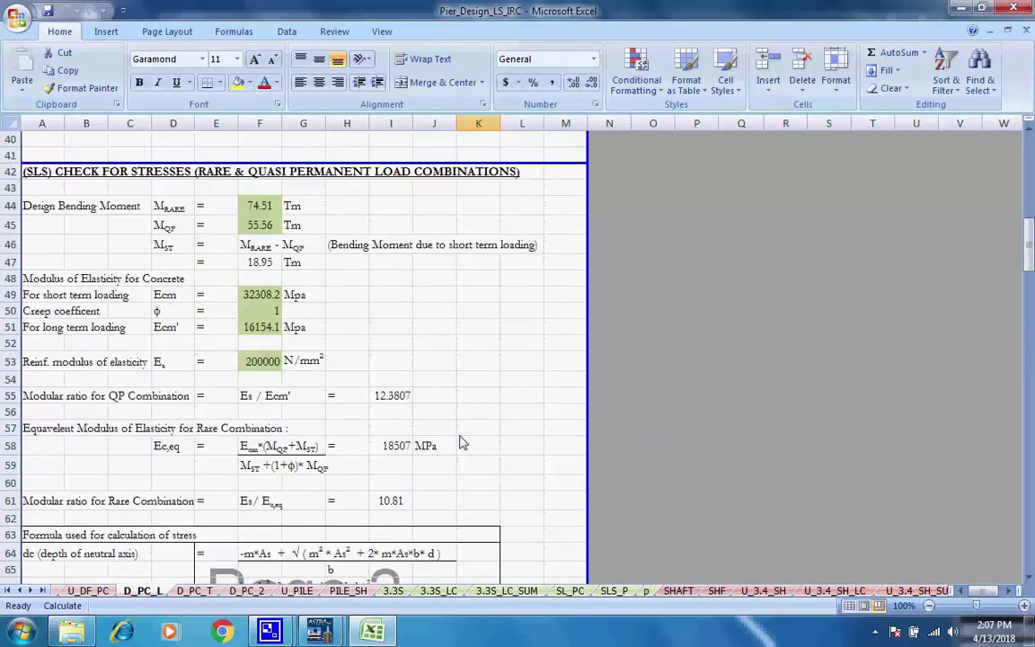
{"action": "scroll", "coordinate": [462, 442], "scroll_direction": "up", "scroll_amount": 6}
{"action": "scroll", "coordinate": [463, 440], "scroll_direction": "up", "scroll_amount": 7}
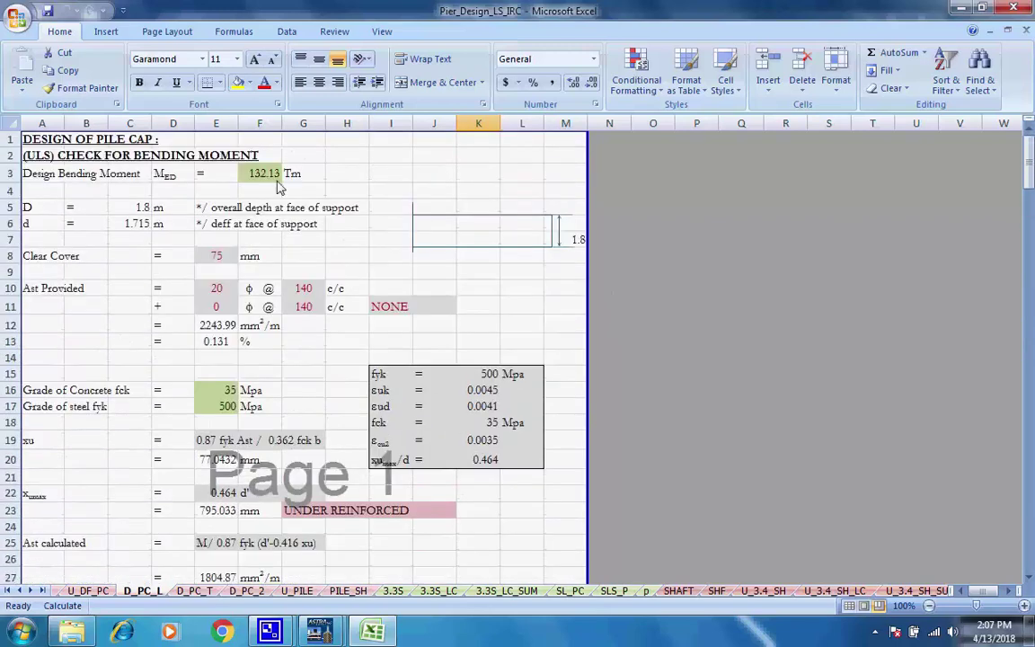
{"action": "left_click", "coordinate": [339, 173]}
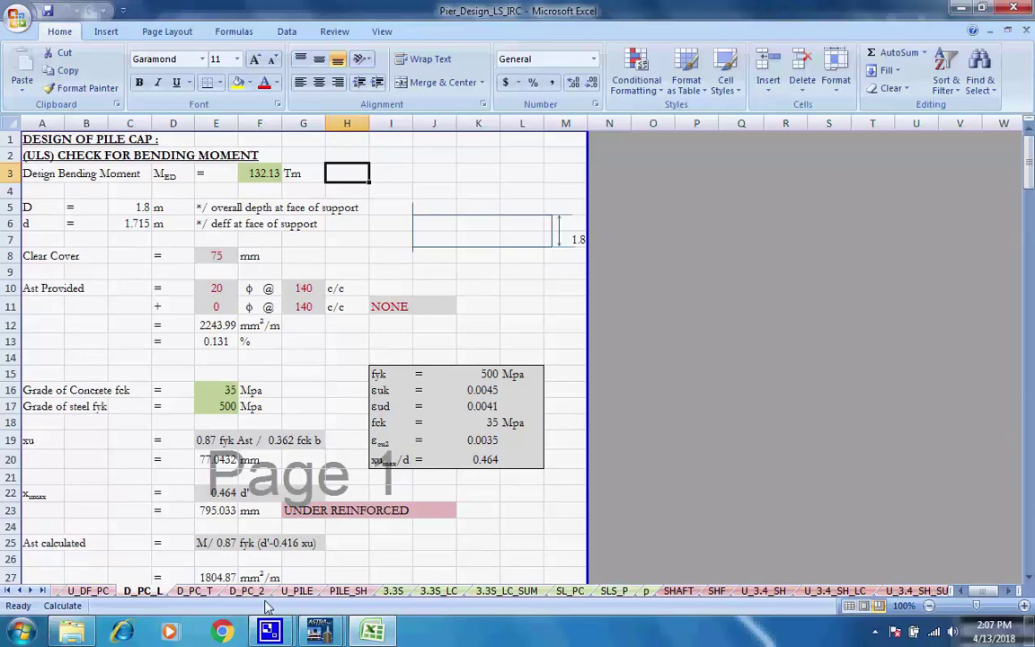
Open the D_PC_T sheet and review the pile cap's stress check, required reinforcement and distribution steel with its IRC:112-2011 clause reference
{"action": "left_click", "coordinate": [194, 591]}
{"action": "scroll", "coordinate": [393, 469], "scroll_direction": "up", "scroll_amount": 15}
{"action": "scroll", "coordinate": [393, 469], "scroll_direction": "up", "scroll_amount": 20}
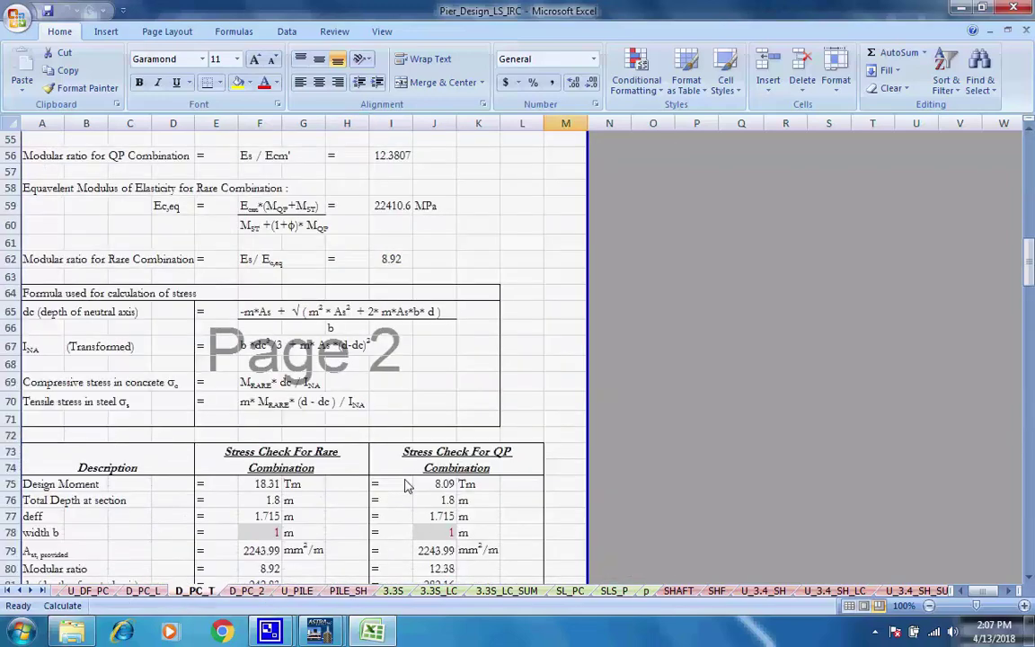
{"action": "scroll", "coordinate": [415, 491], "scroll_direction": "down", "scroll_amount": 4}
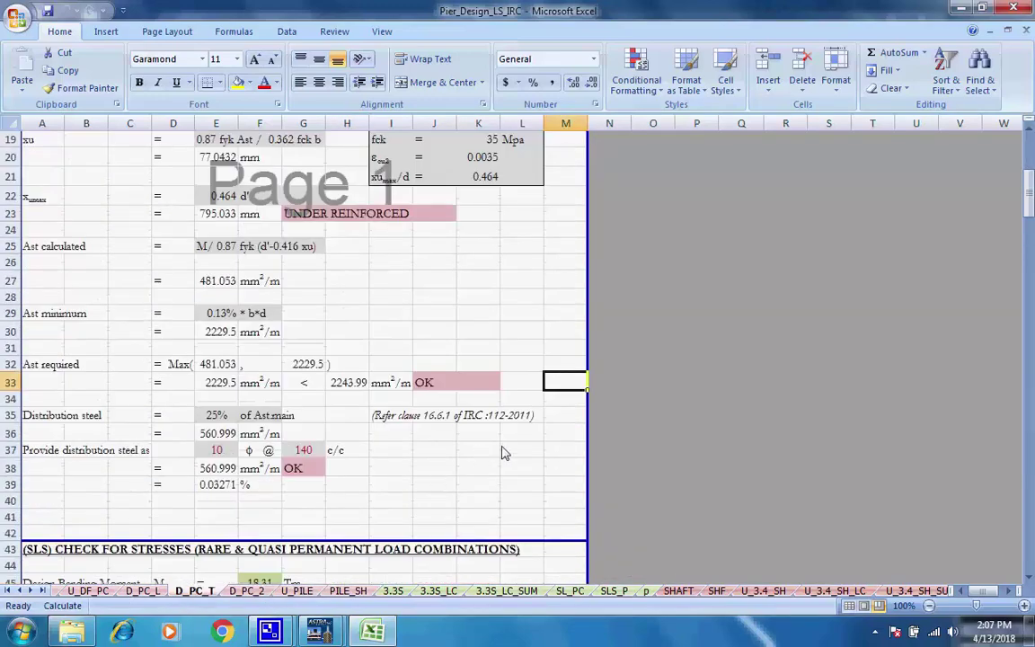
{"action": "left_click", "coordinate": [562, 415]}
{"action": "left_click", "coordinate": [472, 422]}
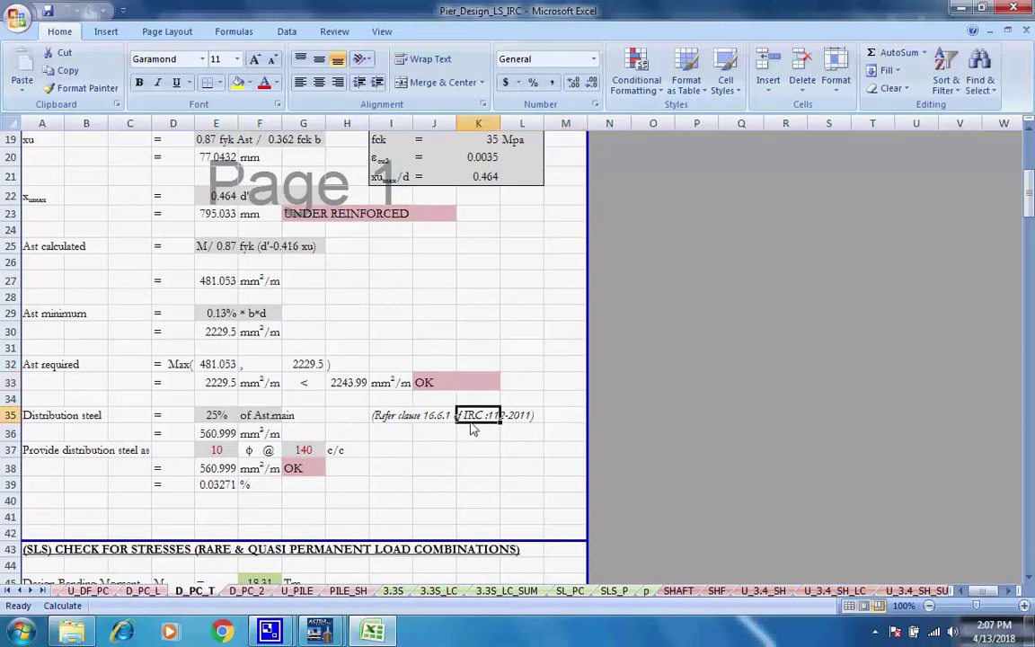
{"action": "left_click", "coordinate": [573, 422]}
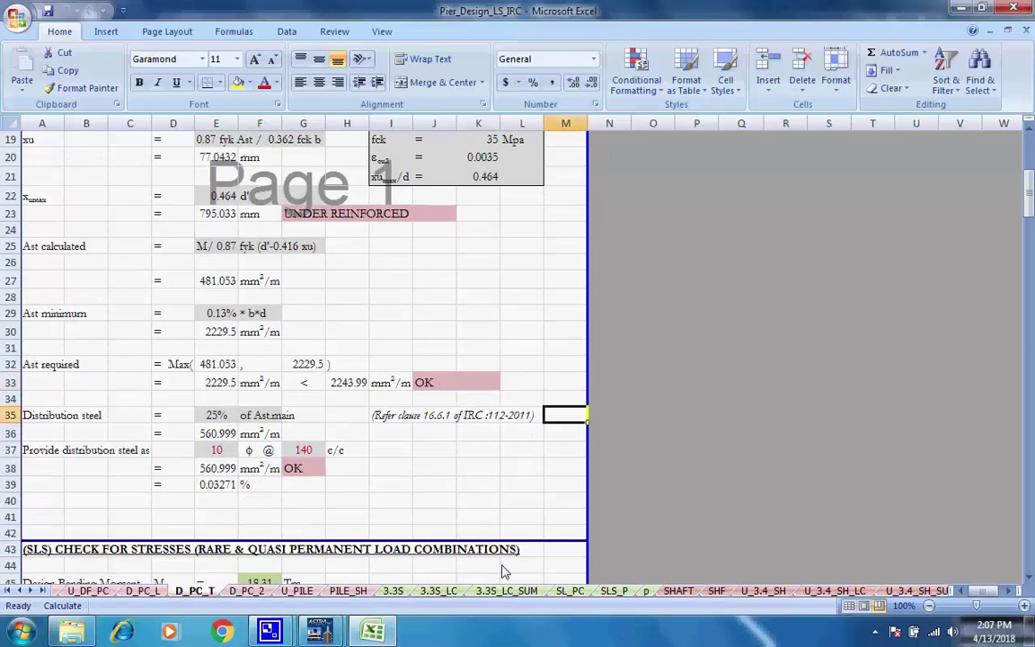
Review the punching shear check on the D_PC_2 sheet and the interaction diagram and load case checks on the U_PILE sheet
{"action": "left_click", "coordinate": [248, 592]}
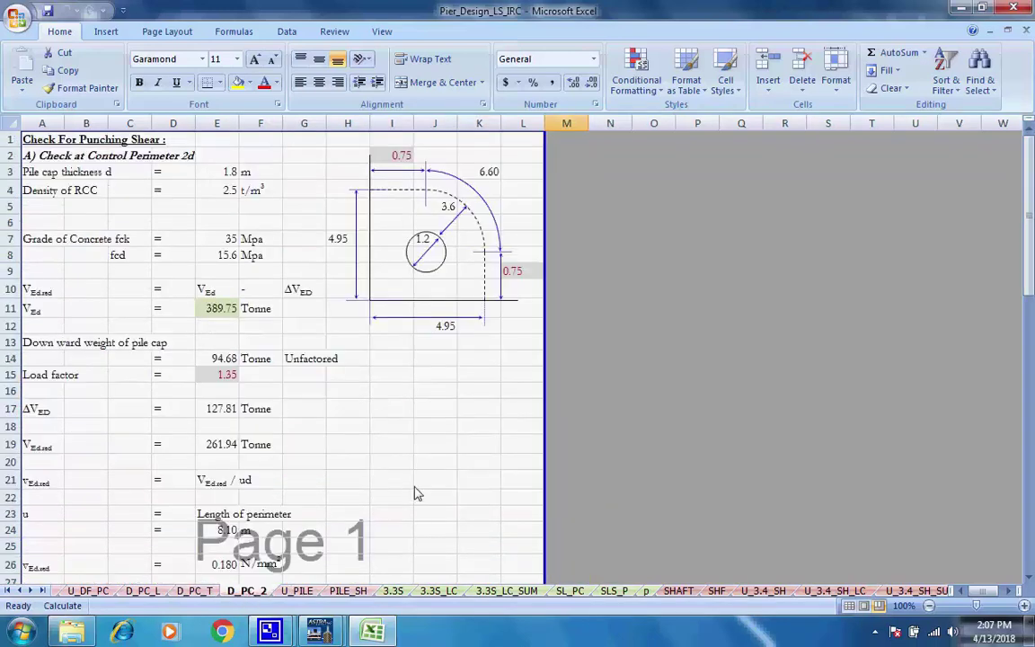
{"action": "left_click", "coordinate": [297, 591]}
{"action": "scroll", "coordinate": [474, 525], "scroll_direction": "up", "scroll_amount": 4}
{"action": "scroll", "coordinate": [472, 526], "scroll_direction": "up", "scroll_amount": 20}
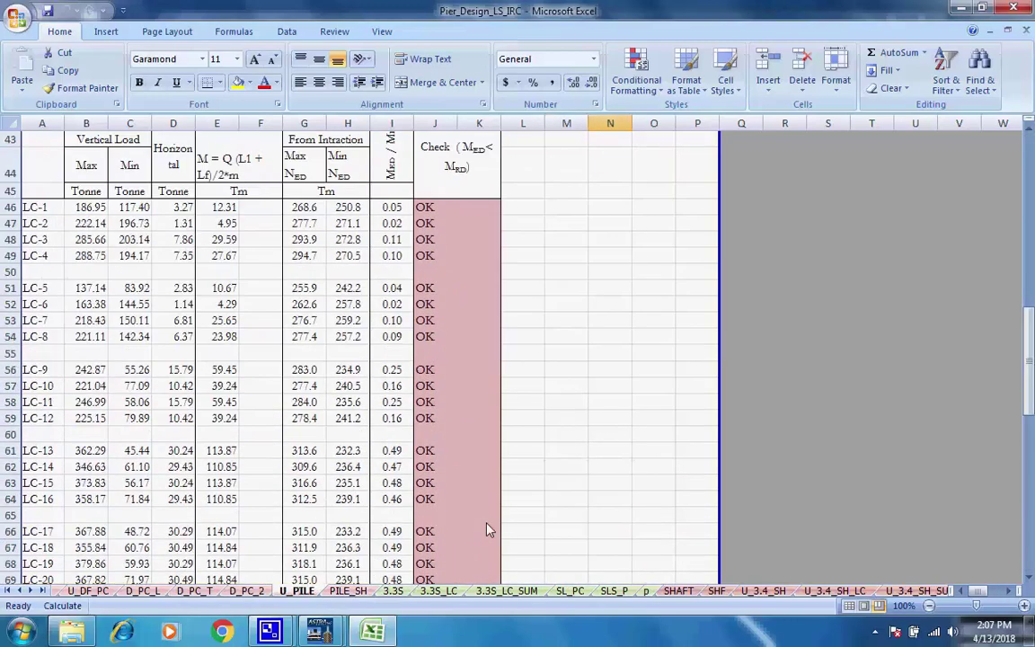
{"action": "scroll", "coordinate": [479, 559], "scroll_direction": "down", "scroll_amount": 2}
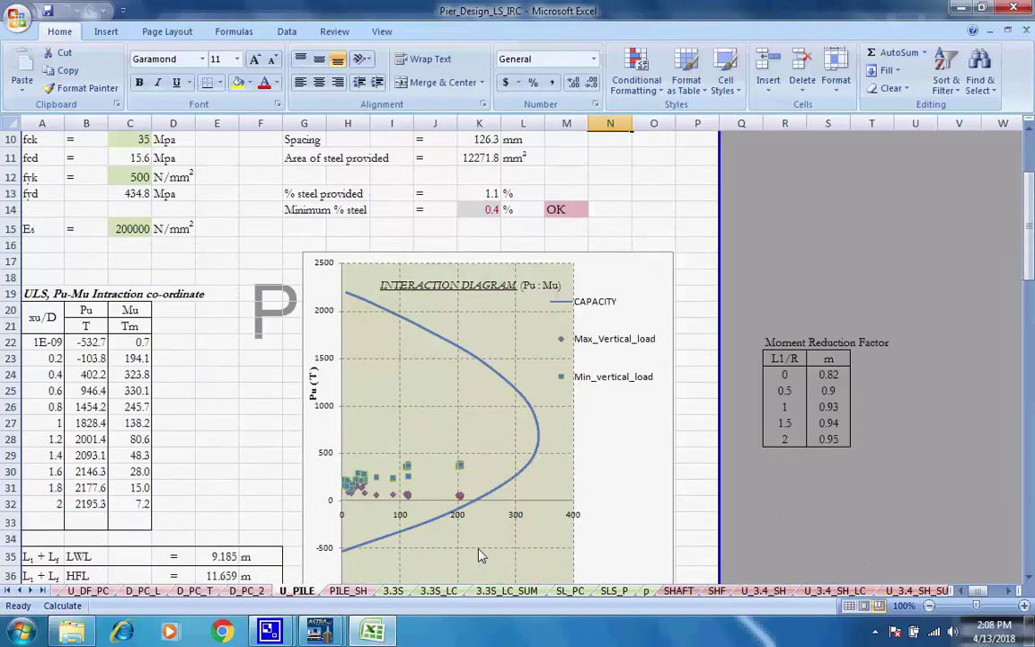
{"action": "scroll", "coordinate": [478, 555], "scroll_direction": "up", "scroll_amount": 3}
{"action": "scroll", "coordinate": [481, 554], "scroll_direction": "down", "scroll_amount": 10}
{"action": "scroll", "coordinate": [481, 554], "scroll_direction": "down", "scroll_amount": 20}
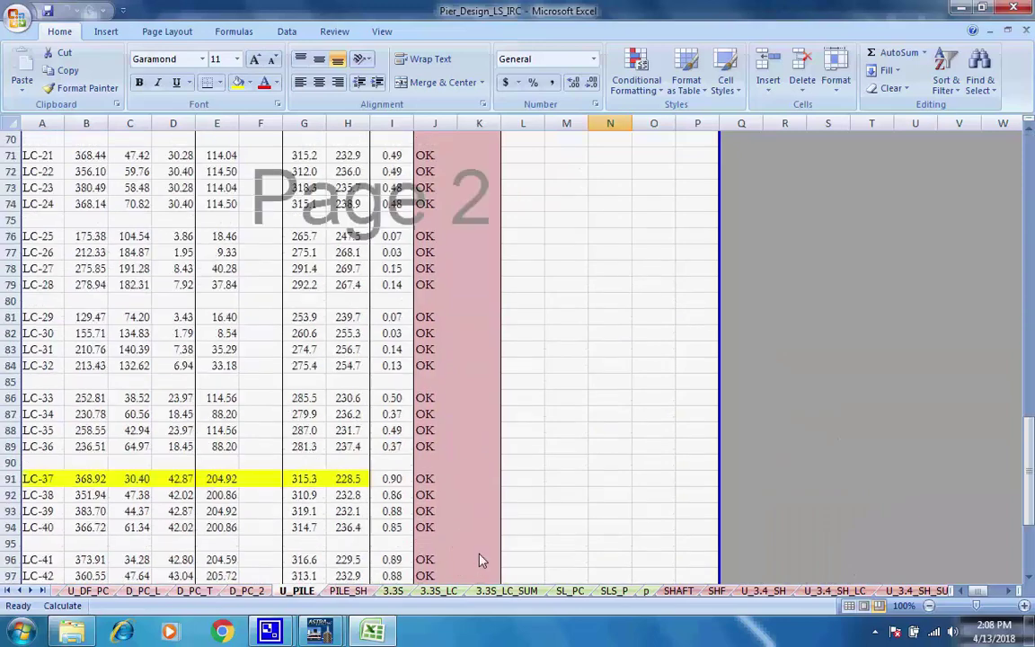
{"action": "scroll", "coordinate": [484, 543], "scroll_direction": "up", "scroll_amount": 8}
{"action": "scroll", "coordinate": [484, 544], "scroll_direction": "up", "scroll_amount": 20}
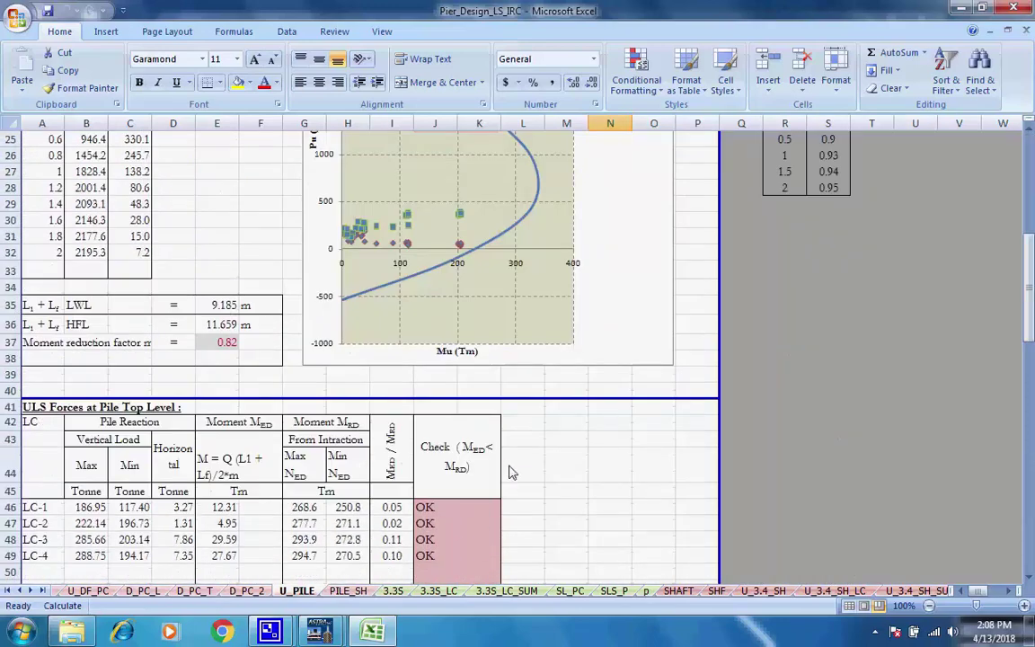
Review the pile's ULS shear force check on the PILE_SH sheet and the SLS load combination generation on the 3.3S sheet
{"action": "left_click", "coordinate": [348, 590]}
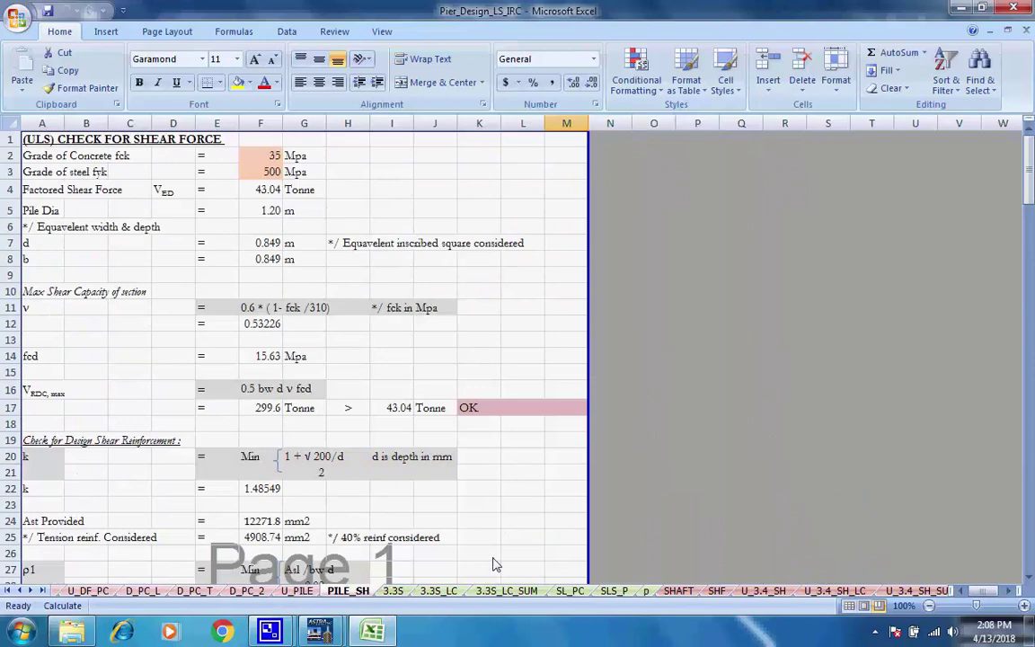
{"action": "left_click", "coordinate": [393, 591]}
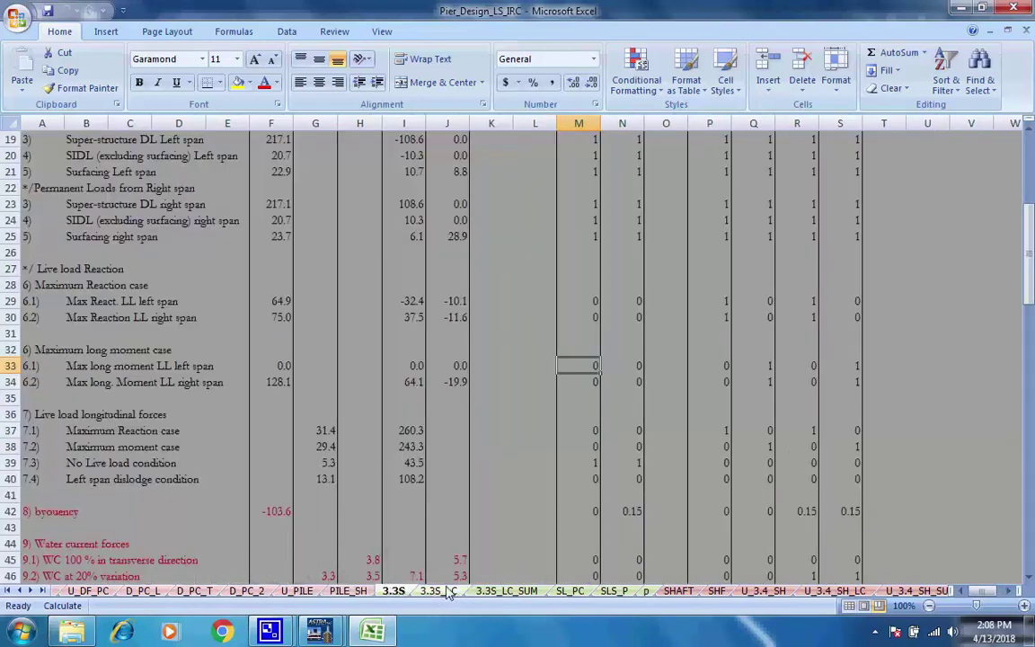
{"action": "scroll", "coordinate": [641, 440], "scroll_direction": "up", "scroll_amount": 6}
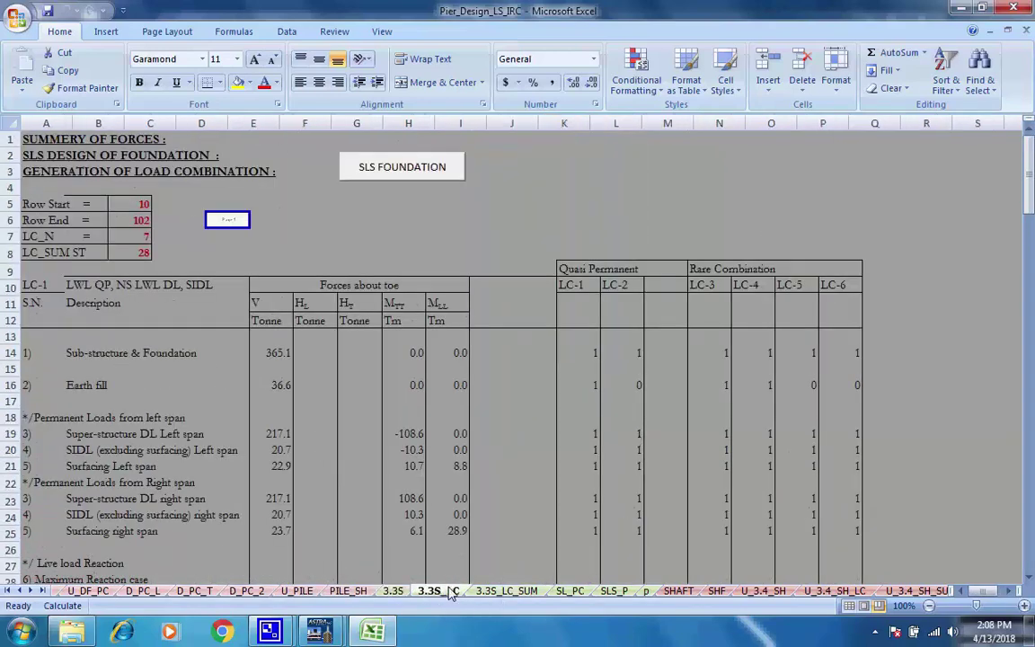
Review the SLS load combinations on the 3.3S_LC sheet and the pile coordinates and reactions on the 3.3S_LC_SUM sheet
{"action": "left_click", "coordinate": [438, 591]}
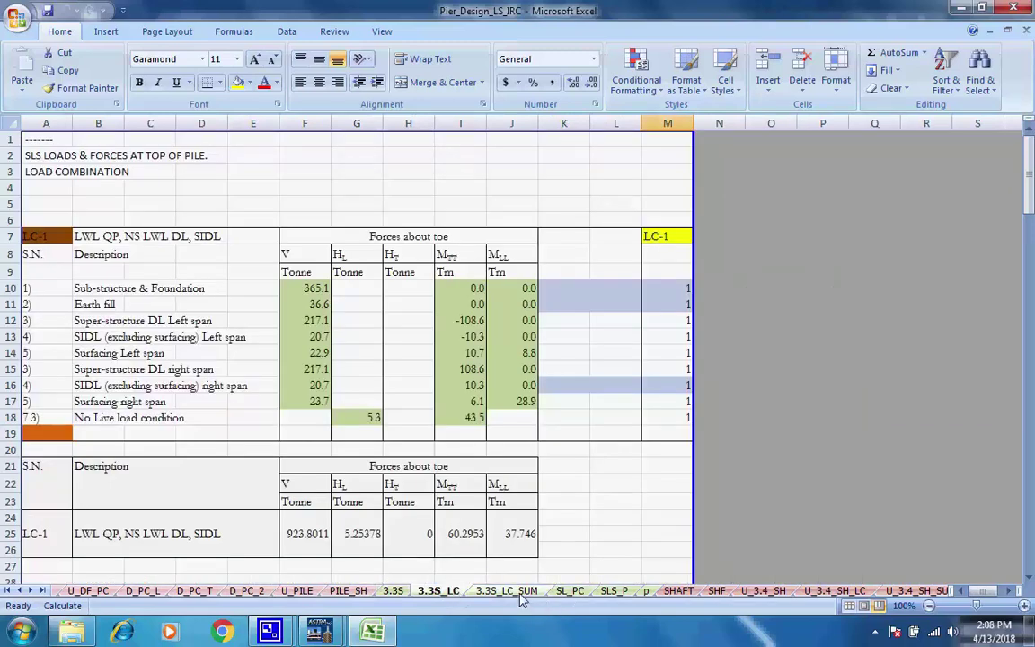
{"action": "left_click", "coordinate": [506, 590]}
{"action": "scroll", "coordinate": [628, 467], "scroll_direction": "up", "scroll_amount": 6}
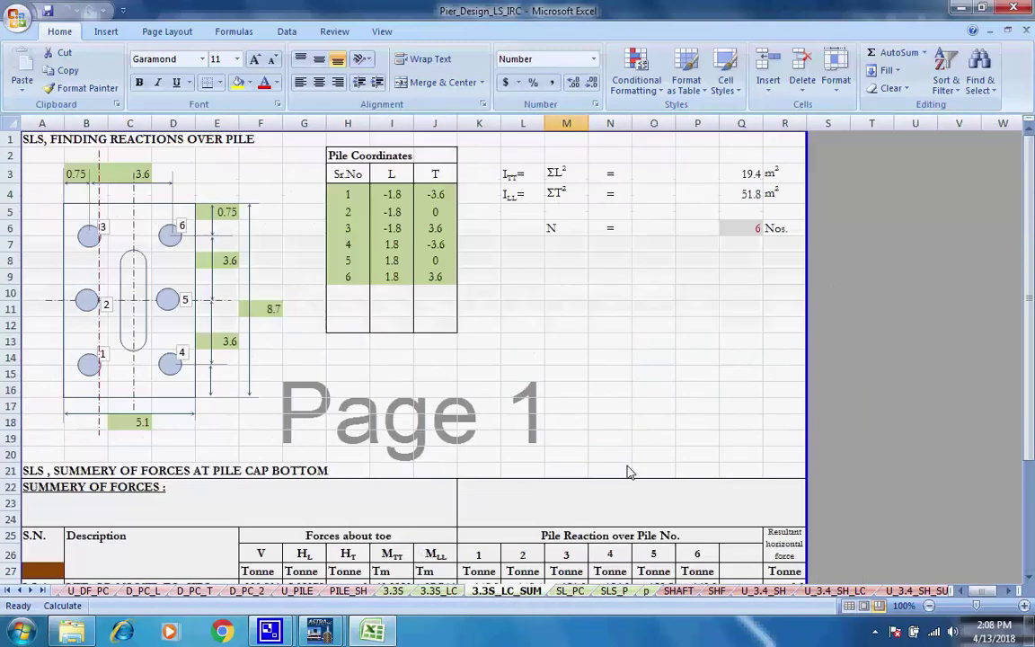
Open the SL_PC sheet and review the SLS pile cap design forces, pile layout and reactions over the piles
{"action": "key", "text": "ctrl+Page_Down"}
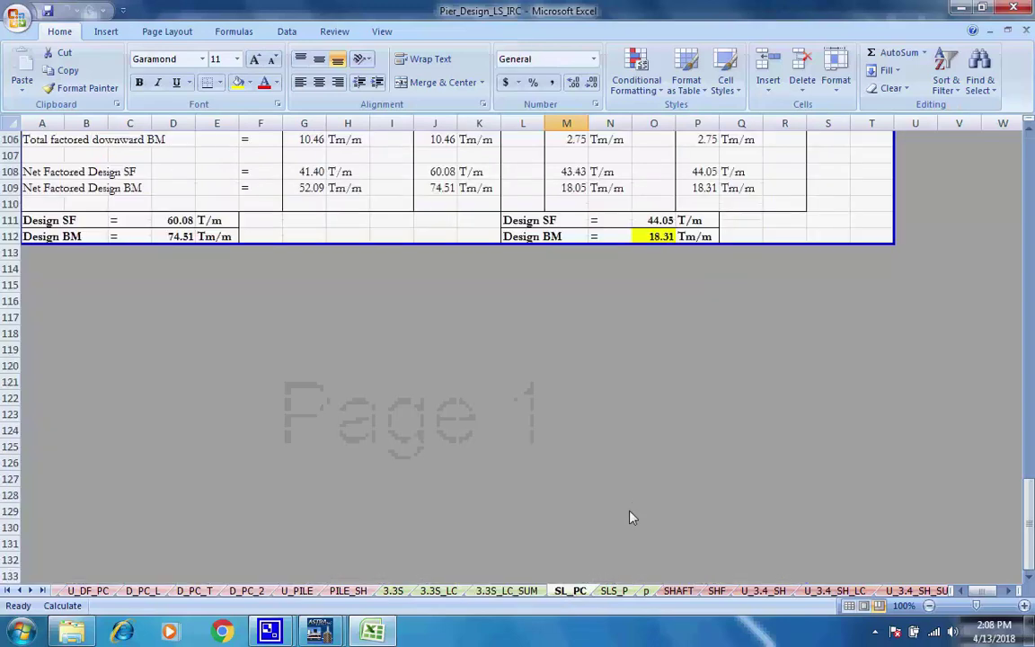
{"action": "scroll", "coordinate": [629, 517], "scroll_direction": "up", "scroll_amount": 20}
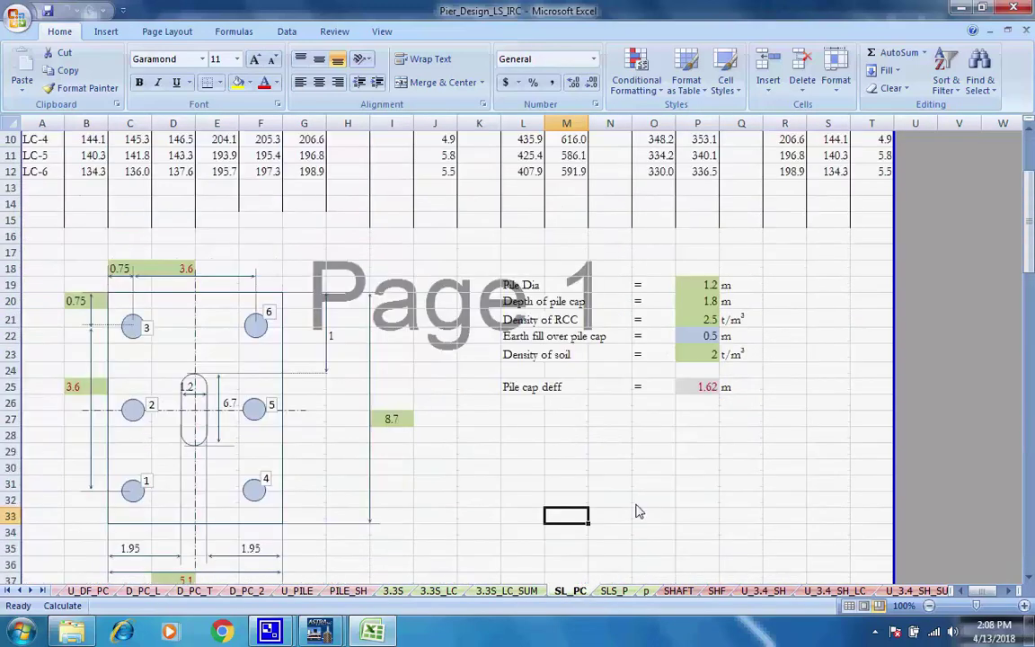
{"action": "scroll", "coordinate": [636, 509], "scroll_direction": "up", "scroll_amount": 3}
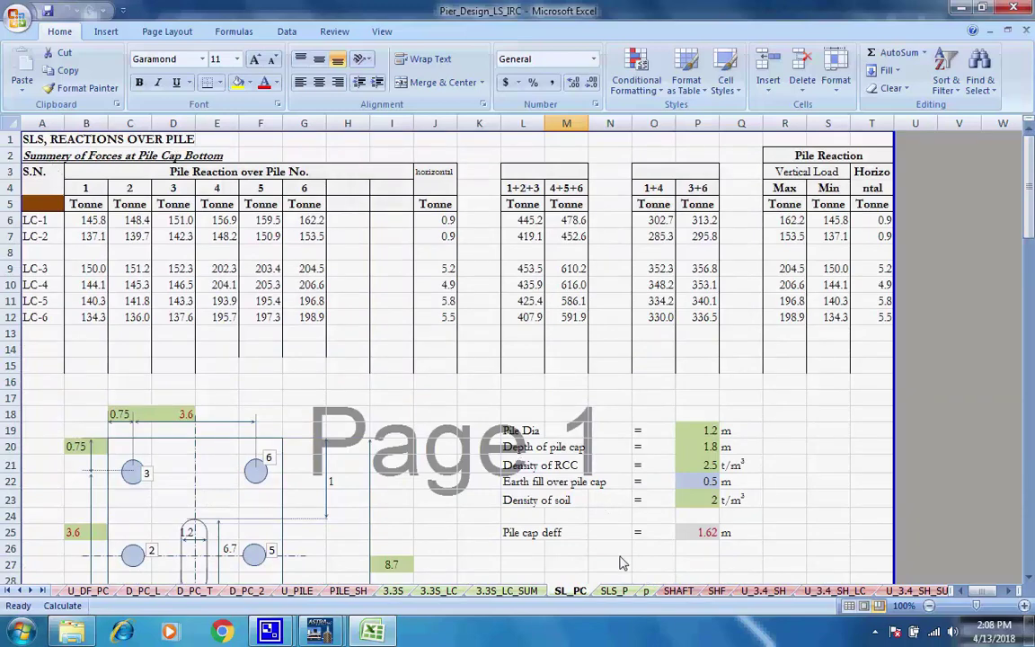
Open the SLS_P sheet and review the SLS stress check for the pile, including reinforcement data, permissible stresses and modular ratios
{"action": "left_click", "coordinate": [614, 590]}
{"action": "scroll", "coordinate": [539, 404], "scroll_direction": "up", "scroll_amount": 15}
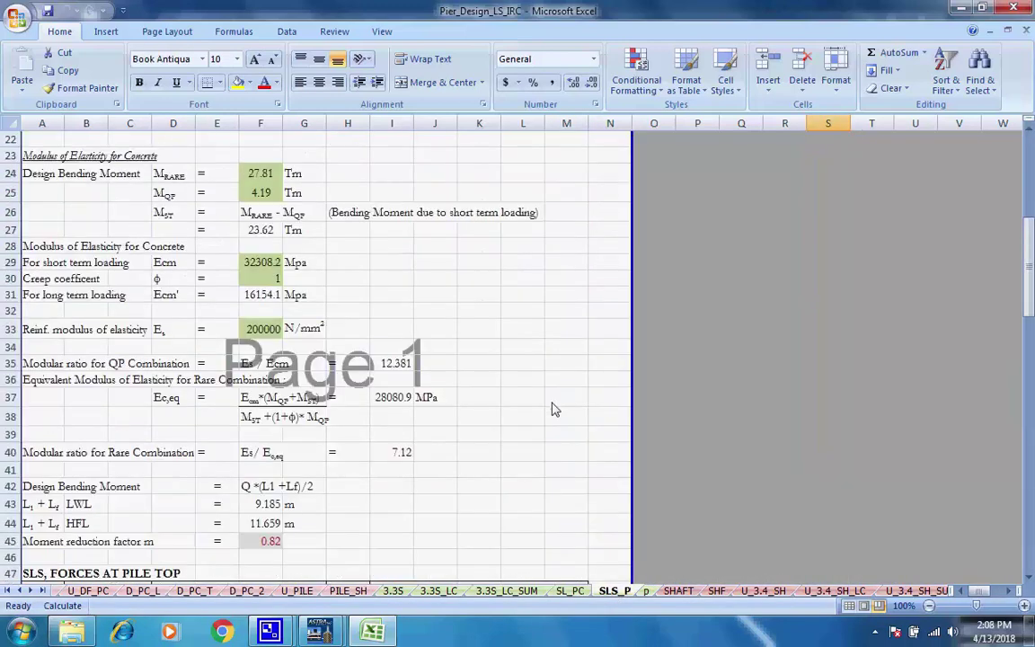
{"action": "scroll", "coordinate": [555, 409], "scroll_direction": "up", "scroll_amount": 7}
{"action": "scroll", "coordinate": [552, 412], "scroll_direction": "down", "scroll_amount": 4}
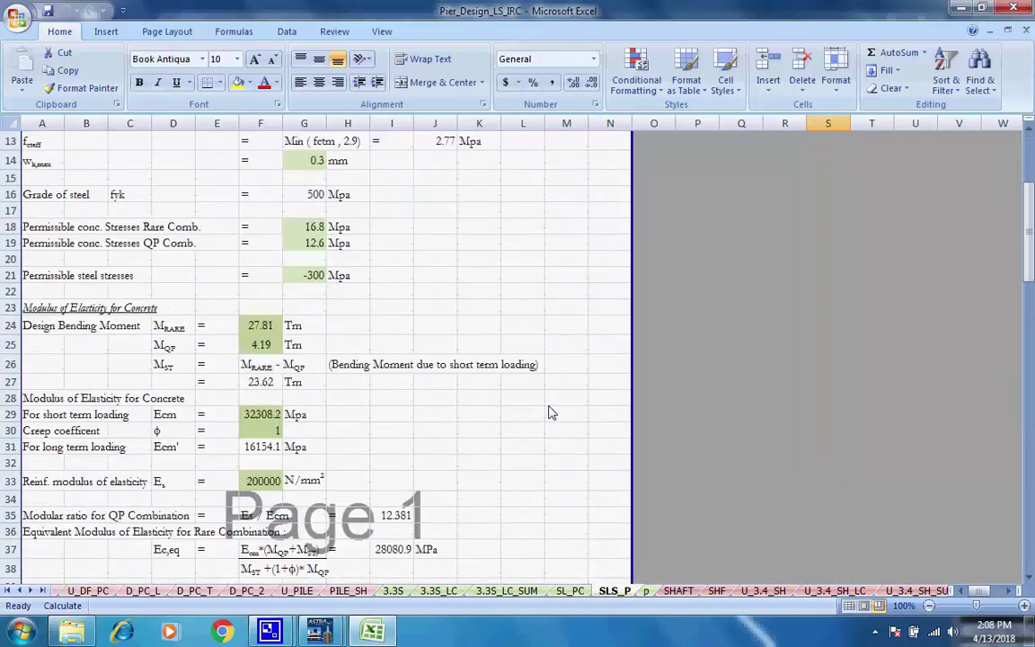
{"action": "scroll", "coordinate": [552, 412], "scroll_direction": "up", "scroll_amount": 4}
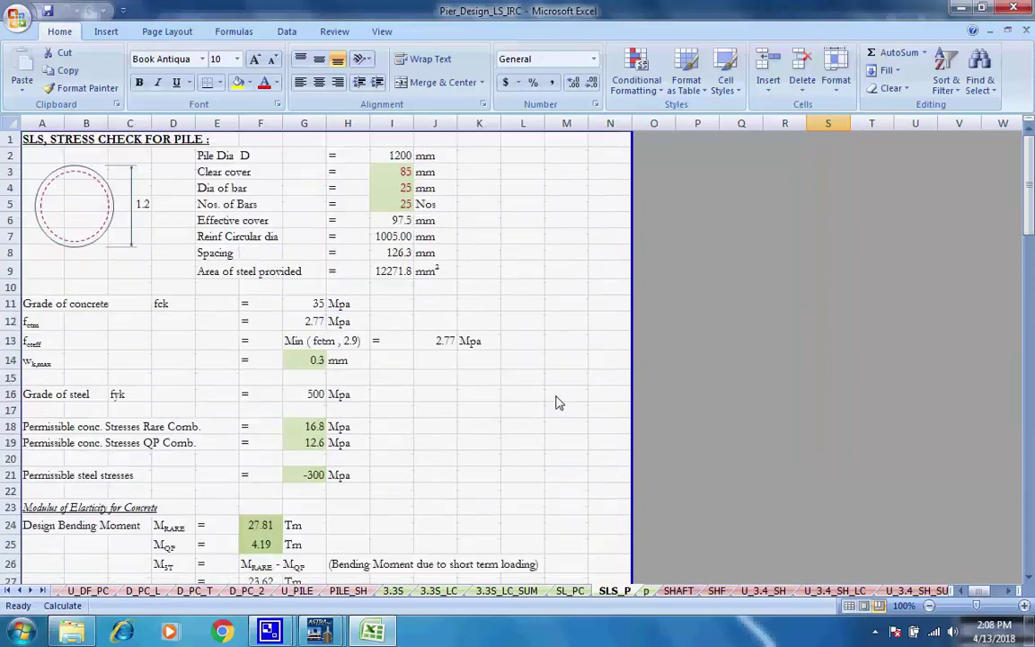
Open the p sheet and review the effective concrete section and reinforcement properties of the pile
{"action": "left_click", "coordinate": [646, 590]}
{"action": "scroll", "coordinate": [476, 389], "scroll_direction": "up", "scroll_amount": 8}
{"action": "scroll", "coordinate": [476, 389], "scroll_direction": "up", "scroll_amount": 15}
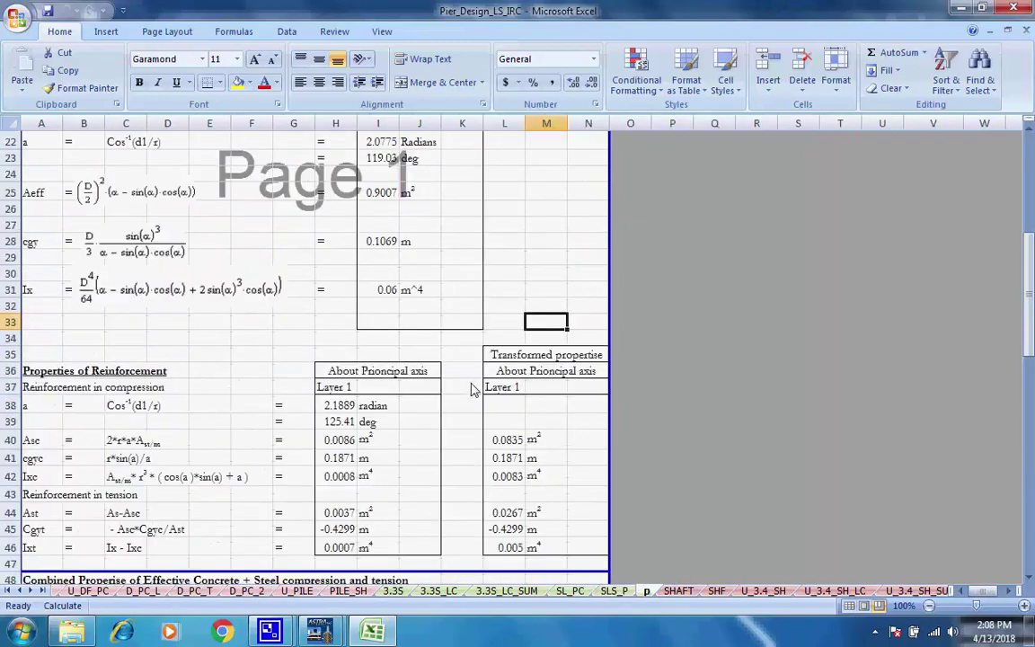
Review the unfactored shaft forces on the SHAFT and SHF sheets and the ULS load combinations on the U_3.4_SH and U_3.4_SH_LC sheets
{"action": "left_click", "coordinate": [679, 591]}
{"action": "scroll", "coordinate": [494, 411], "scroll_direction": "up", "scroll_amount": 7}
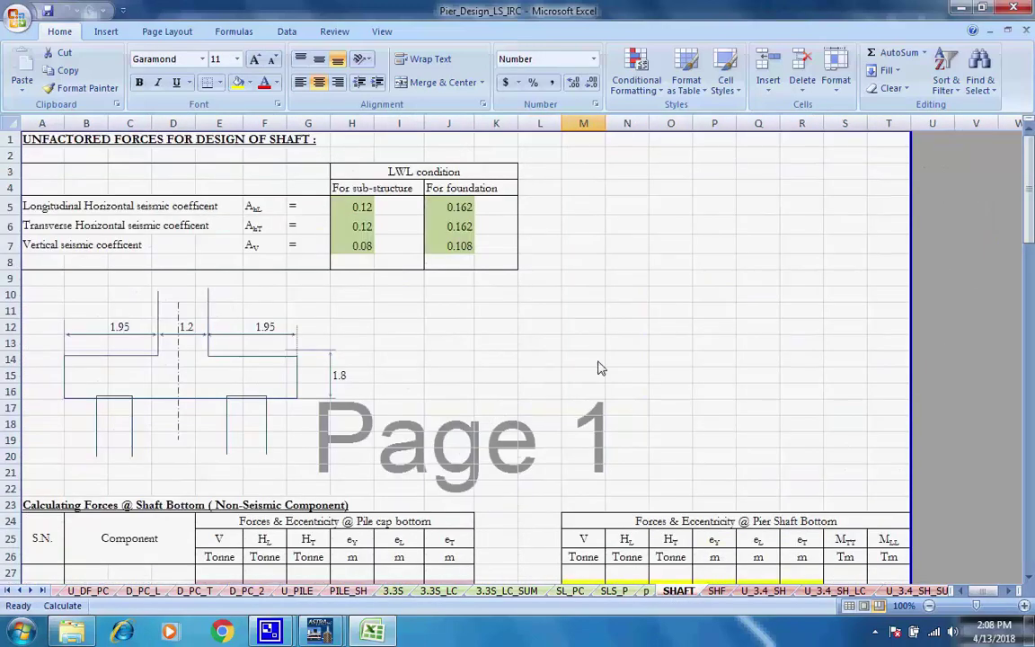
{"action": "key", "text": "ctrl+Page_Down"}
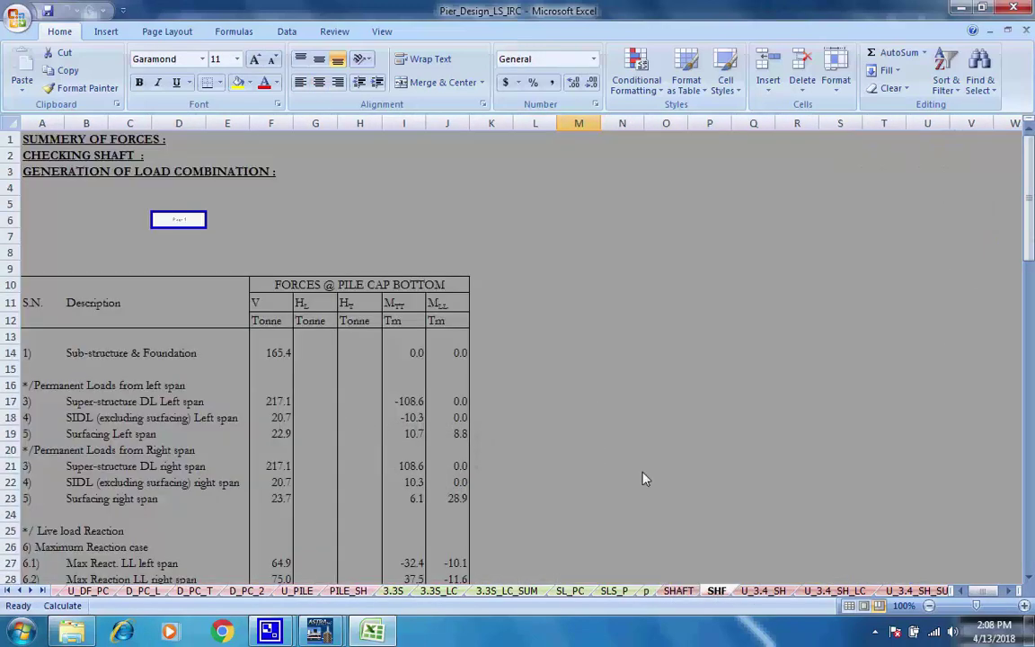
{"action": "left_click", "coordinate": [766, 593]}
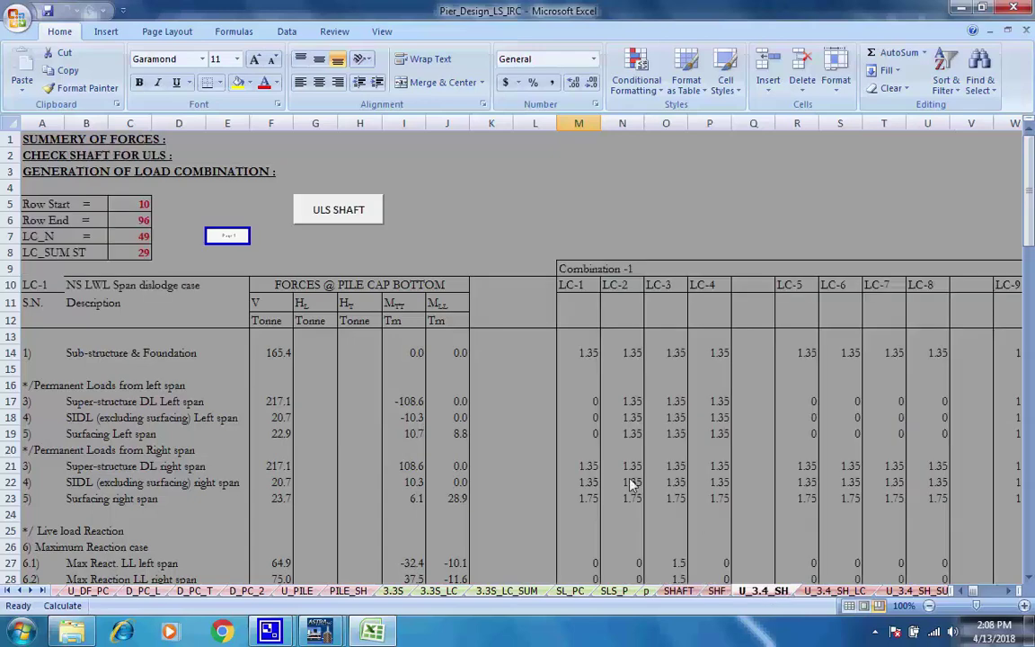
{"action": "left_click", "coordinate": [827, 592]}
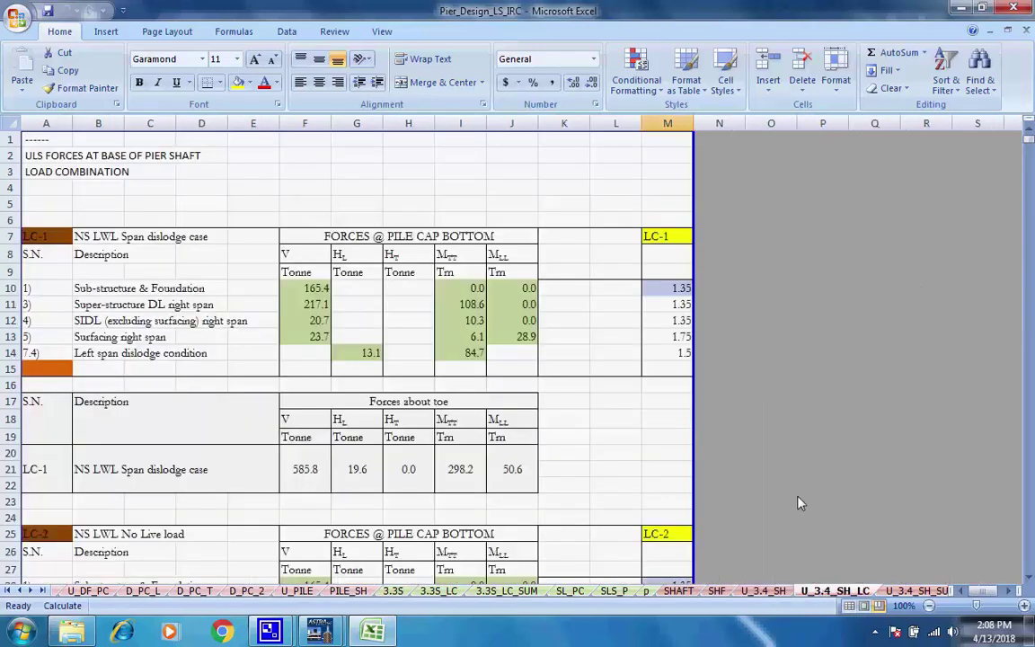
Review the ULS force summary at the shaft base on the U_3.4_SH_SUM sheet and the pier shaft slenderness check on the SLEN sheet
{"action": "left_click", "coordinate": [912, 593]}
{"action": "scroll", "coordinate": [804, 503], "scroll_direction": "up", "scroll_amount": 15}
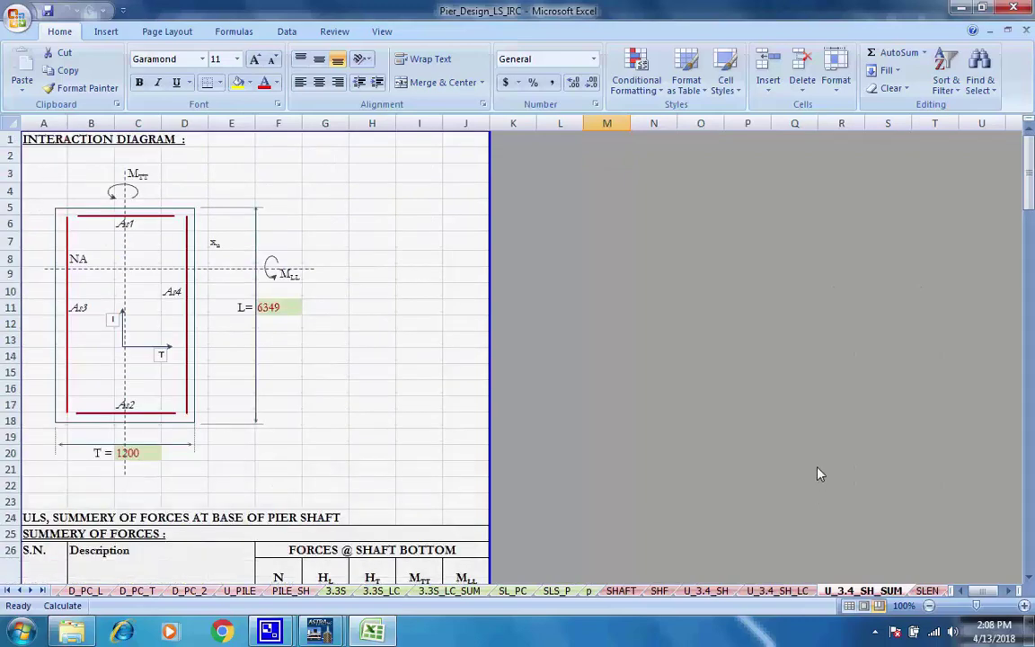
{"action": "key", "text": "ctrl+Page_Down"}
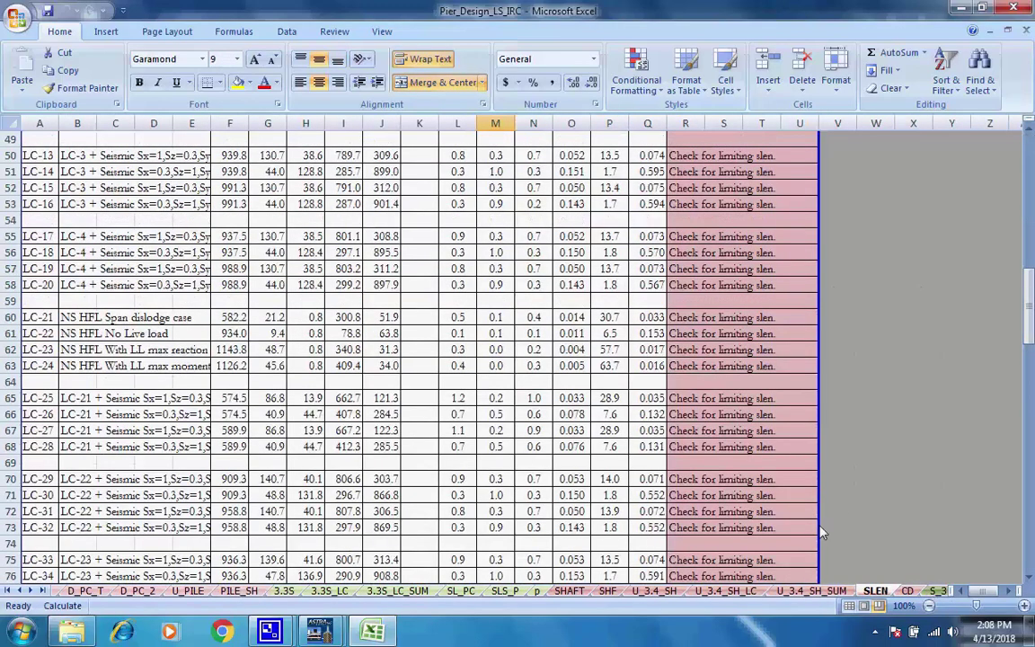
{"action": "scroll", "coordinate": [819, 532], "scroll_direction": "up", "scroll_amount": 16}
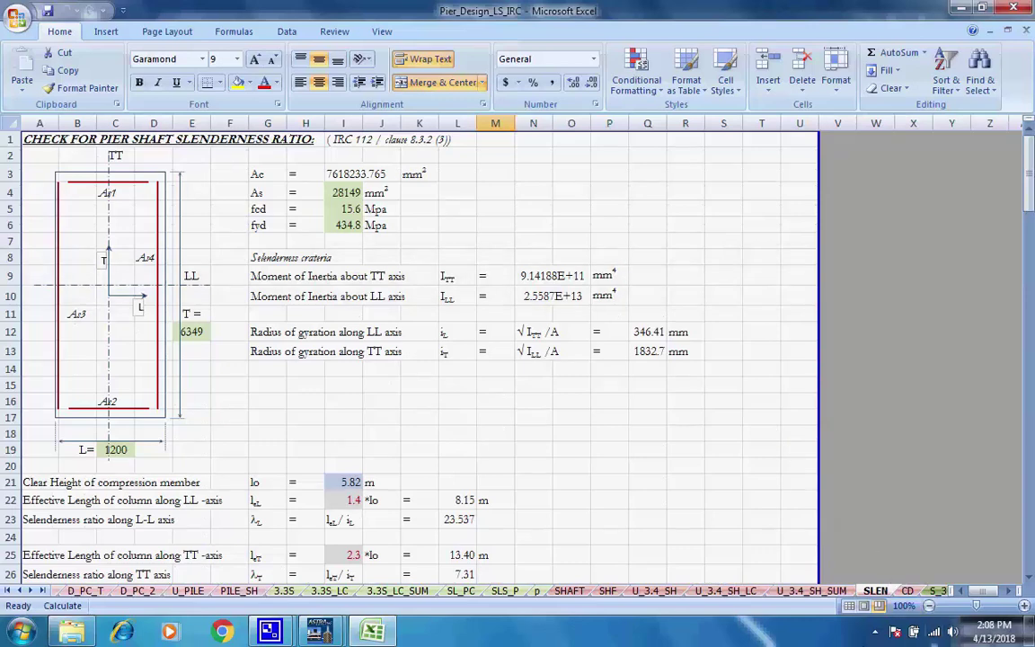
{"action": "mouse_move", "coordinate": [269, 631]}
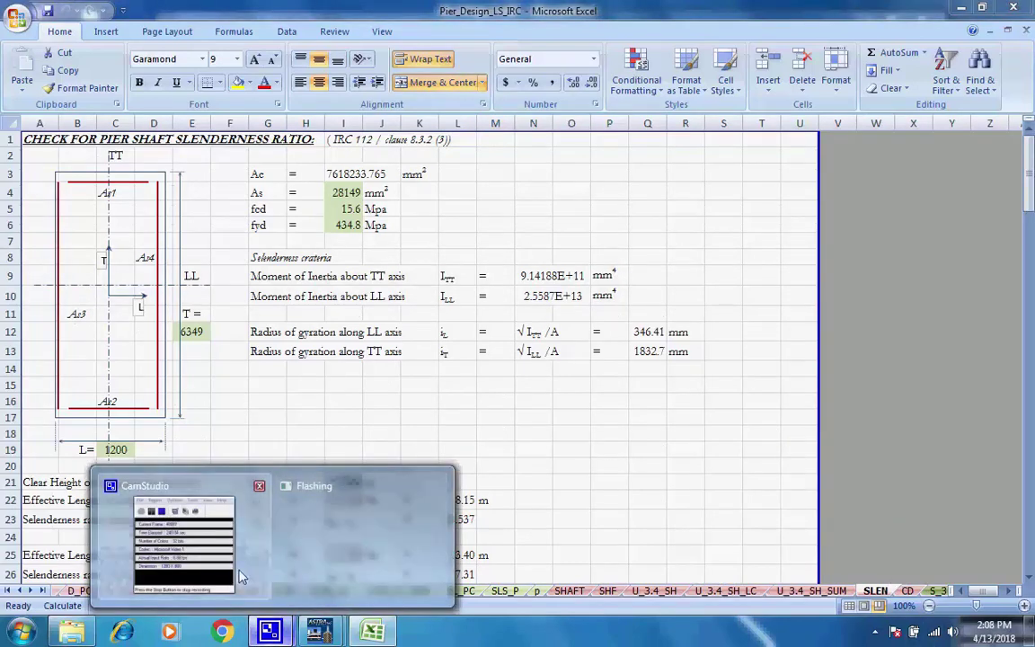
{"action": "left_click", "coordinate": [189, 544]}
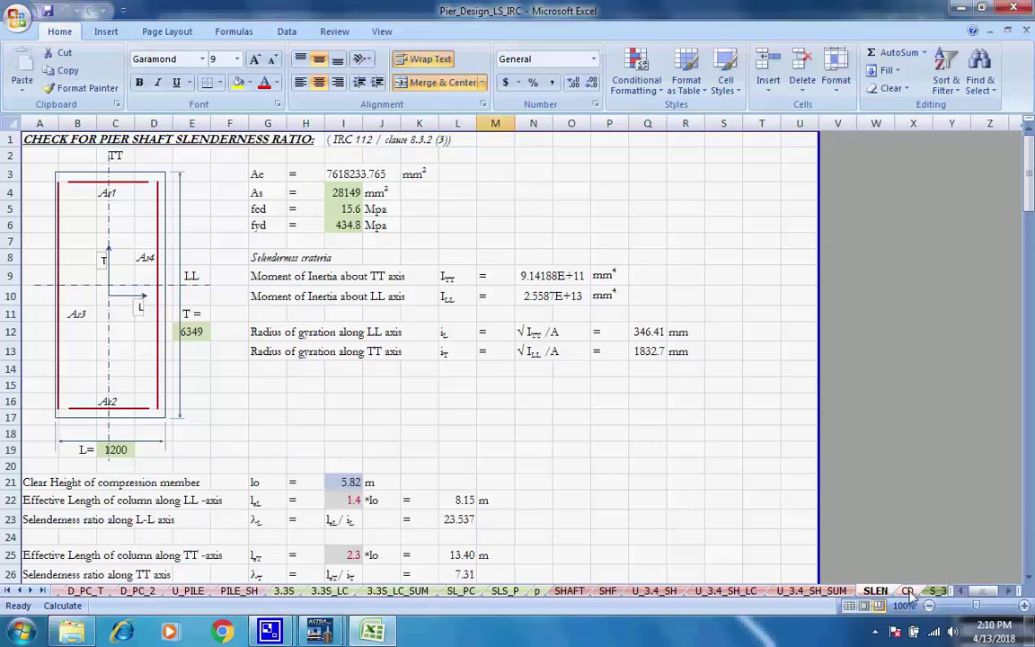
Open the CD sheet and examine the shaft's confinement reinforcement and design shear reinforcement calculations
{"action": "left_click", "coordinate": [909, 592]}
{"action": "scroll", "coordinate": [732, 422], "scroll_direction": "up", "scroll_amount": 20}
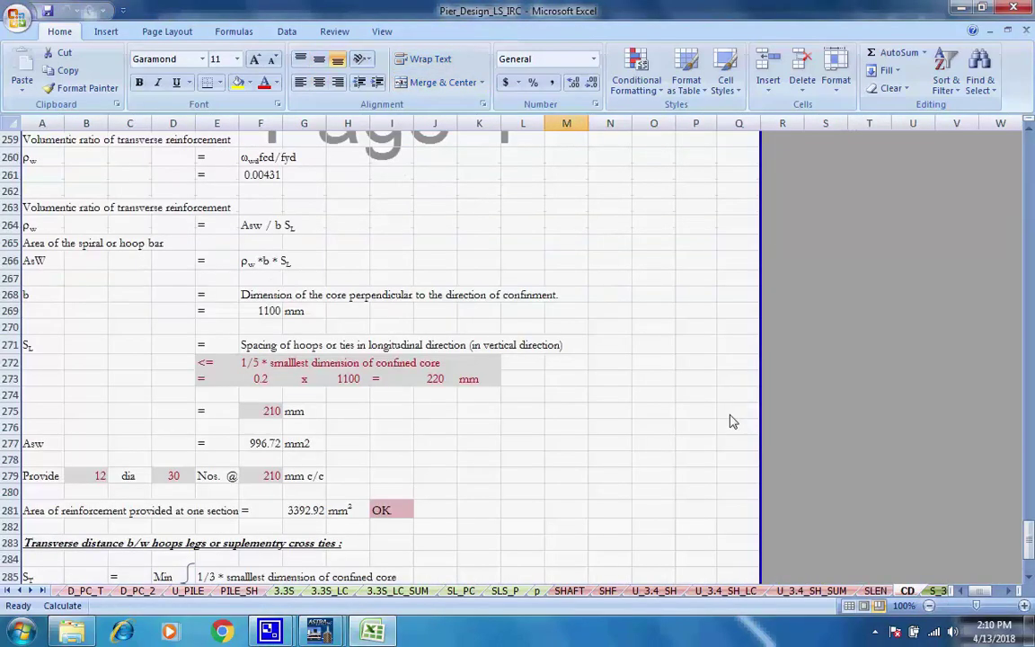
{"action": "scroll", "coordinate": [719, 445], "scroll_direction": "down", "scroll_amount": 7}
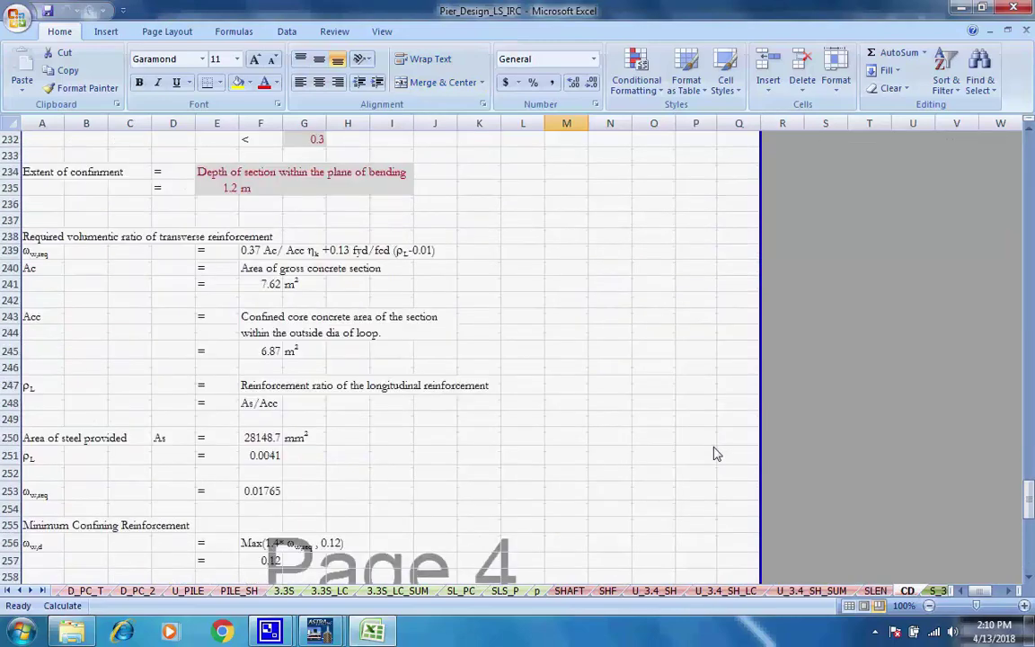
{"action": "left_click", "coordinate": [279, 256]}
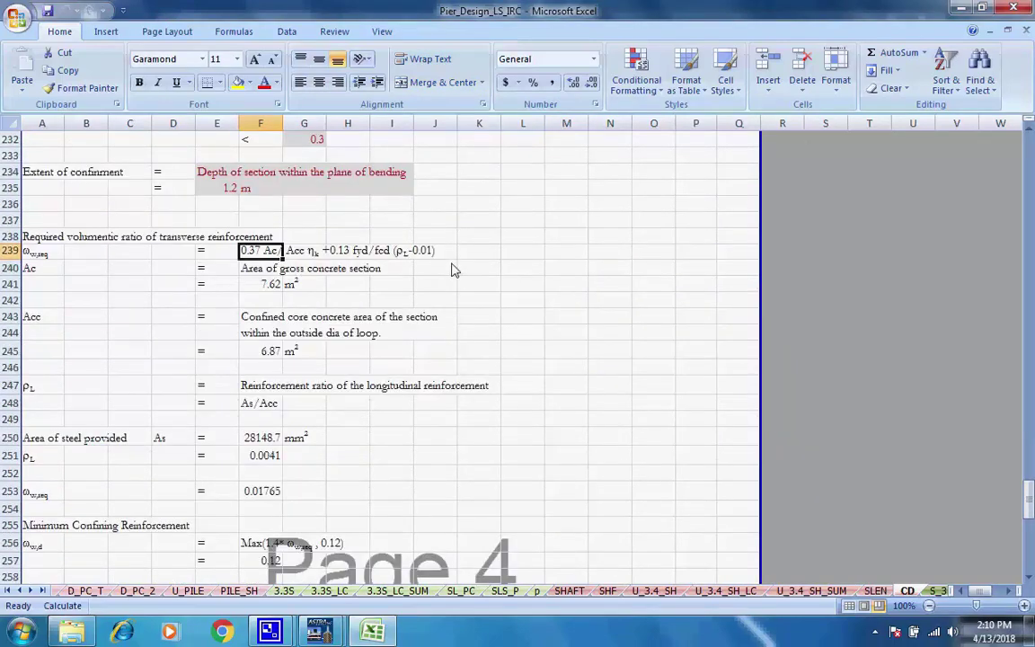
{"action": "scroll", "coordinate": [455, 271], "scroll_direction": "up", "scroll_amount": 14}
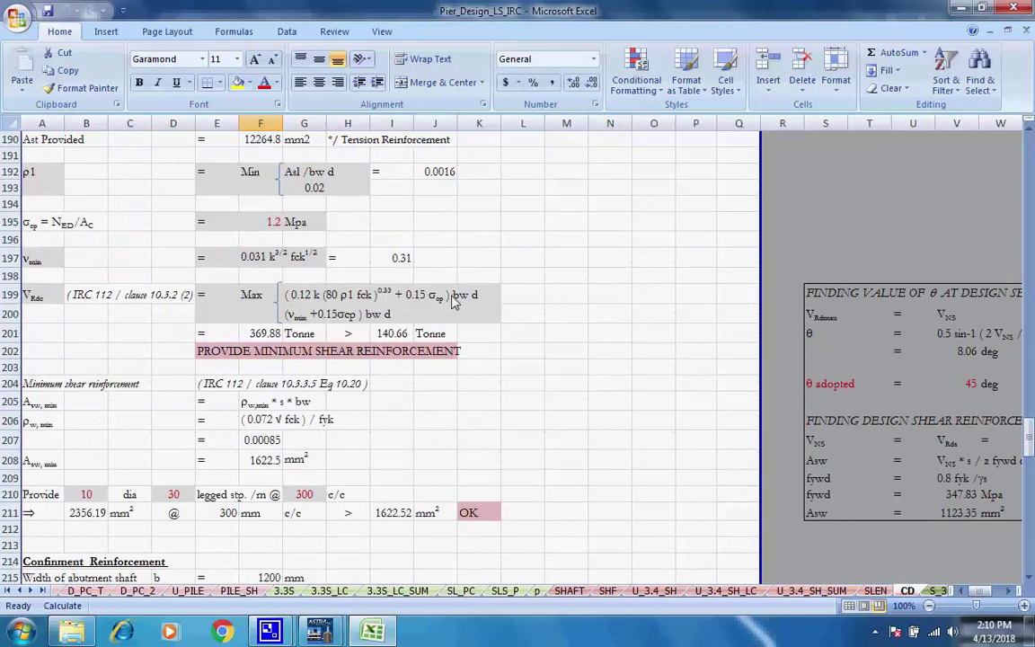
{"action": "scroll", "coordinate": [455, 289], "scroll_direction": "up", "scroll_amount": 4}
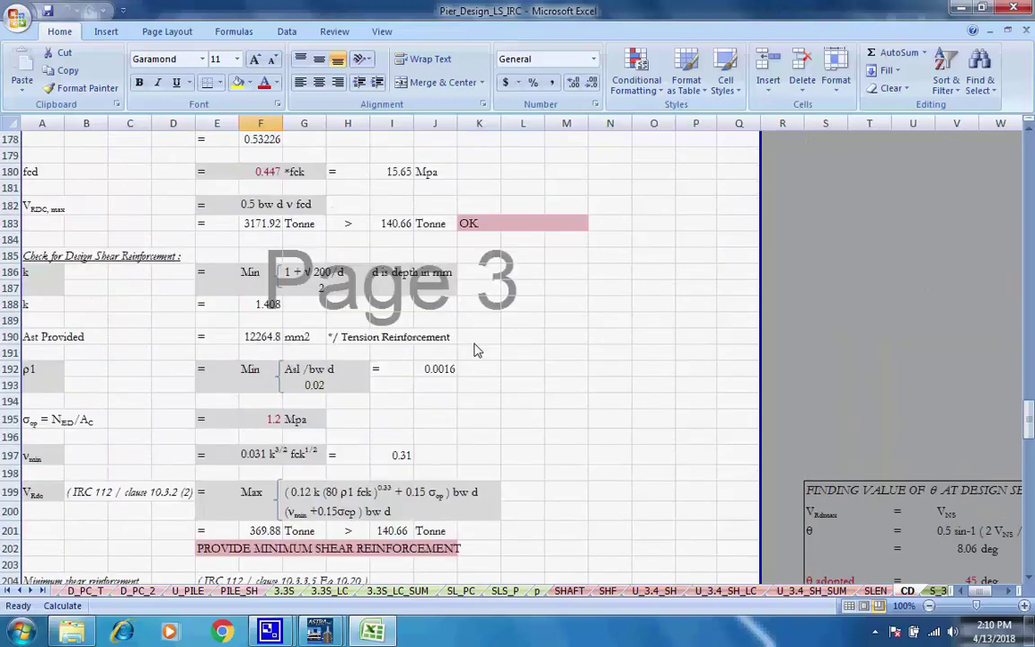
Review the moment capacity check, interaction diagrams, material properties and reinforcement details of the shaft up to the top of the CD sheet
{"action": "scroll", "coordinate": [477, 351], "scroll_direction": "up", "scroll_amount": 20}
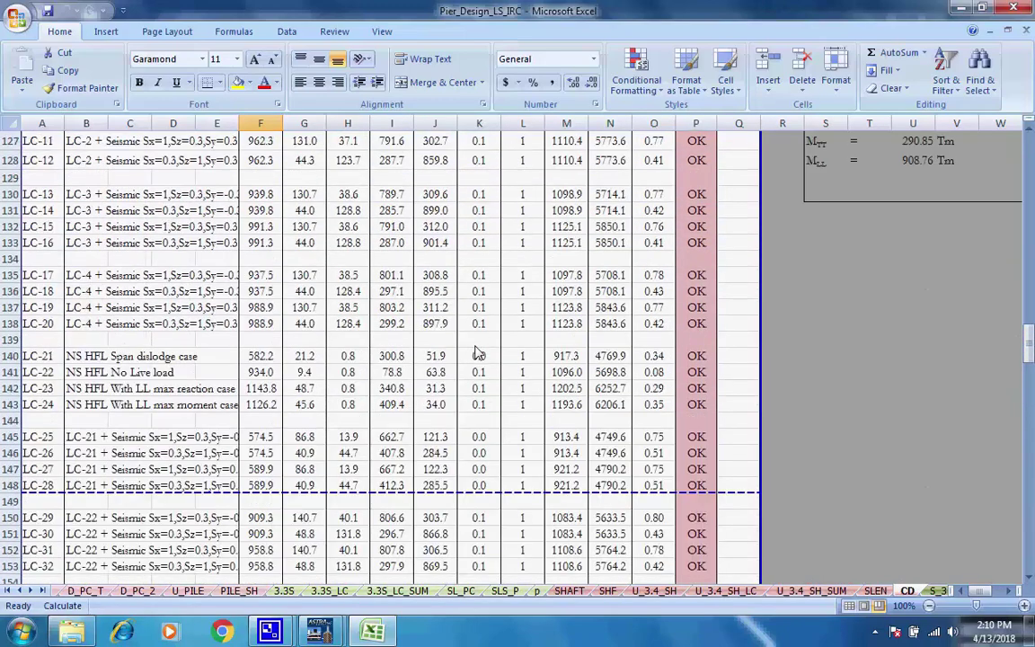
{"action": "scroll", "coordinate": [478, 355], "scroll_direction": "up", "scroll_amount": 13}
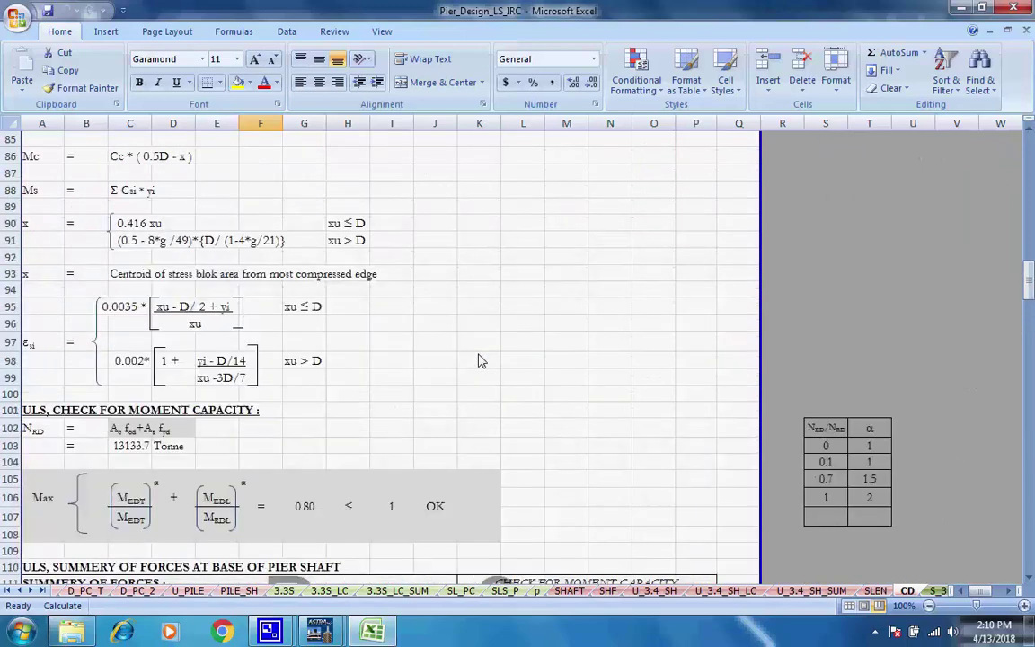
{"action": "scroll", "coordinate": [478, 359], "scroll_direction": "up", "scroll_amount": 8}
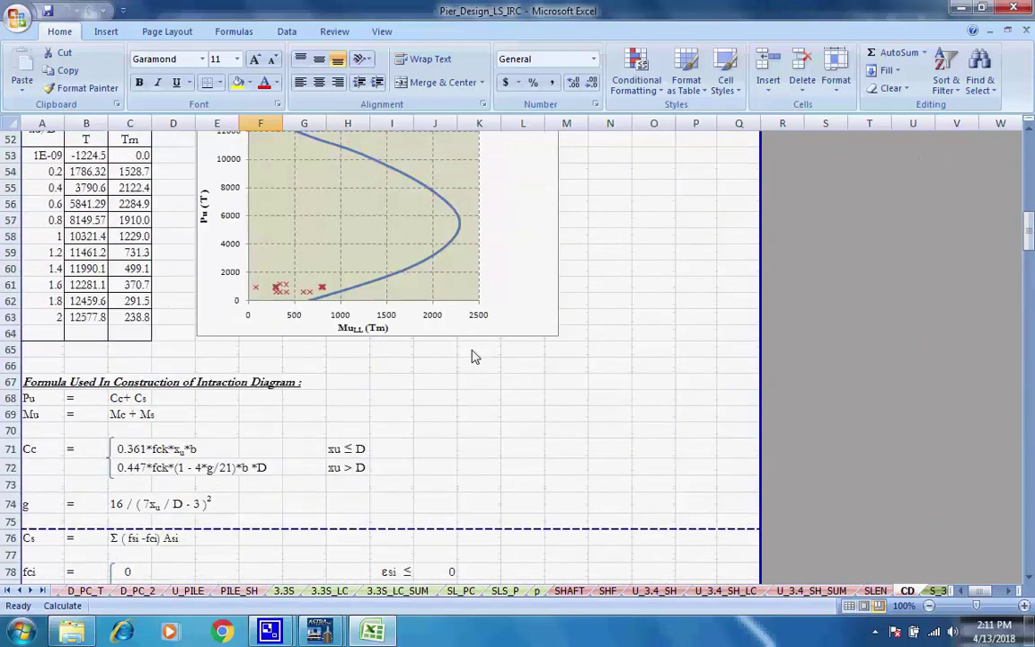
{"action": "scroll", "coordinate": [476, 356], "scroll_direction": "up", "scroll_amount": 14}
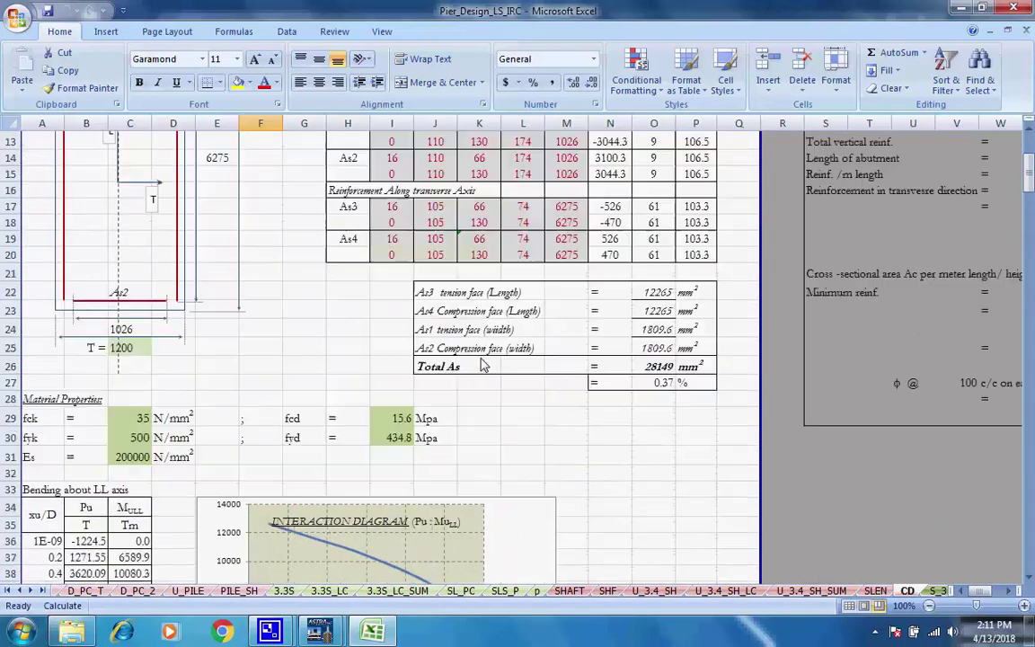
{"action": "scroll", "coordinate": [482, 364], "scroll_direction": "up", "scroll_amount": 3}
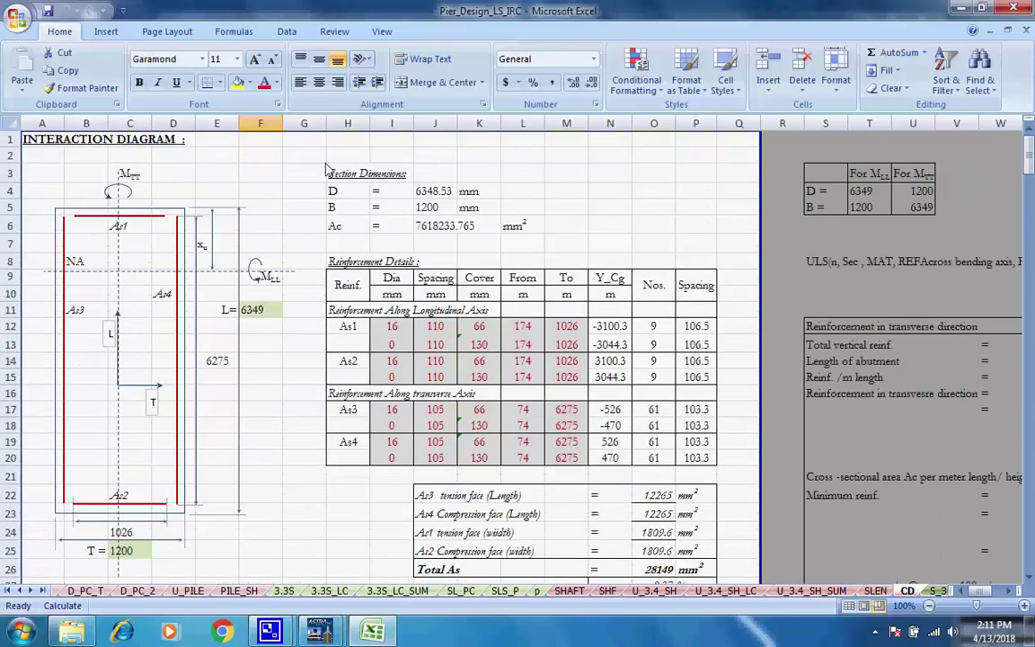
{"action": "left_click", "coordinate": [193, 139]}
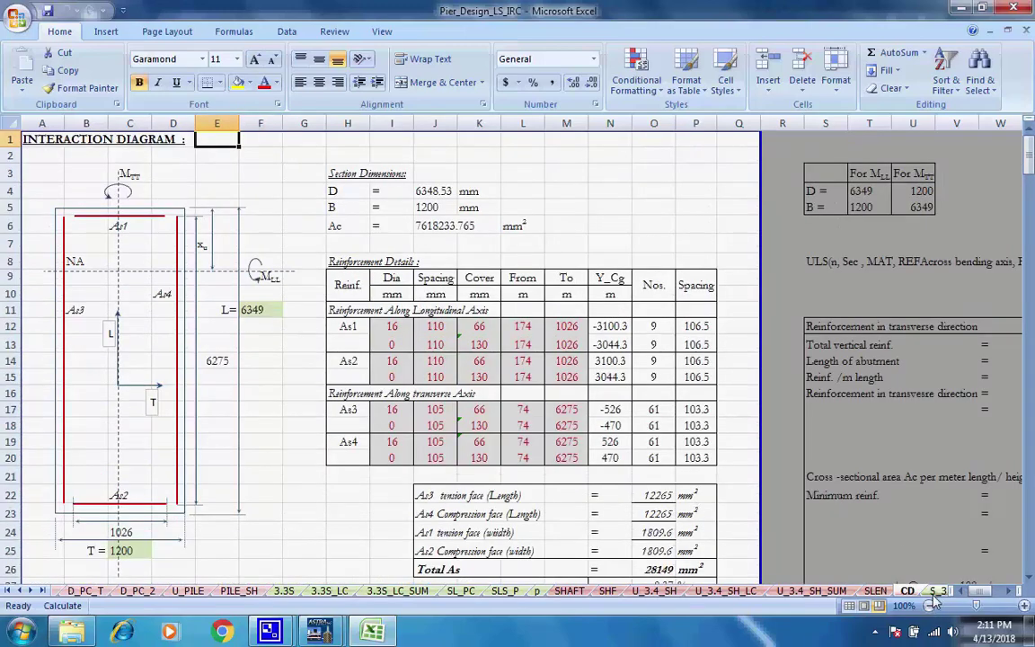
Review the SLS load combinations and force summary at the pier shaft bottom on the S_3.3_SH, S_3.3_SH_LC and S_3.3_SH_SUM sheets
{"action": "left_click", "coordinate": [939, 591]}
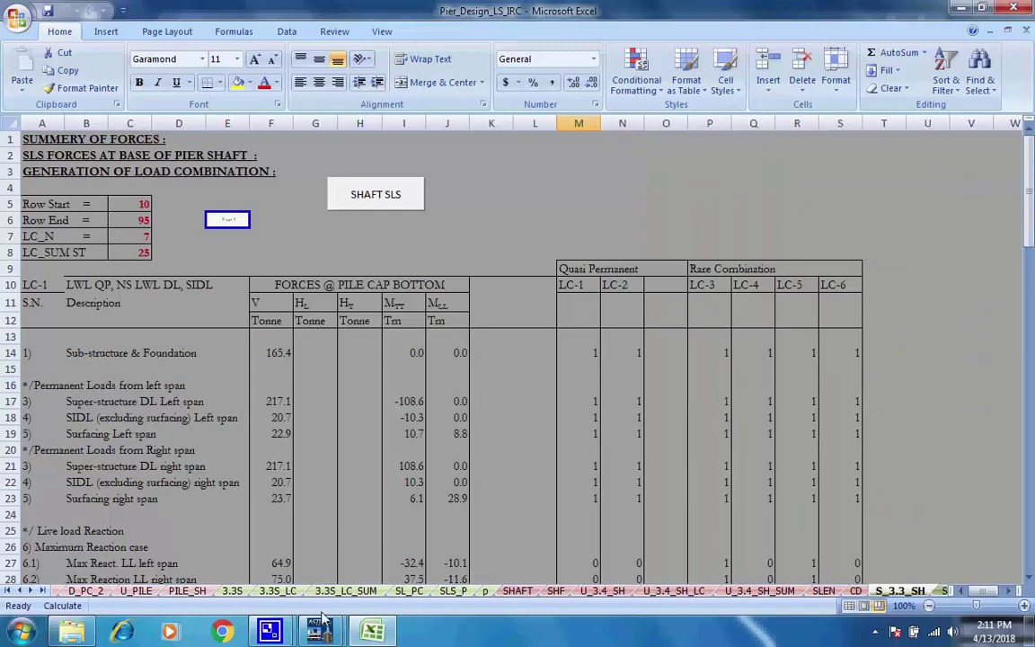
{"action": "left_click", "coordinate": [941, 591]}
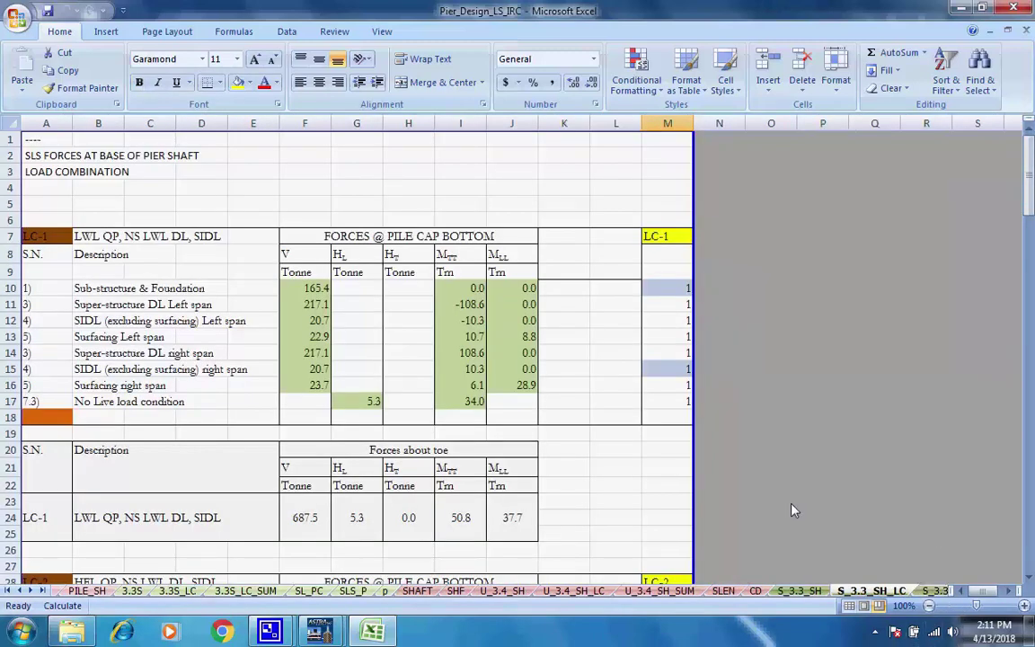
{"action": "left_click", "coordinate": [937, 591]}
{"action": "scroll", "coordinate": [879, 464], "scroll_direction": "up", "scroll_amount": 8}
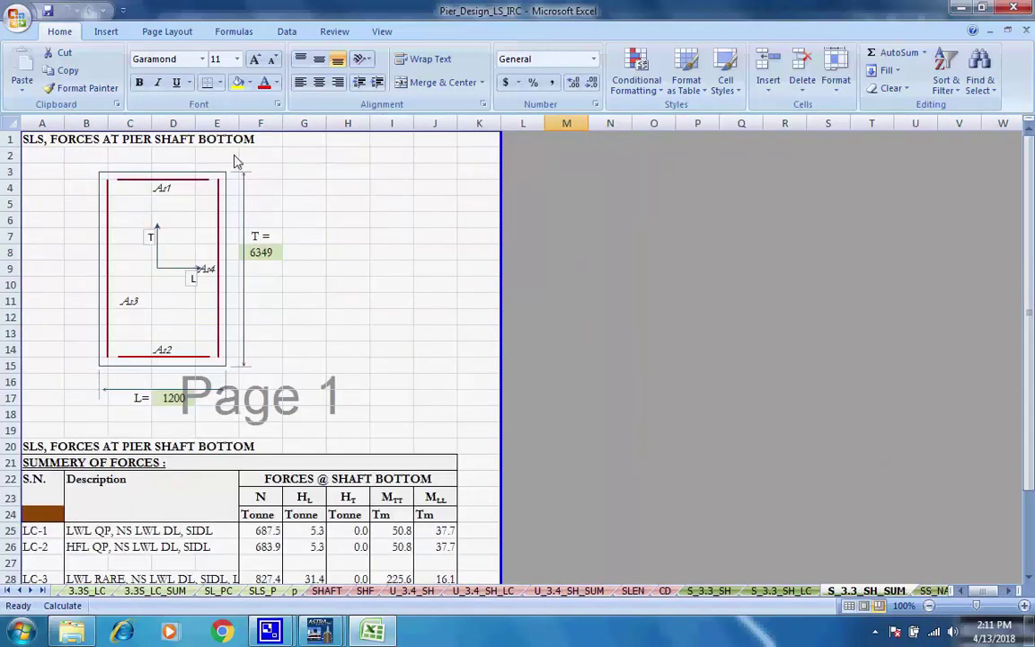
Review the shaft bottom section and permissible stresses on the SS_NA sheet and the pier cap layout and sections on the Piercap sheet
{"action": "left_click", "coordinate": [939, 590]}
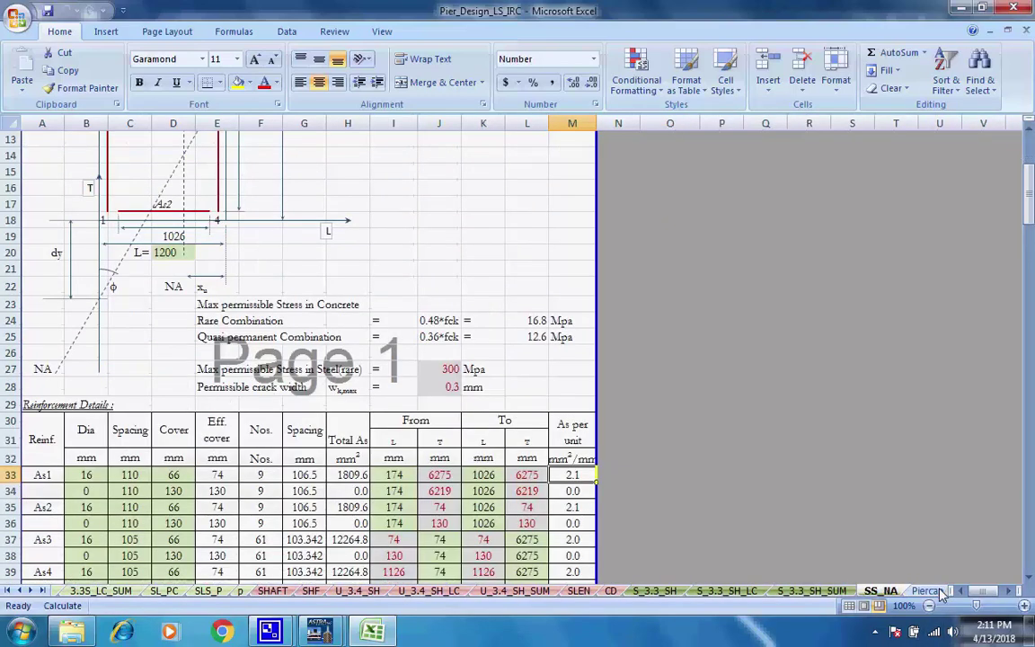
{"action": "scroll", "coordinate": [642, 465], "scroll_direction": "up", "scroll_amount": 4}
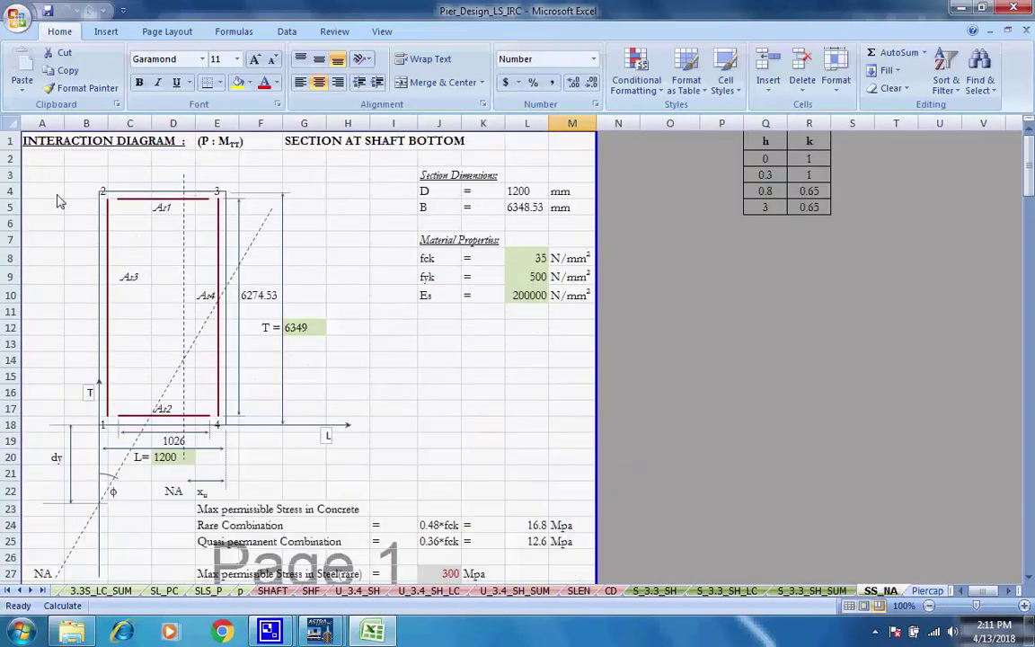
{"action": "left_click", "coordinate": [927, 590]}
{"action": "scroll", "coordinate": [607, 434], "scroll_direction": "up", "scroll_amount": 7}
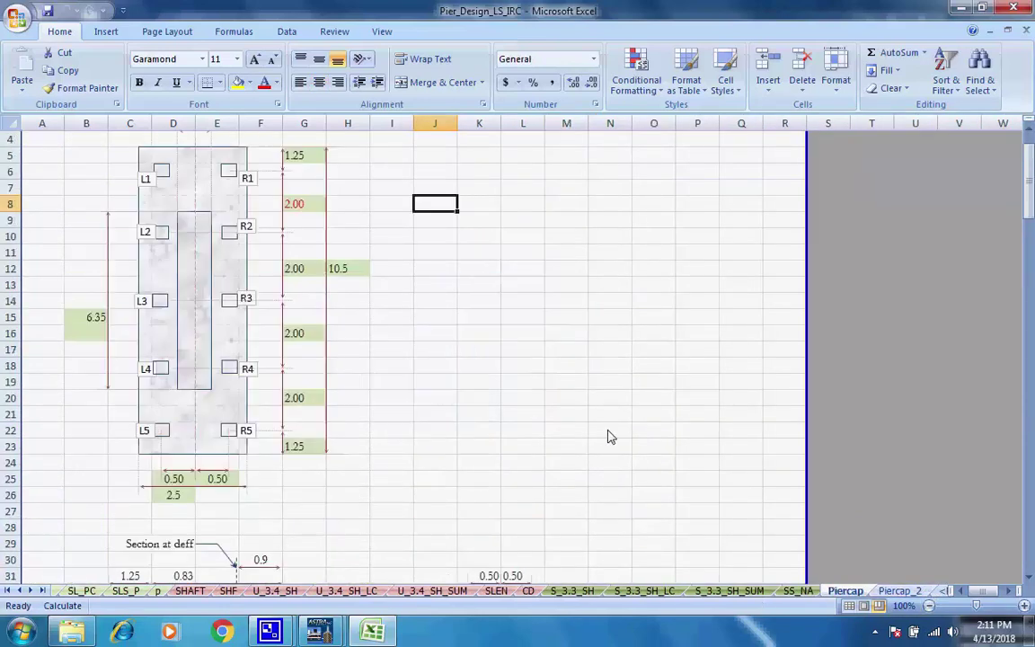
{"action": "scroll", "coordinate": [610, 446], "scroll_direction": "down", "scroll_amount": 6}
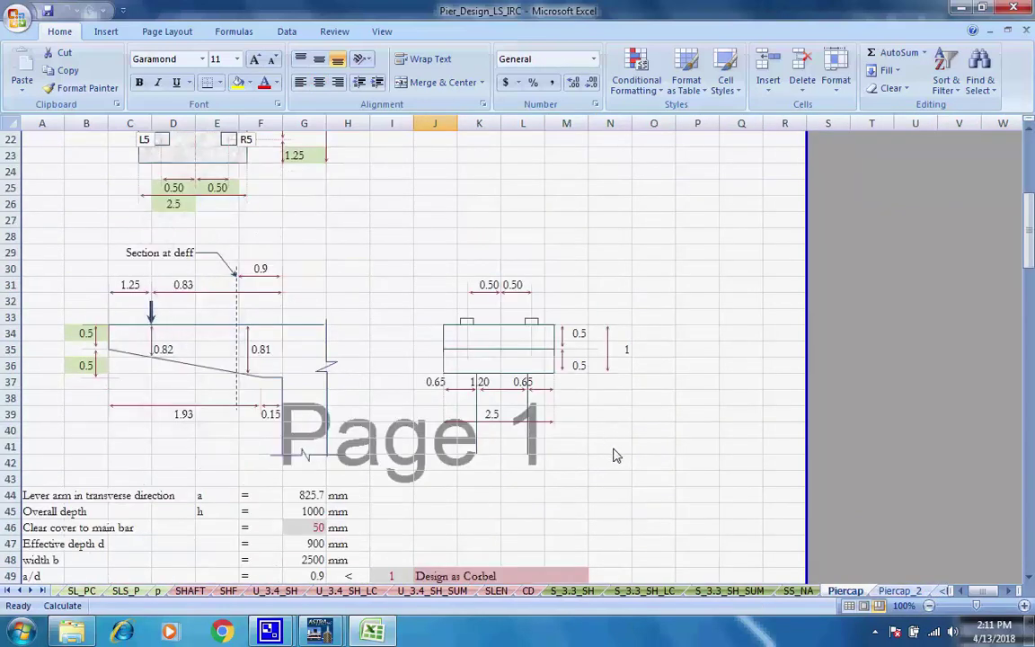
Review the pier cap design on the Piercap_2 sheet, from the torsion and shear checks back to the material properties
{"action": "left_click", "coordinate": [917, 590]}
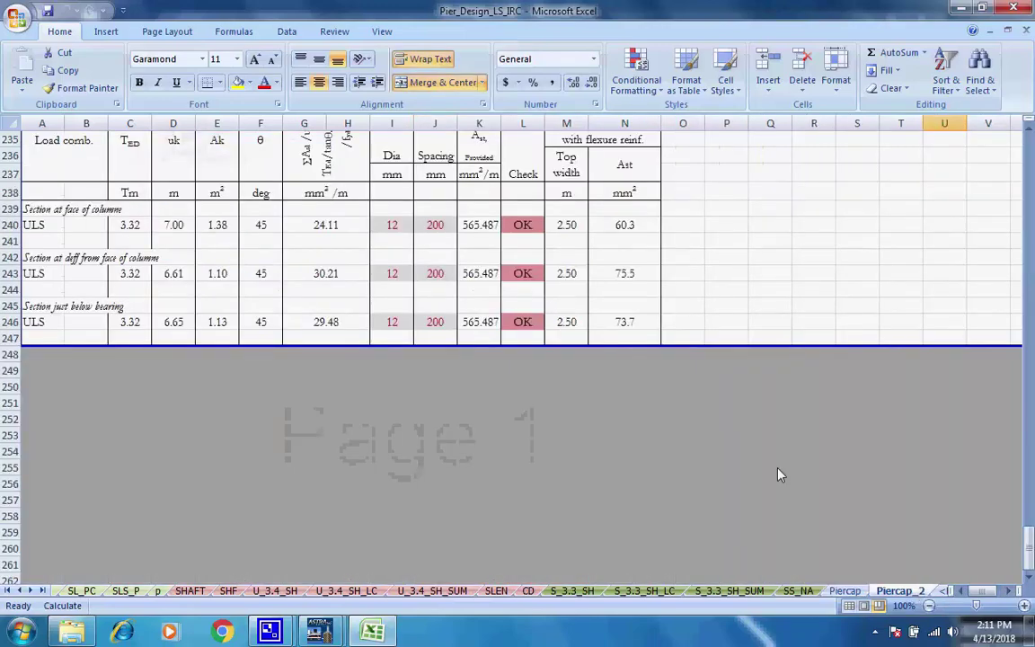
{"action": "scroll", "coordinate": [780, 476], "scroll_direction": "up", "scroll_amount": 13}
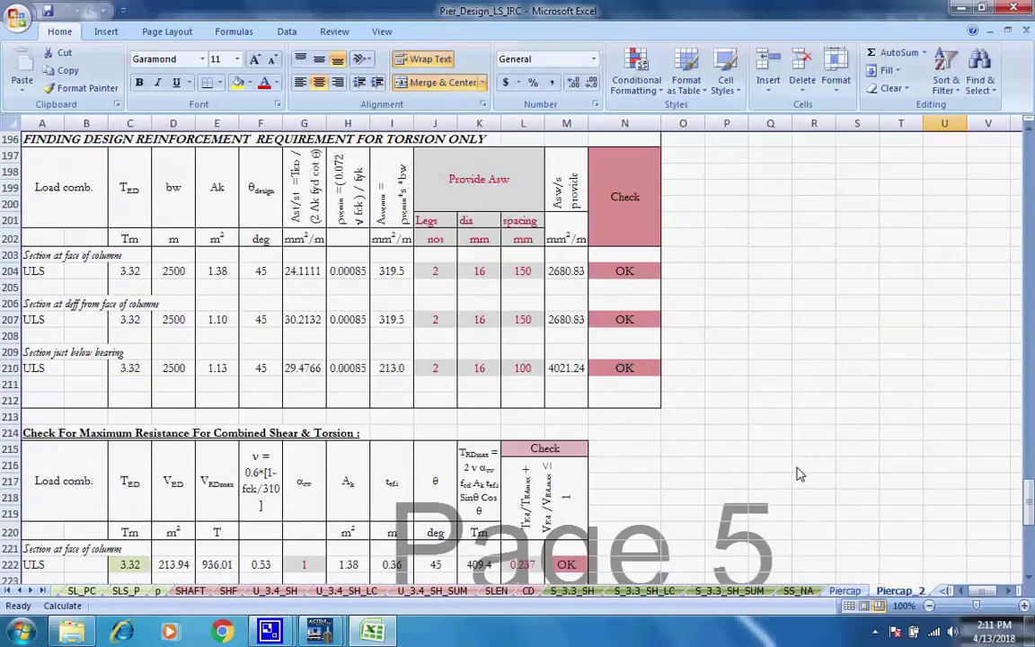
{"action": "scroll", "coordinate": [800, 474], "scroll_direction": "up", "scroll_amount": 20}
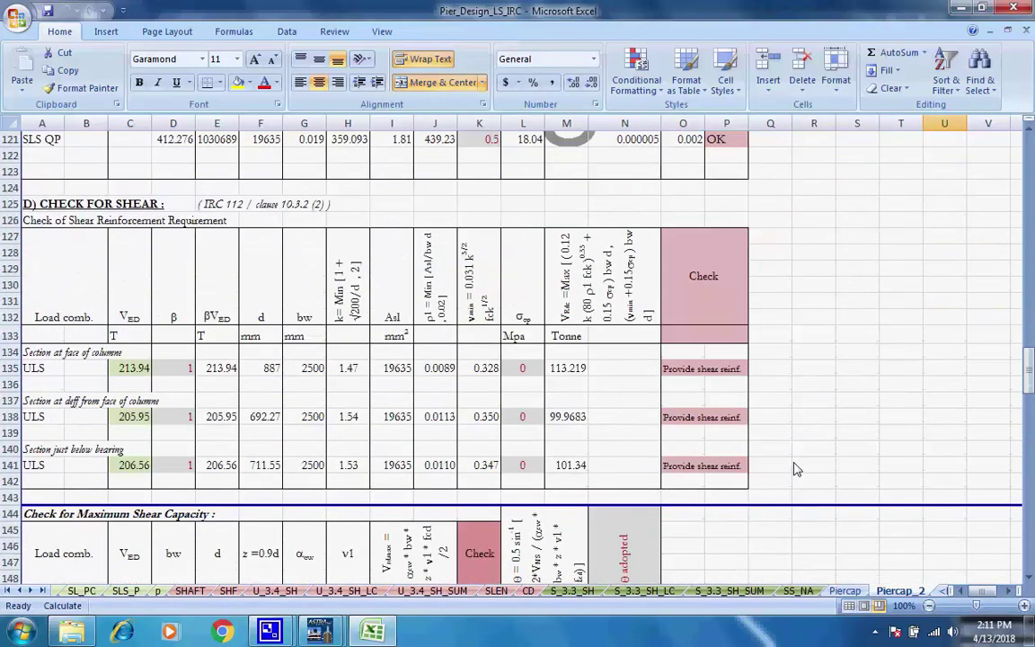
{"action": "scroll", "coordinate": [798, 468], "scroll_direction": "up", "scroll_amount": 20}
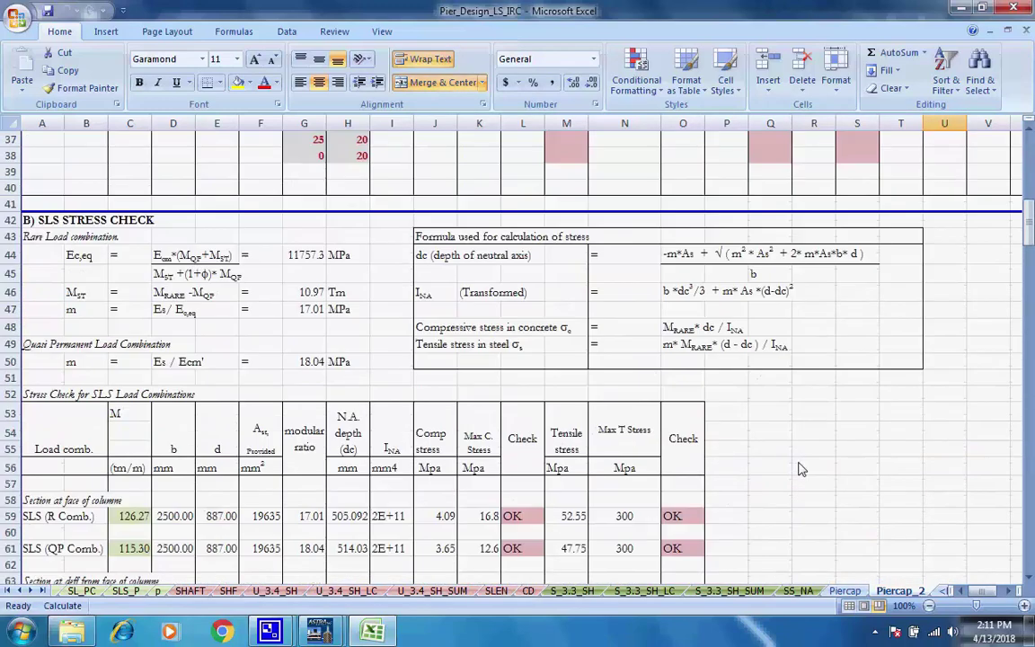
{"action": "scroll", "coordinate": [799, 469], "scroll_direction": "up", "scroll_amount": 4}
{"action": "scroll", "coordinate": [802, 473], "scroll_direction": "up", "scroll_amount": 8}
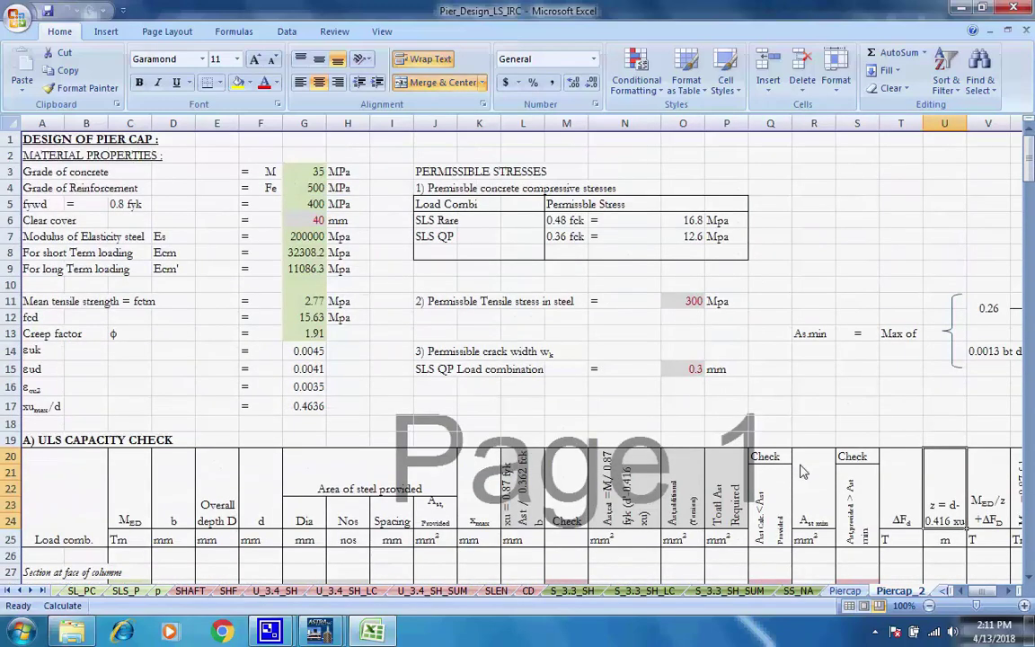
Review the steel and concrete properties on the Mprop sheet and the load combination definitions on the LC_DEF_2 sheet
{"action": "left_click", "coordinate": [939, 592]}
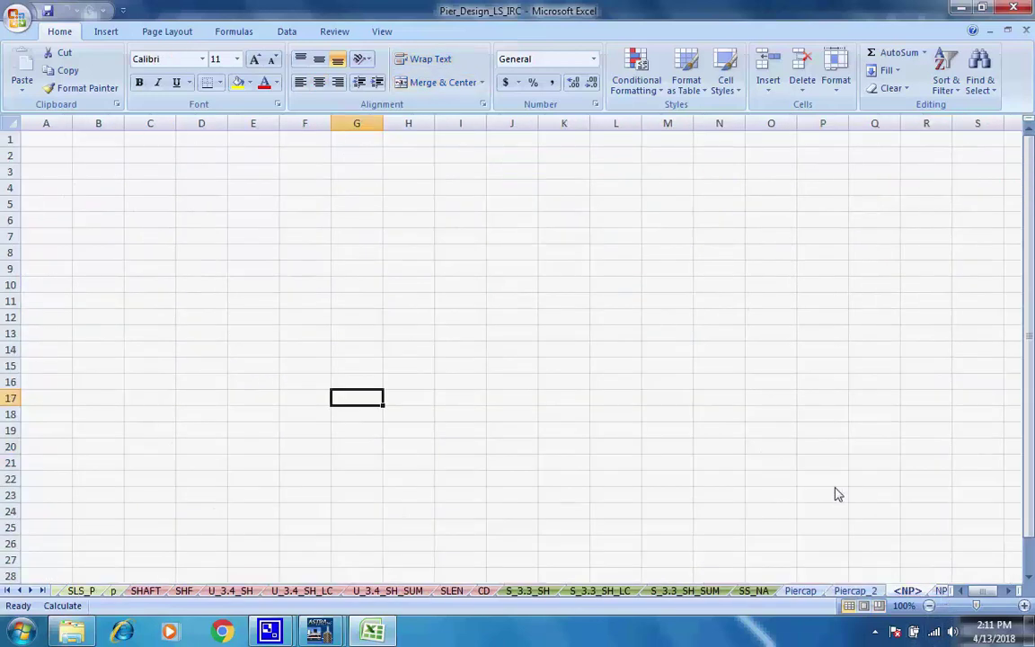
{"action": "left_click", "coordinate": [941, 592]}
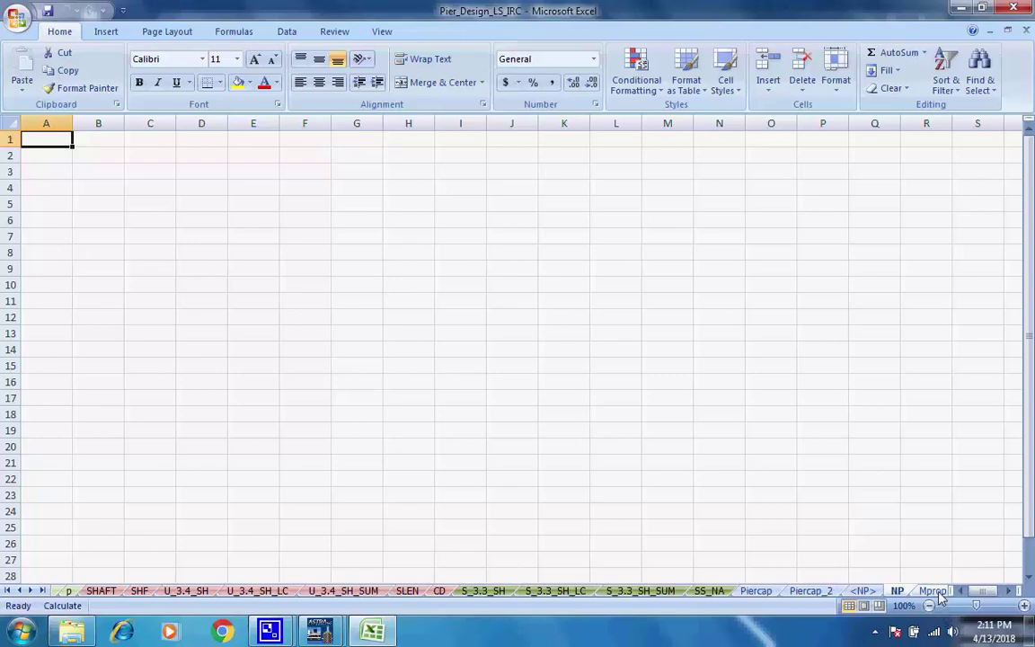
{"action": "left_click", "coordinate": [934, 593]}
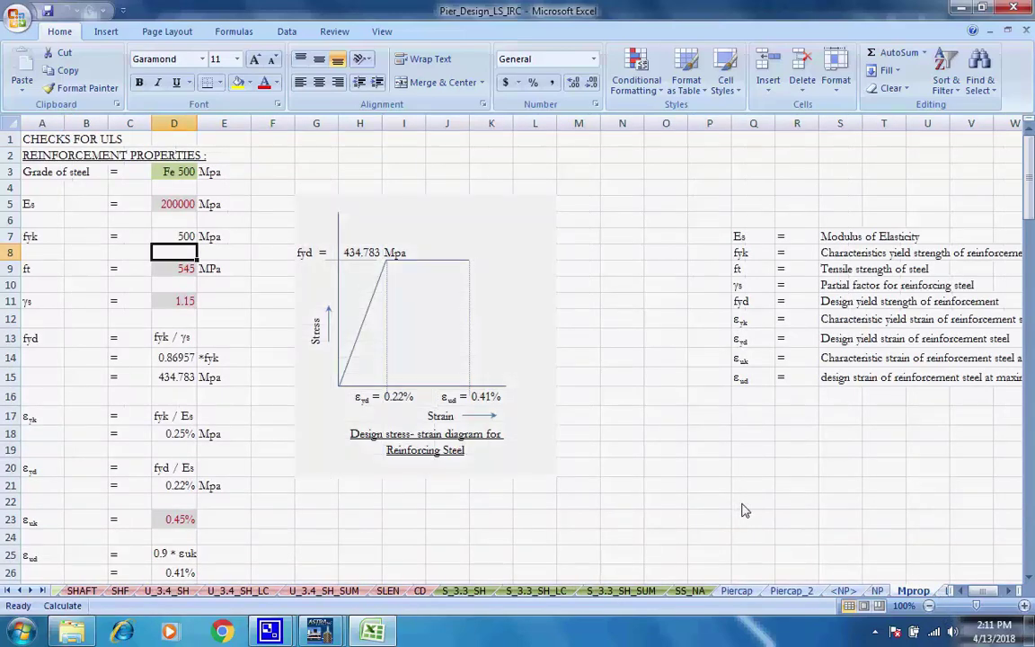
{"action": "scroll", "coordinate": [669, 462], "scroll_direction": "down", "scroll_amount": 13}
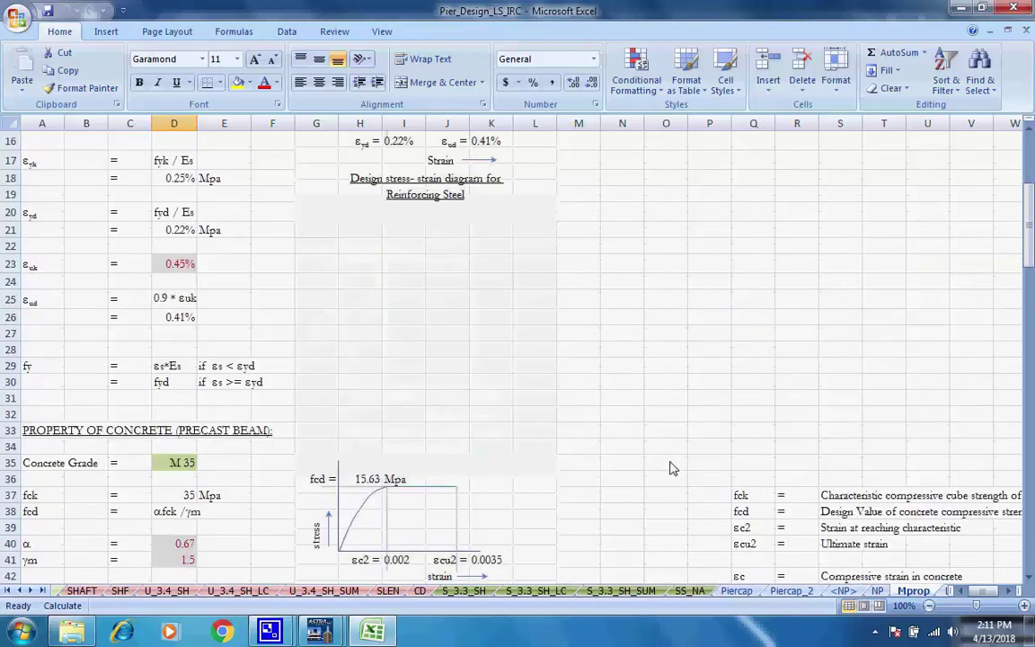
{"action": "scroll", "coordinate": [669, 476], "scroll_direction": "down", "scroll_amount": 20}
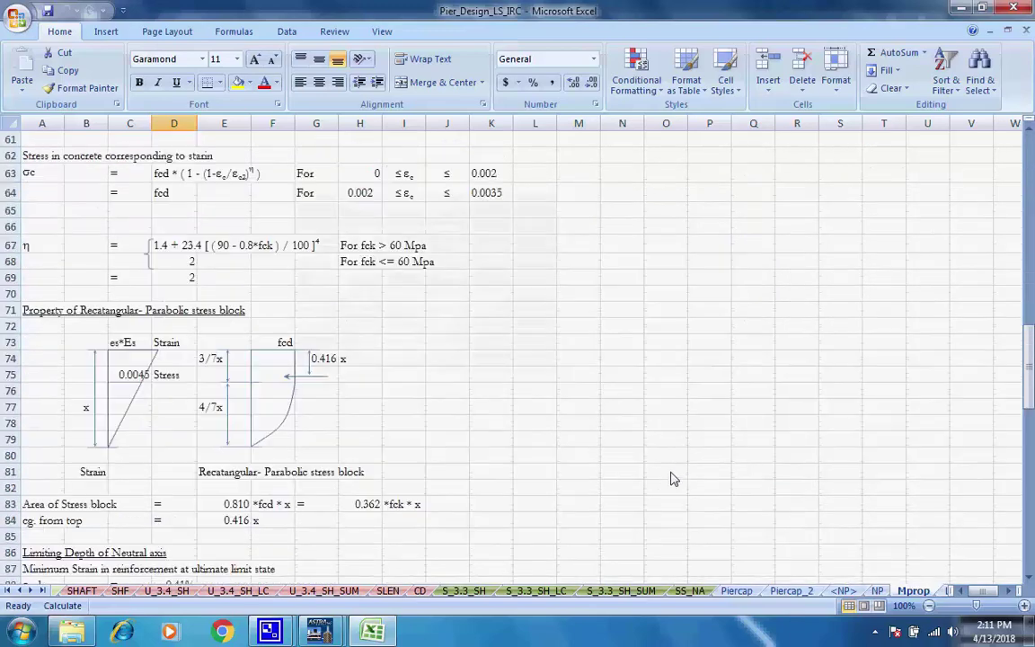
{"action": "scroll", "coordinate": [669, 479], "scroll_direction": "down", "scroll_amount": 9}
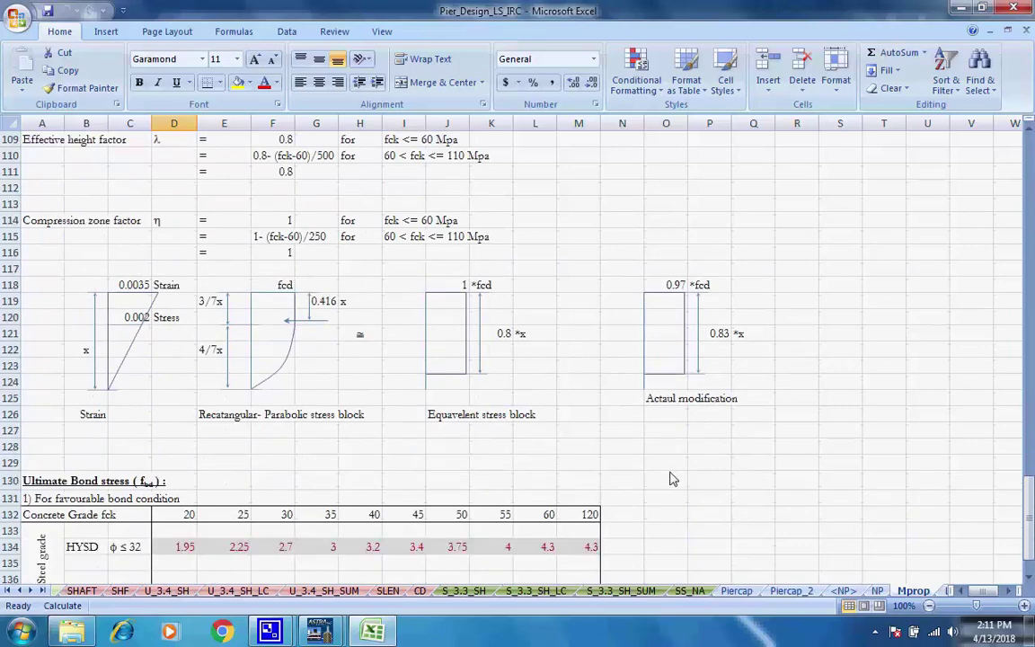
{"action": "scroll", "coordinate": [683, 467], "scroll_direction": "up", "scroll_amount": 6}
{"action": "scroll", "coordinate": [689, 468], "scroll_direction": "up", "scroll_amount": 20}
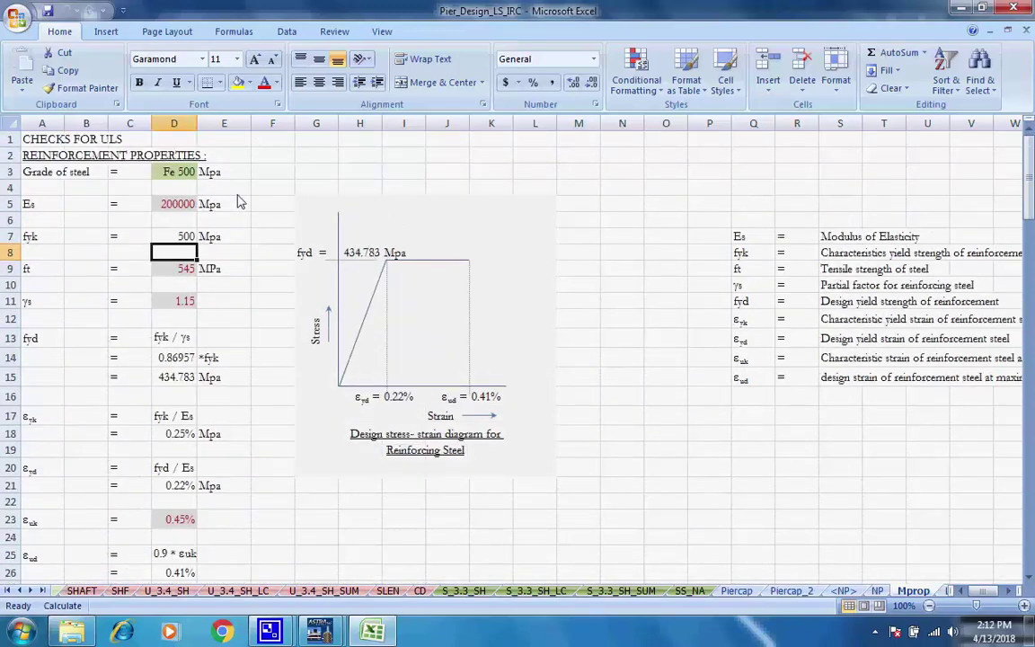
{"action": "left_click", "coordinate": [266, 157]}
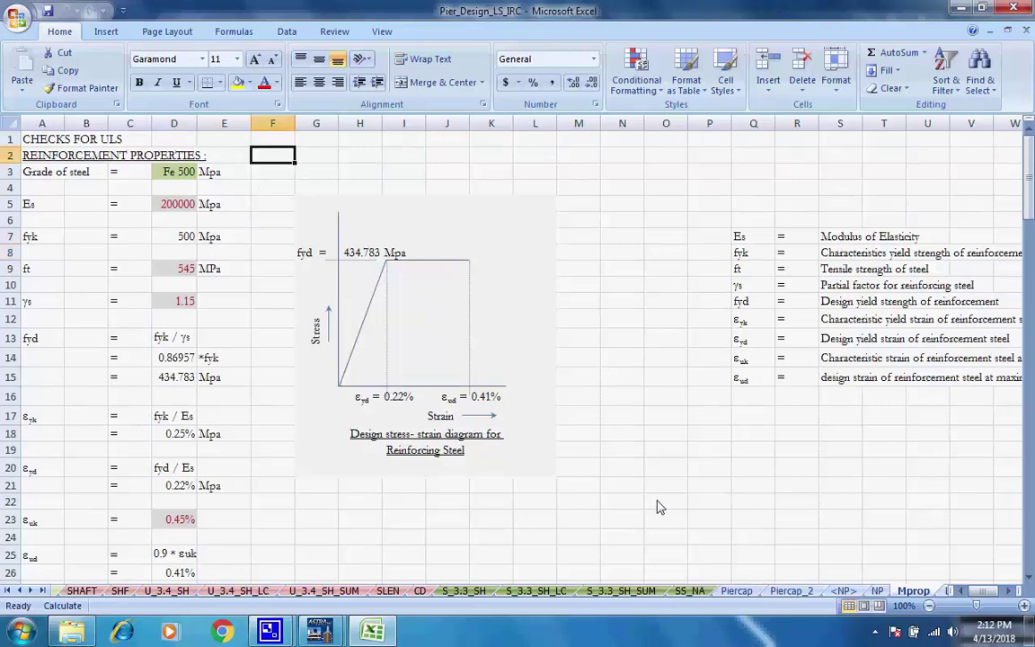
{"action": "key", "text": "ctrl+Page_Down"}
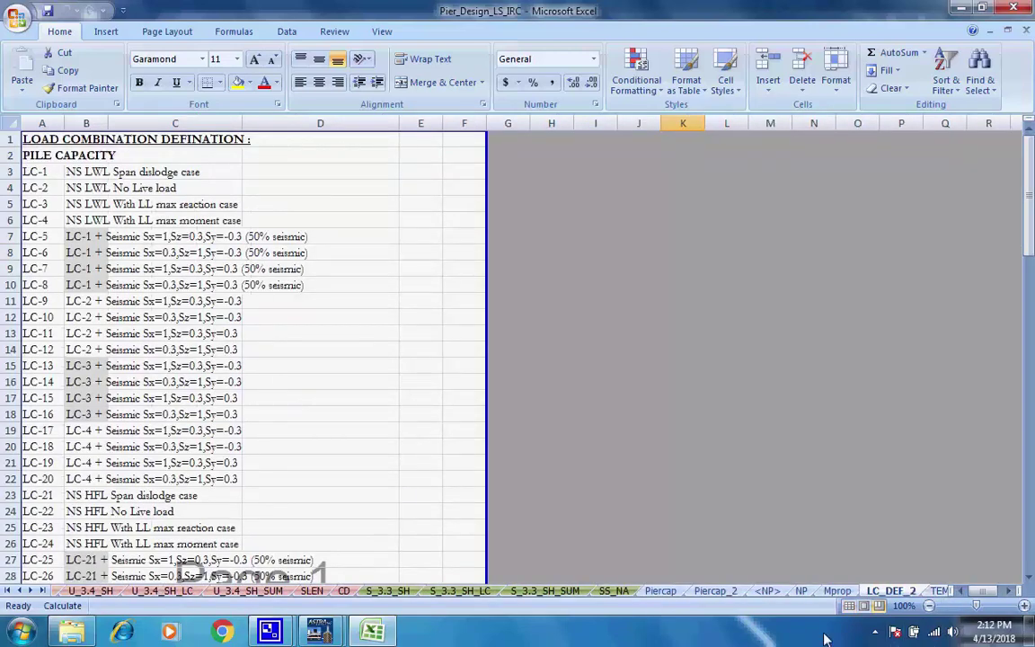
{"action": "key", "text": "ctrl+Page_Down"}
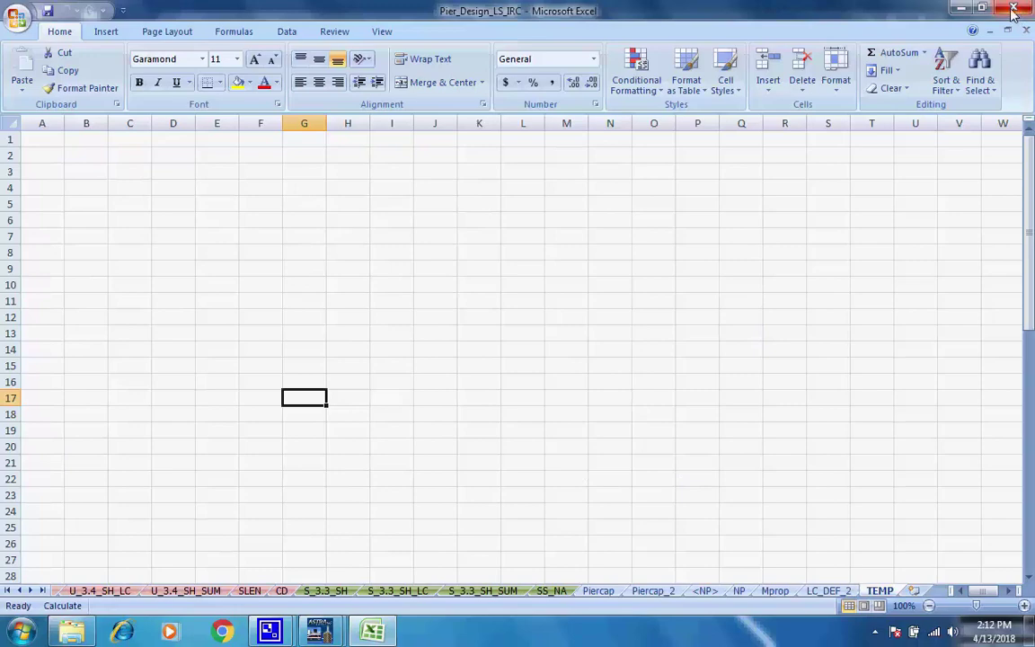
{"action": "left_click", "coordinate": [17, 18]}
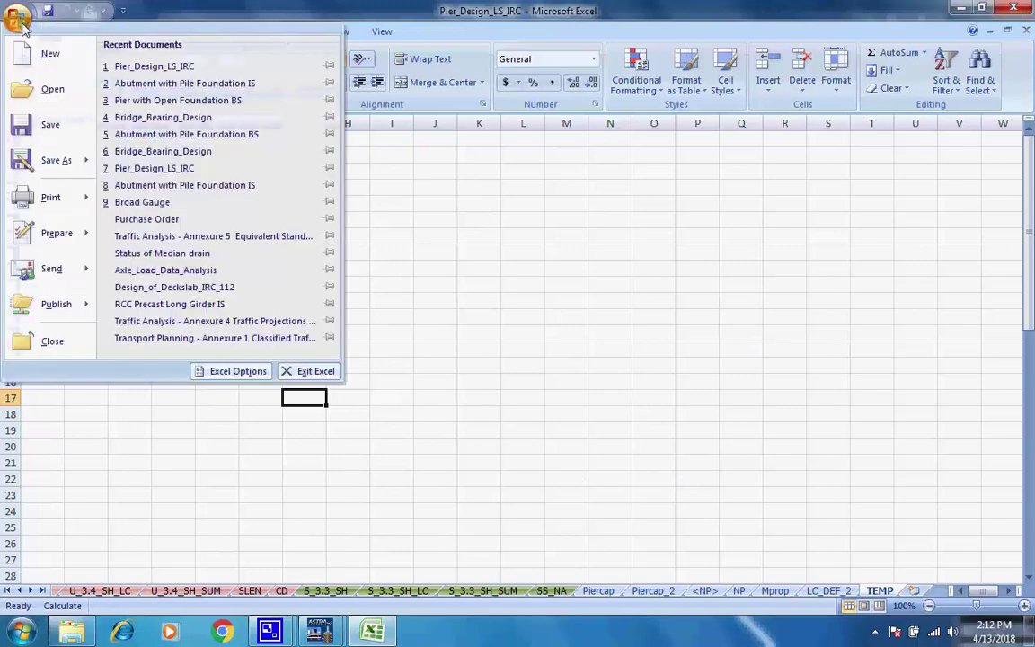
{"action": "left_click", "coordinate": [65, 171]}
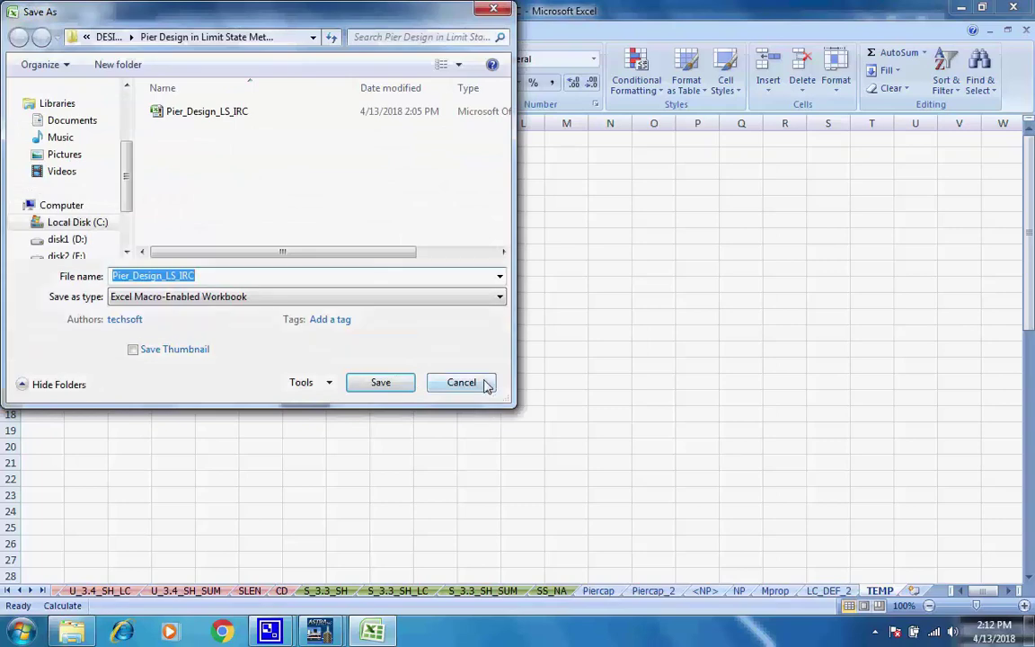
{"action": "left_click", "coordinate": [486, 385]}
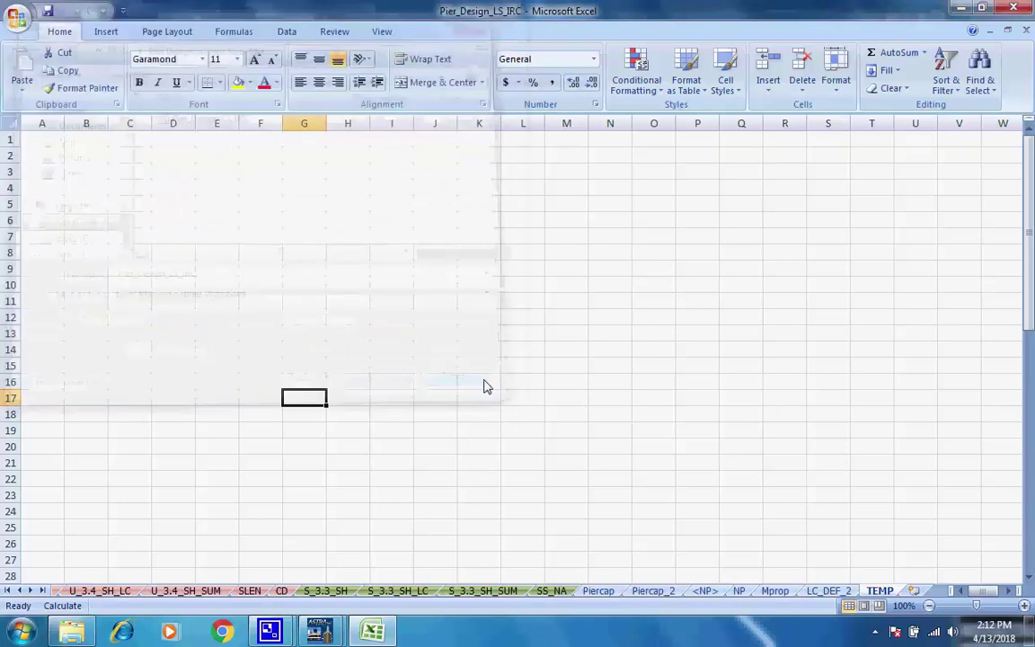
Close the pier design workbook
{"action": "left_click", "coordinate": [1013, 9]}
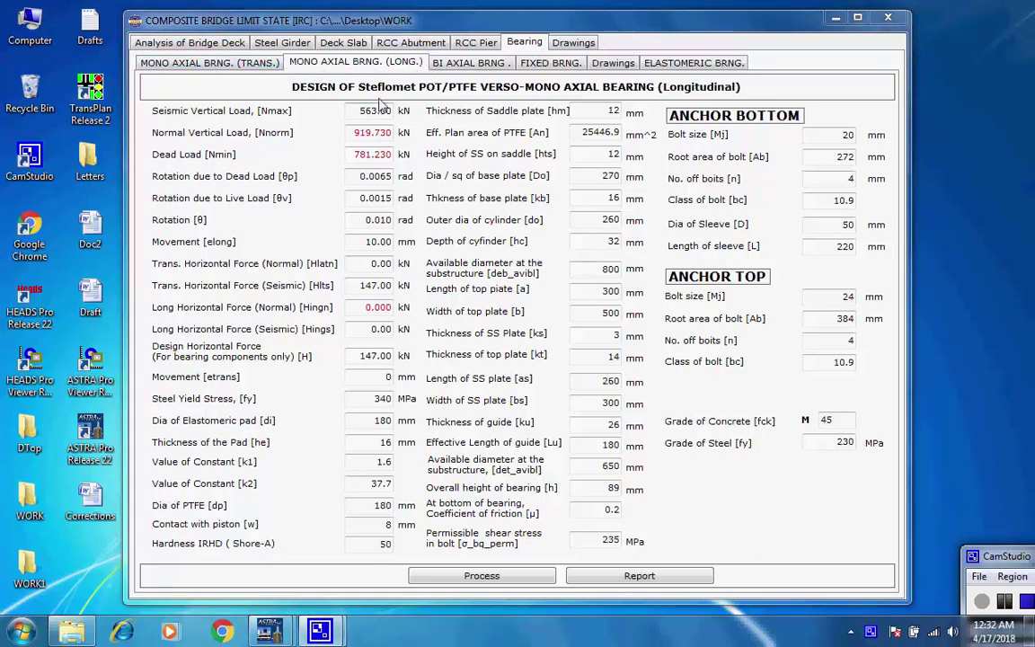
Examine the normal vertical load, dead load and normal longitudinal horizontal force inputs of the longitudinal mono-axial bearing
{"action": "left_click", "coordinate": [356, 133]}
{"action": "double_click", "coordinate": [392, 133]}
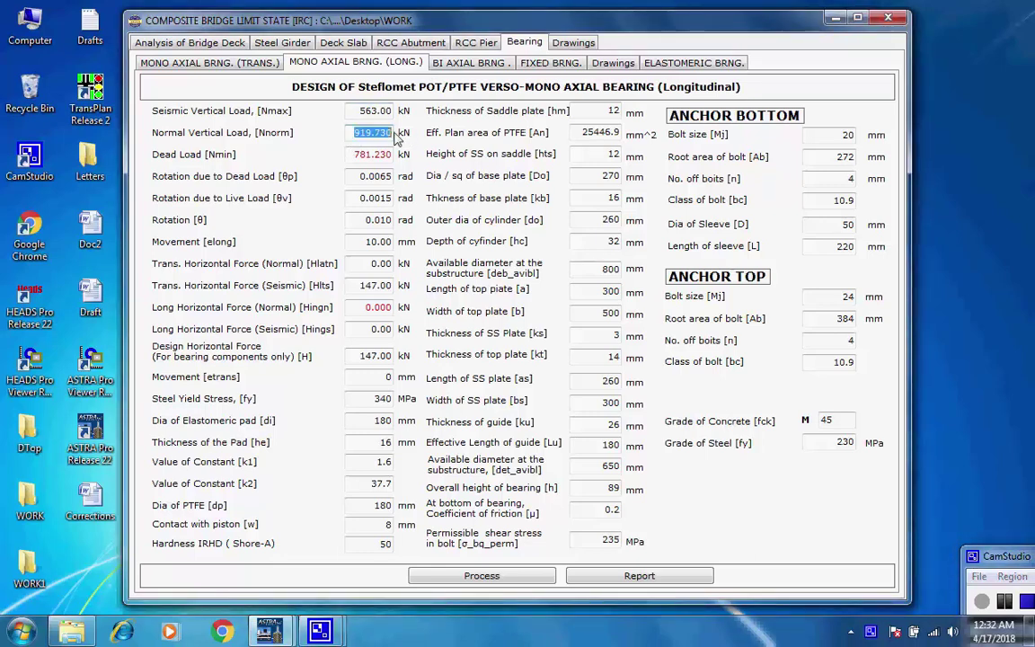
{"action": "left_click", "coordinate": [365, 156]}
{"action": "double_click", "coordinate": [357, 156]}
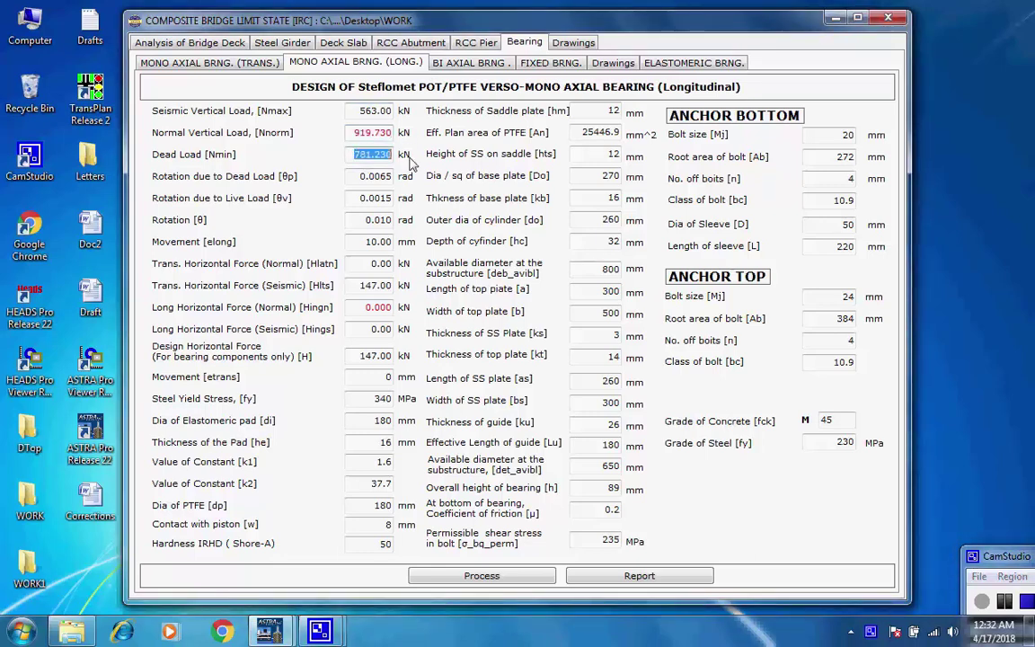
{"action": "left_click", "coordinate": [358, 156]}
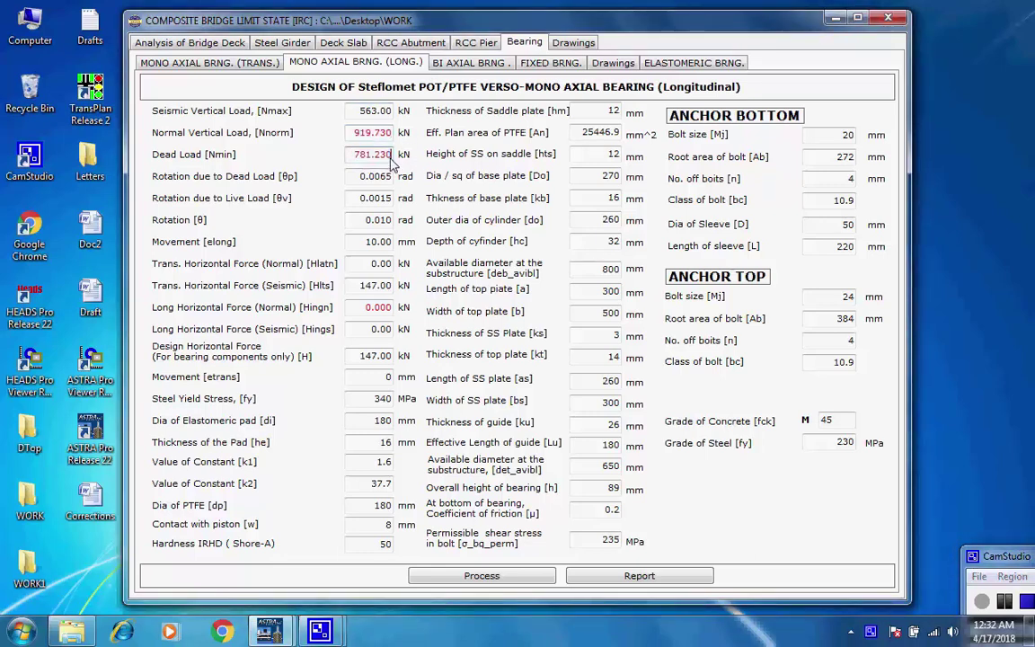
{"action": "double_click", "coordinate": [378, 307]}
{"action": "left_click", "coordinate": [389, 308]}
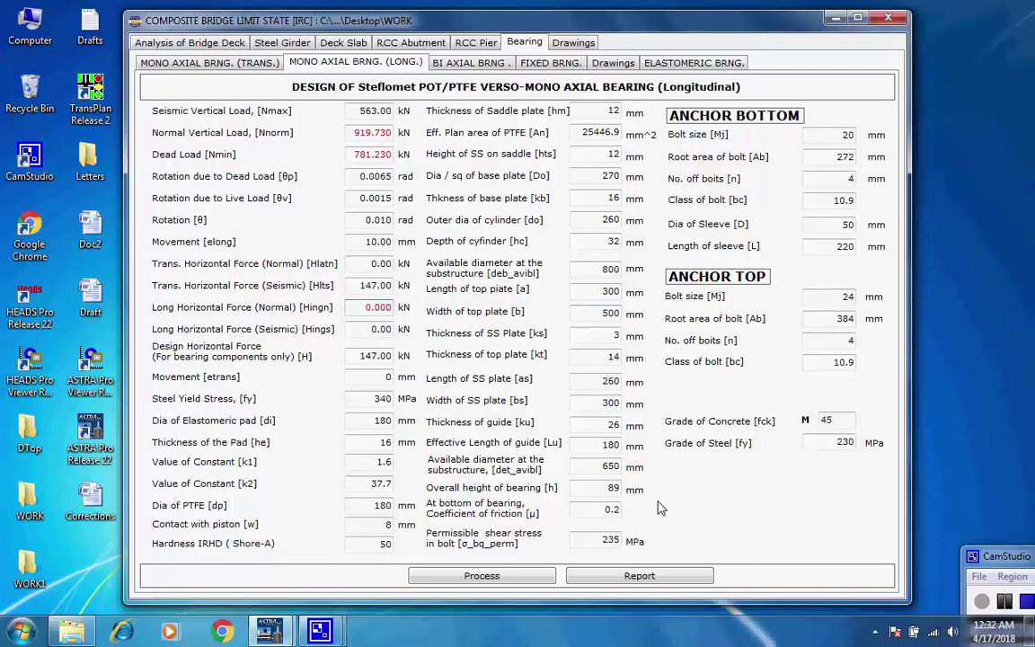
Process the longitudinal POT/PTFE mono-axial bearing design and open its result report
{"action": "left_click", "coordinate": [477, 582]}
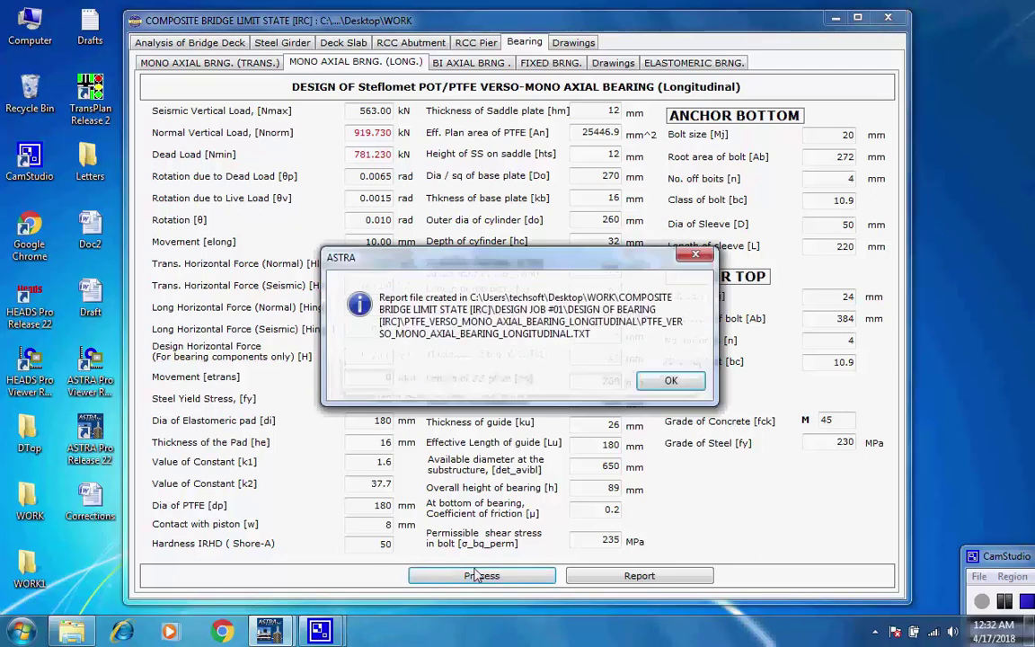
{"action": "left_click", "coordinate": [670, 380]}
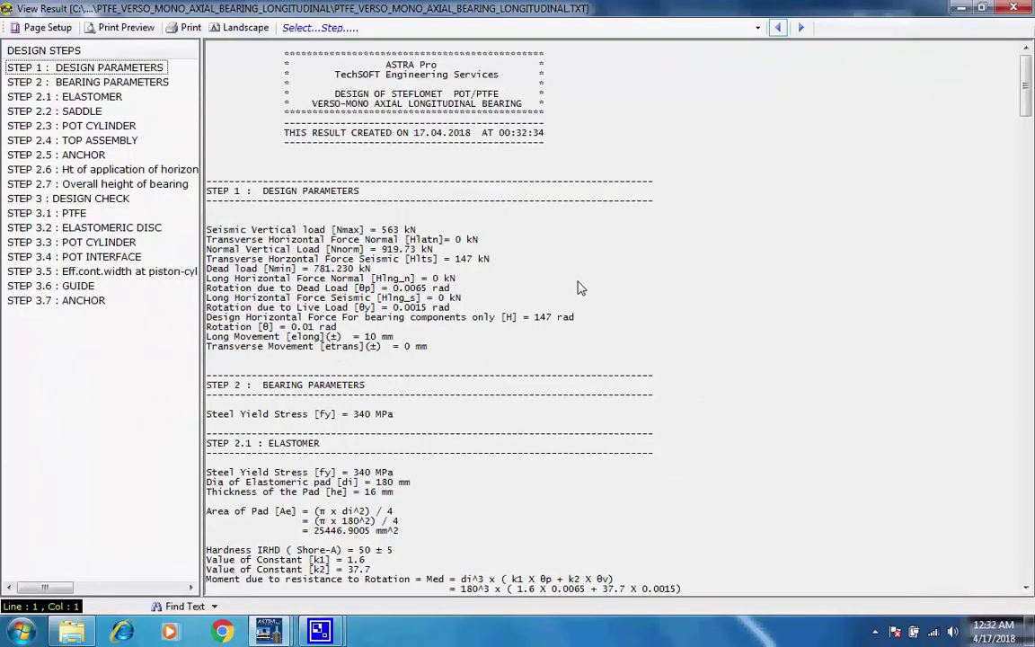
Review the bearing parameters in the report, from Step 2 through the overall height of bearing in Step 2.7
{"action": "left_click", "coordinate": [90, 81]}
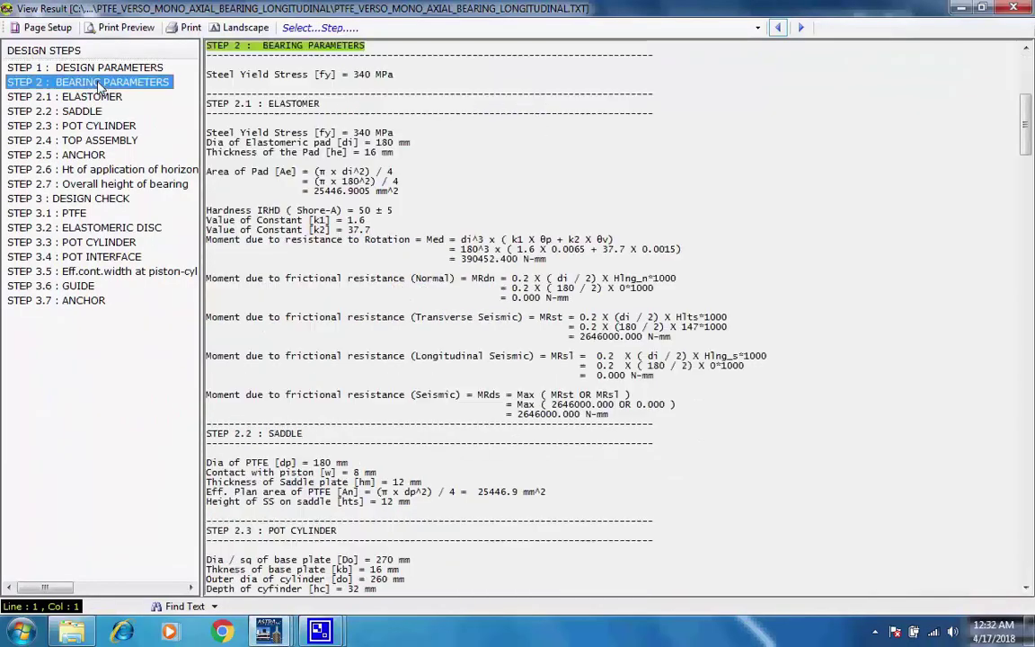
{"action": "left_click", "coordinate": [89, 97]}
{"action": "left_click", "coordinate": [90, 111]}
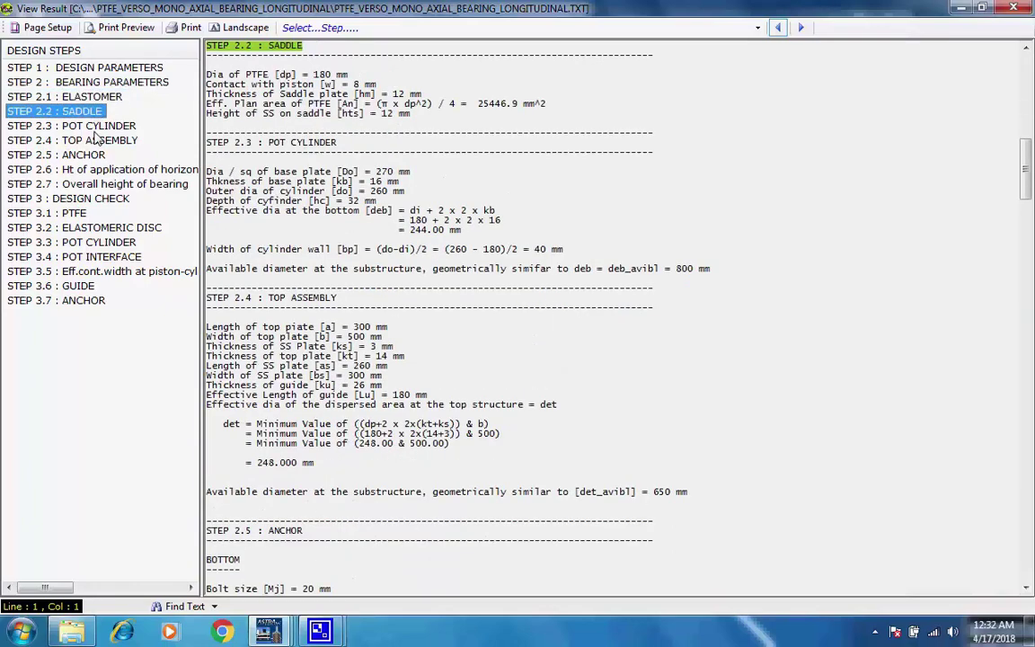
{"action": "left_click", "coordinate": [94, 126]}
{"action": "left_click", "coordinate": [99, 141]}
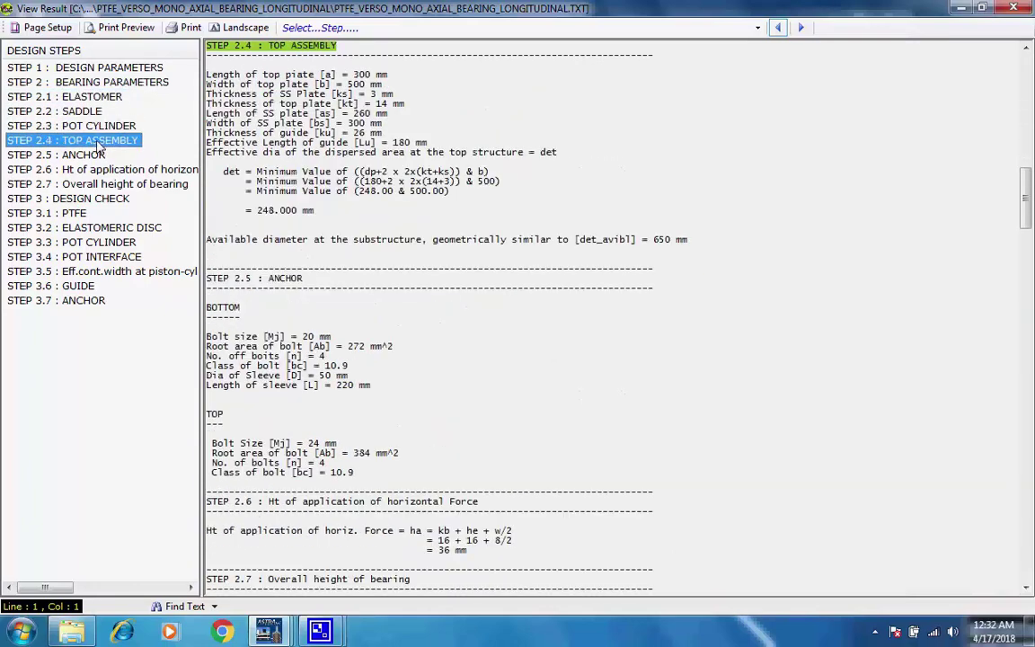
{"action": "left_click", "coordinate": [90, 156]}
{"action": "left_click", "coordinate": [79, 170]}
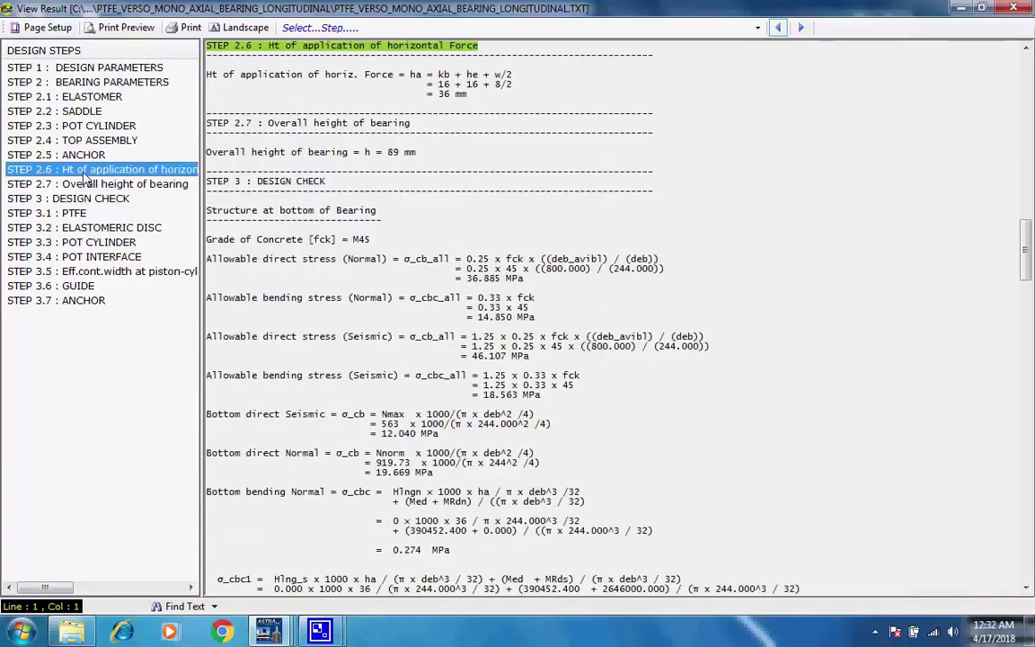
{"action": "left_click", "coordinate": [79, 184]}
Review the design checks in the report, from Step 3 through the anchor check in Step 3.7, and close the report
{"action": "left_click", "coordinate": [81, 199]}
{"action": "left_click", "coordinate": [77, 214]}
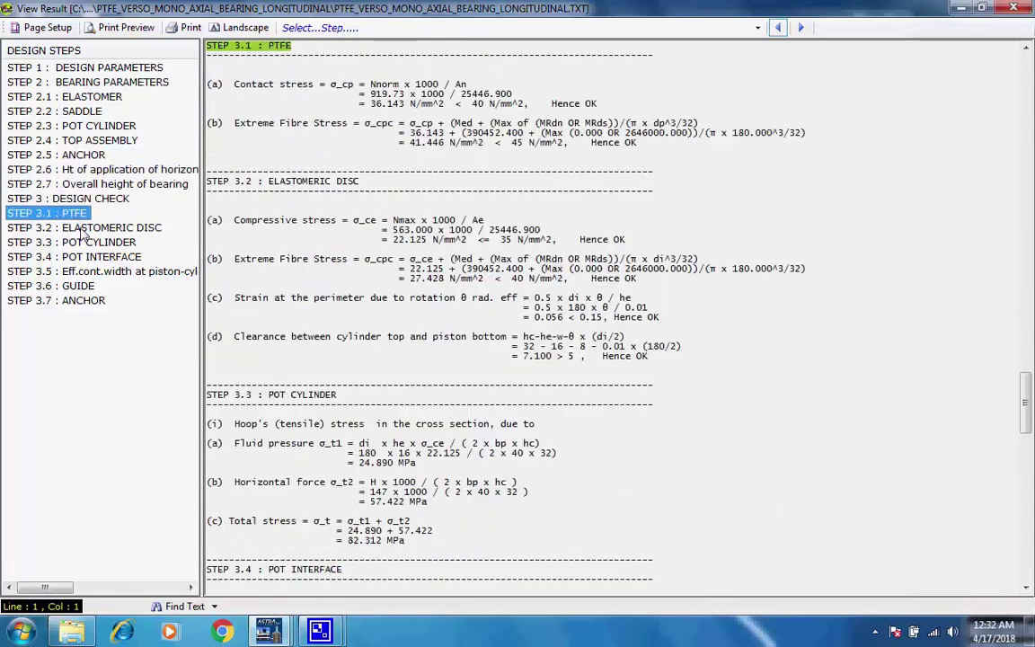
{"action": "left_click", "coordinate": [83, 227]}
{"action": "left_click", "coordinate": [87, 242]}
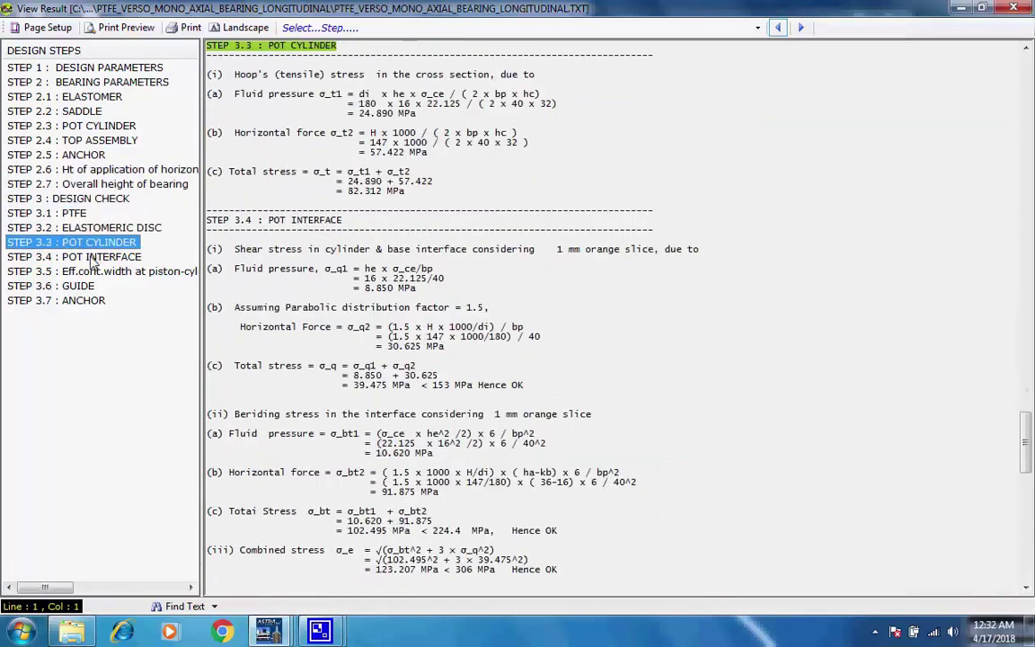
{"action": "left_click", "coordinate": [87, 257]}
{"action": "left_click", "coordinate": [88, 271]}
{"action": "left_click", "coordinate": [87, 287]}
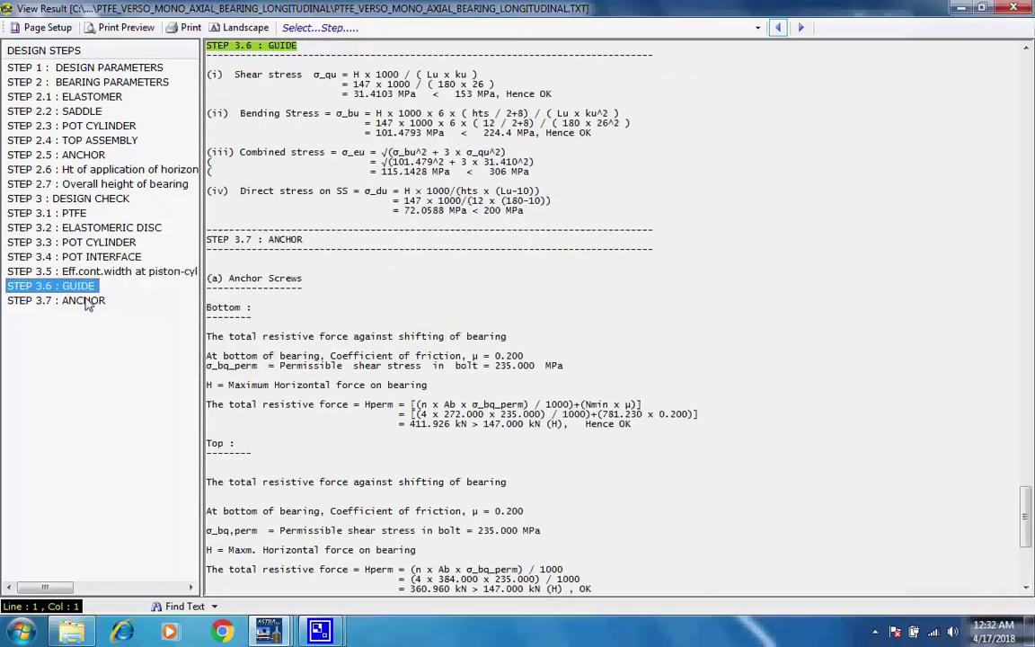
{"action": "left_click", "coordinate": [87, 301]}
{"action": "left_click", "coordinate": [700, 240]}
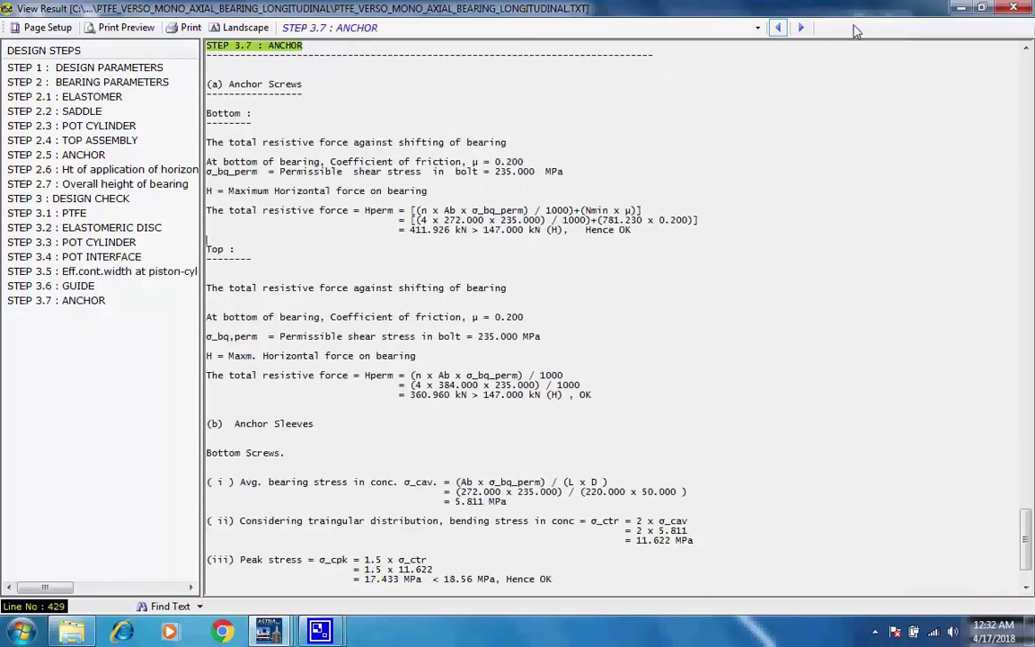
{"action": "left_click", "coordinate": [1016, 9]}
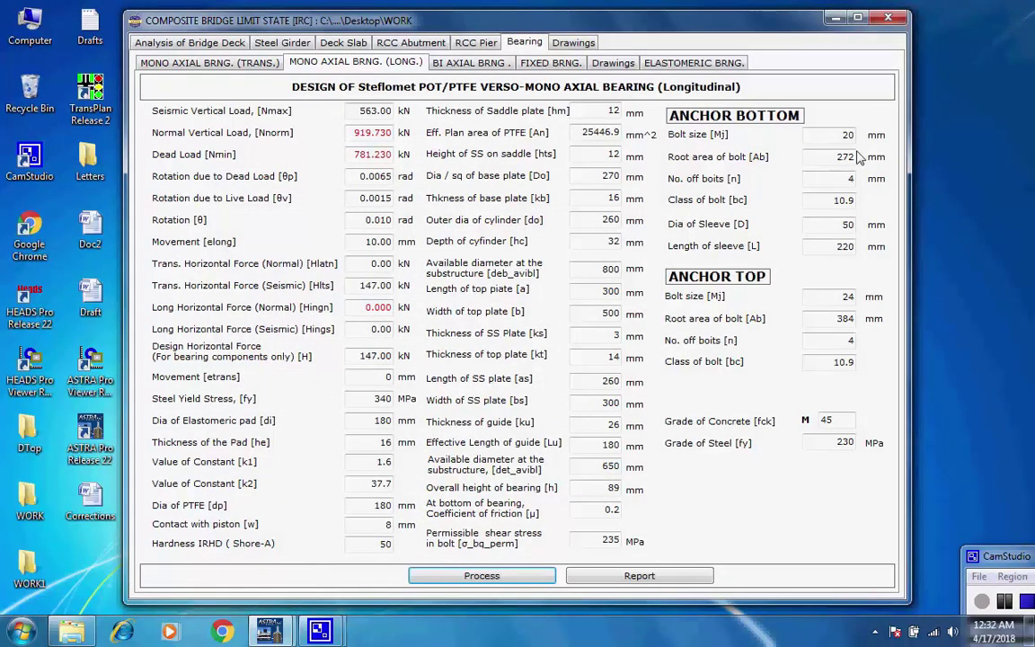
Reopen the saved longitudinal mono-axial bearing report for viewing and close it again
{"action": "left_click", "coordinate": [649, 581]}
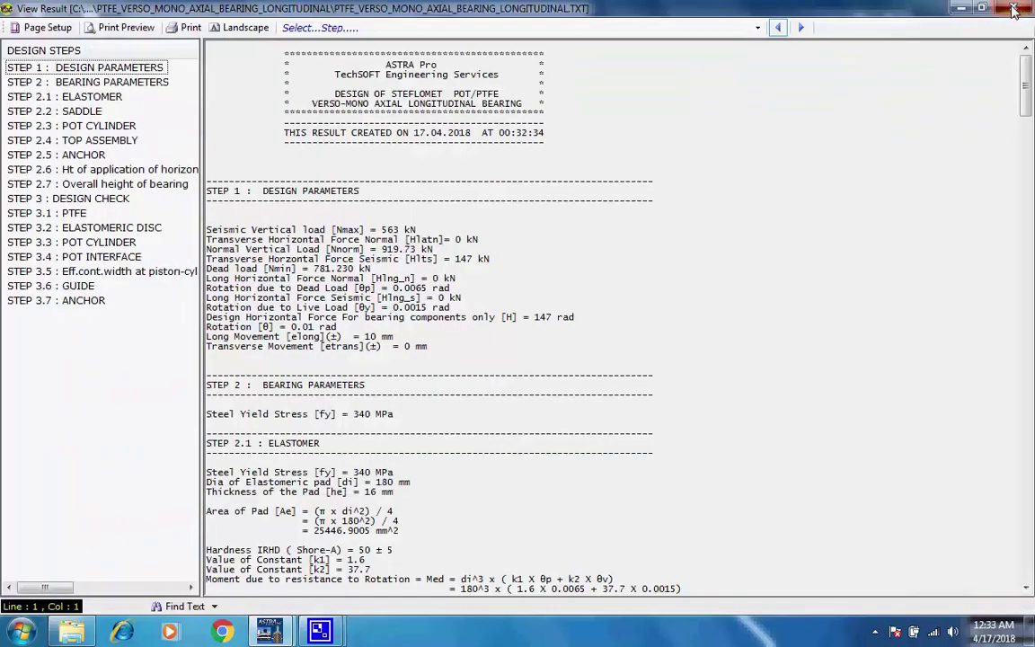
{"action": "left_click", "coordinate": [1014, 9]}
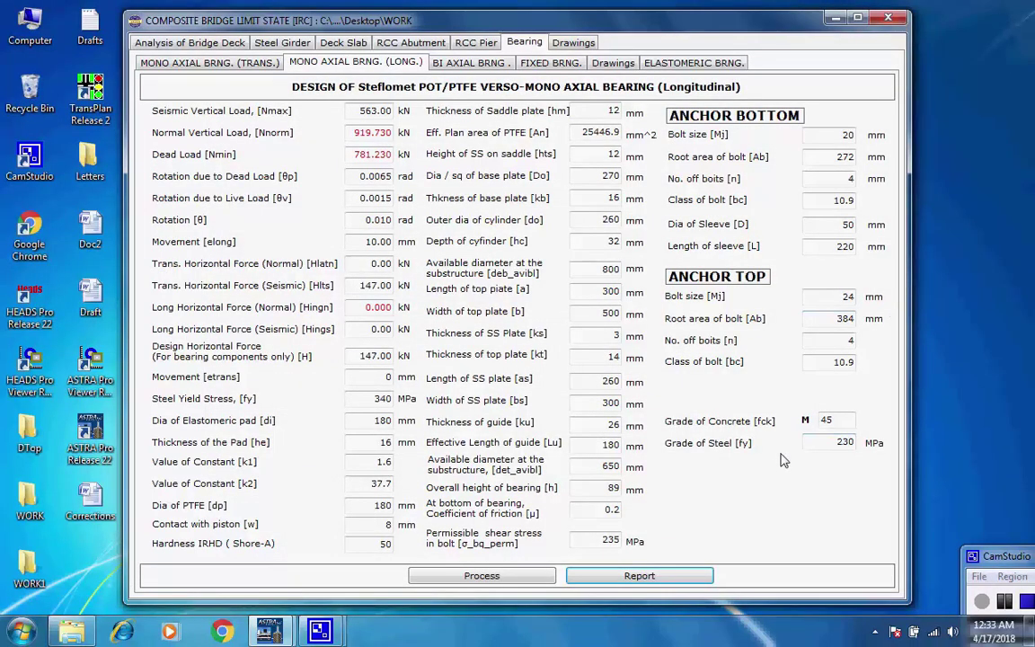